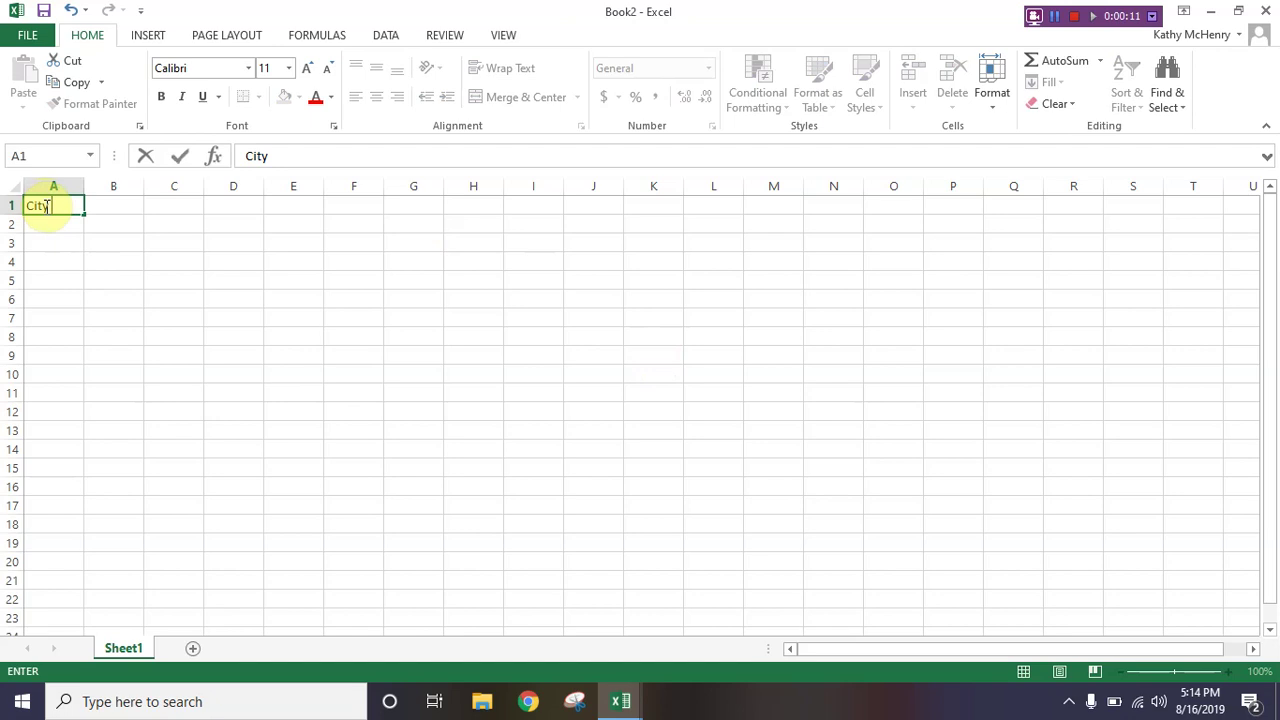
Step: Enter the title "City Music World" in A1 and the subtitle "Bank Reconciliation" in A2
{"action": "type", "text": "Music World"}
{"action": "key", "text": "Return"}
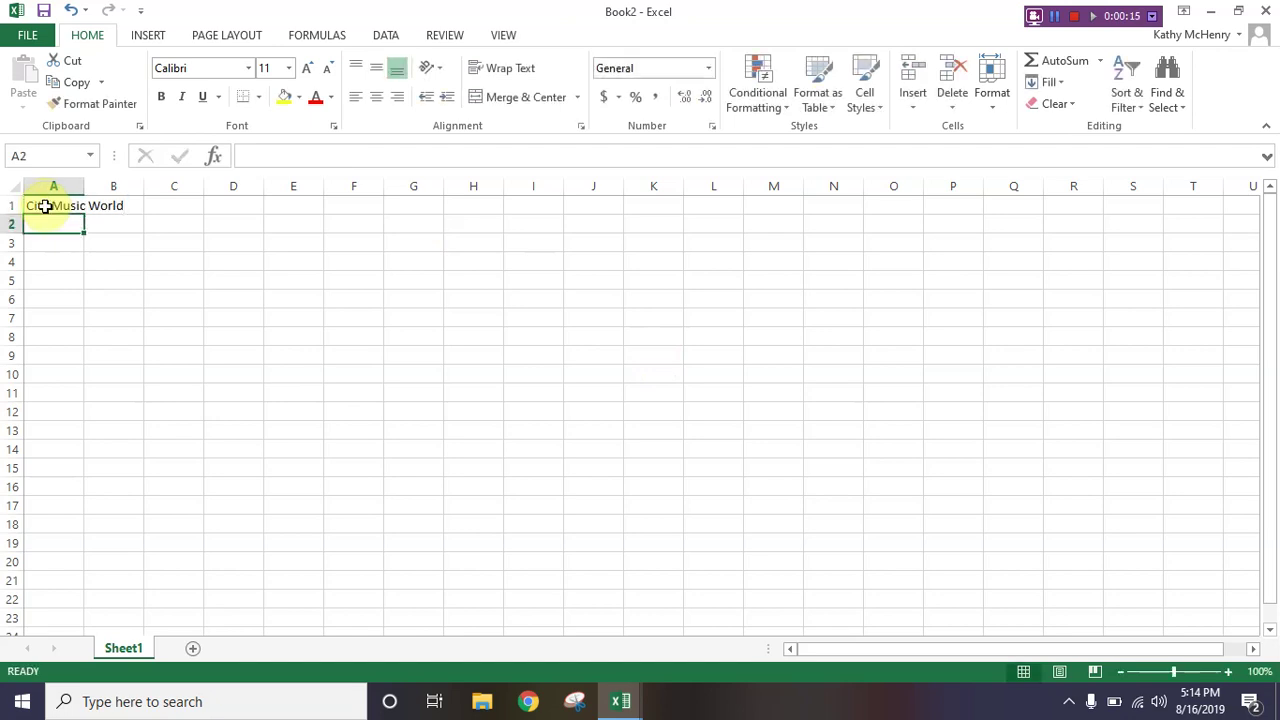
{"action": "type", "text": "Bank REco"}
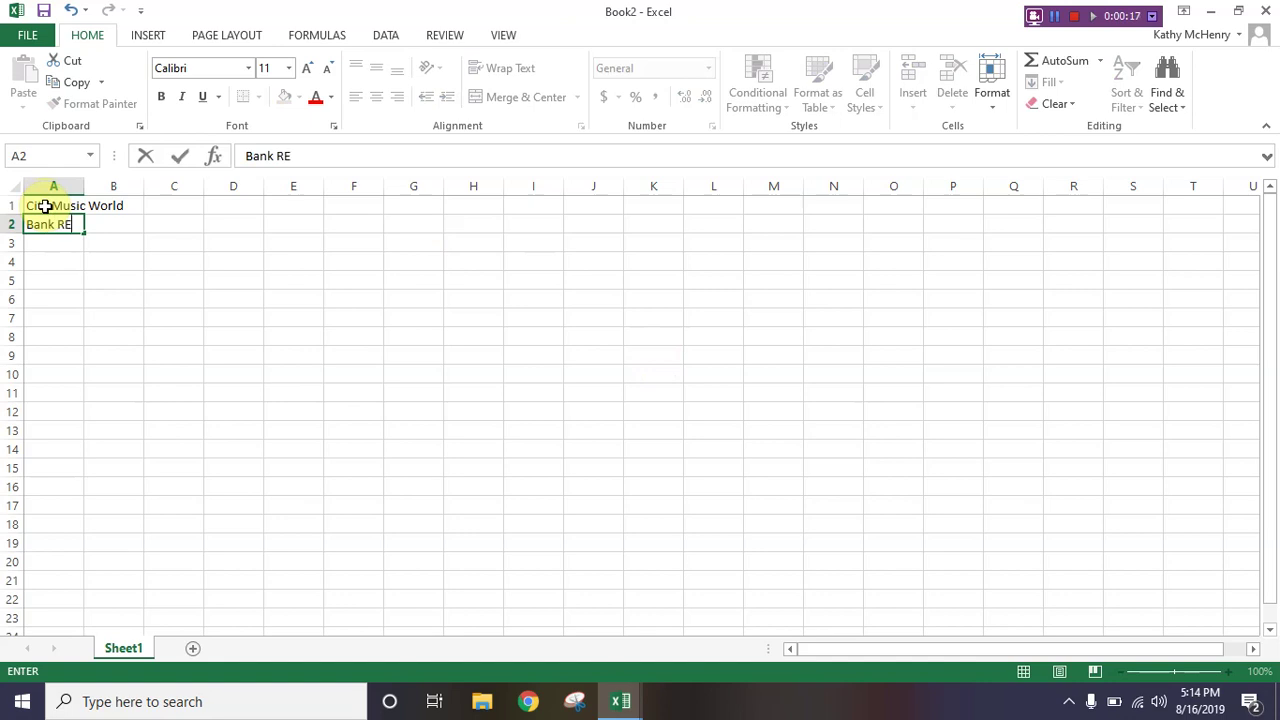
{"action": "key", "text": "BackSpace"}
{"action": "key", "text": "BackSpace"}
{"action": "key", "text": "BackSpace"}
{"action": "type", "text": "econciliation"}
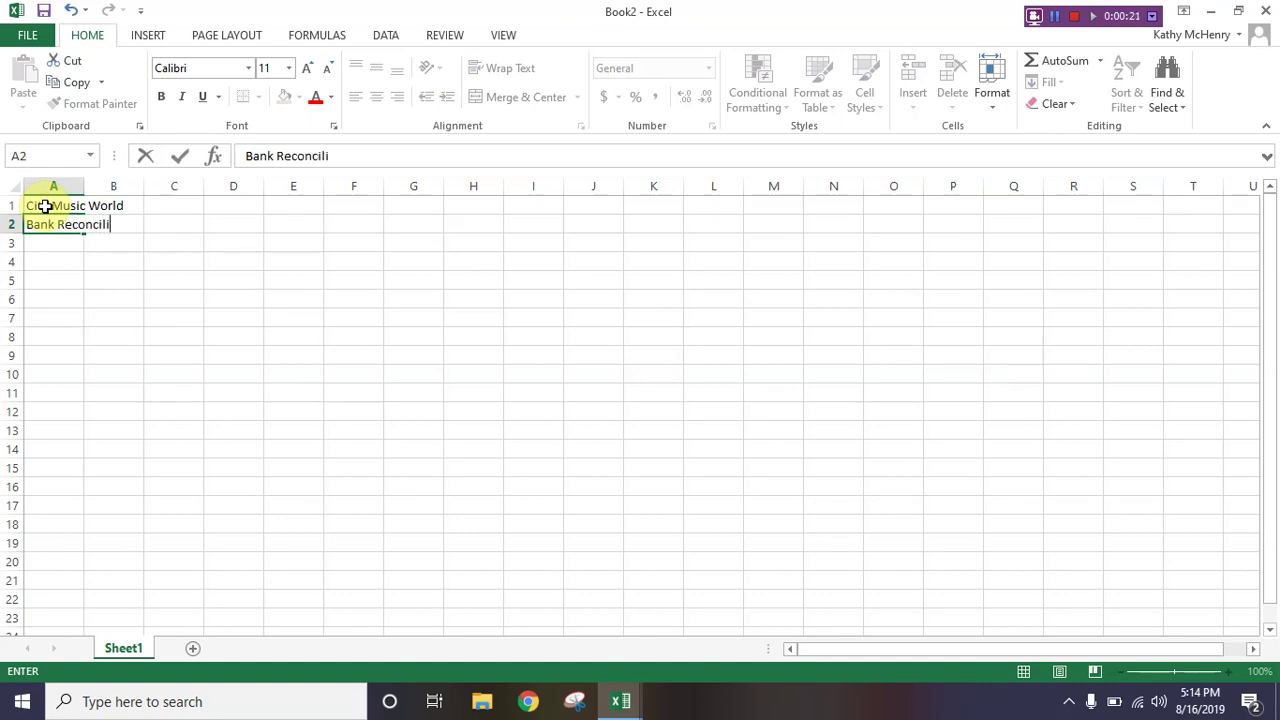
{"action": "key", "text": "Return"}
Step: Enter the date December 31, 2016 in cell A3
{"action": "type", "text": "Dec"}
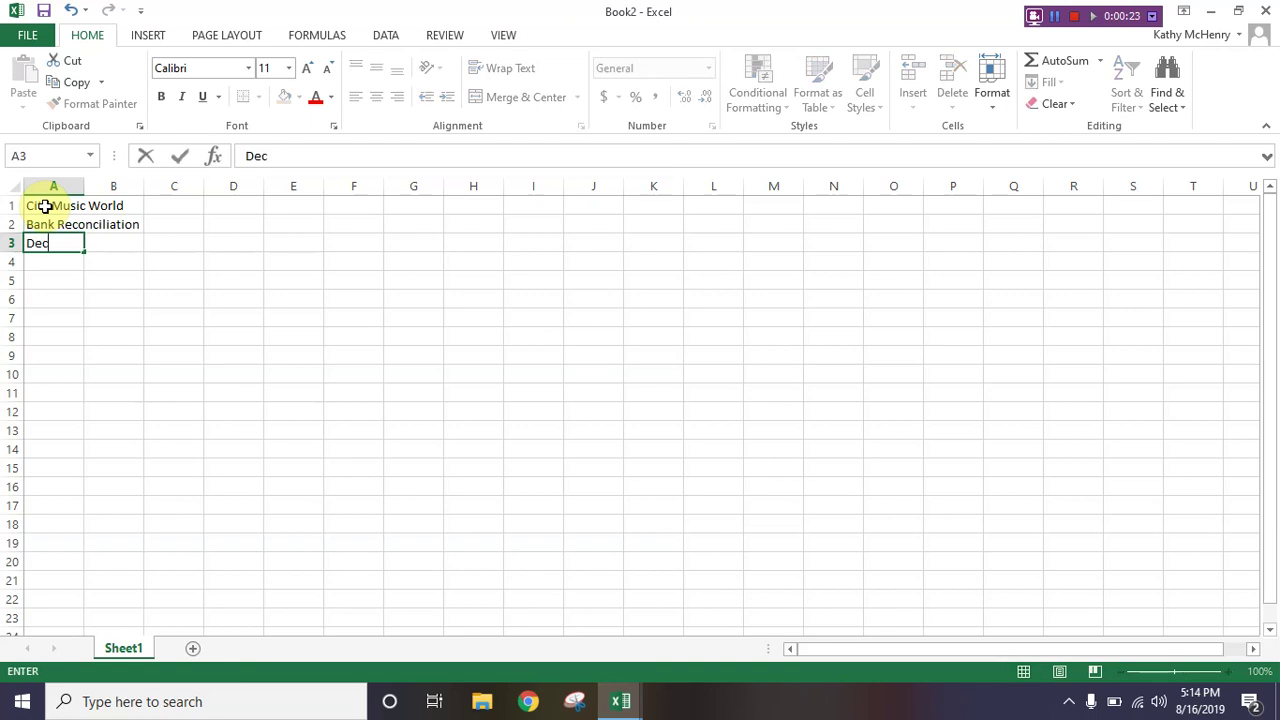
{"action": "type", "text": "ember 31, 201"}
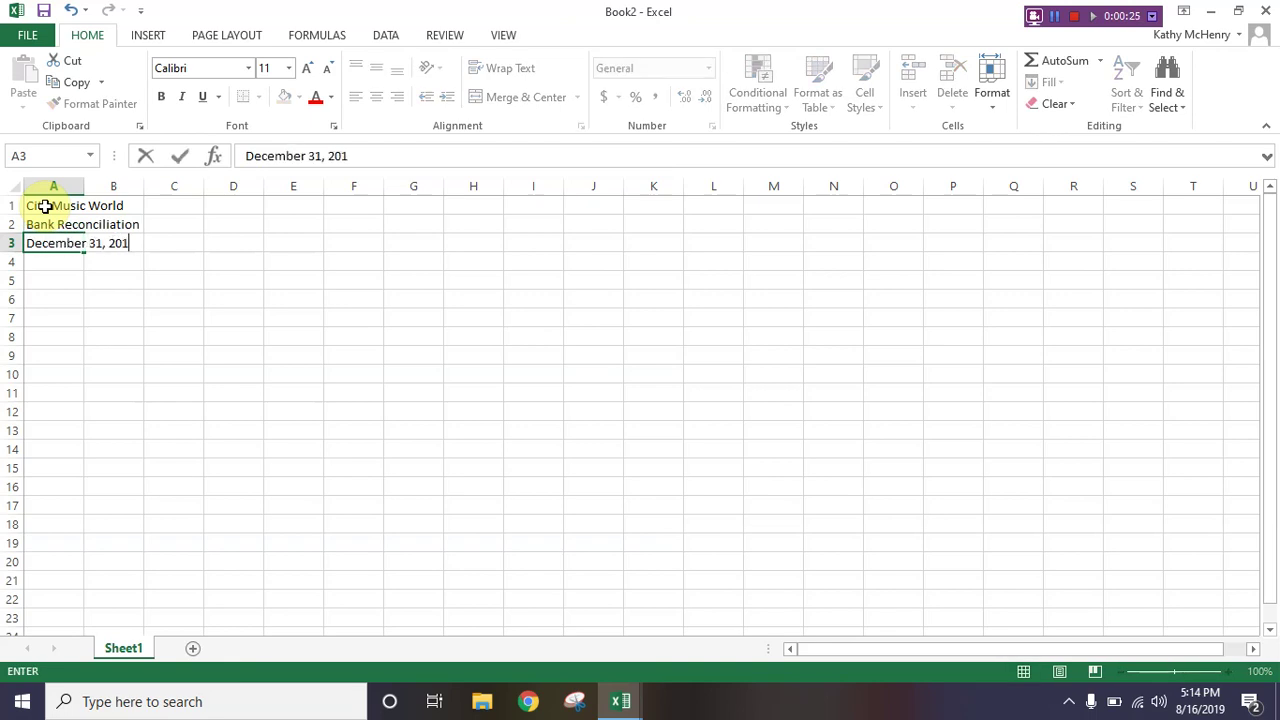
{"action": "type", "text": "6"}
{"action": "key", "text": "Return"}
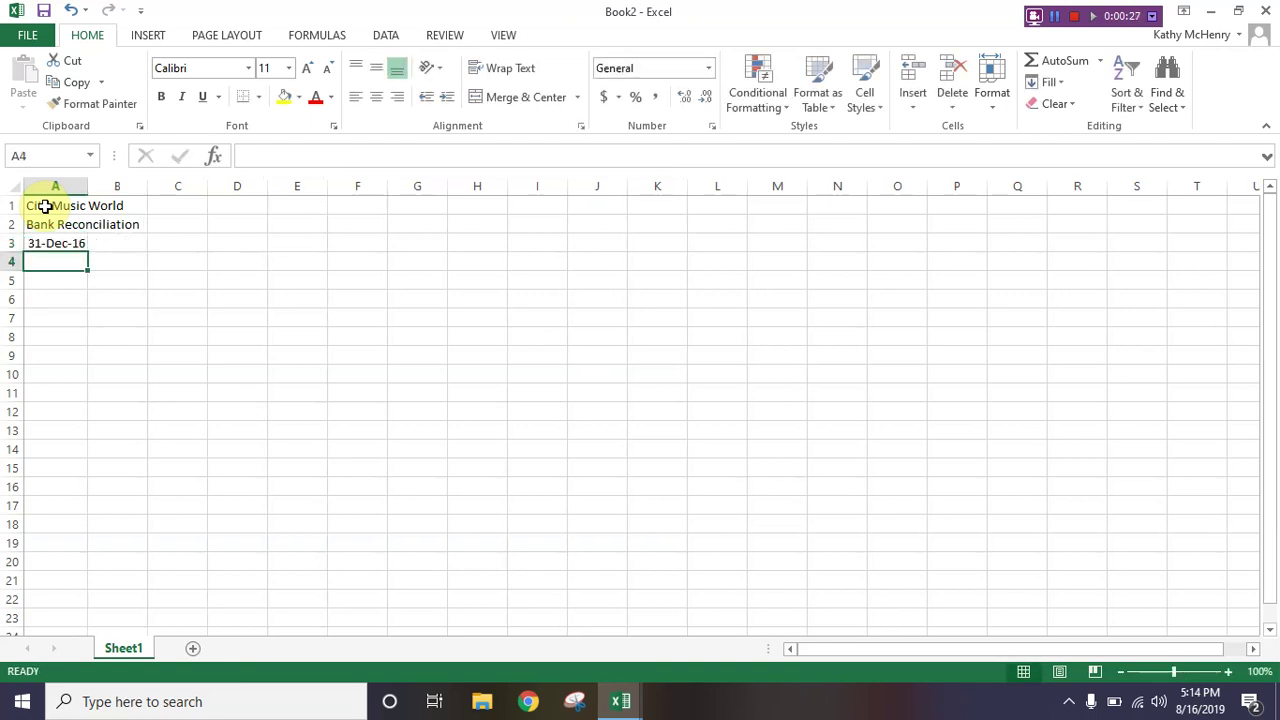
Step: Format the date in A3 with the long month date type "March 14, 2012"
{"action": "left_click", "coordinate": [50, 244]}
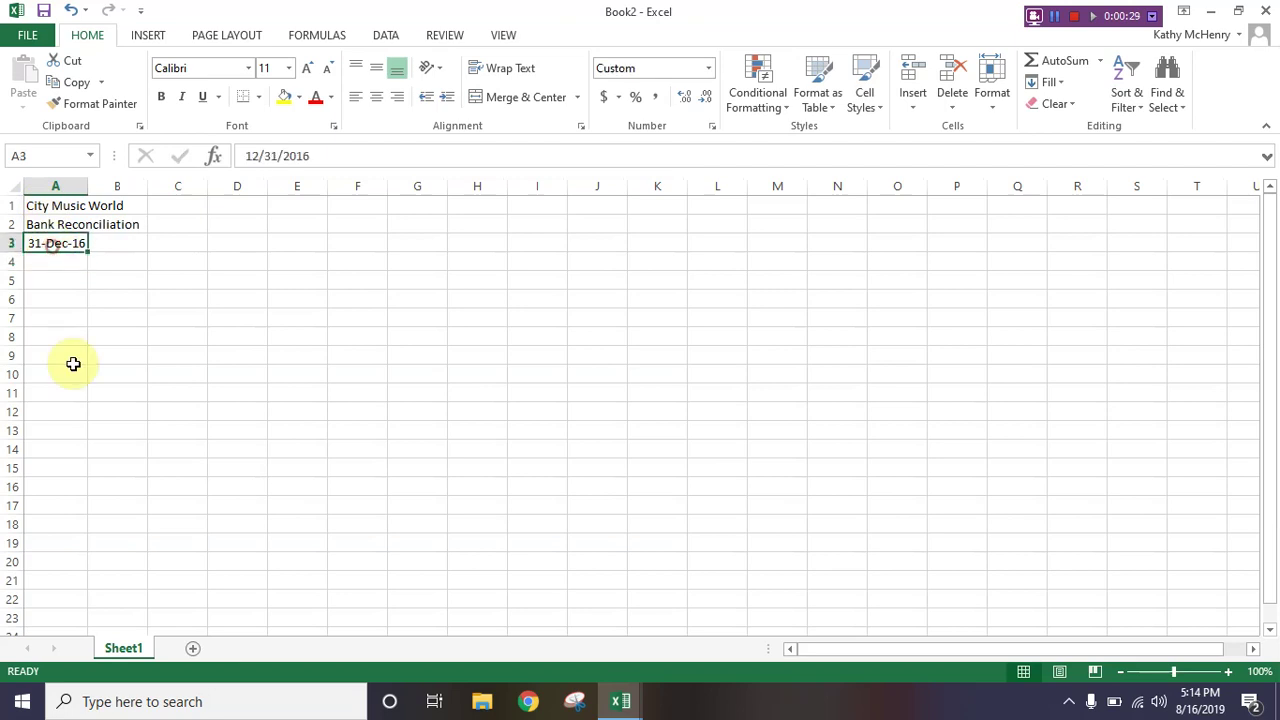
{"action": "left_click", "coordinate": [711, 67]}
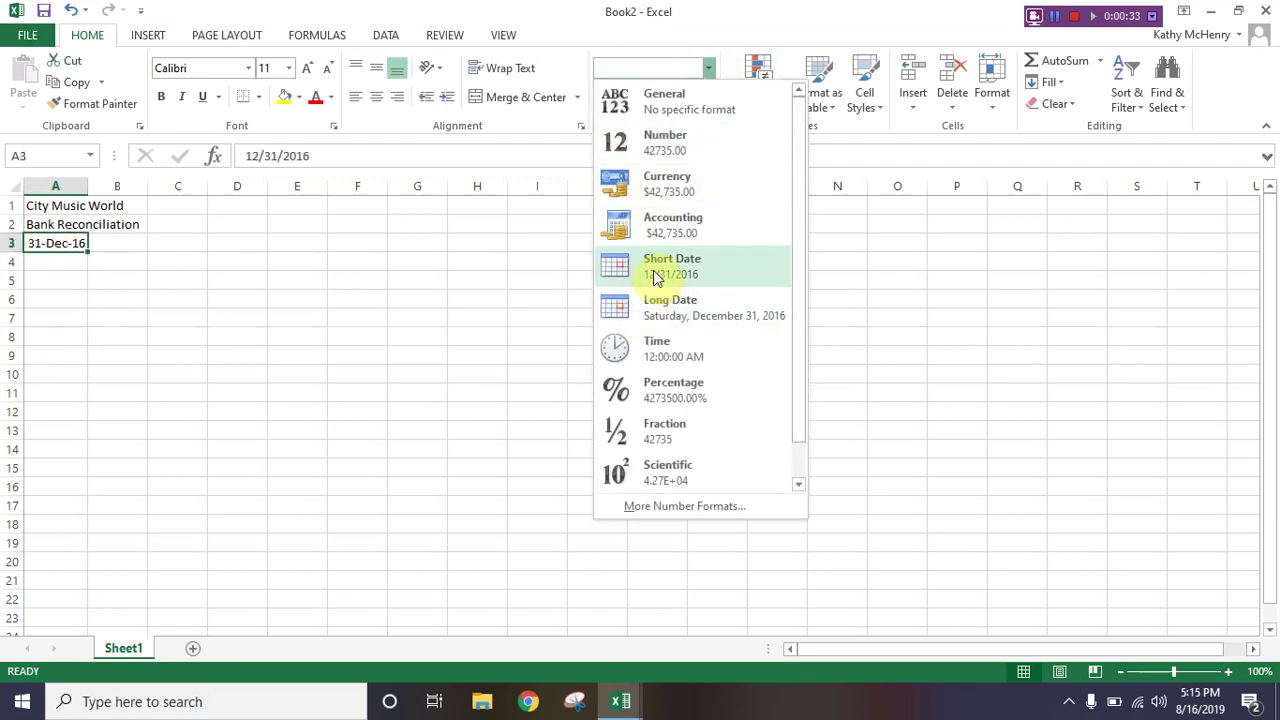
{"action": "left_click", "coordinate": [656, 278]}
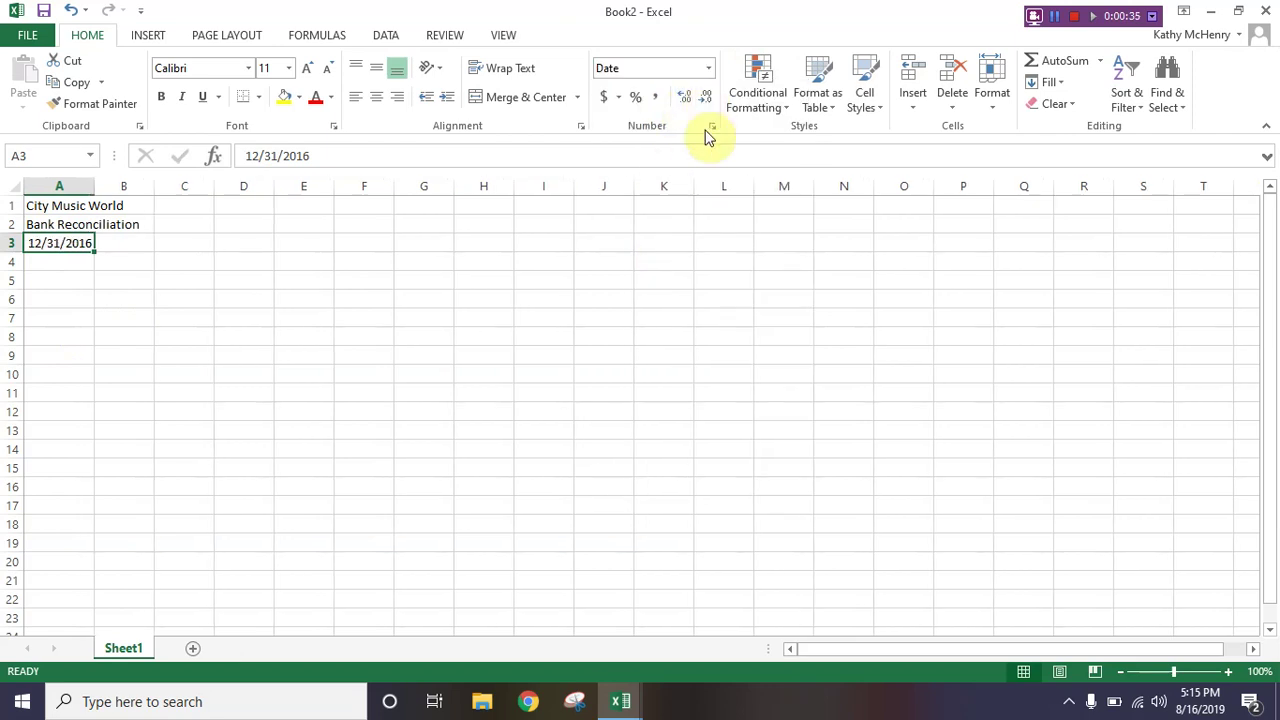
{"action": "left_click", "coordinate": [709, 67]}
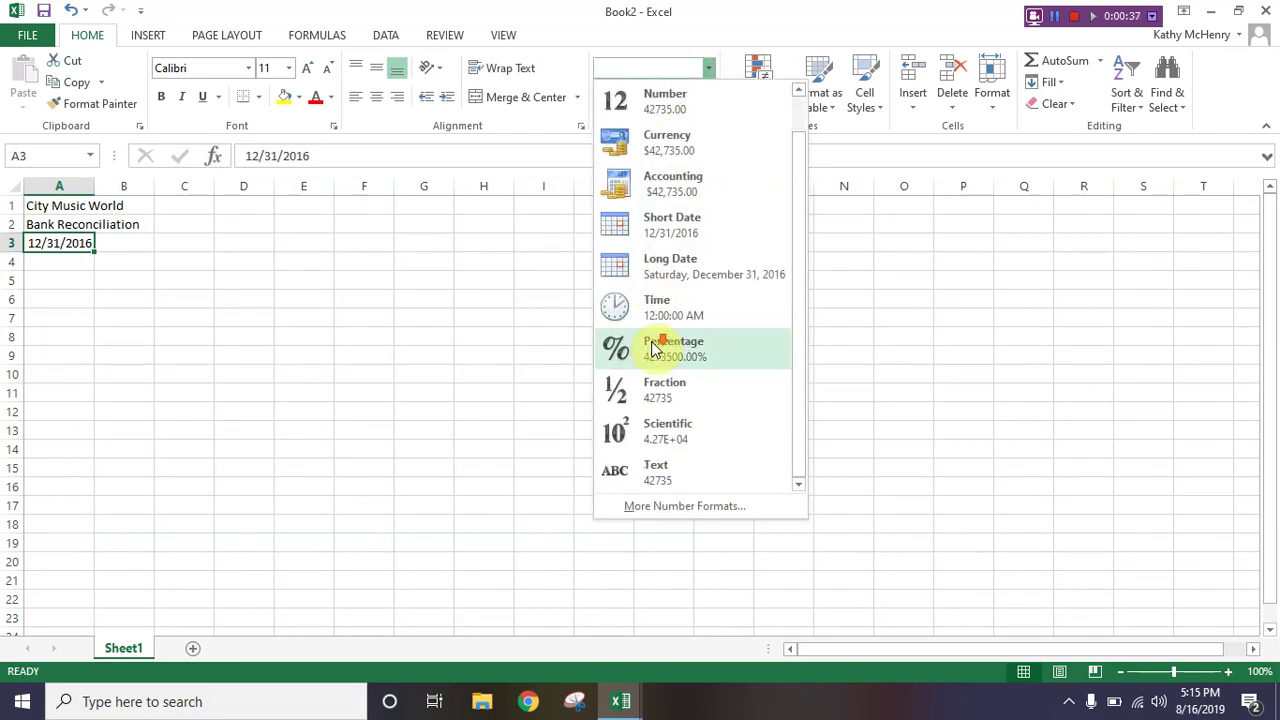
{"action": "left_click", "coordinate": [670, 506]}
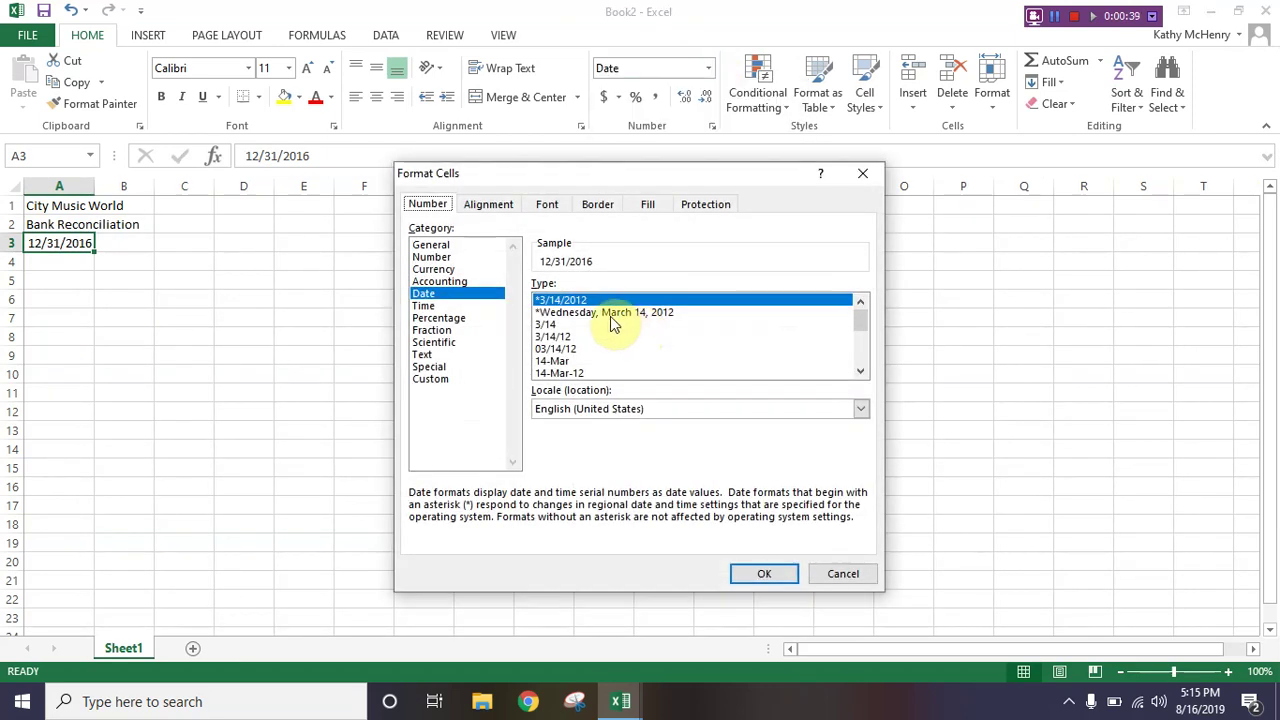
{"action": "scroll", "coordinate": [612, 320], "scroll_direction": "down", "scroll_amount": 3}
{"action": "left_click", "coordinate": [607, 312]}
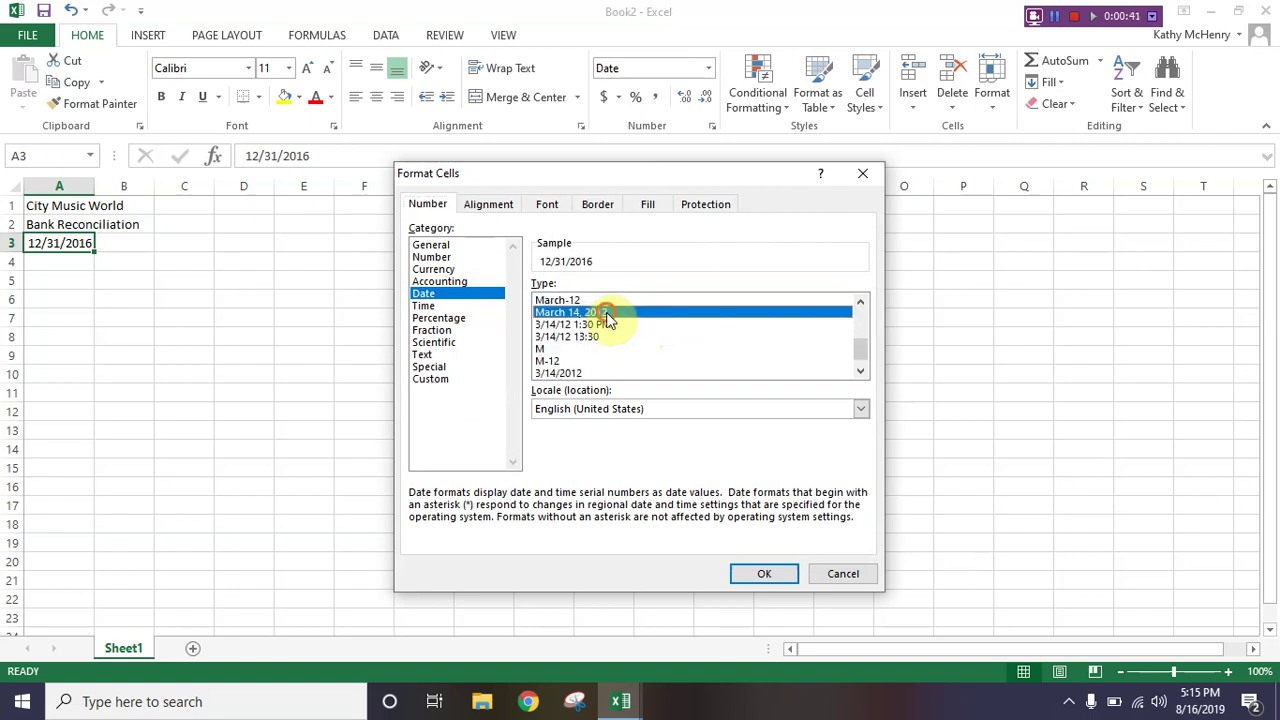
{"action": "left_click", "coordinate": [740, 574]}
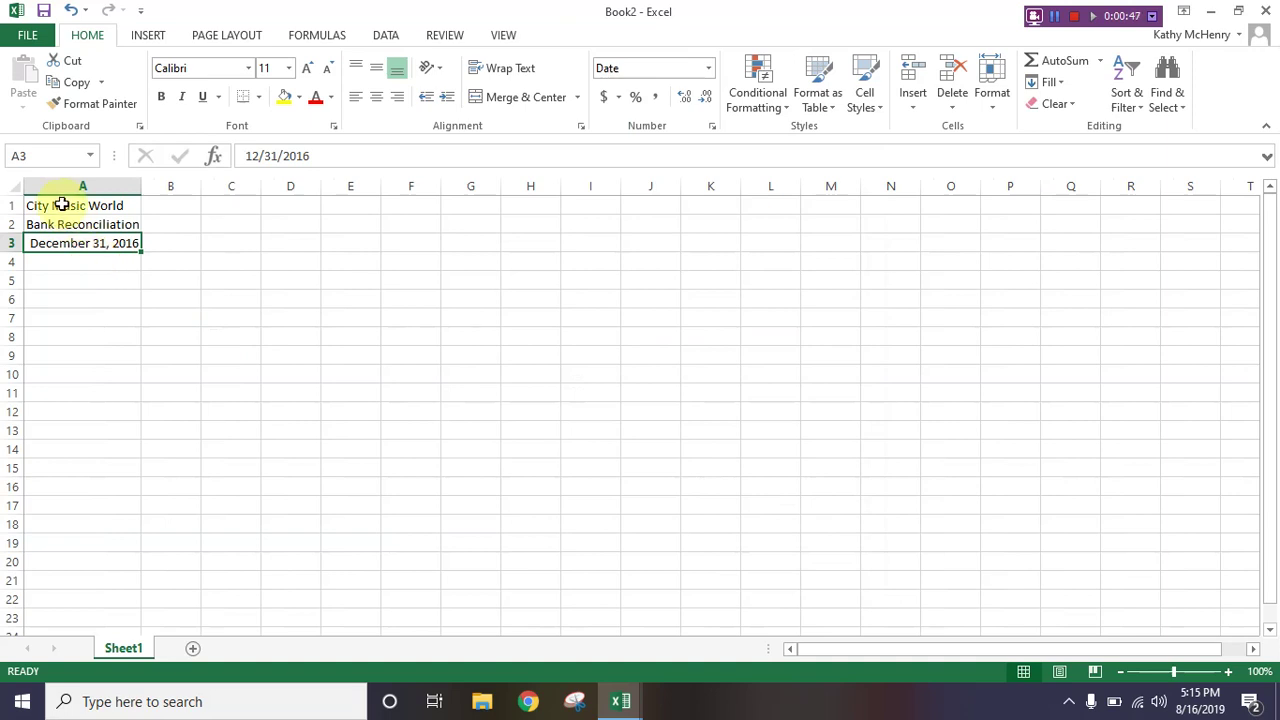
Step: Merge each of the three heading rows across columns A to G and center their text
{"action": "left_click_drag", "start_coordinate": [63, 204], "coordinate": [470, 242]}
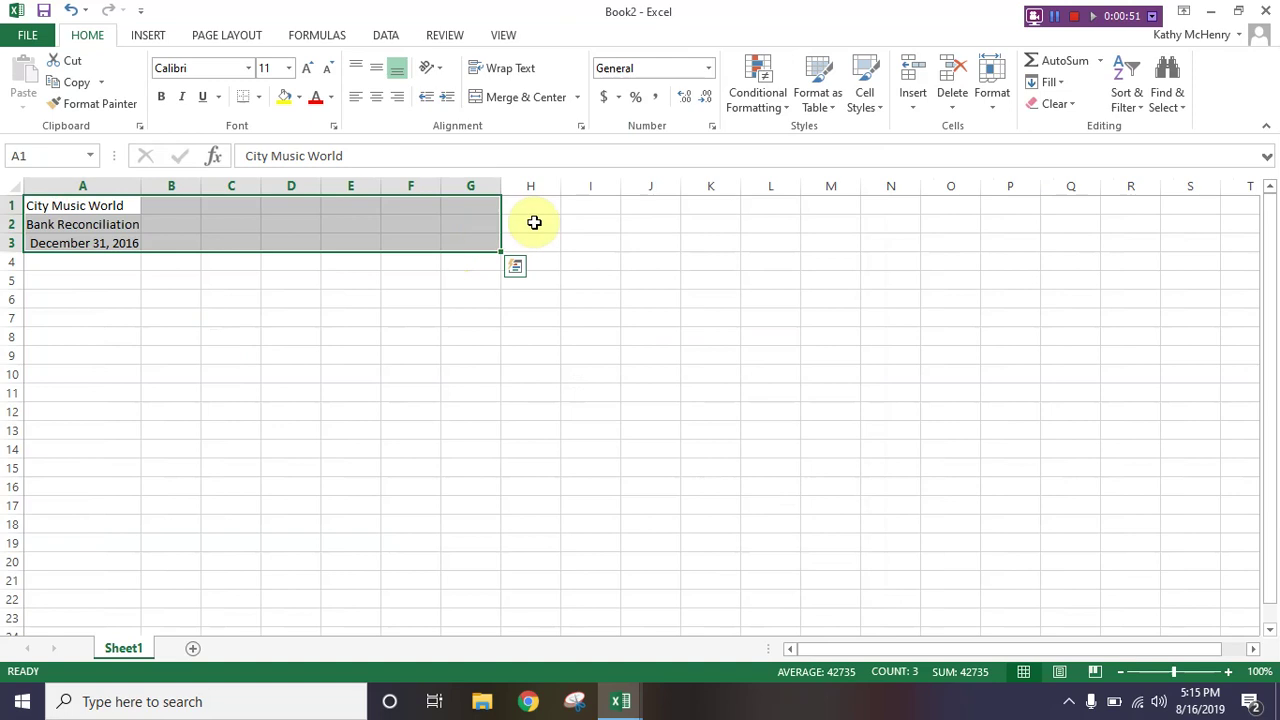
{"action": "left_click", "coordinate": [579, 97]}
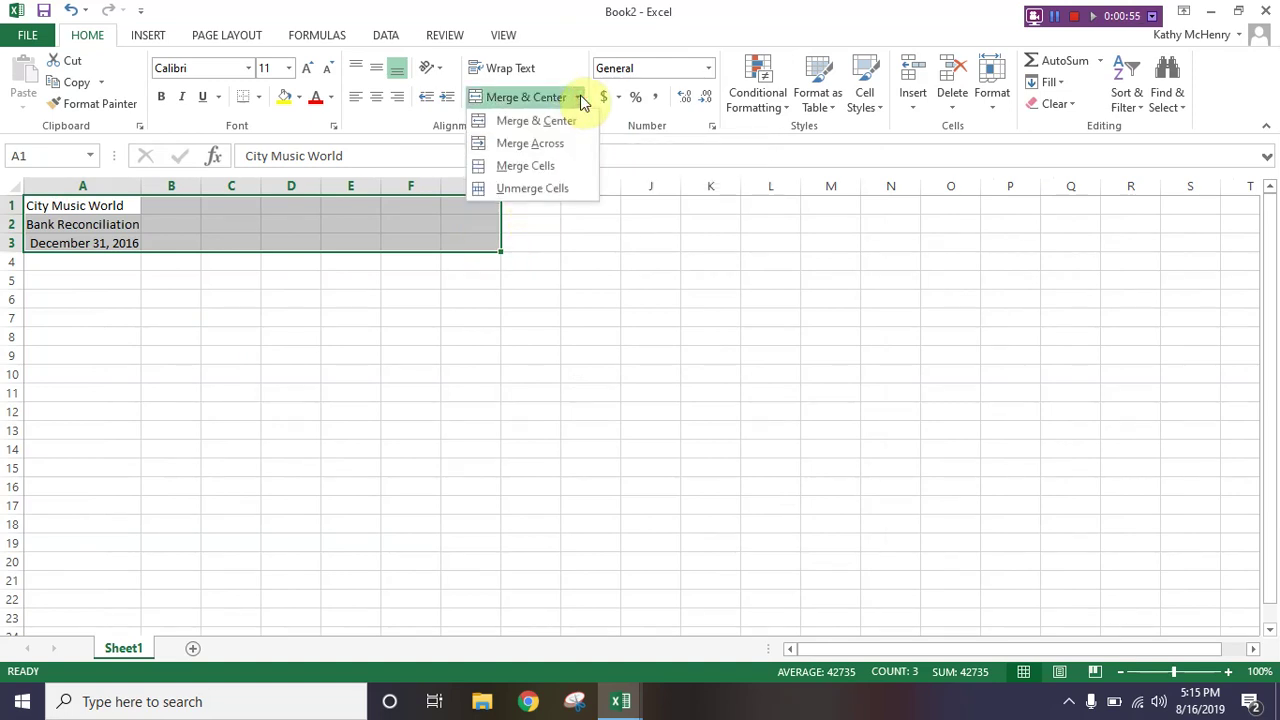
{"action": "left_click", "coordinate": [535, 143]}
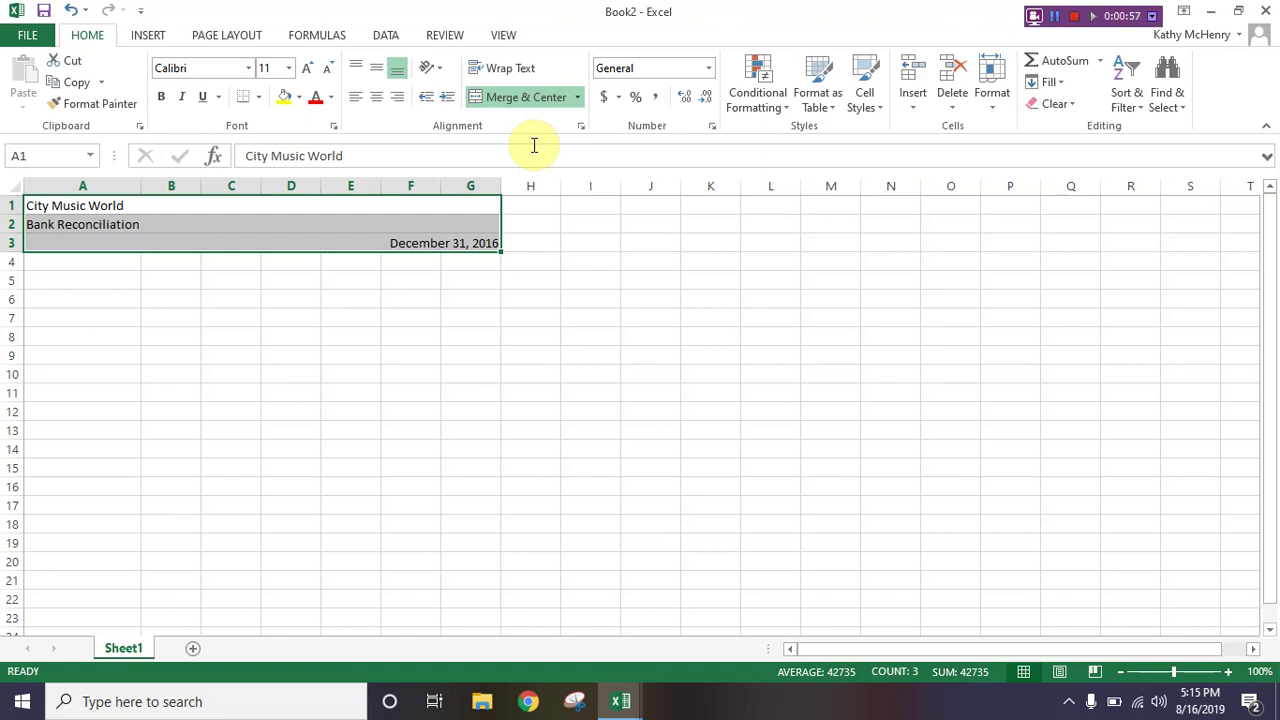
{"action": "left_click", "coordinate": [379, 100]}
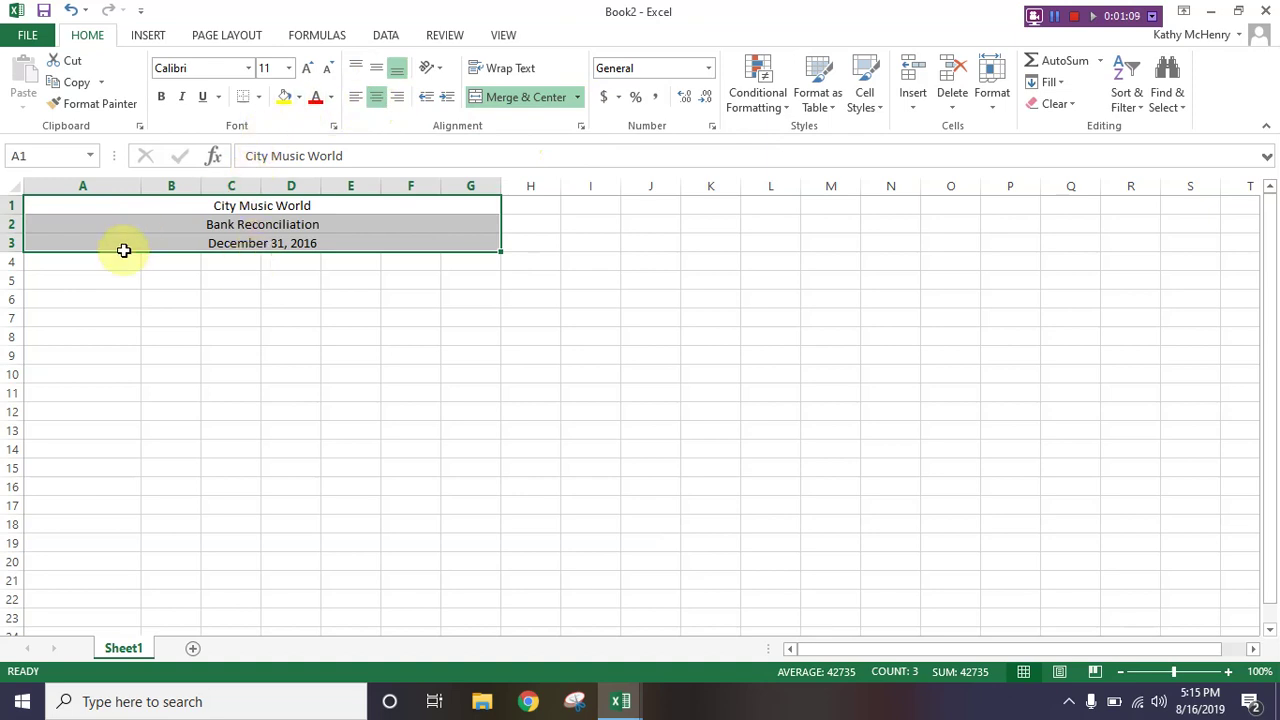
Step: Enter the labels "Beginning Bank Balance:" in A5 and "Beginning Book Balance:" in E5
{"action": "left_click", "coordinate": [99, 287]}
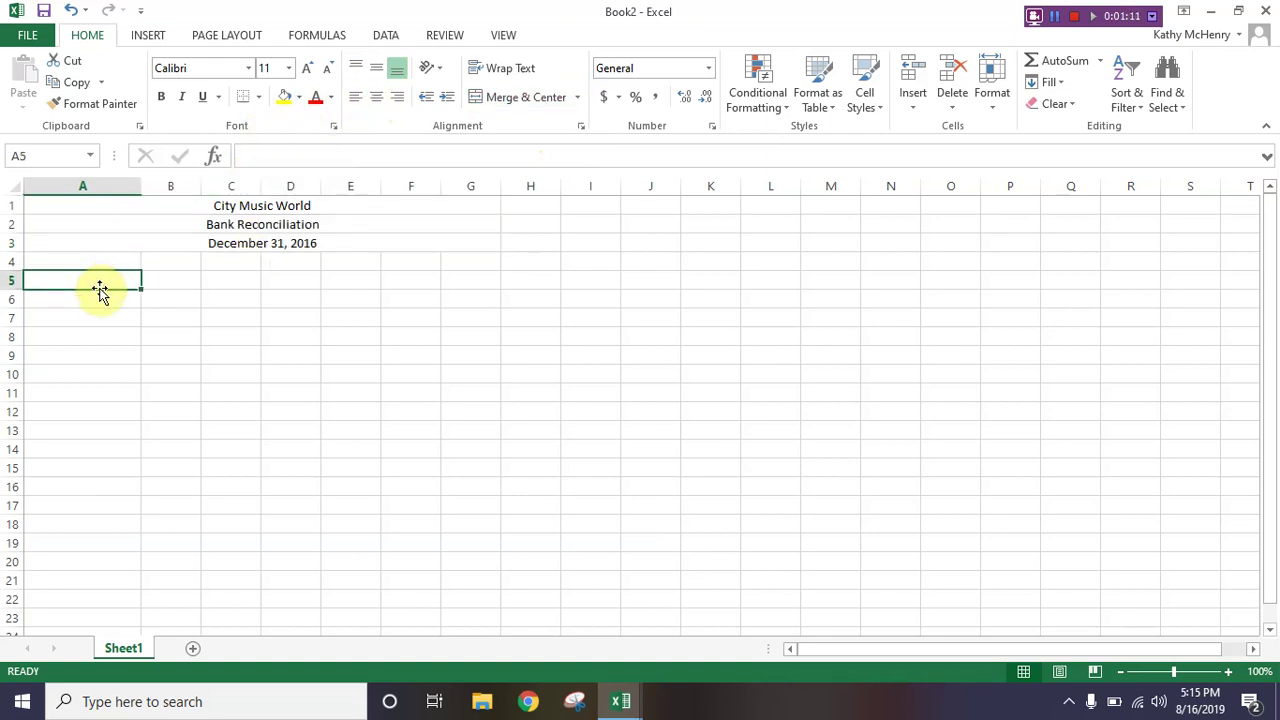
{"action": "type", "text": "Beginning "}
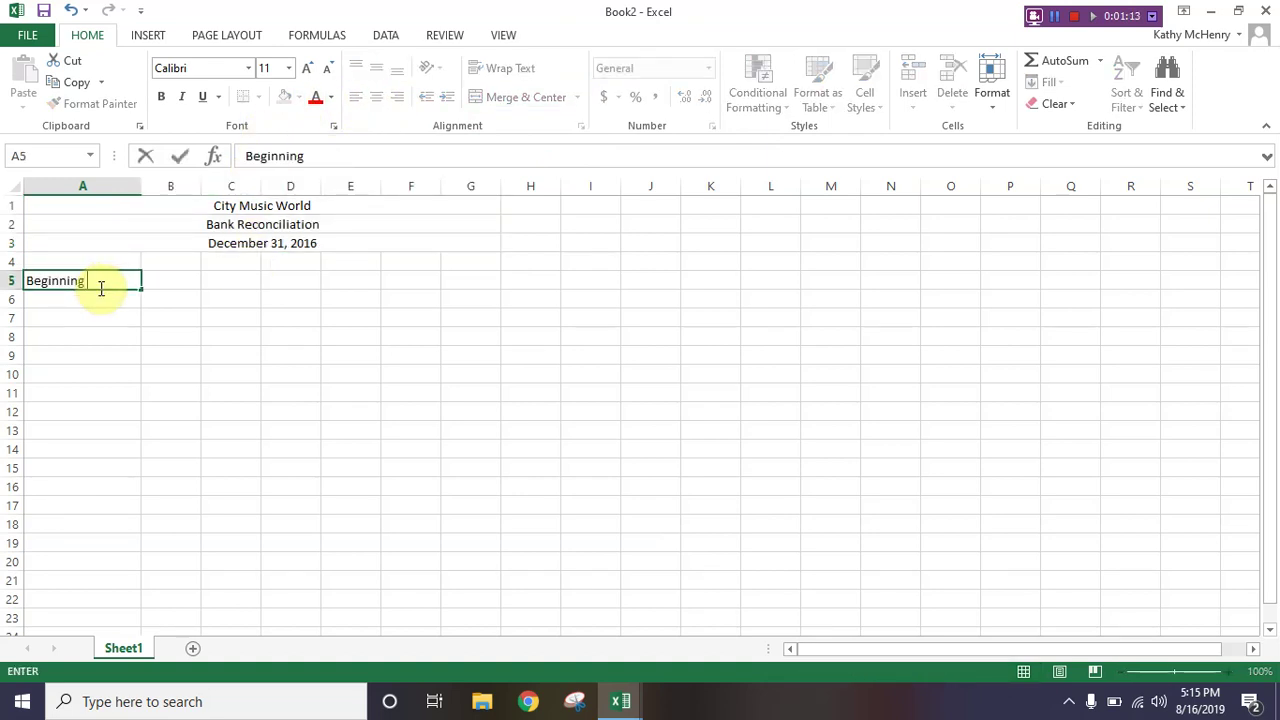
{"action": "type", "text": "Bank B"}
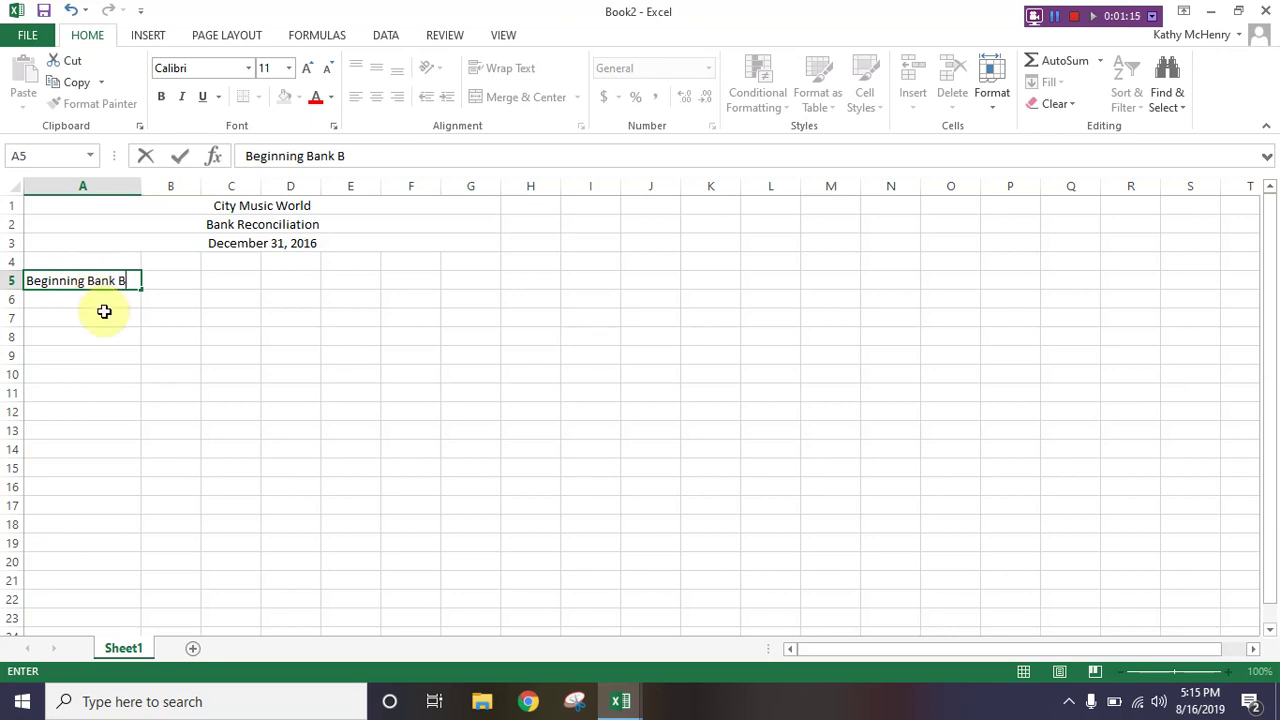
{"action": "type", "text": "alance:"}
{"action": "key", "text": "Tab"}
{"action": "key", "text": "Tab"}
{"action": "key", "text": "Tab"}
{"action": "key", "text": "Tab"}
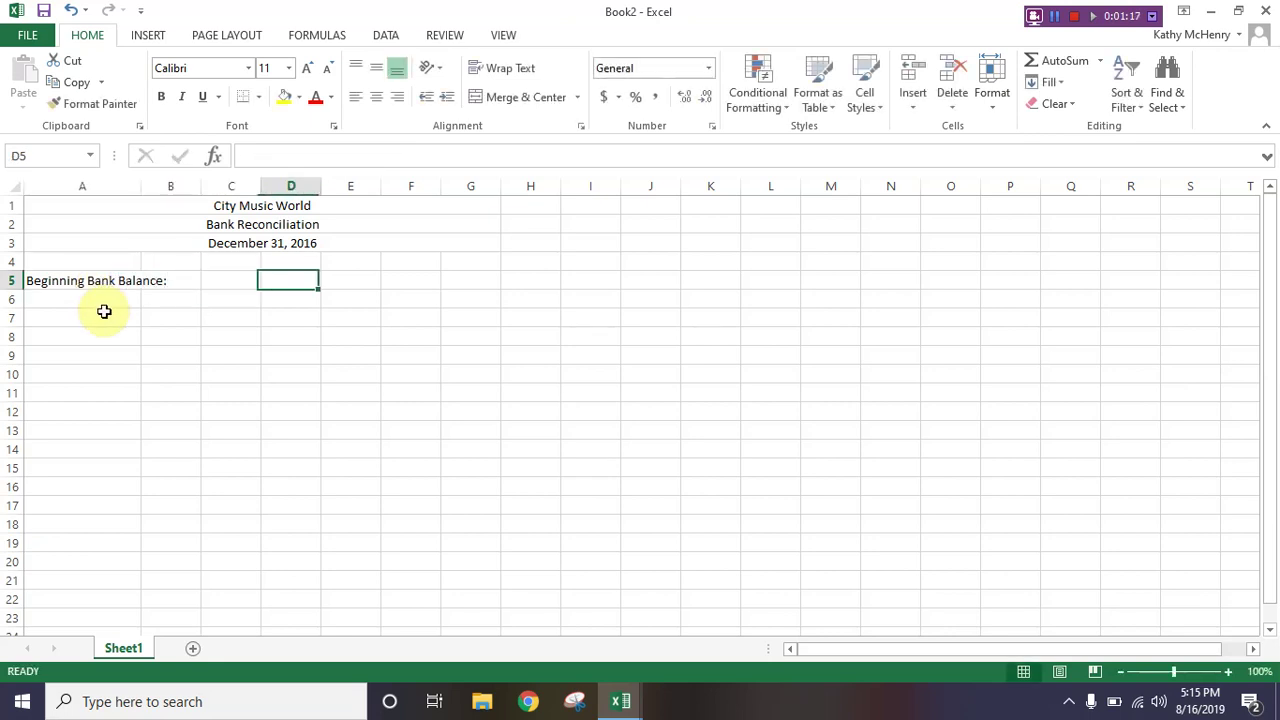
{"action": "type", "text": "Be"}
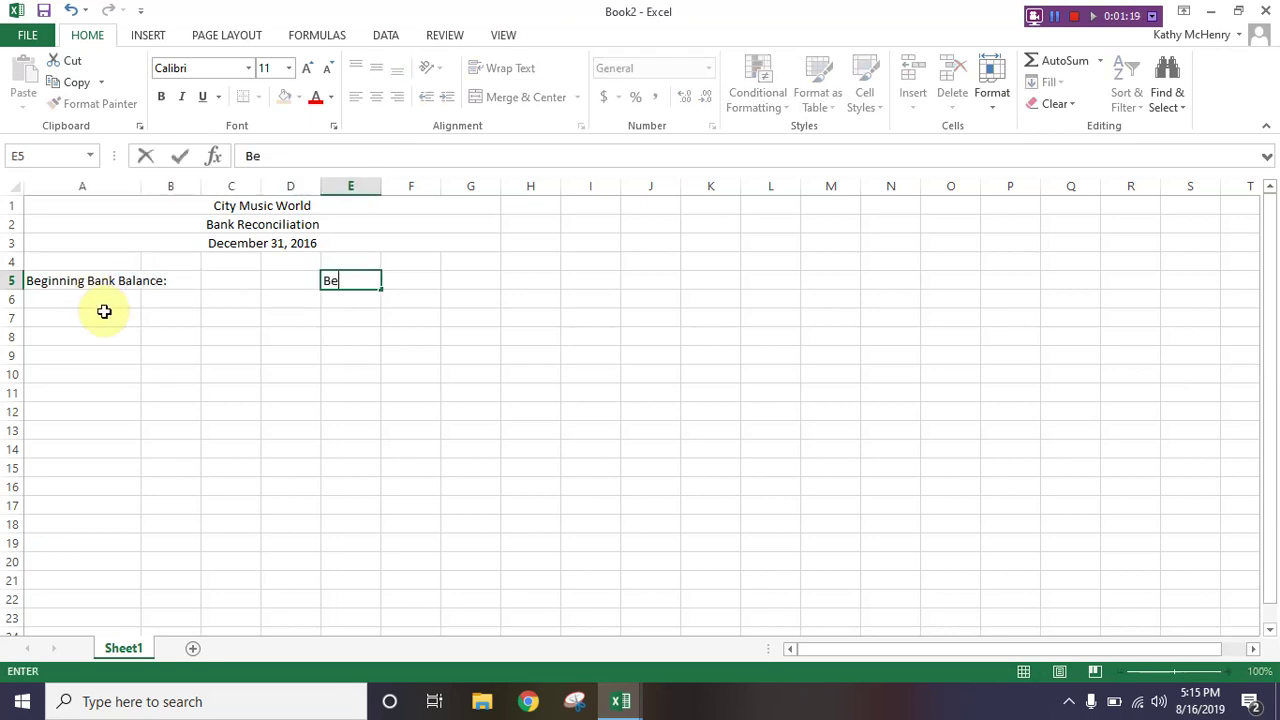
{"action": "type", "text": "ginning Book Balance:"}
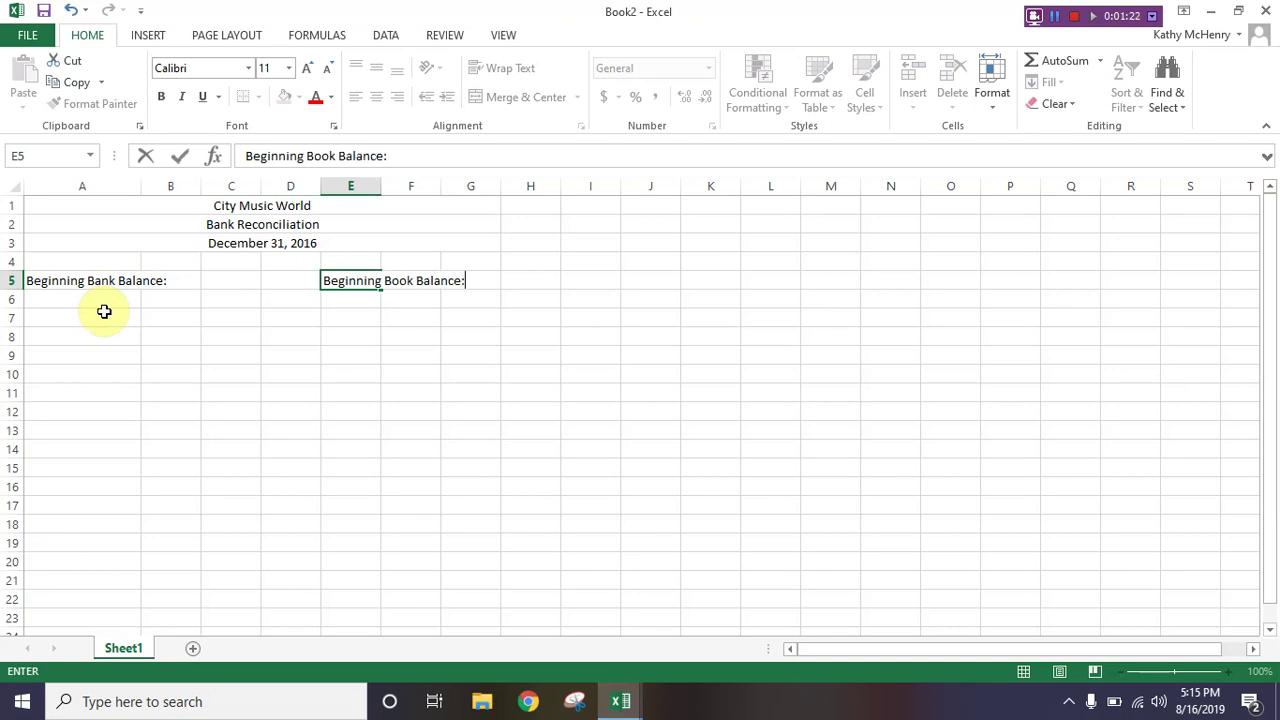
{"action": "key", "text": "Return"}
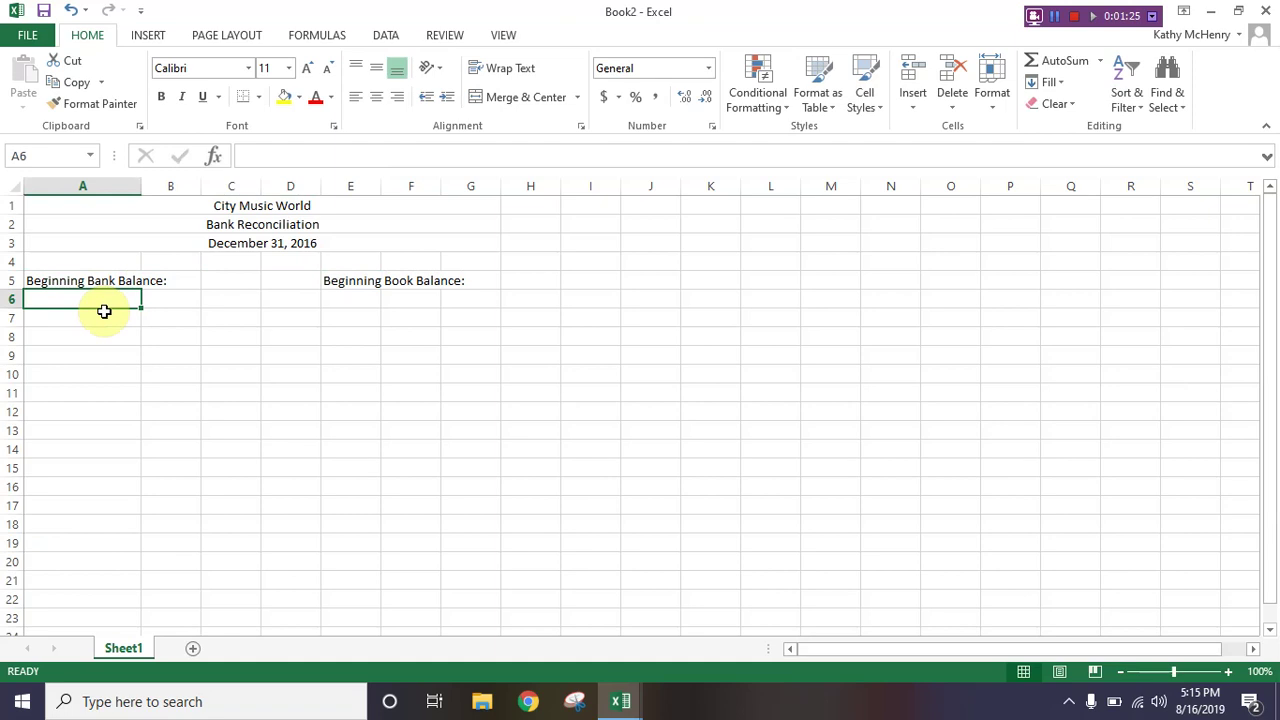
Step: Enter the label "Add:" in A6 and E6, below the two beginning balance labels
{"action": "type", "text": "Add:L"}
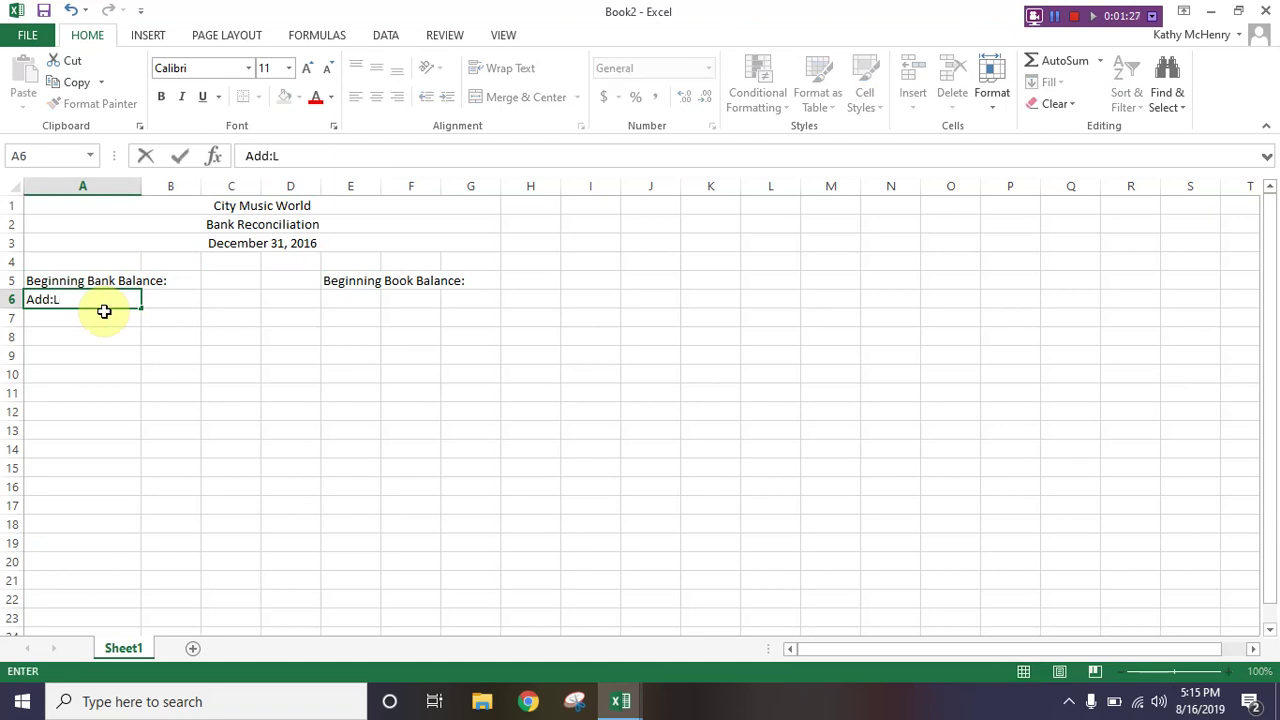
{"action": "key", "text": "BackSpace"}
{"action": "key", "text": "Right"}
{"action": "key", "text": "Right"}
{"action": "key", "text": "Right"}
{"action": "key", "text": "Right"}
{"action": "type", "text": "Add"}
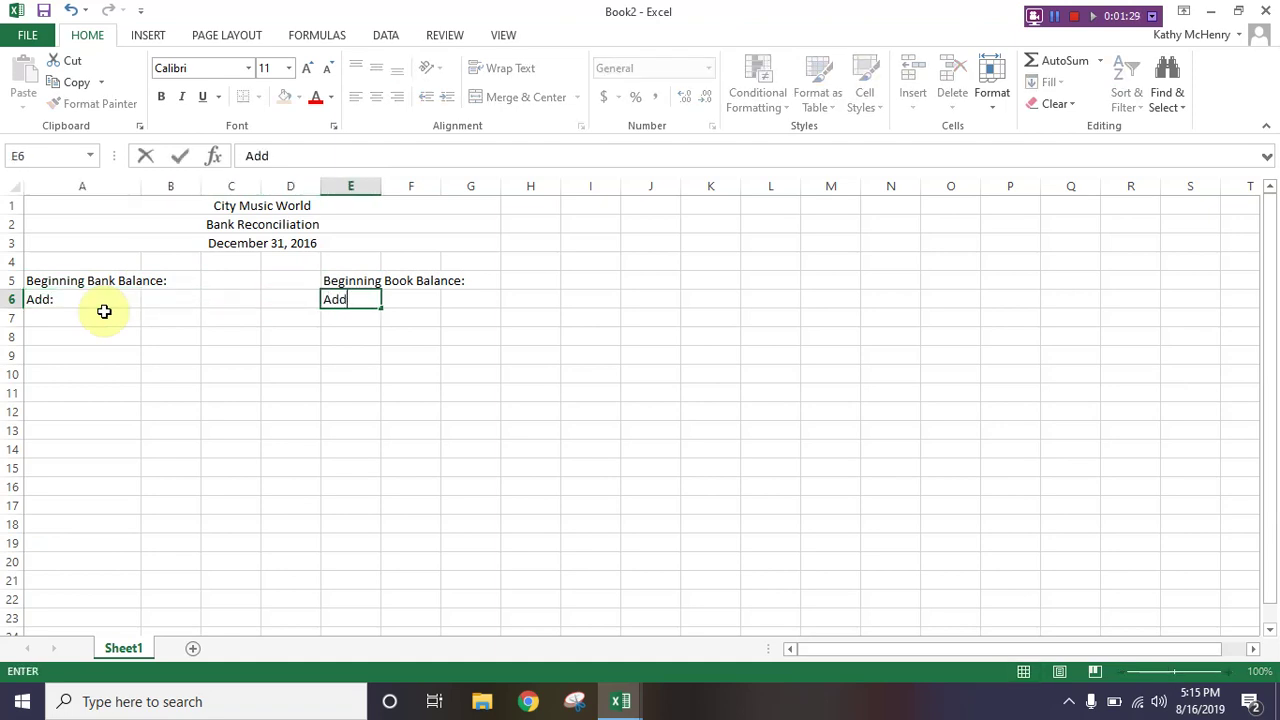
{"action": "type", "text": ":"}
{"action": "key", "text": "Return"}
Step: Enter the label "Deduct:" in A9 and E9, leaving two blank rows below the "Add:" labels
{"action": "key", "text": "Return"}
{"action": "key", "text": "Return"}
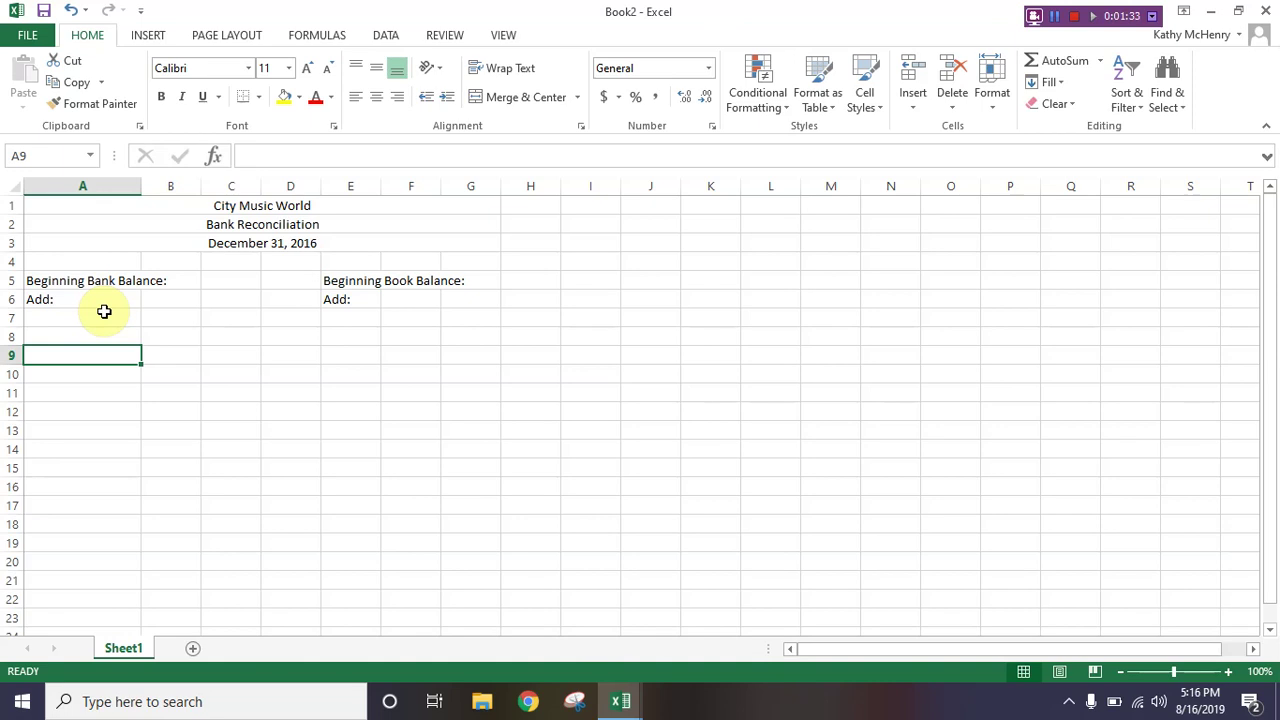
{"action": "type", "text": "Deduct:"}
{"action": "key", "text": "Right"}
{"action": "key", "text": "Right"}
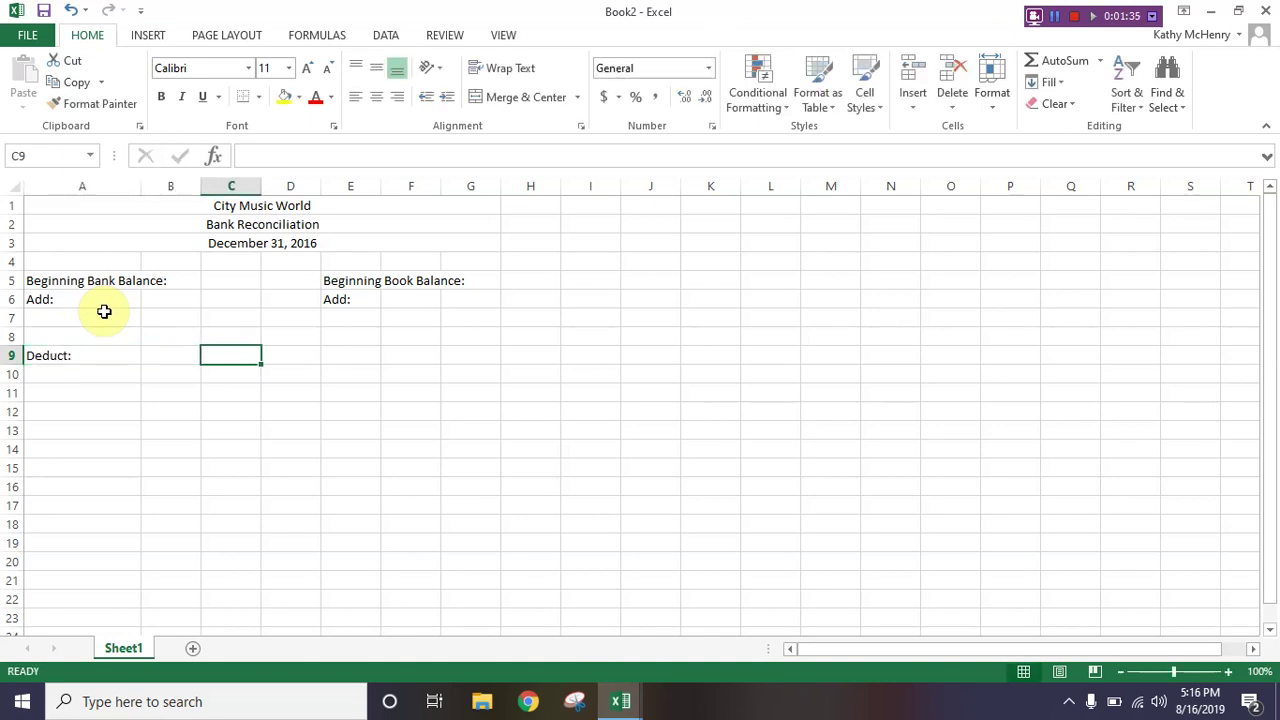
{"action": "key", "text": "Right"}
{"action": "key", "text": "Right"}
{"action": "type", "text": "Deduc"}
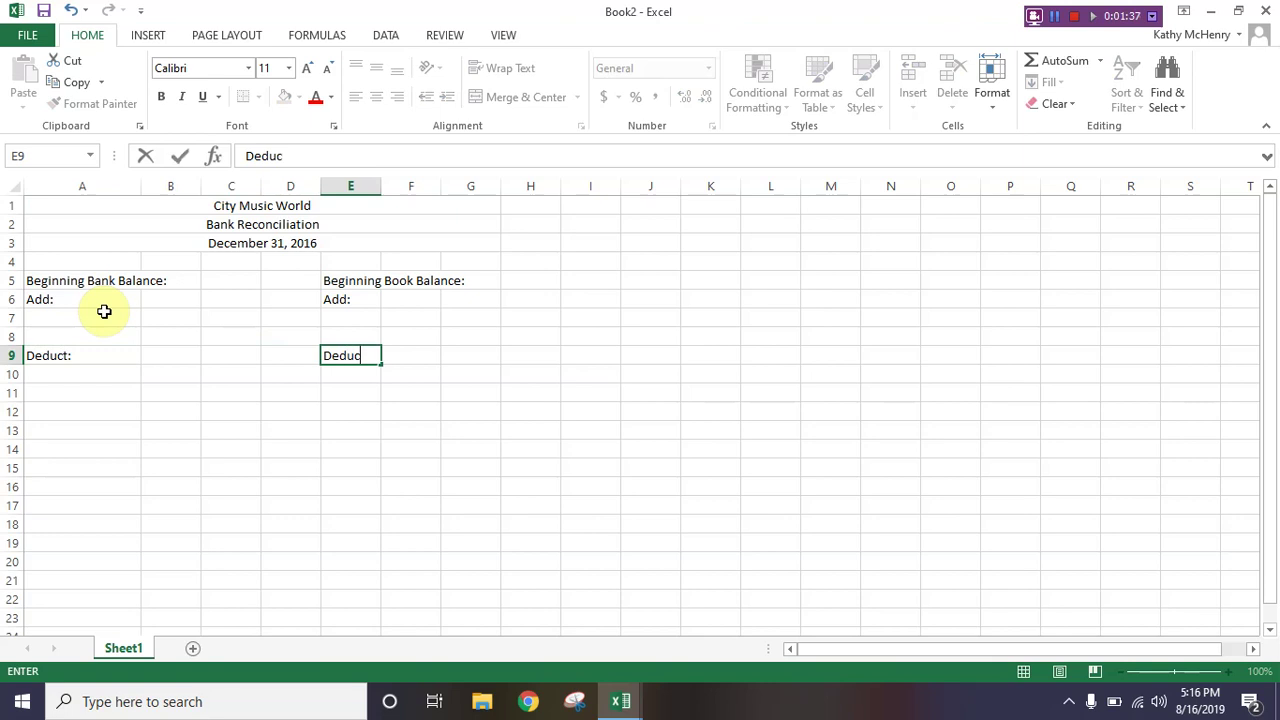
{"action": "type", "text": "t:"}
{"action": "key", "text": "Return"}
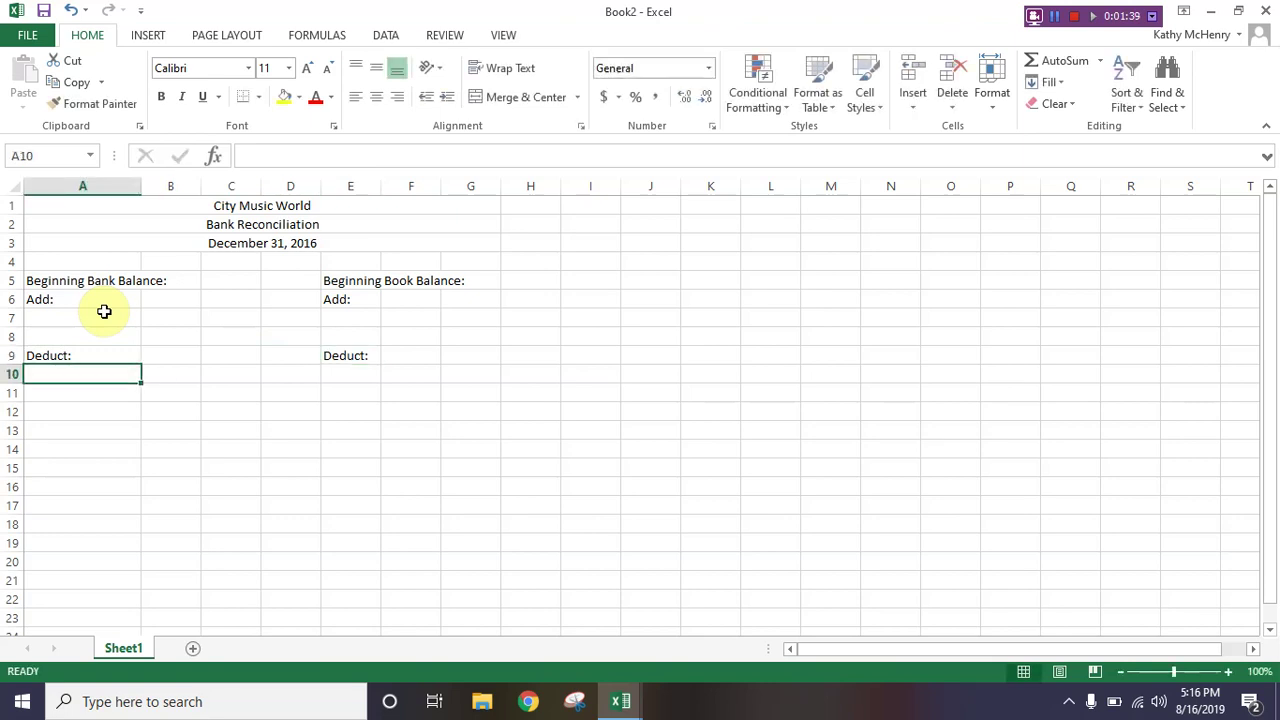
Step: Set the width of columns A and E to 24
{"action": "left_click", "coordinate": [57, 185]}
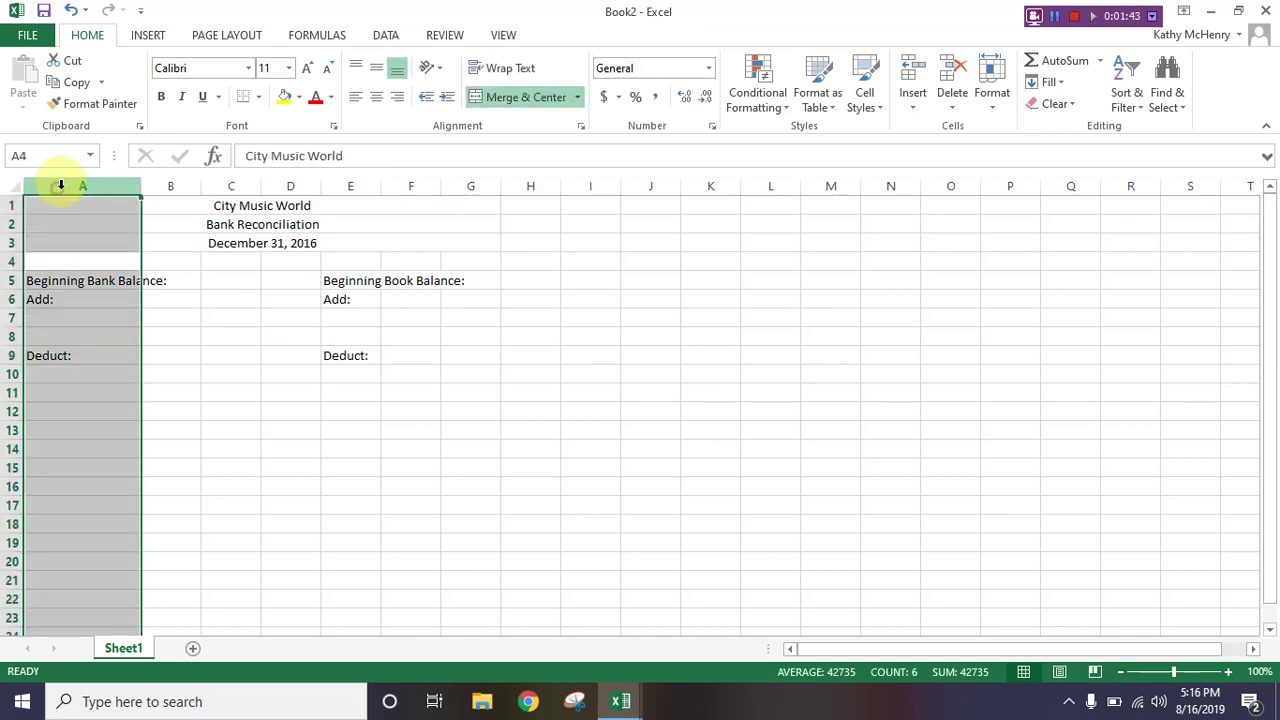
{"action": "left_click", "coordinate": [345, 185], "text": "ctrl"}
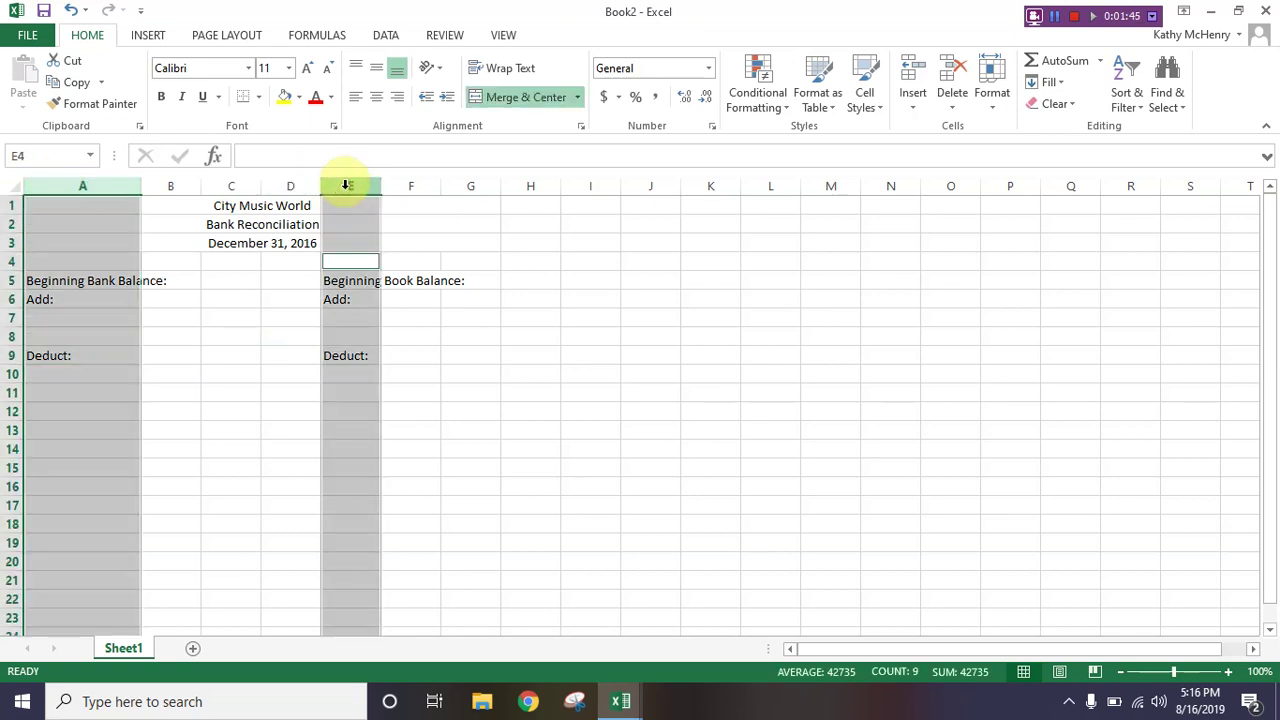
{"action": "right_click", "coordinate": [346, 186]}
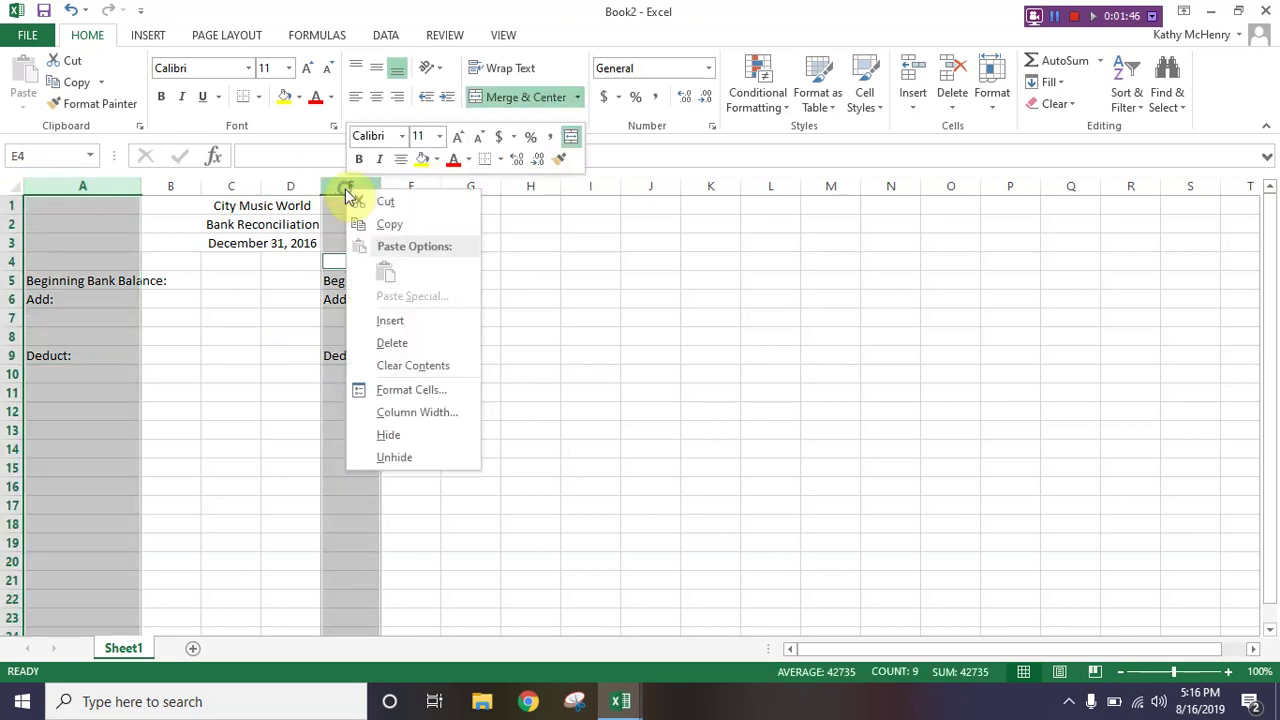
{"action": "left_click", "coordinate": [385, 416]}
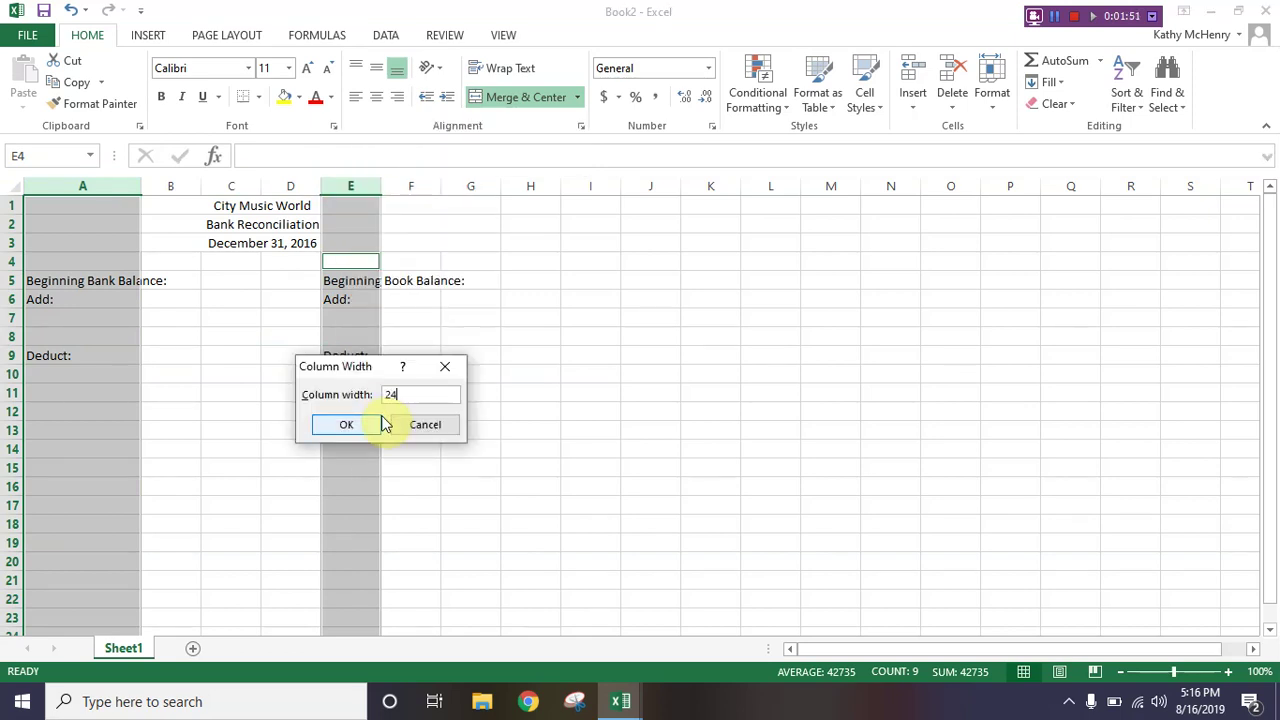
{"action": "left_click", "coordinate": [357, 428]}
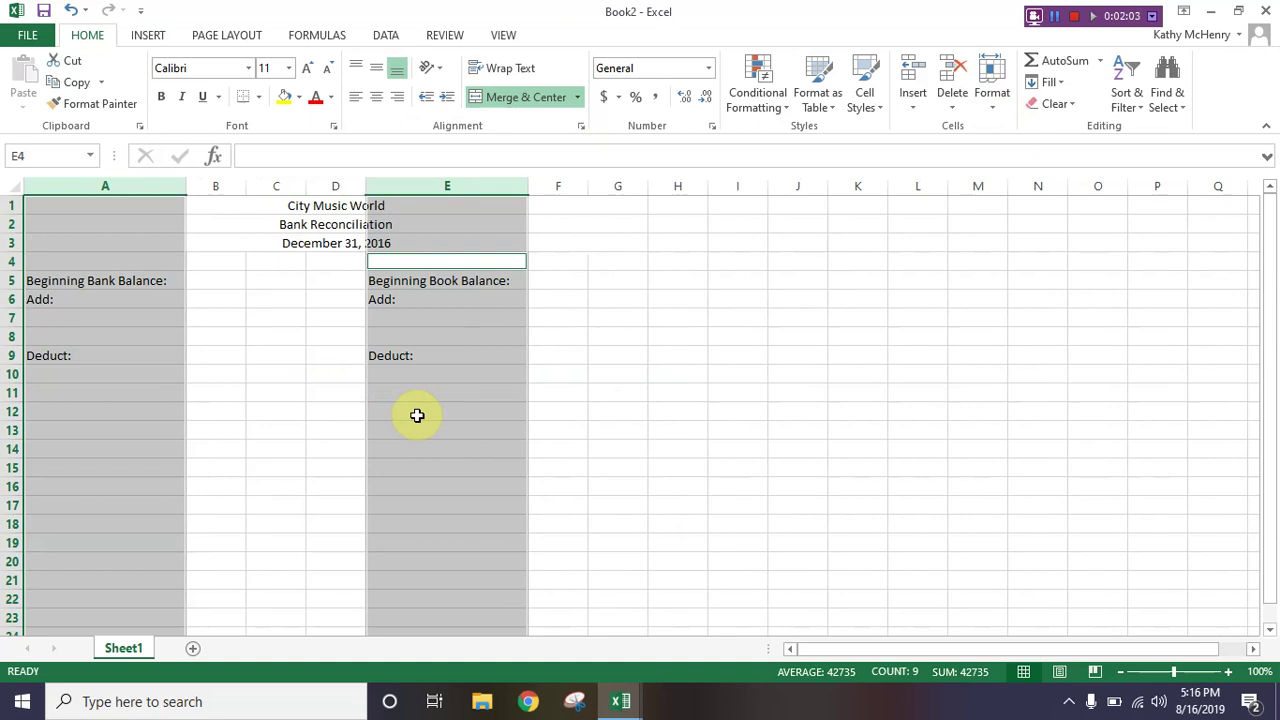
Step: Set the width of column D to 1, narrowing the gap between the bank and book sections
{"action": "right_click", "coordinate": [337, 185]}
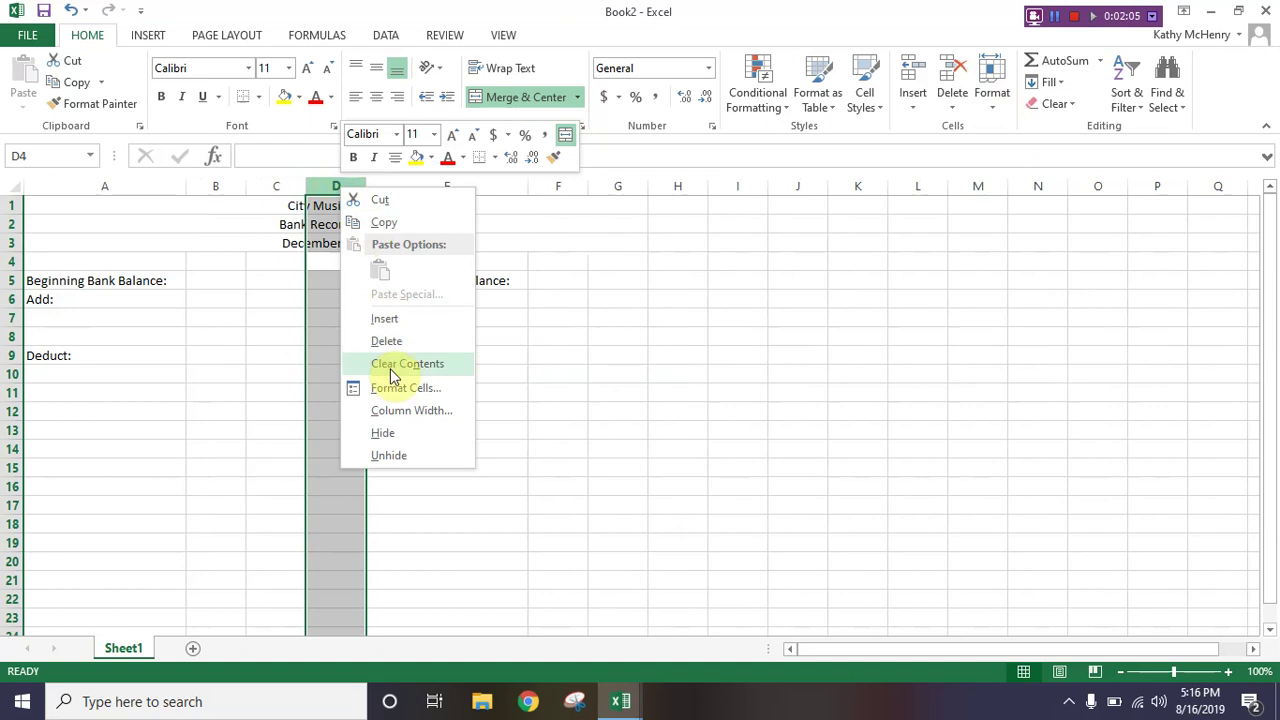
{"action": "left_click", "coordinate": [392, 410]}
{"action": "type", "text": "1"}
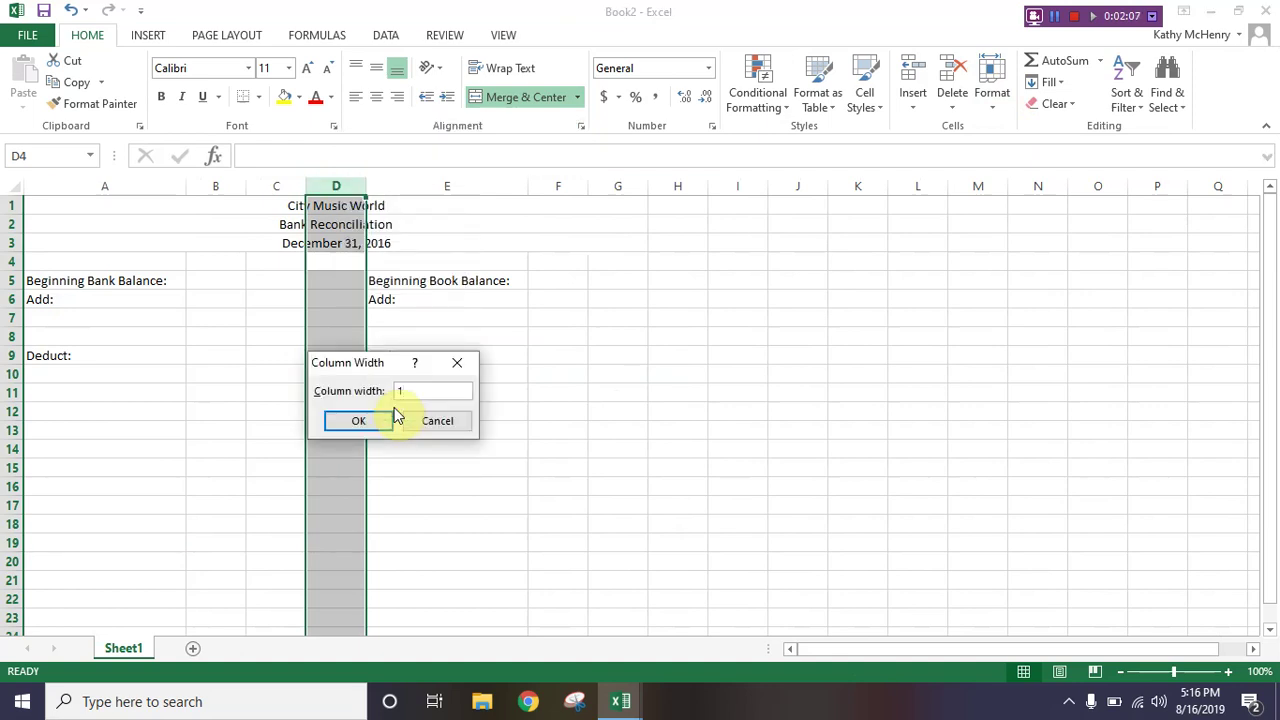
{"action": "left_click", "coordinate": [390, 418]}
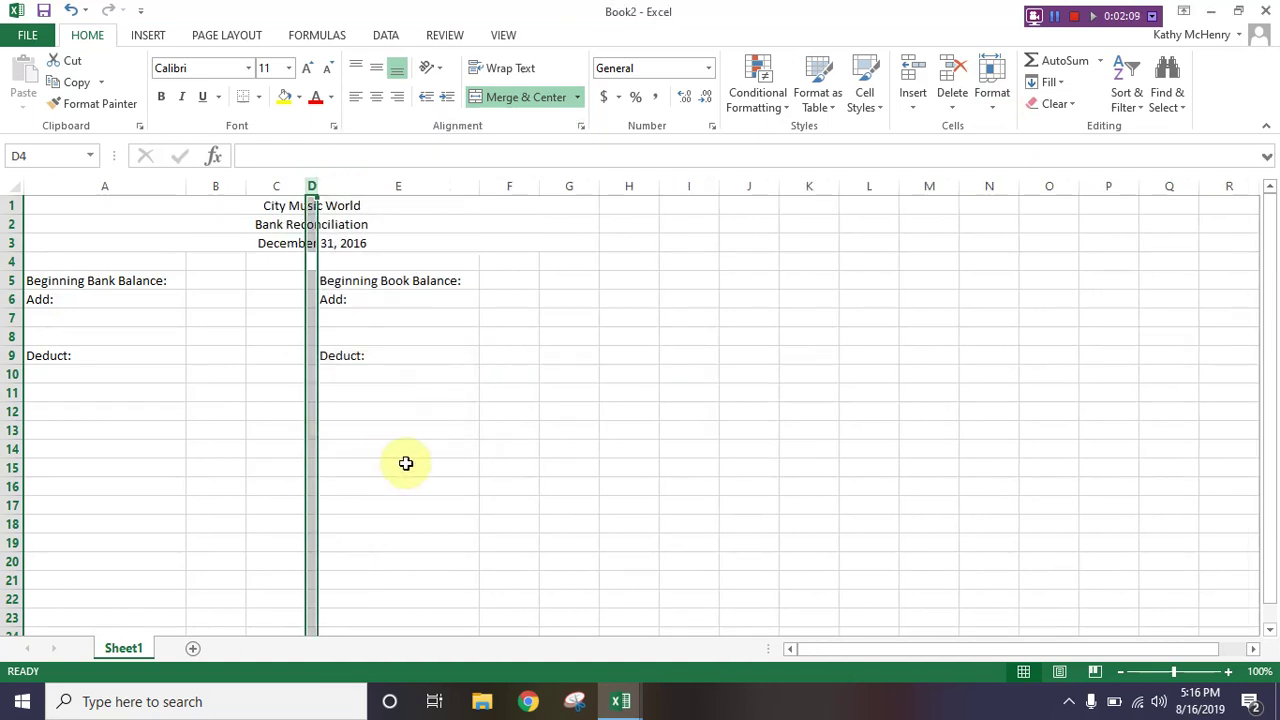
Step: Enter the beginning bank balance of 35550 in cell C5
{"action": "left_click", "coordinate": [240, 338]}
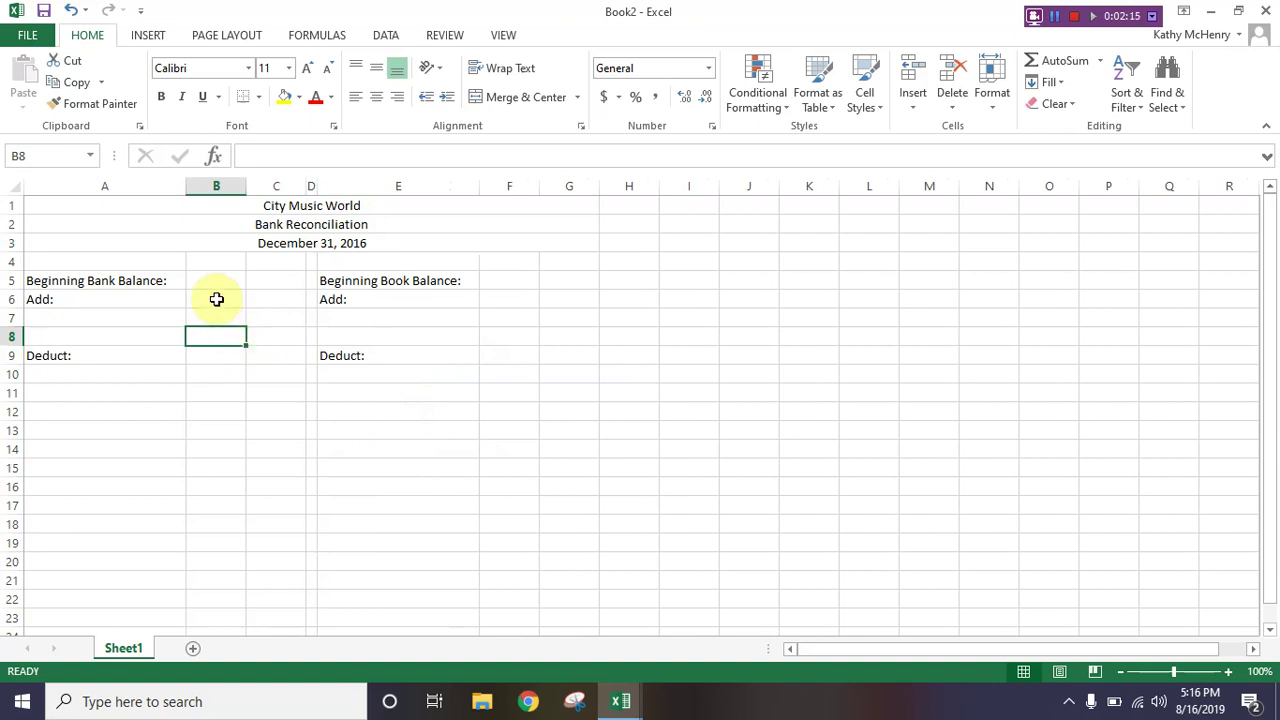
{"action": "left_click", "coordinate": [258, 283]}
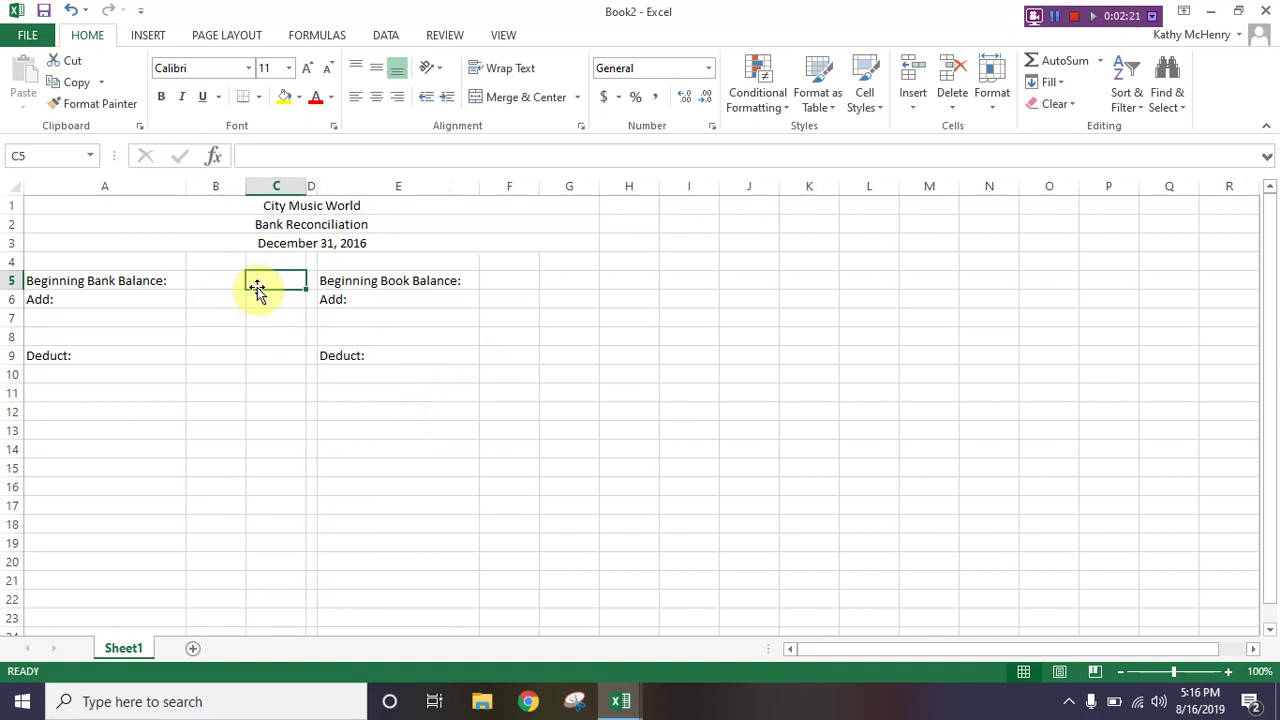
{"action": "type", "text": "35550"}
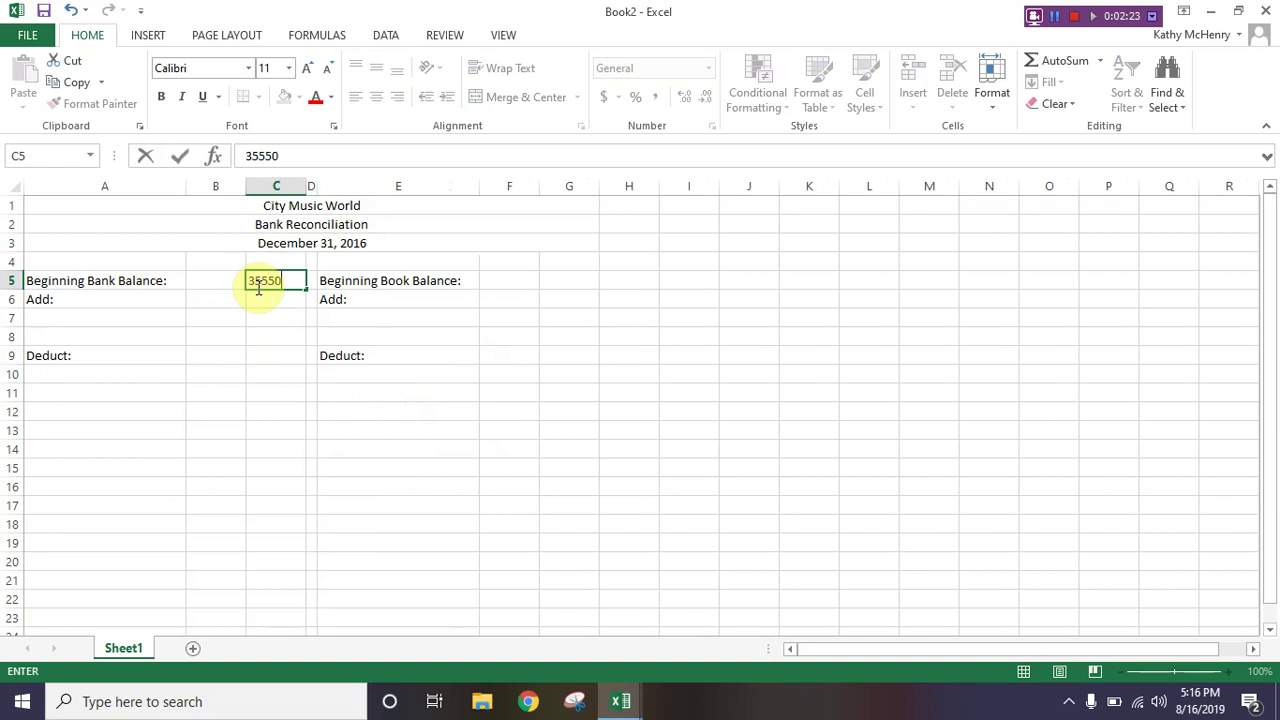
{"action": "key", "text": "Return"}
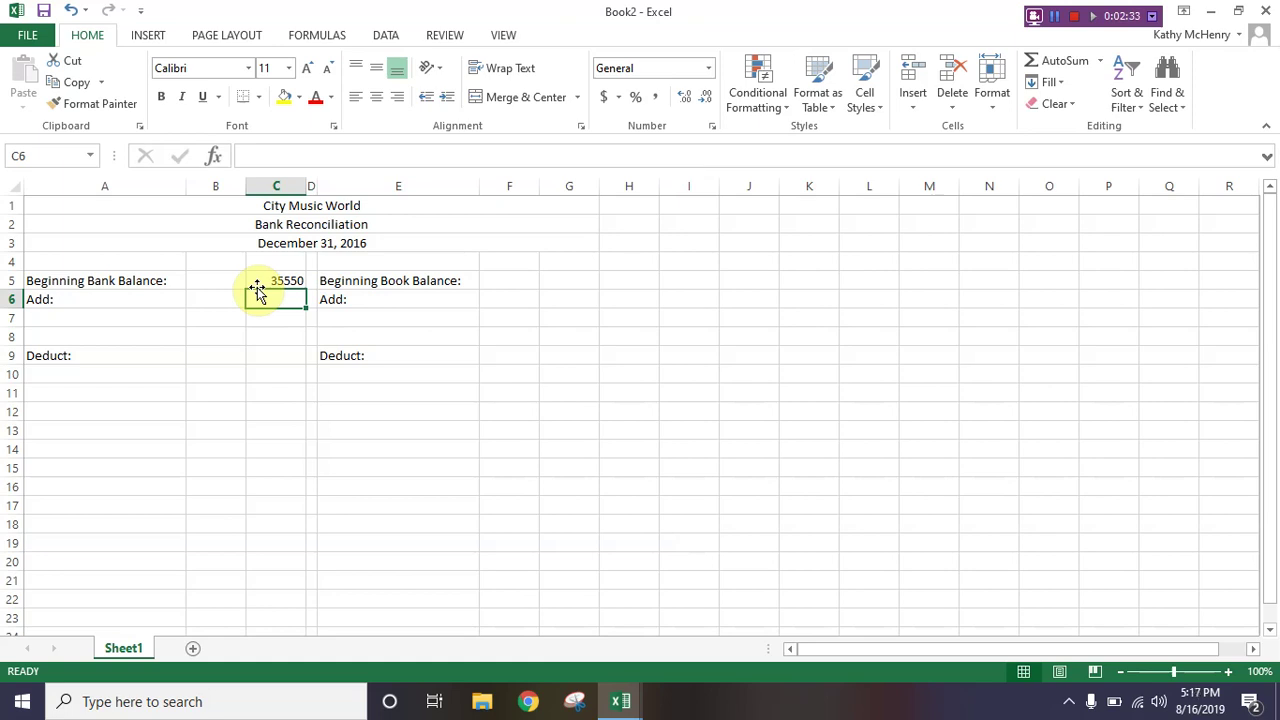
Step: Close the other open workbook, Book1, leaving only the new reconciliation in Book2 open
{"action": "left_click", "coordinate": [620, 701]}
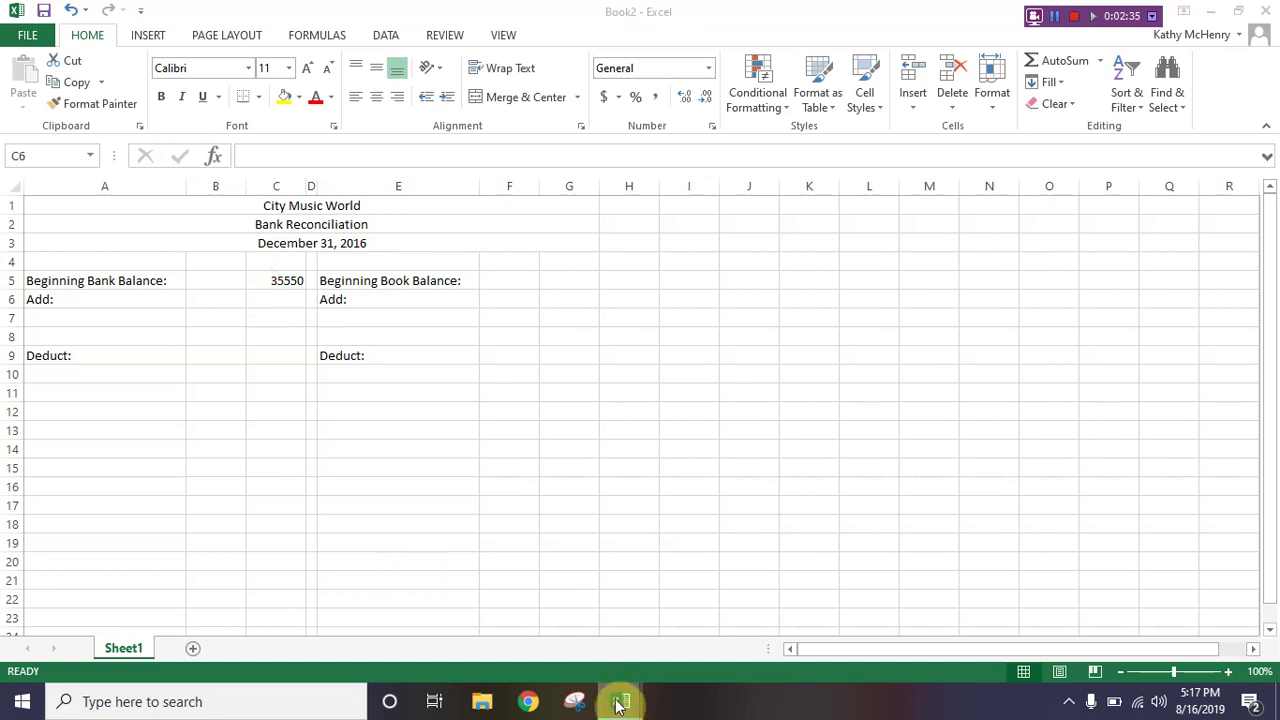
{"action": "mouse_move", "coordinate": [623, 700]}
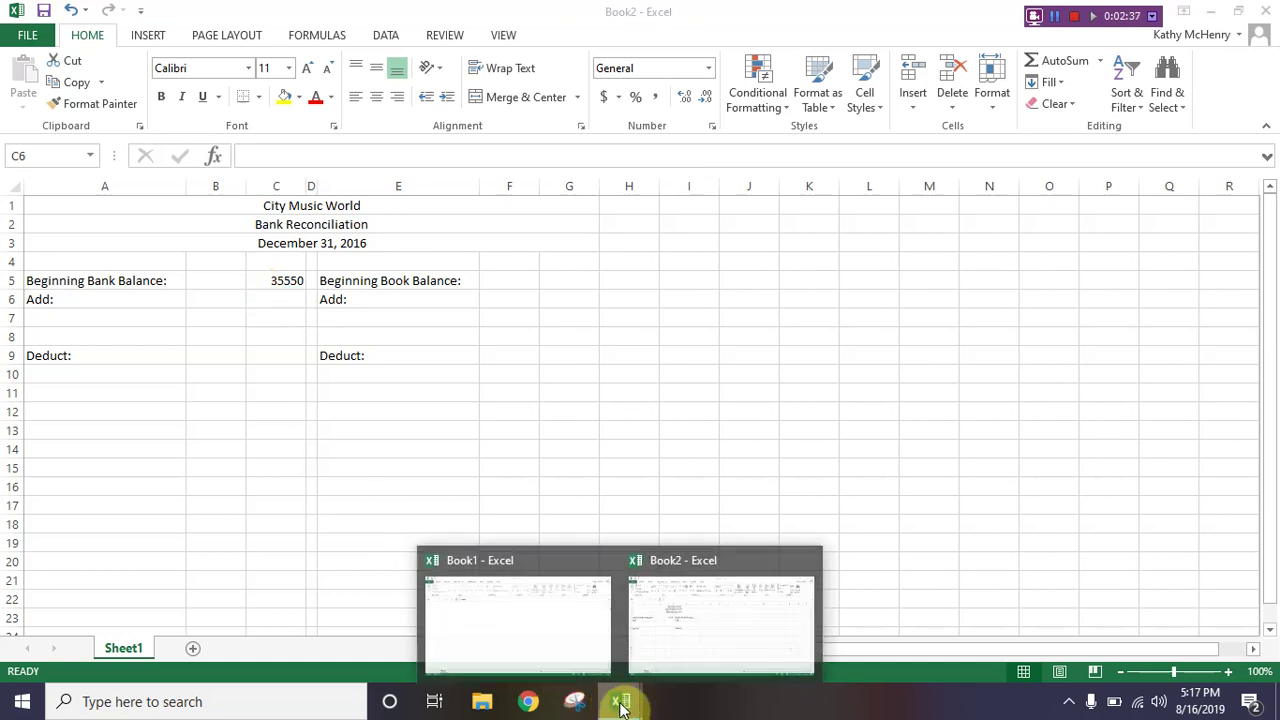
{"action": "right_click", "coordinate": [525, 620]}
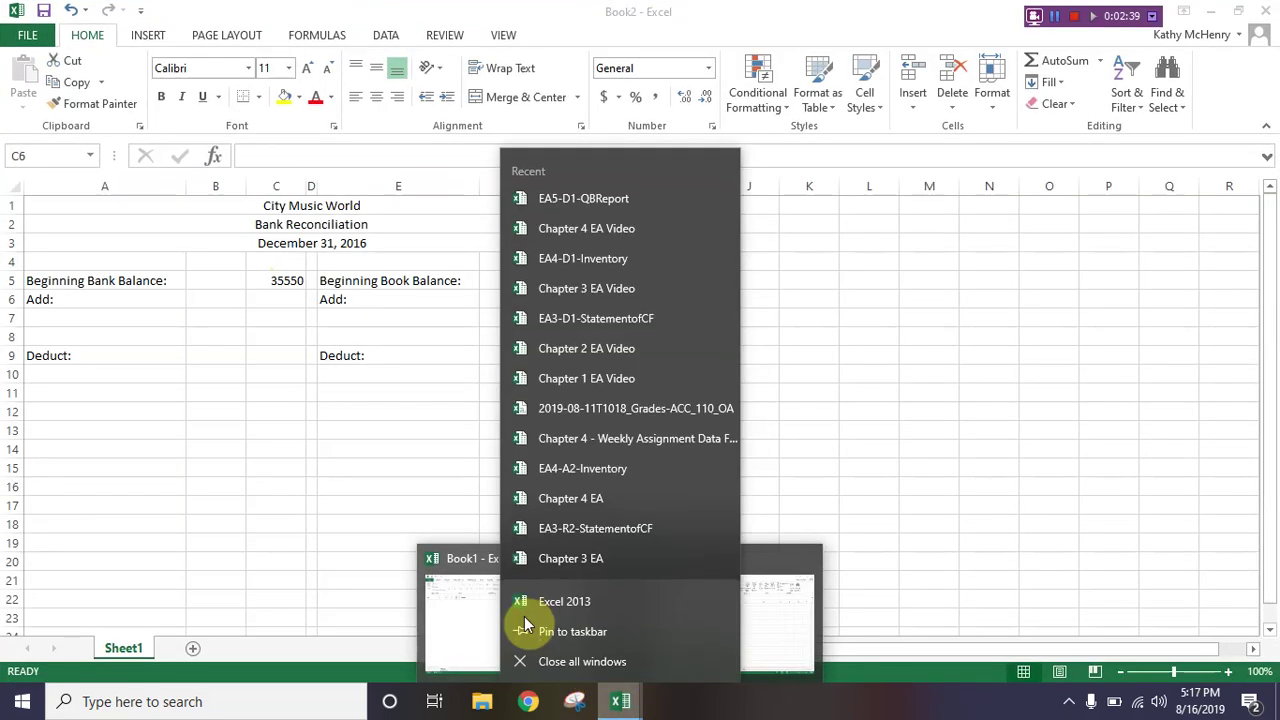
{"action": "left_click", "coordinate": [466, 610]}
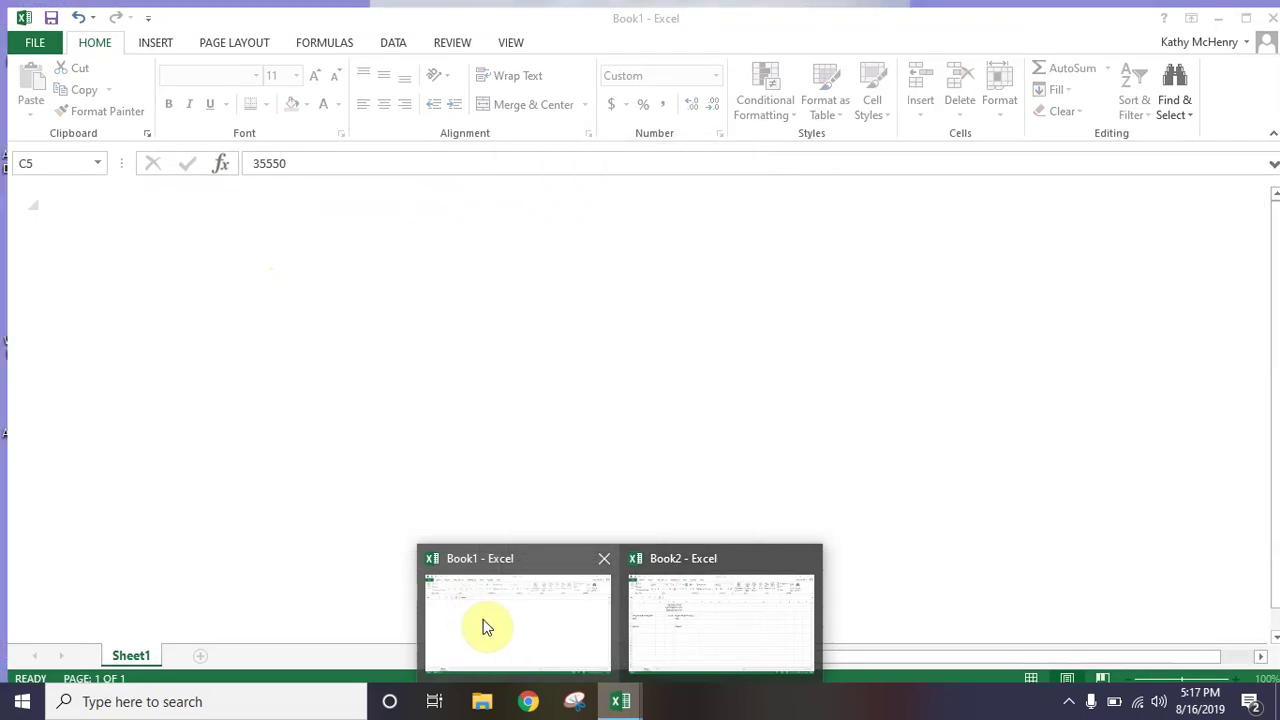
{"action": "right_click", "coordinate": [490, 625]}
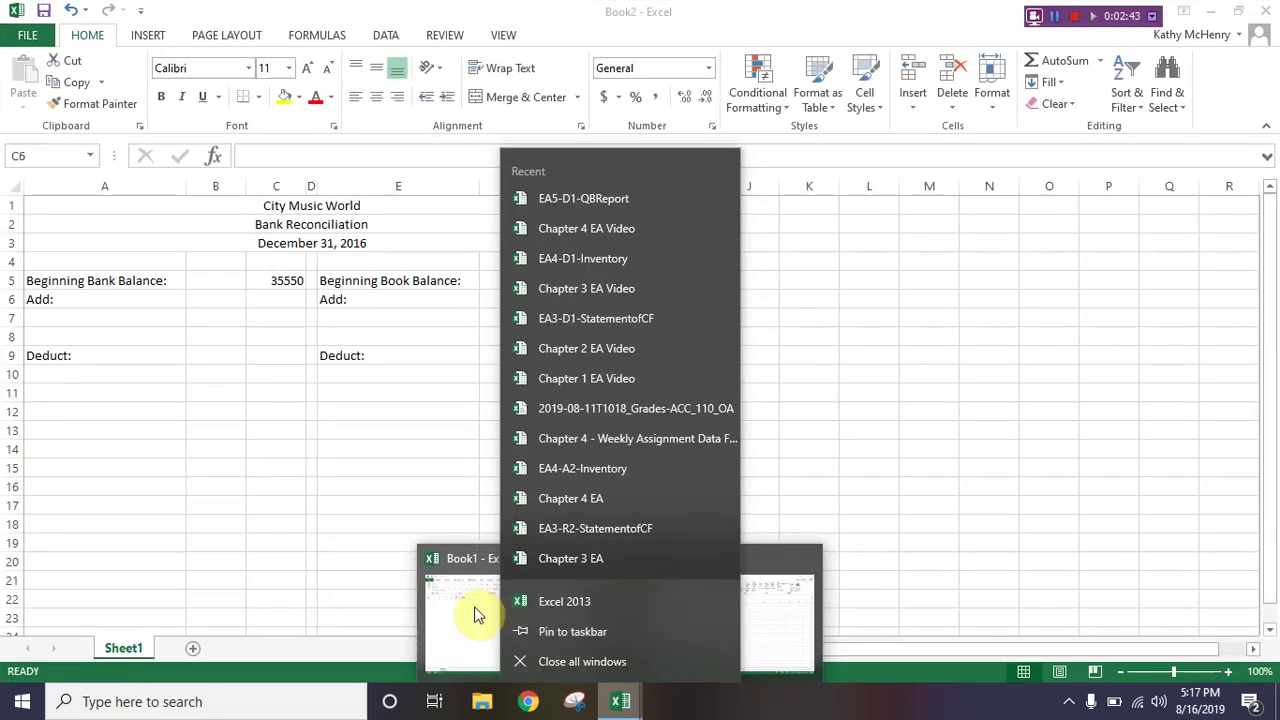
{"action": "left_click", "coordinate": [472, 609]}
{"action": "left_click", "coordinate": [1266, 11]}
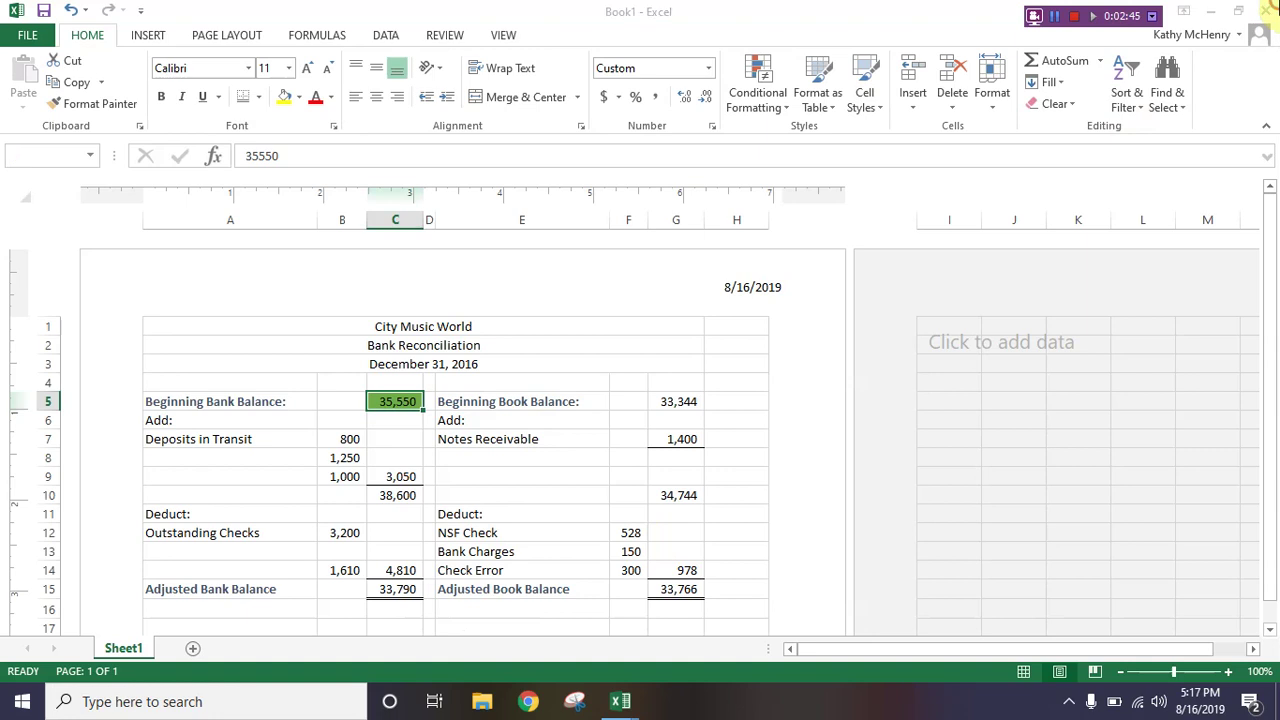
{"action": "left_click", "coordinate": [646, 387]}
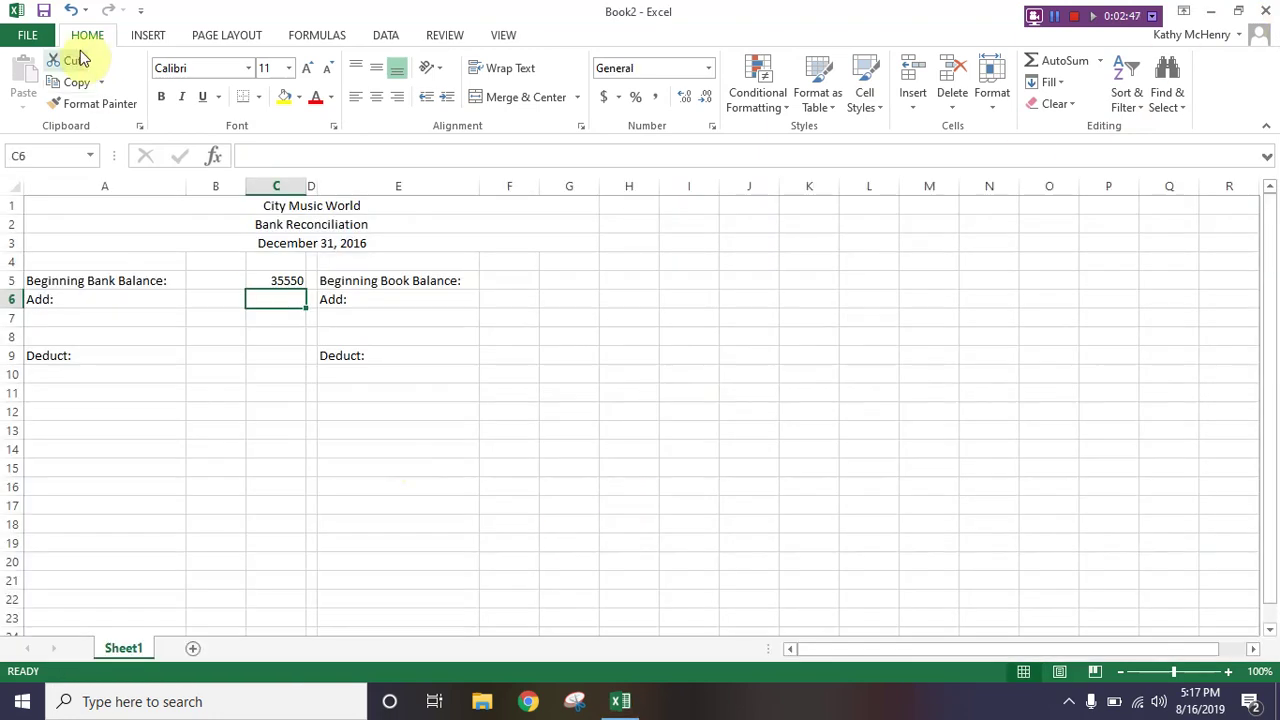
Step: Open the EA5-D1-QBReport workbook from the Chapter 05 folder of Student Exercise Files
{"action": "left_click", "coordinate": [28, 35]}
{"action": "left_click", "coordinate": [11, 160]}
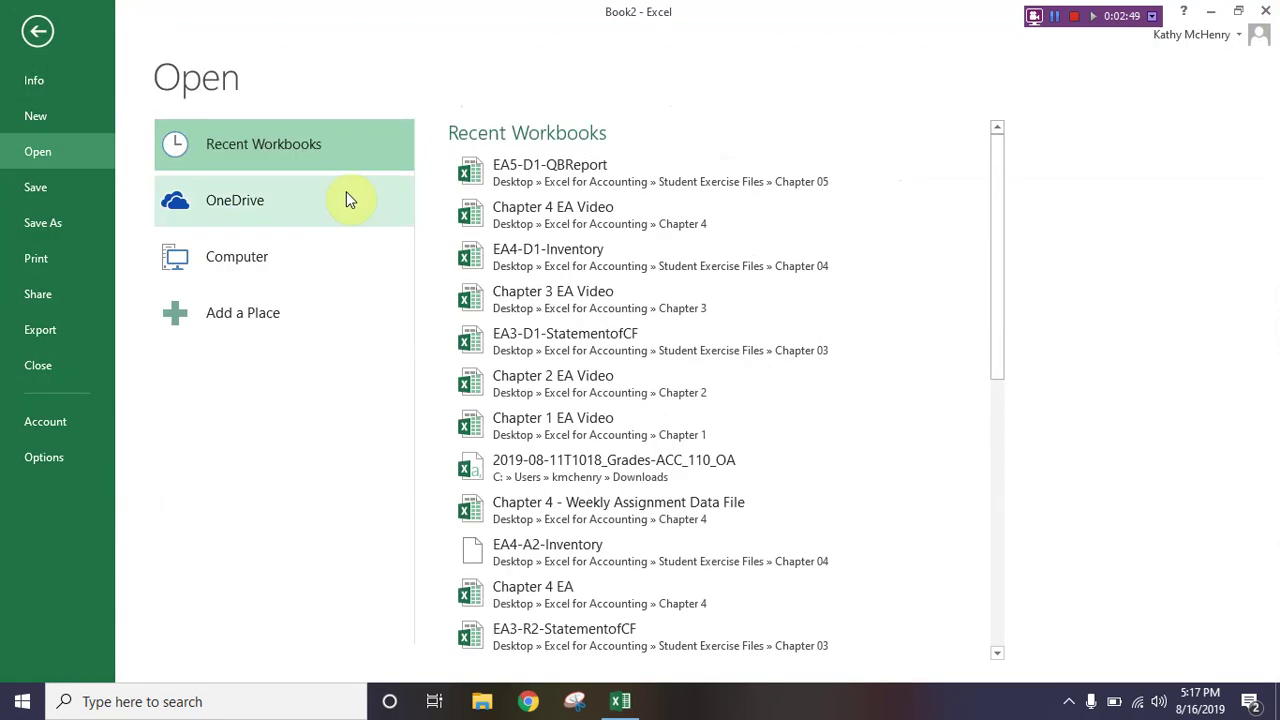
{"action": "left_click", "coordinate": [380, 250]}
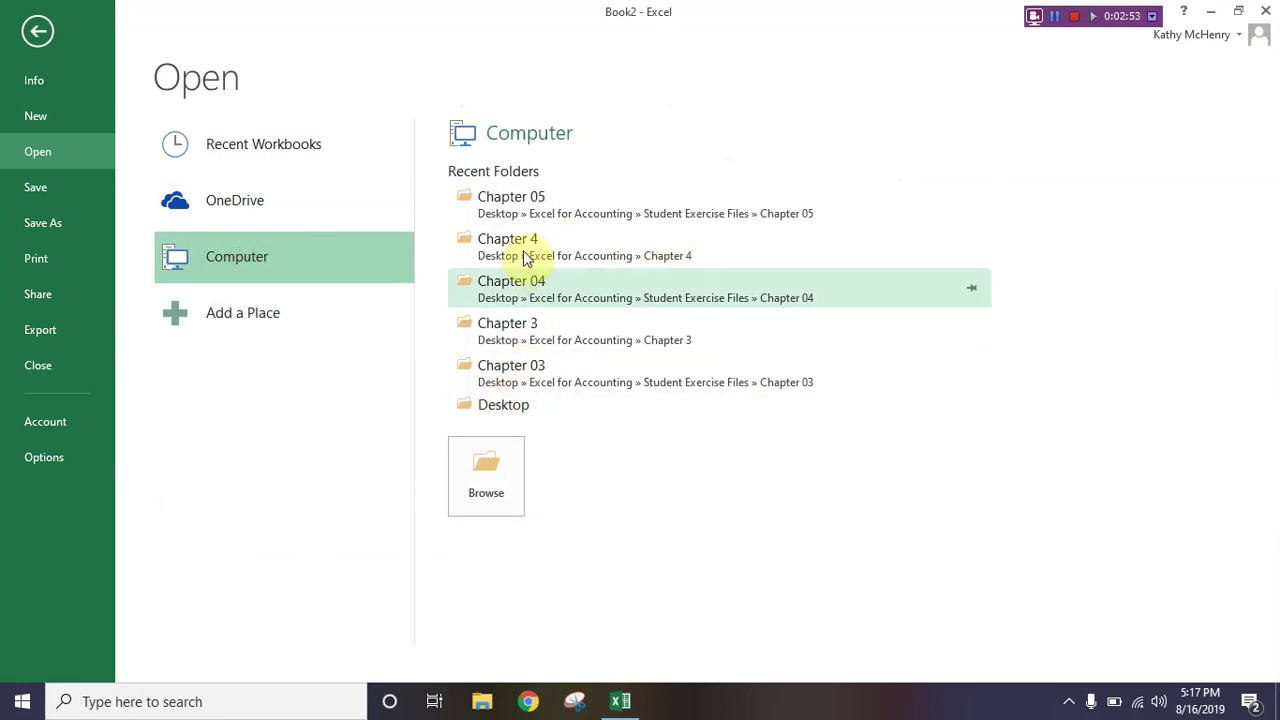
{"action": "left_click", "coordinate": [535, 215]}
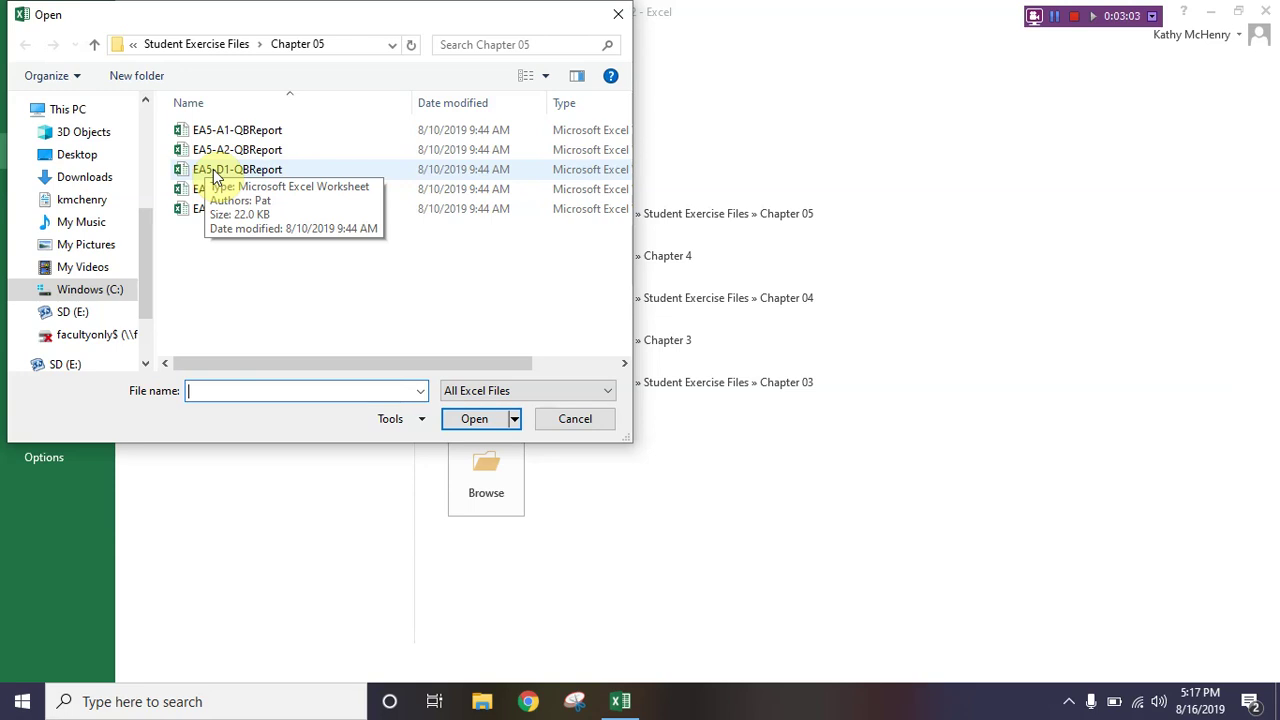
{"action": "double_click", "coordinate": [213, 173]}
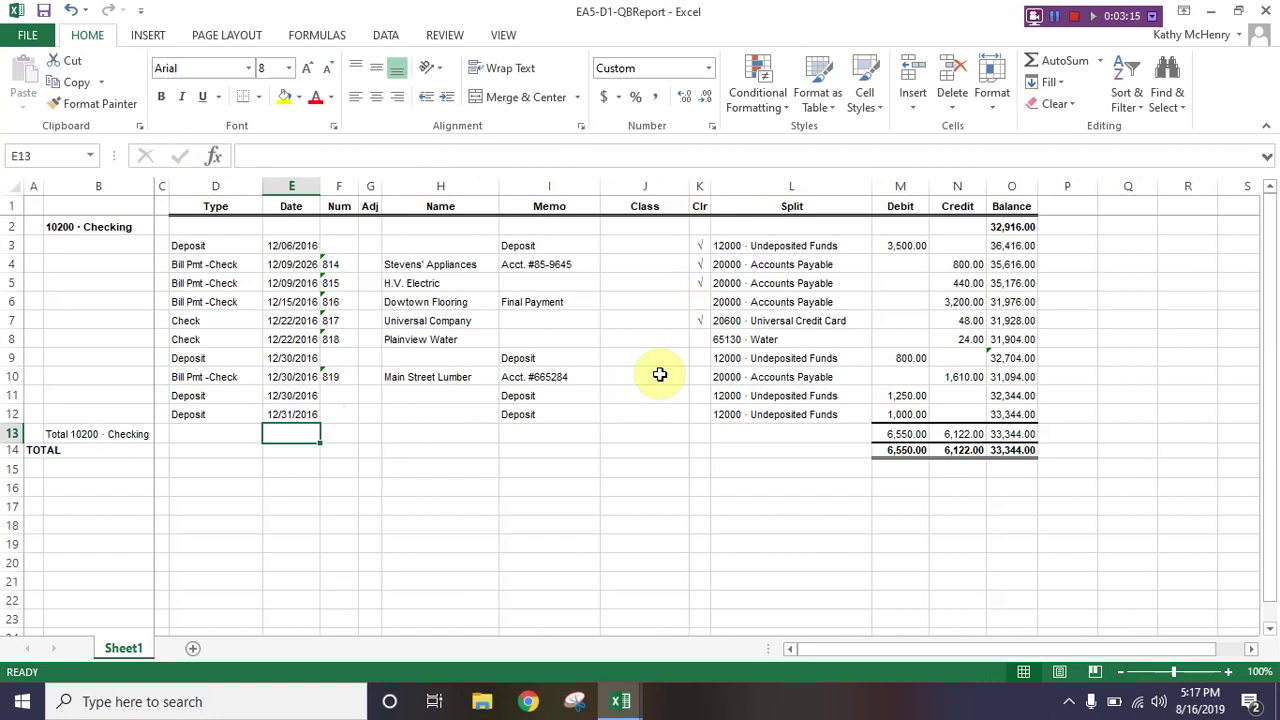
Step: Arrange the report and reconciliation workbook windows side by side with the Vertical option
{"action": "left_click", "coordinate": [503, 36]}
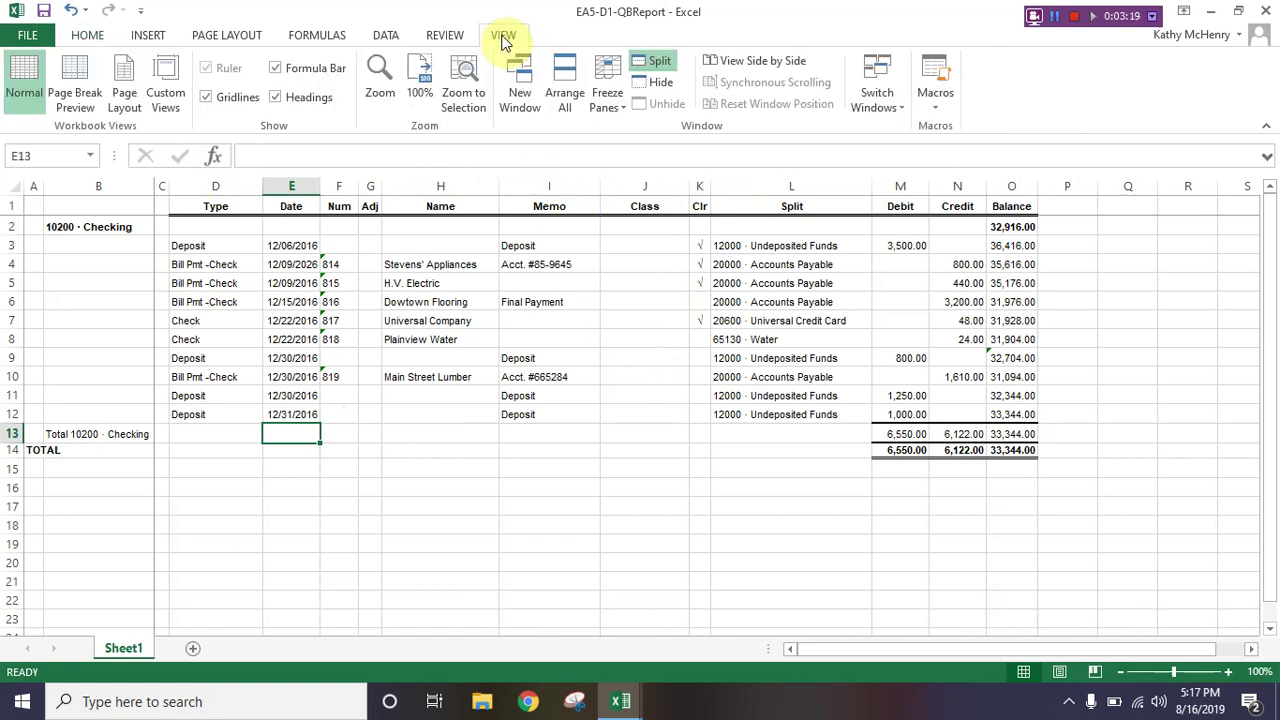
{"action": "left_click", "coordinate": [567, 100]}
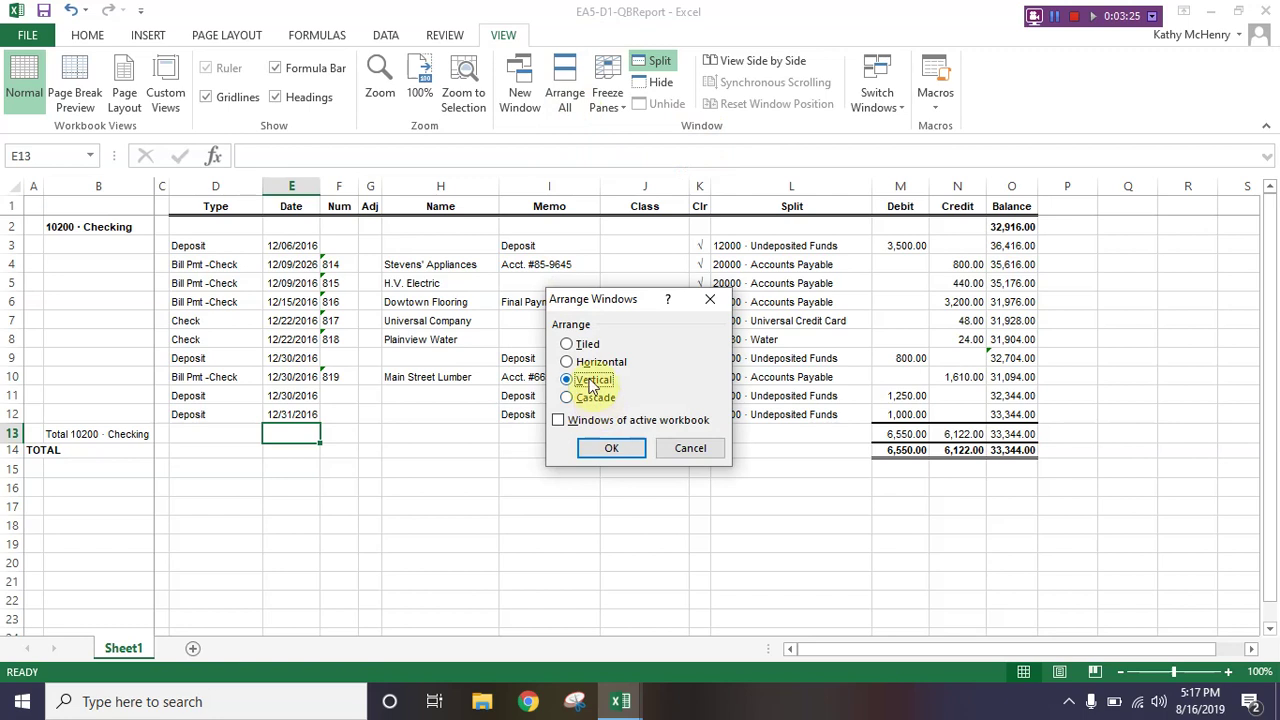
{"action": "left_click", "coordinate": [600, 449]}
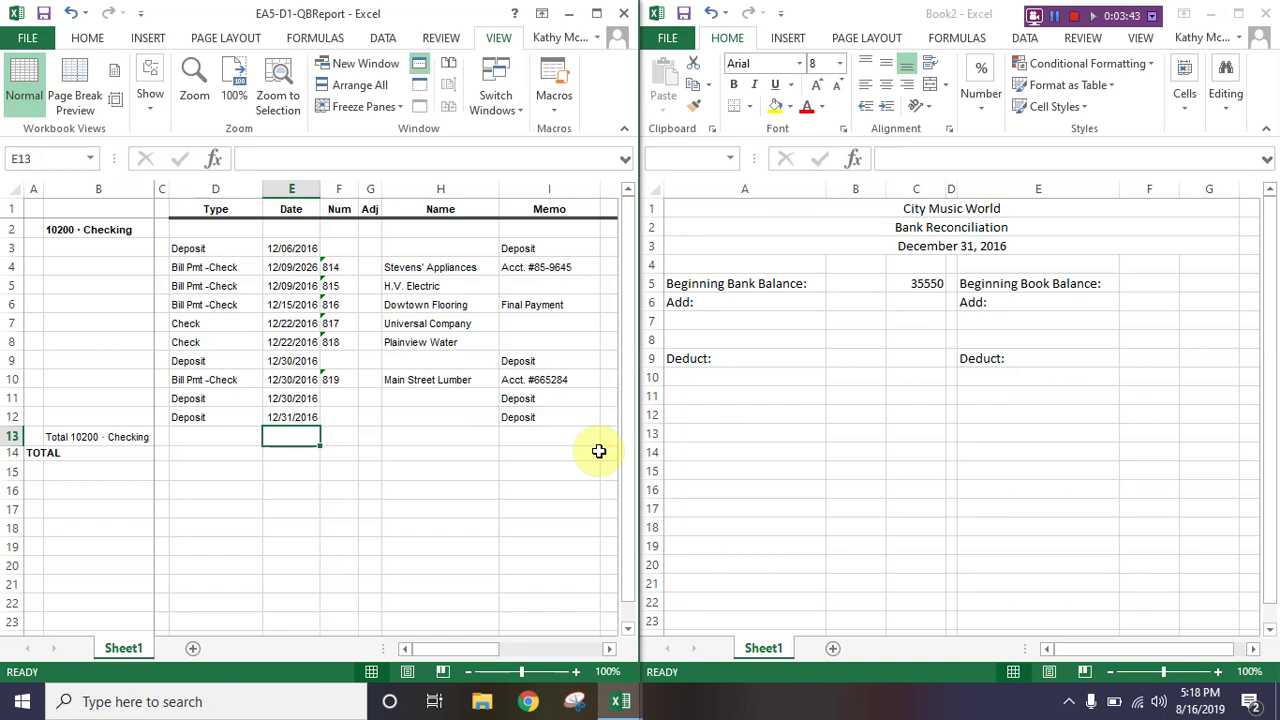
Step: Enter the label "Outstanding Checks" in A10 under the bank side's "Deduct:" and go to the adjacent cell B10
{"action": "left_click", "coordinate": [709, 378]}
{"action": "left_click", "coordinate": [709, 378]}
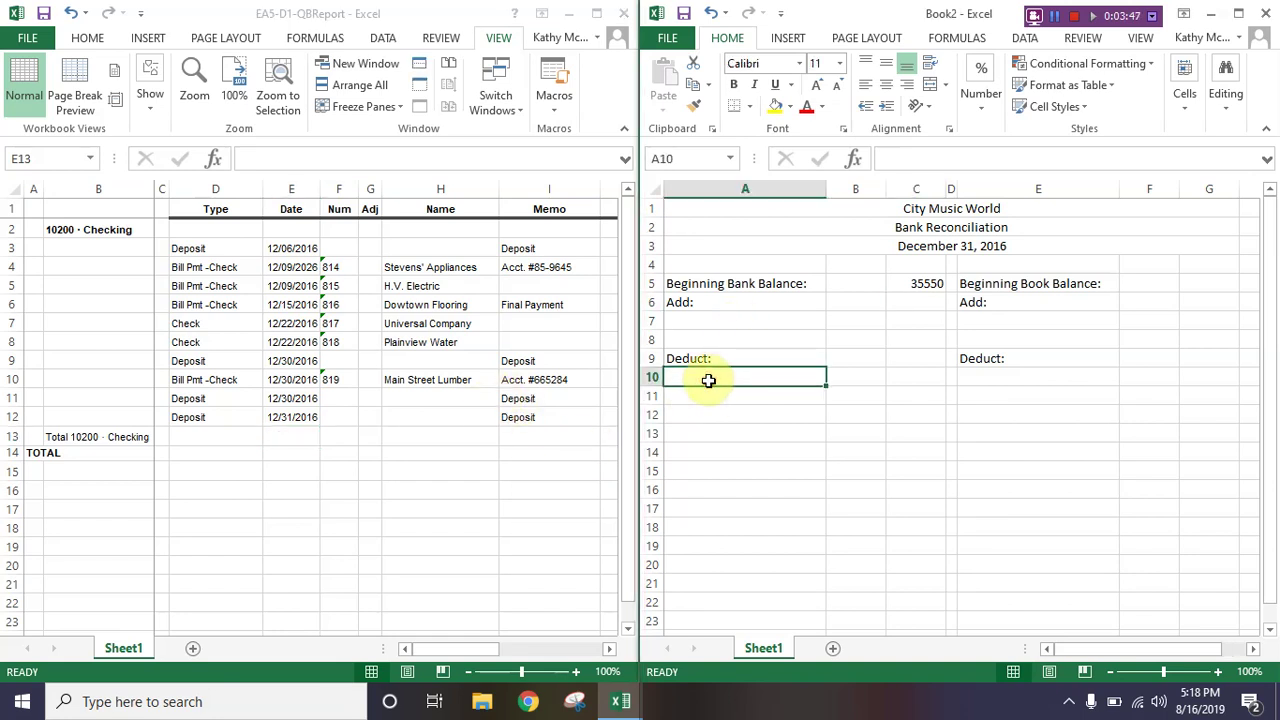
{"action": "type", "text": "Outstanding "}
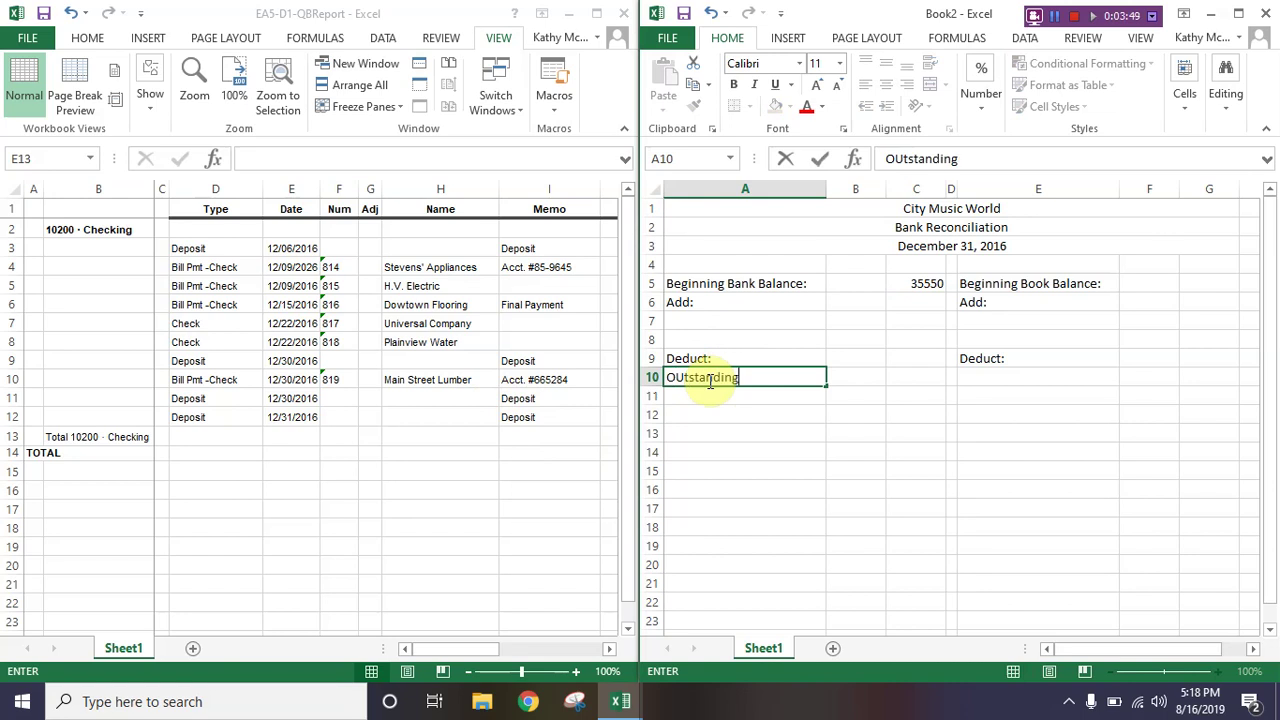
{"action": "type", "text": "Checks"}
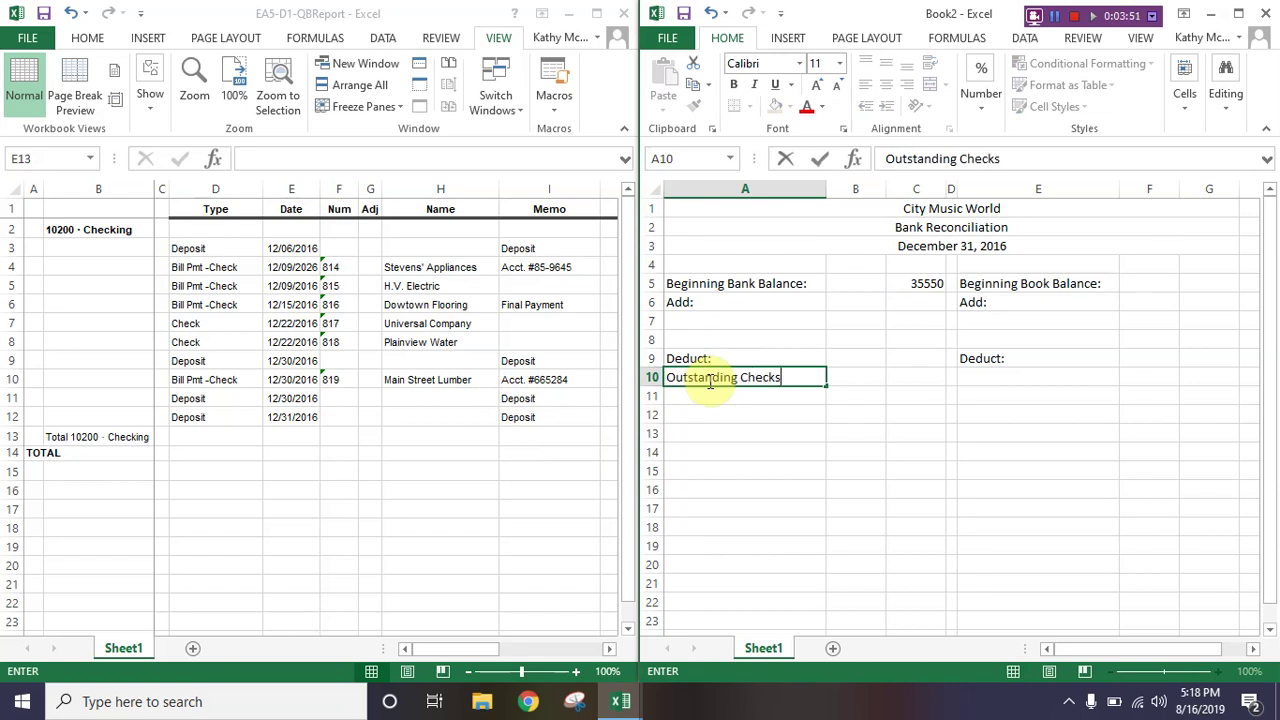
{"action": "key", "text": "Return"}
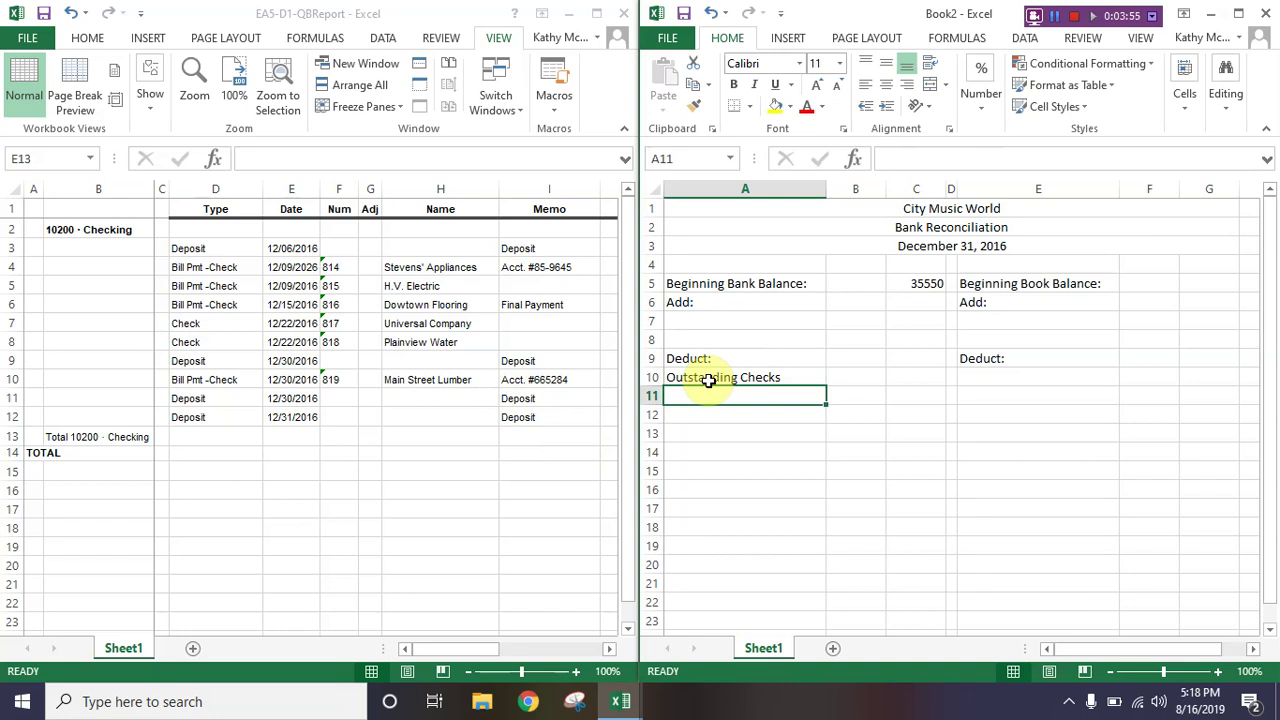
{"action": "key", "text": "Up"}
{"action": "key", "text": "Right"}
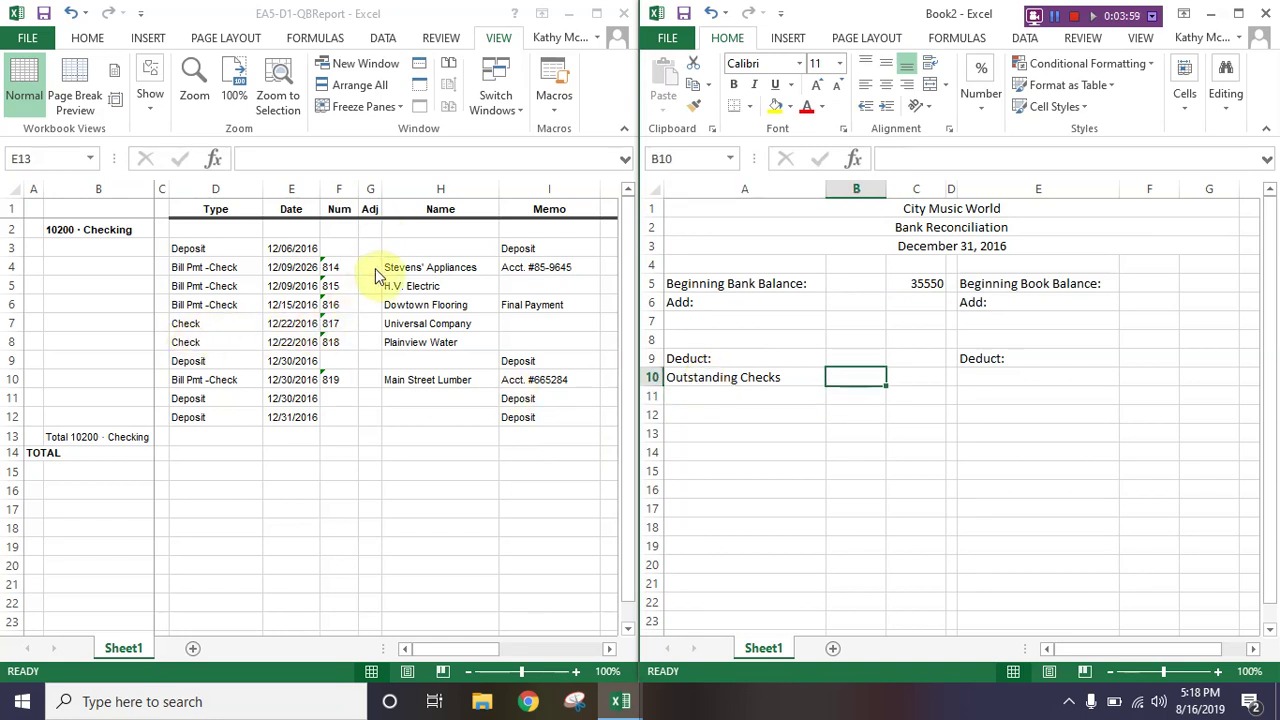
Step: Examine the Clr and Credit columns of the checking report for checks without a cleared mark
{"action": "left_click_drag", "start_coordinate": [424, 652], "coordinate": [552, 650]}
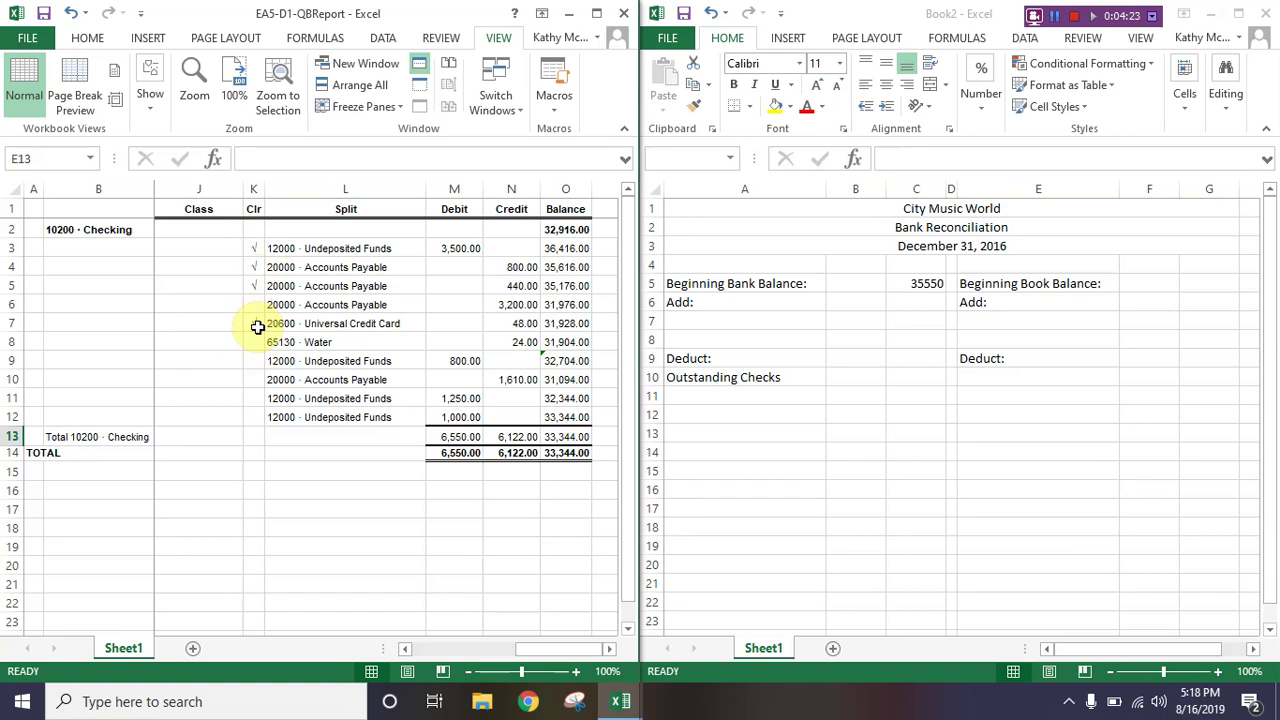
{"action": "left_click_drag", "start_coordinate": [252, 306], "coordinate": [514, 306]}
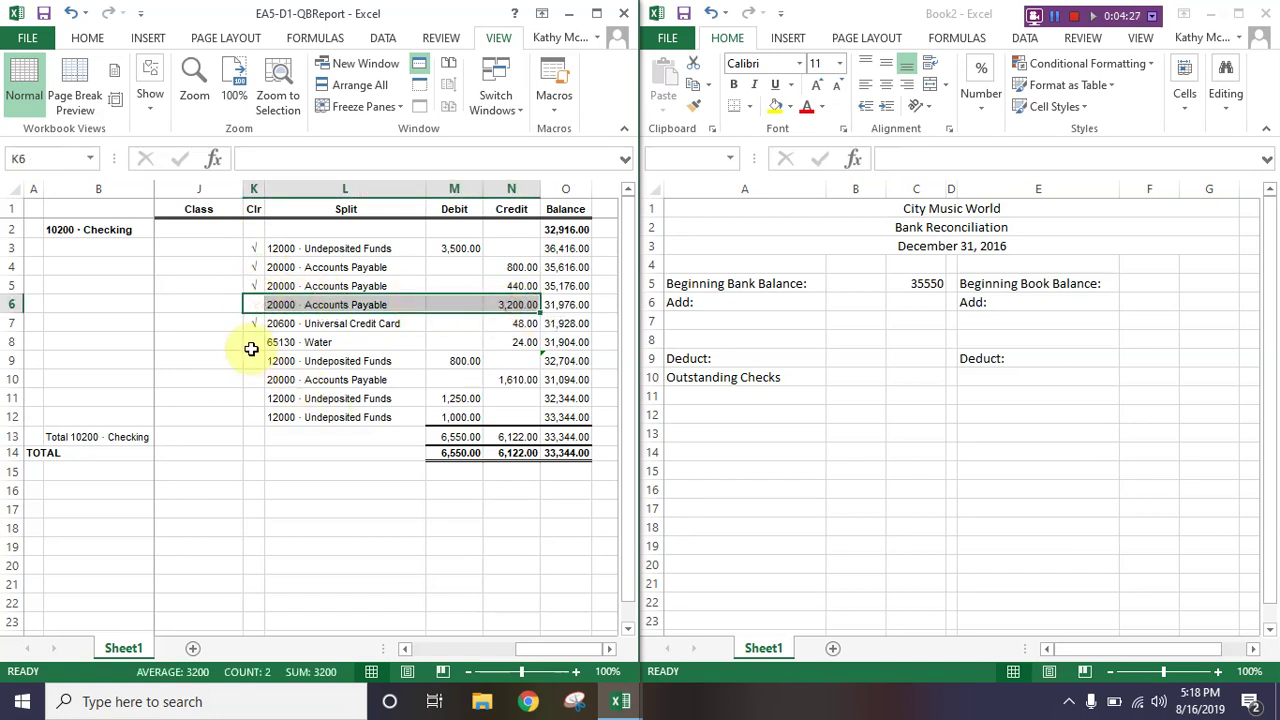
{"action": "left_click_drag", "start_coordinate": [252, 343], "coordinate": [499, 340]}
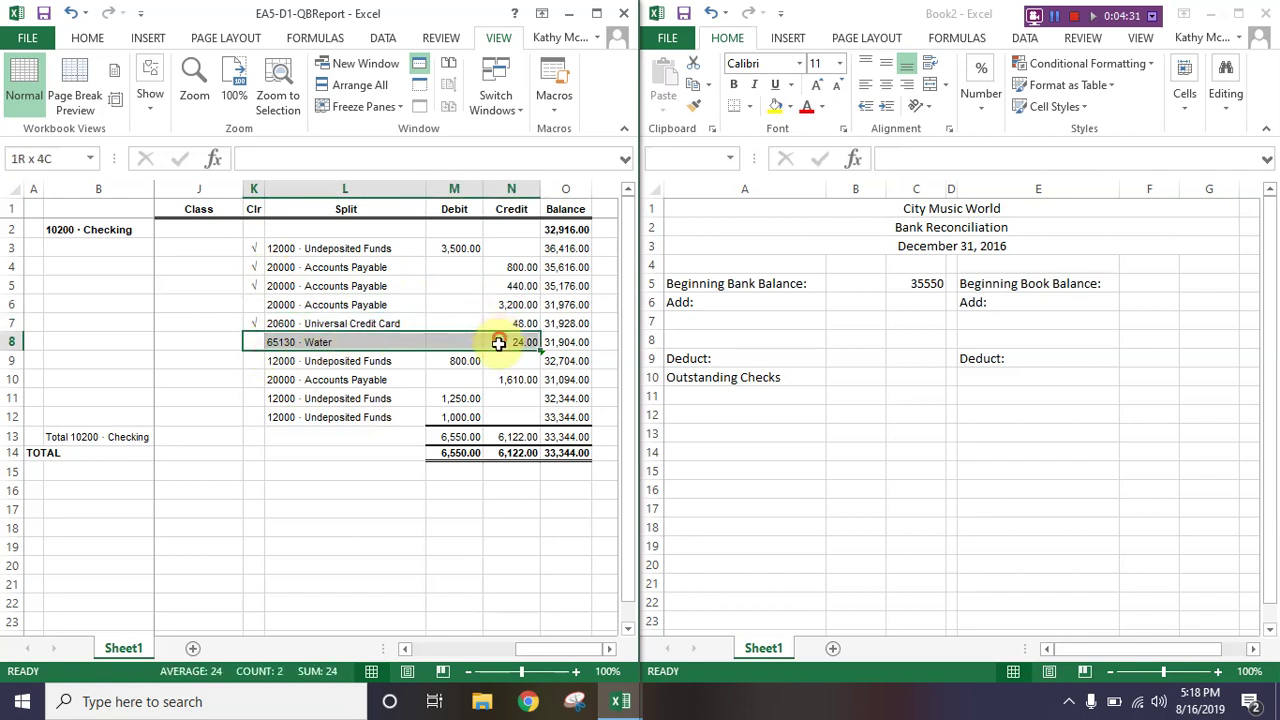
{"action": "left_click_drag", "start_coordinate": [252, 380], "coordinate": [506, 379]}
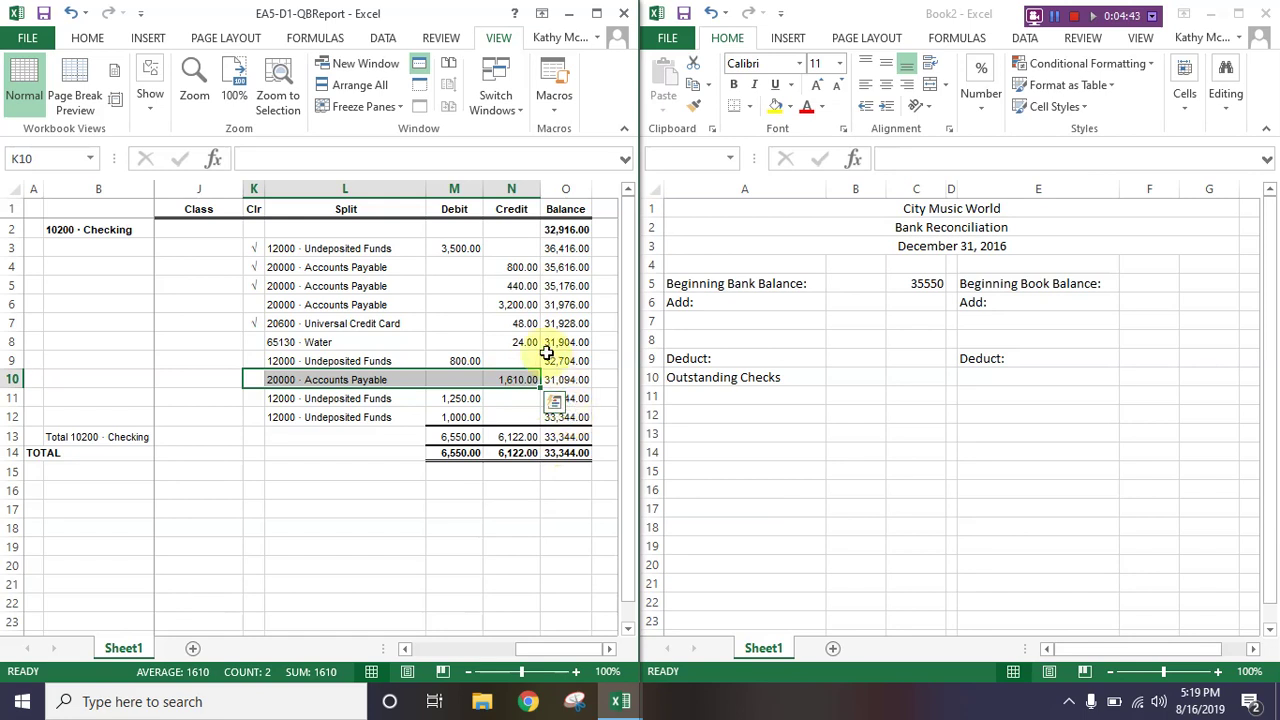
Step: Move the uncleared 3,200.00 credit from N6 of the checking report to B10 of the reconciliation, beside "Outstanding Checks"
{"action": "left_click", "coordinate": [512, 308]}
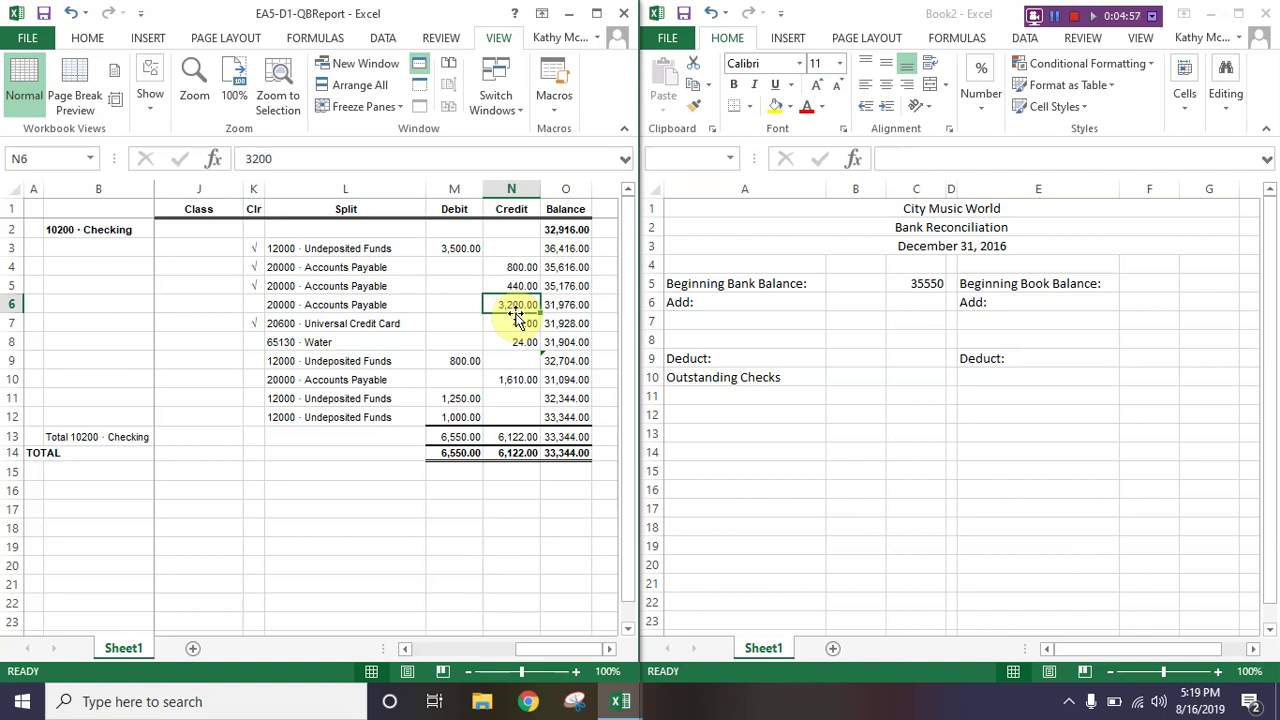
{"action": "left_click_drag", "start_coordinate": [517, 316], "coordinate": [826, 376]}
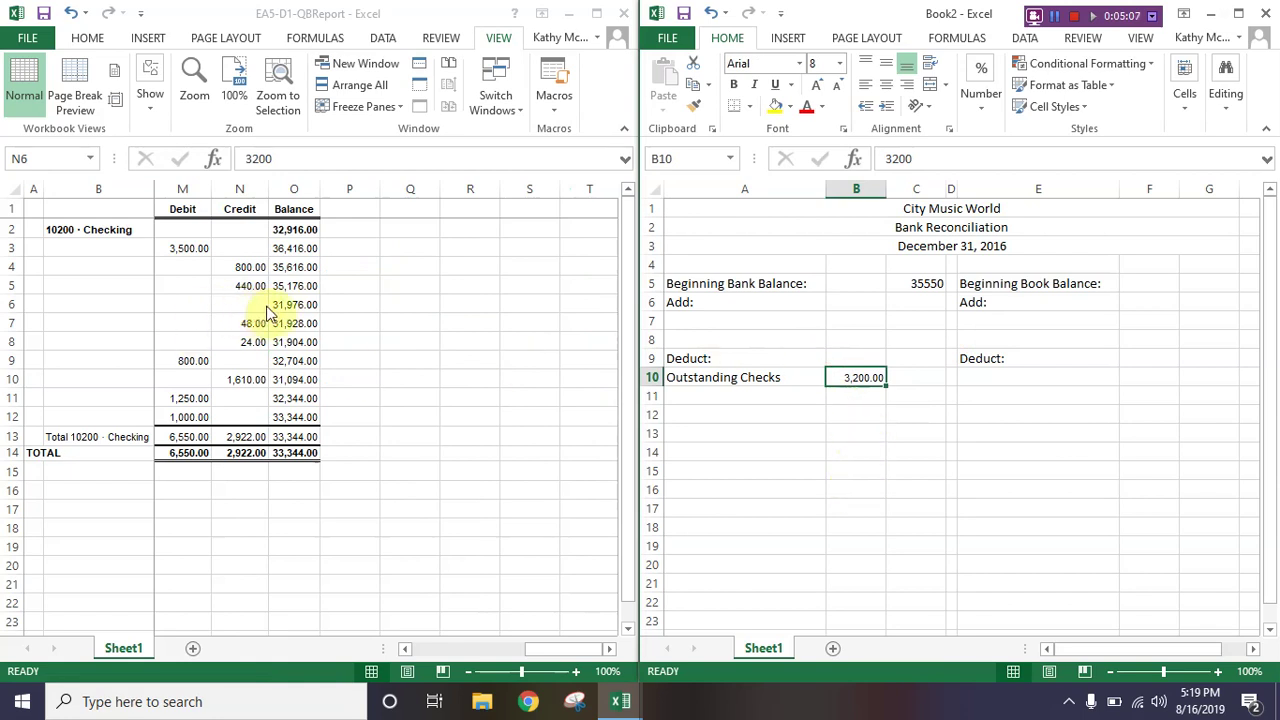
{"action": "left_click", "coordinate": [240, 304]}
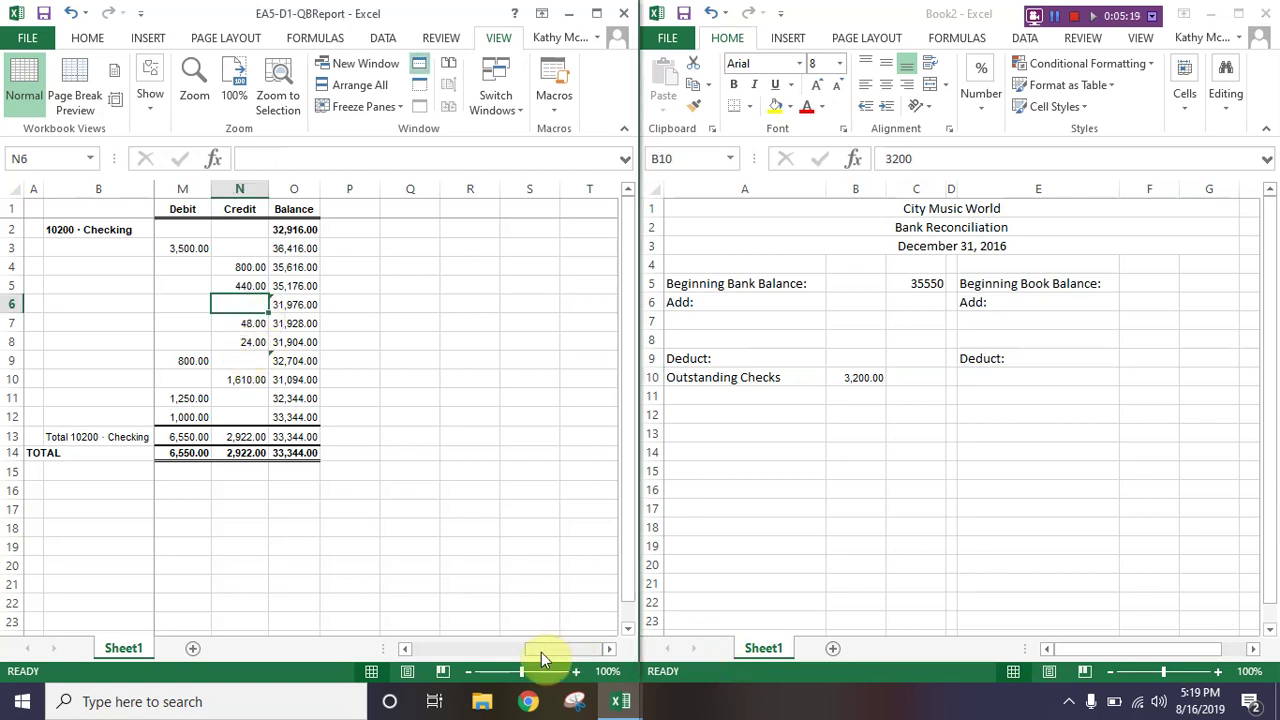
{"action": "left_click", "coordinate": [406, 651]}
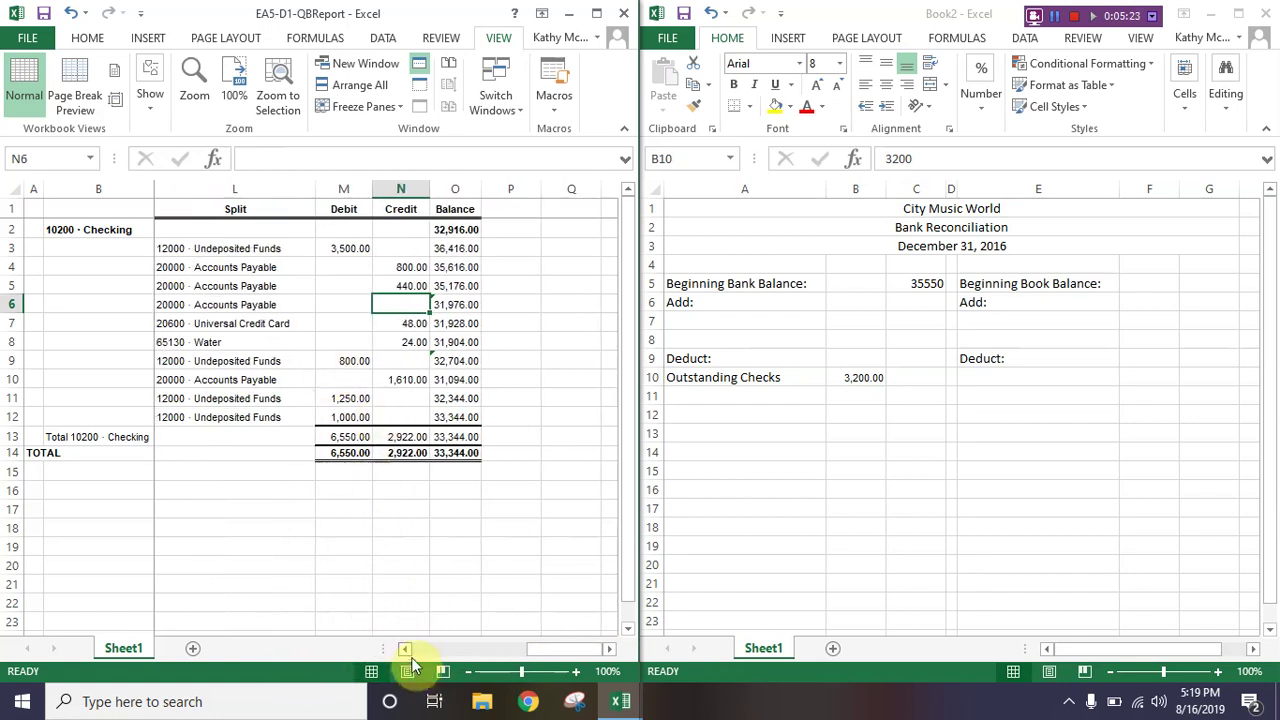
{"action": "left_click", "coordinate": [407, 652]}
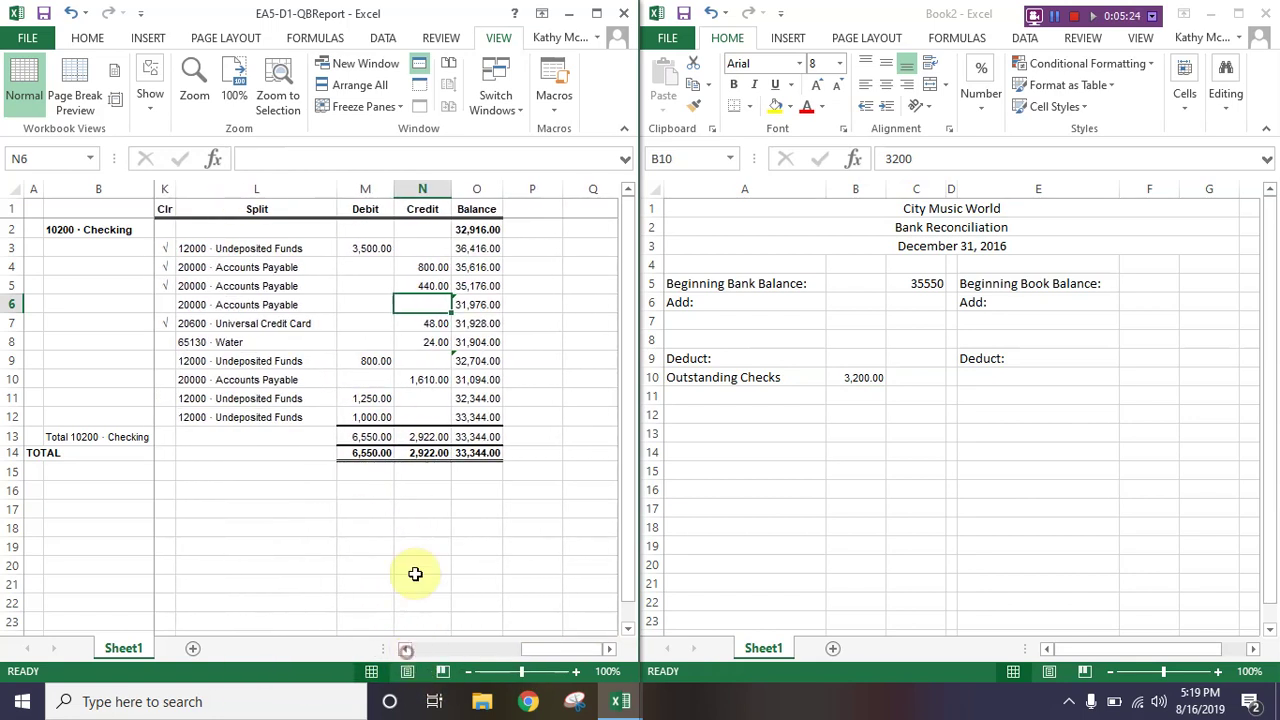
Step: Move the uncleared 24.00 and 1,610.00 credits from the checking report to B11 and B12 of the reconciliation, below the 3,200.00 check
{"action": "left_click", "coordinate": [426, 341]}
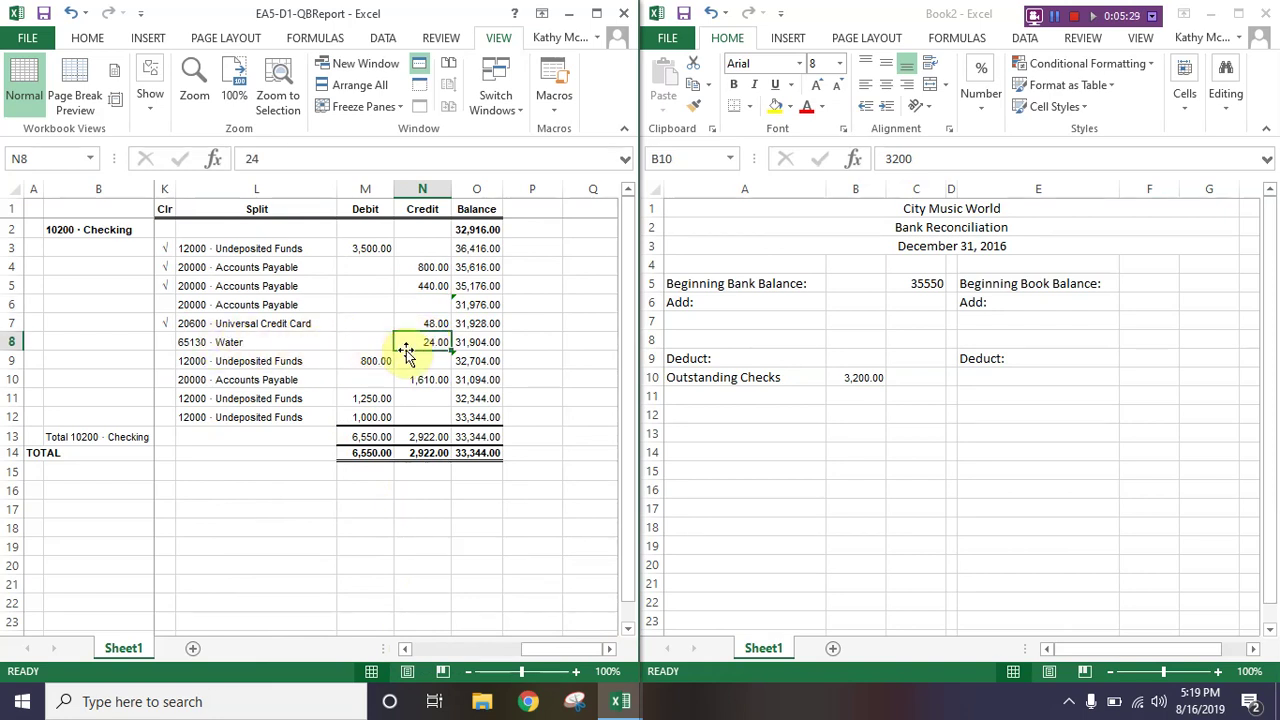
{"action": "left_click_drag", "start_coordinate": [397, 345], "coordinate": [855, 398]}
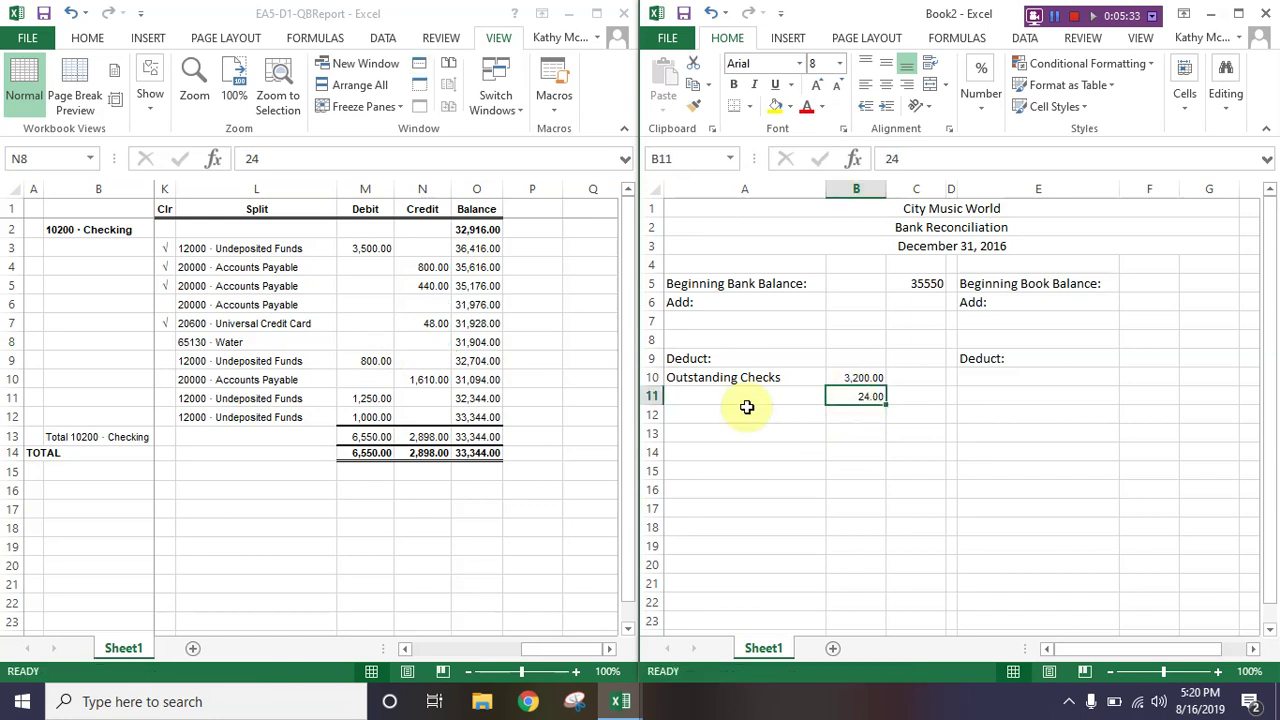
{"action": "left_click", "coordinate": [420, 388]}
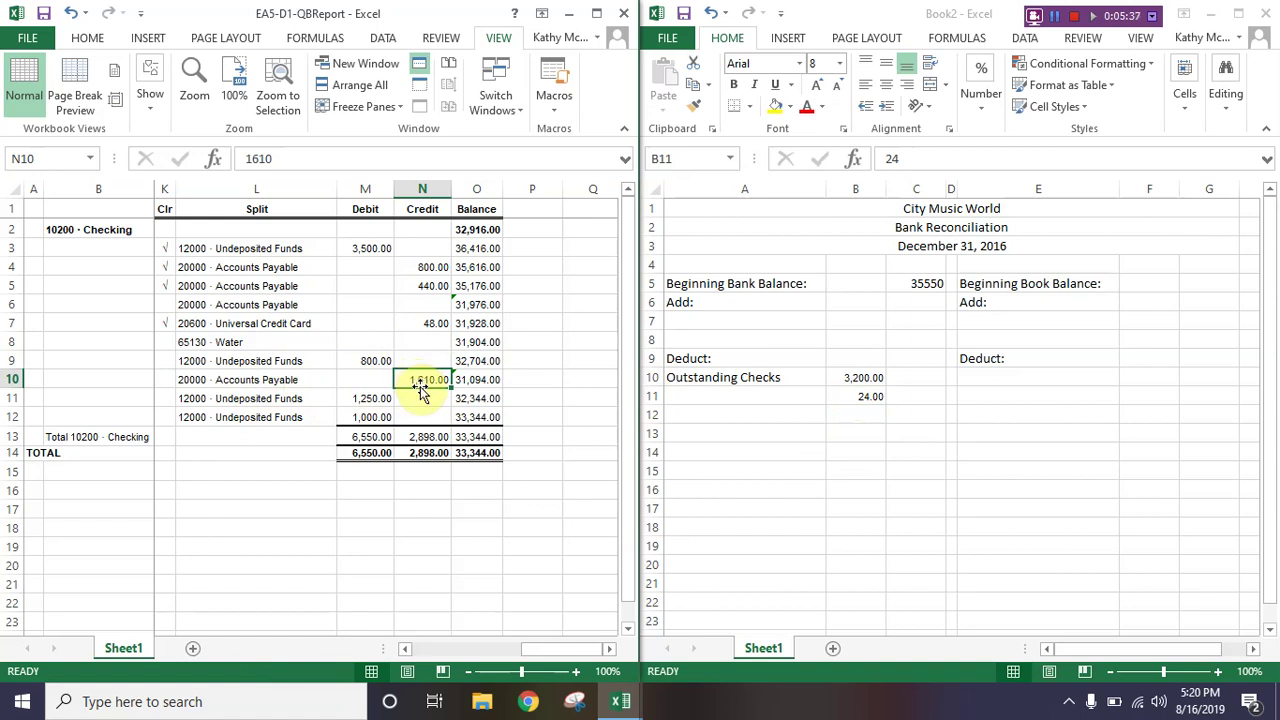
{"action": "left_click_drag", "start_coordinate": [420, 388], "coordinate": [854, 411]}
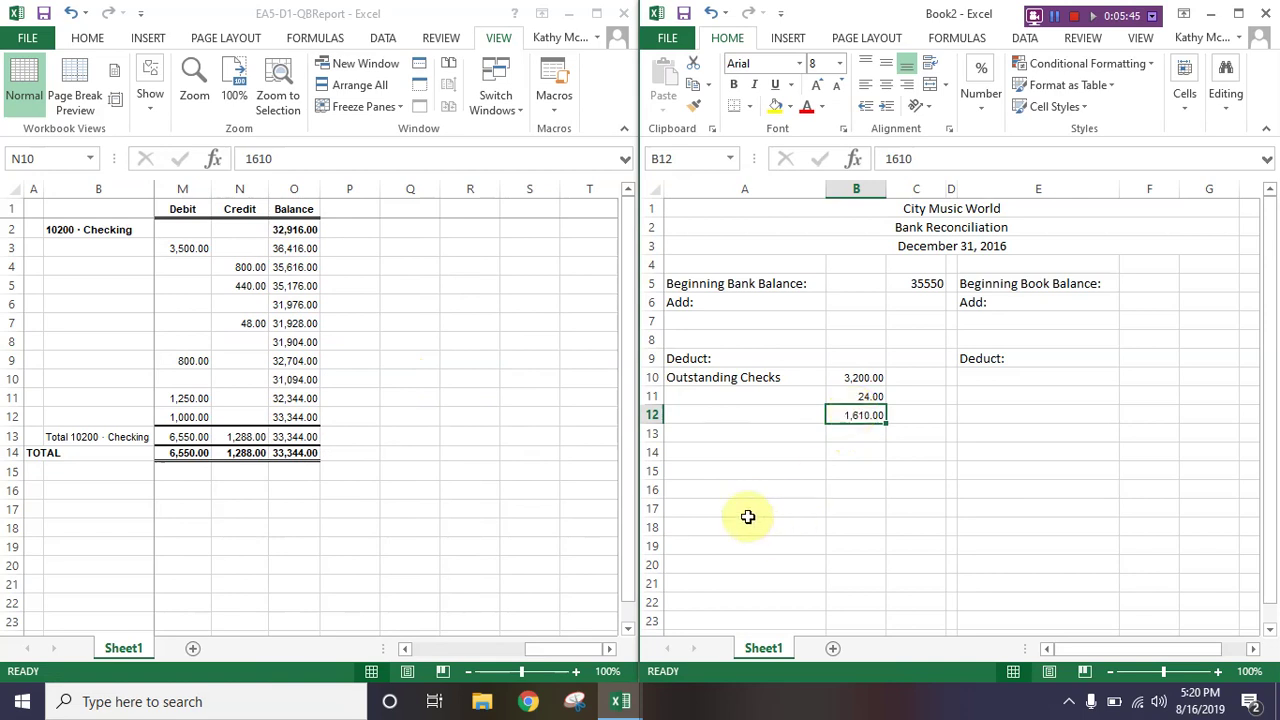
Step: Try to move the report's total balance from O14 to G5 beside "Beginning Book Balance:", and delete the entry
{"action": "left_click", "coordinate": [280, 455]}
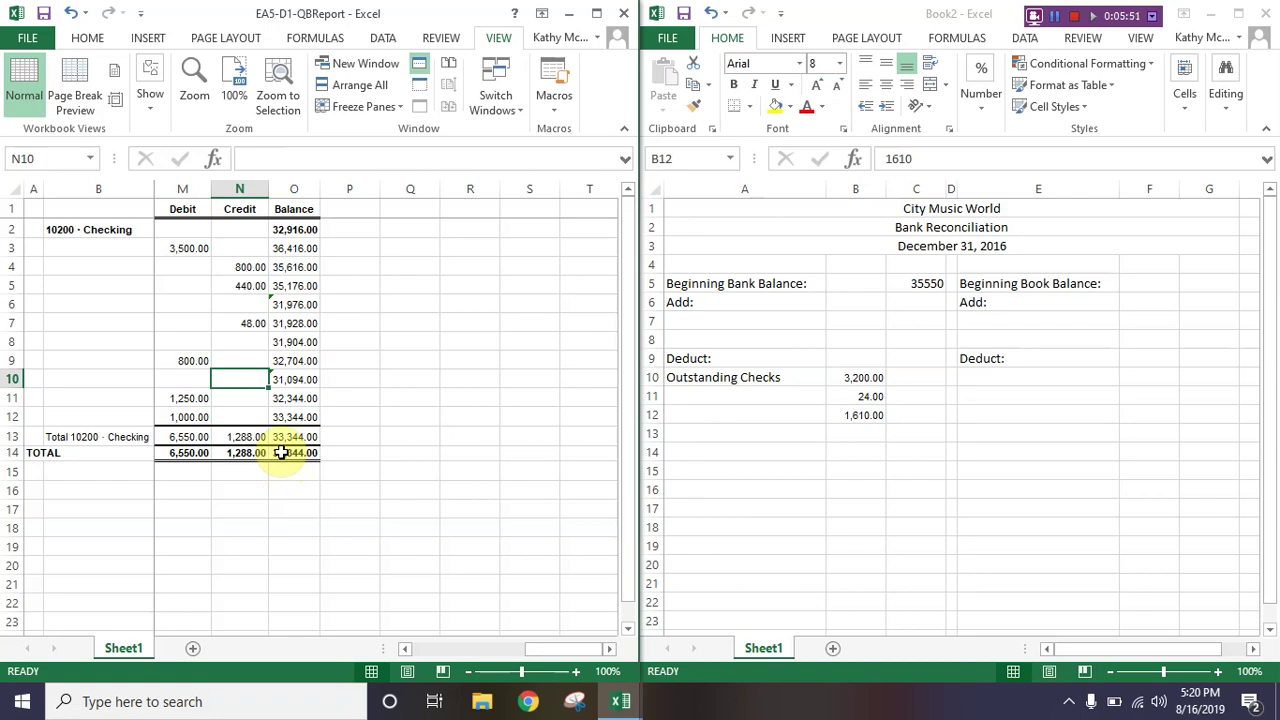
{"action": "left_click", "coordinate": [281, 453]}
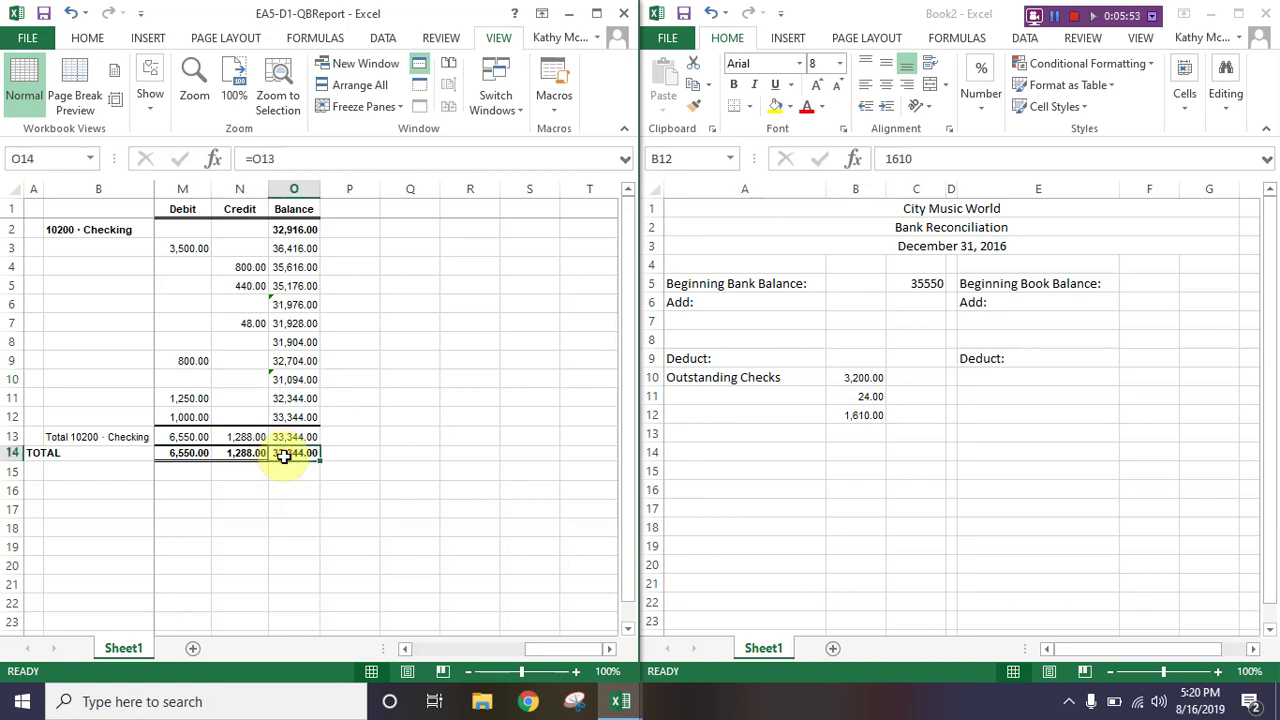
{"action": "left_click_drag", "start_coordinate": [286, 463], "coordinate": [1183, 286]}
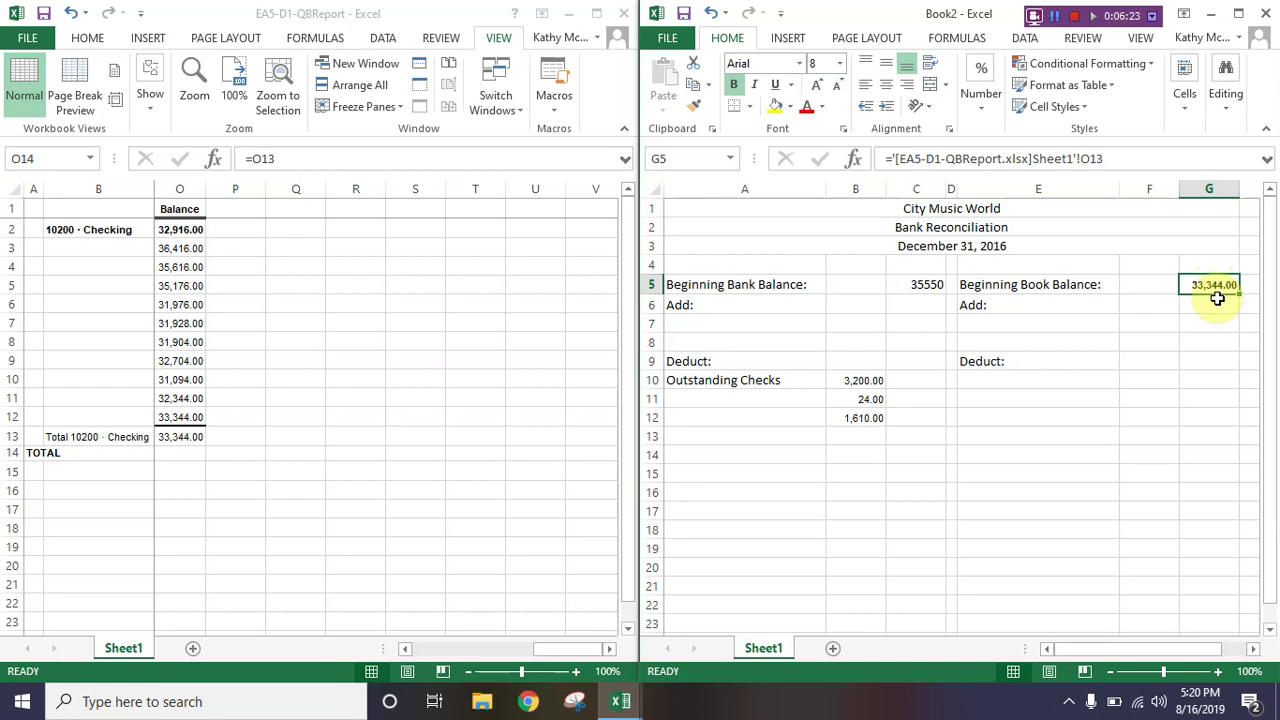
{"action": "key", "text": "Delete"}
{"action": "key", "text": "Return"}
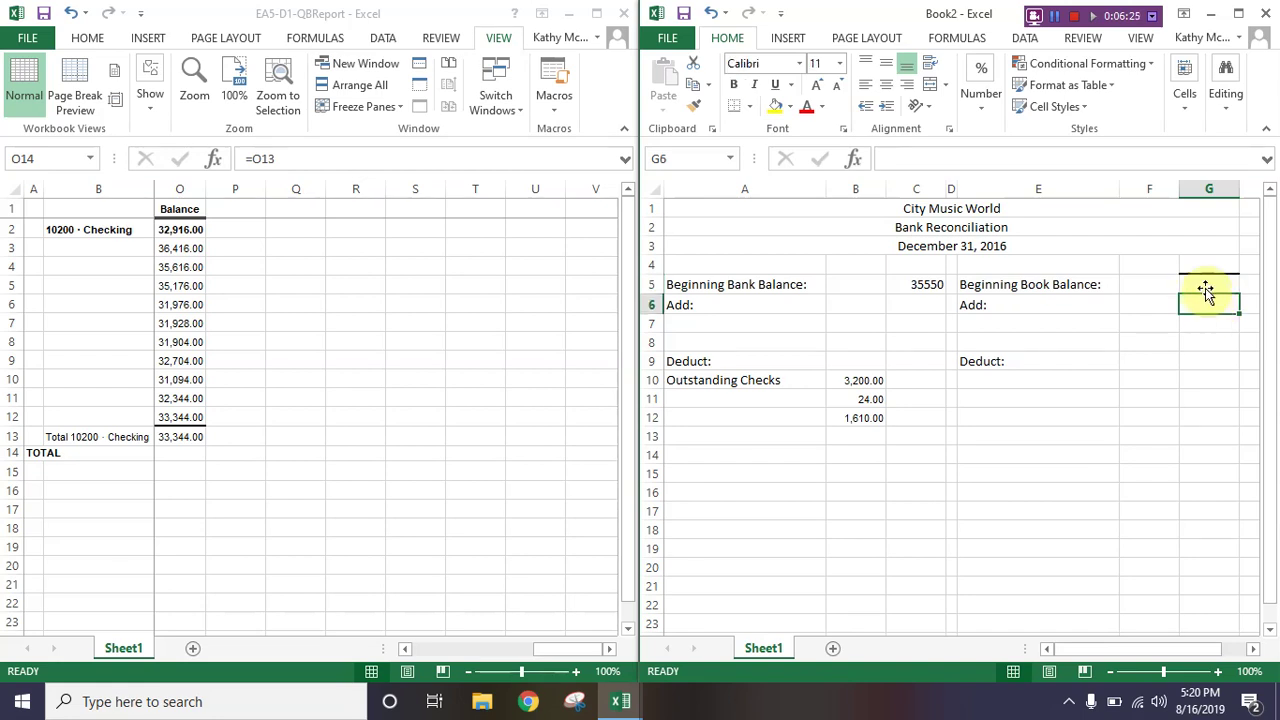
Step: Remove the leftover borders and formatting from G5 of the reconciliation with Clear All
{"action": "left_click", "coordinate": [1208, 285]}
{"action": "left_click", "coordinate": [1211, 319]}
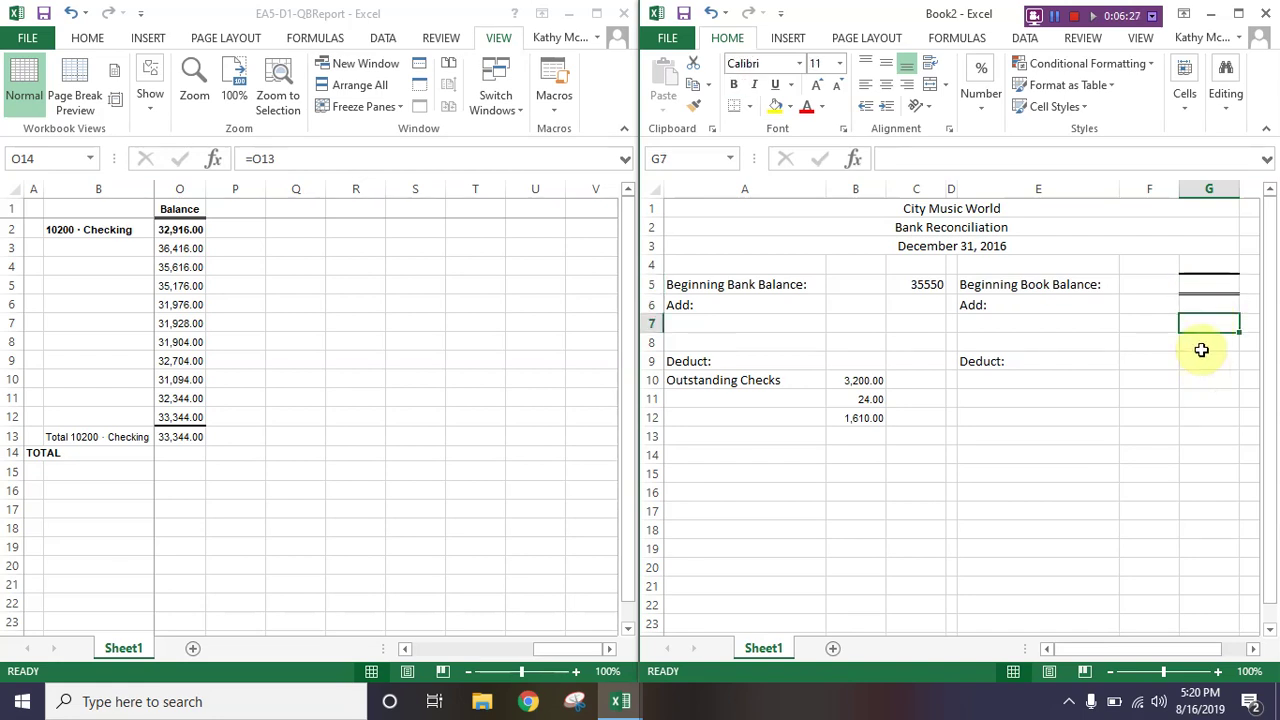
{"action": "left_click", "coordinate": [1207, 287]}
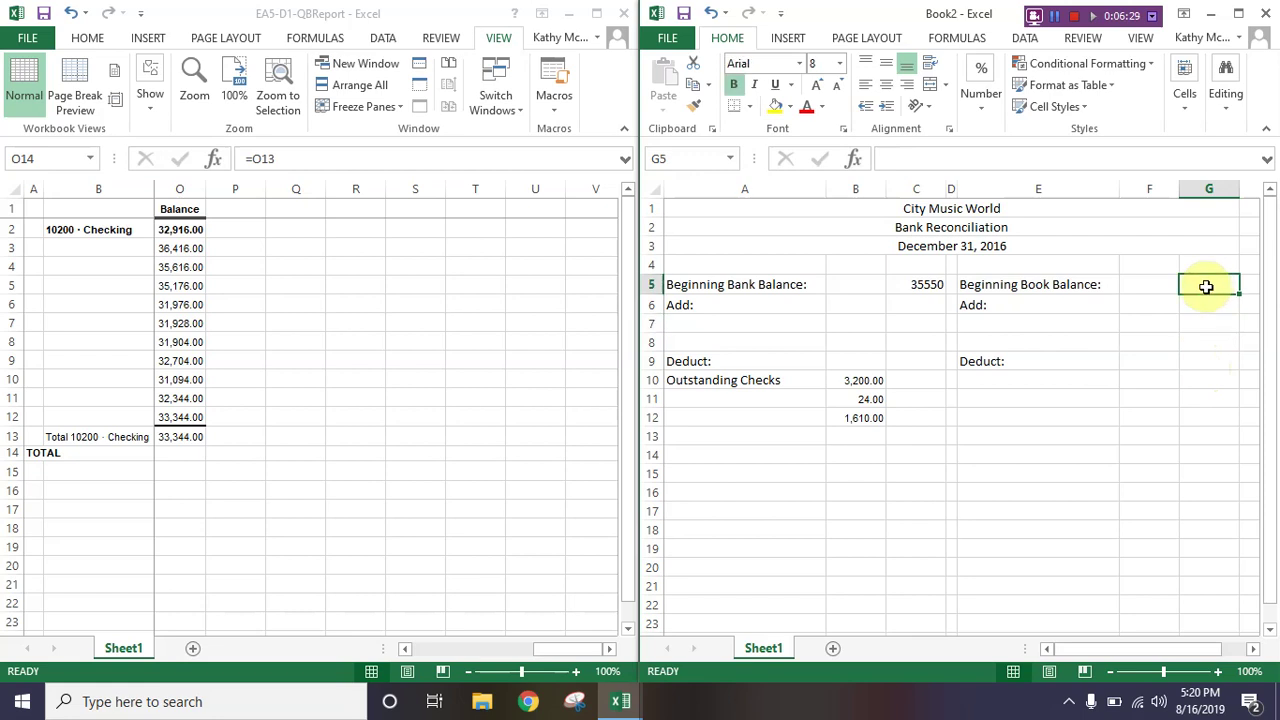
{"action": "left_click", "coordinate": [1206, 341]}
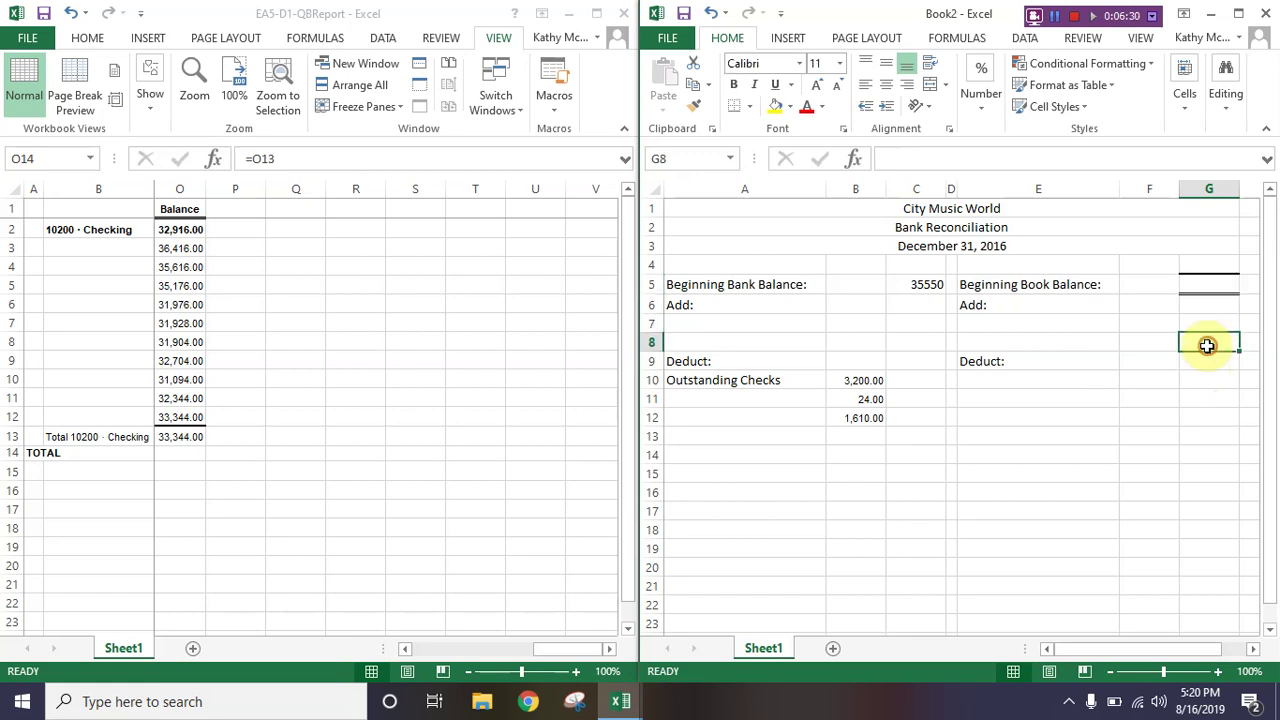
{"action": "left_click", "coordinate": [1215, 284]}
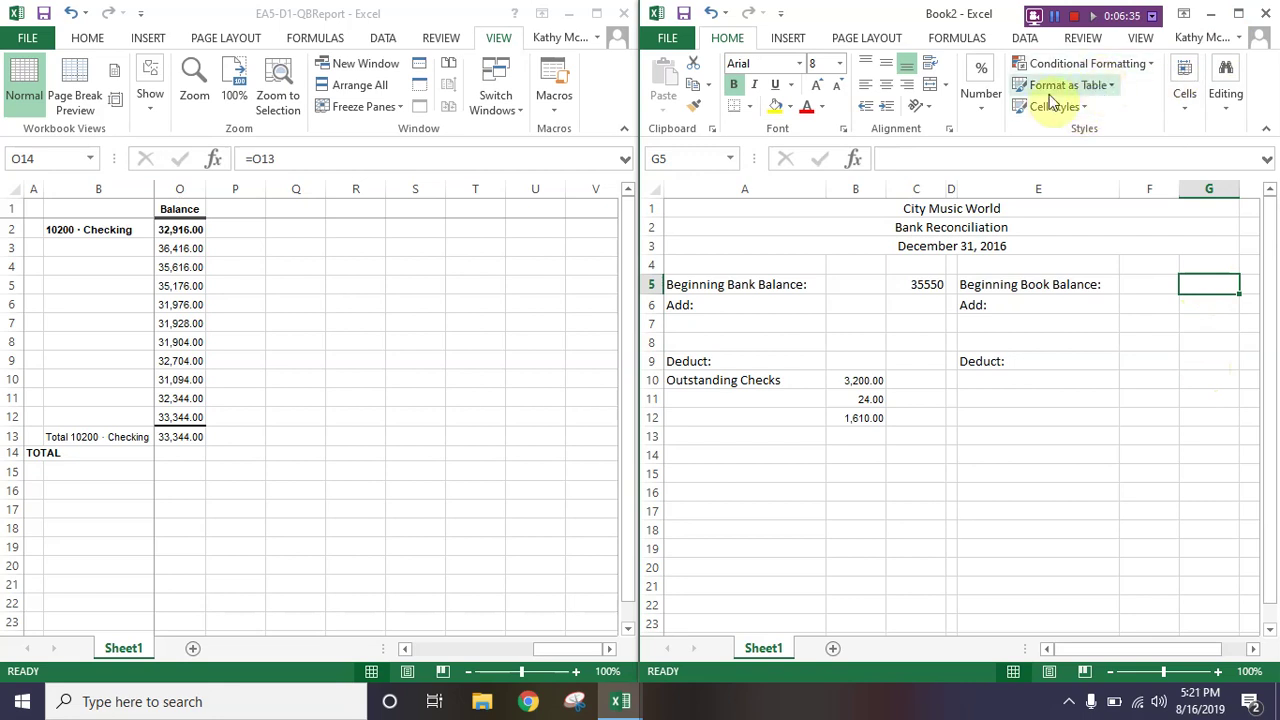
{"action": "left_click", "coordinate": [1186, 100]}
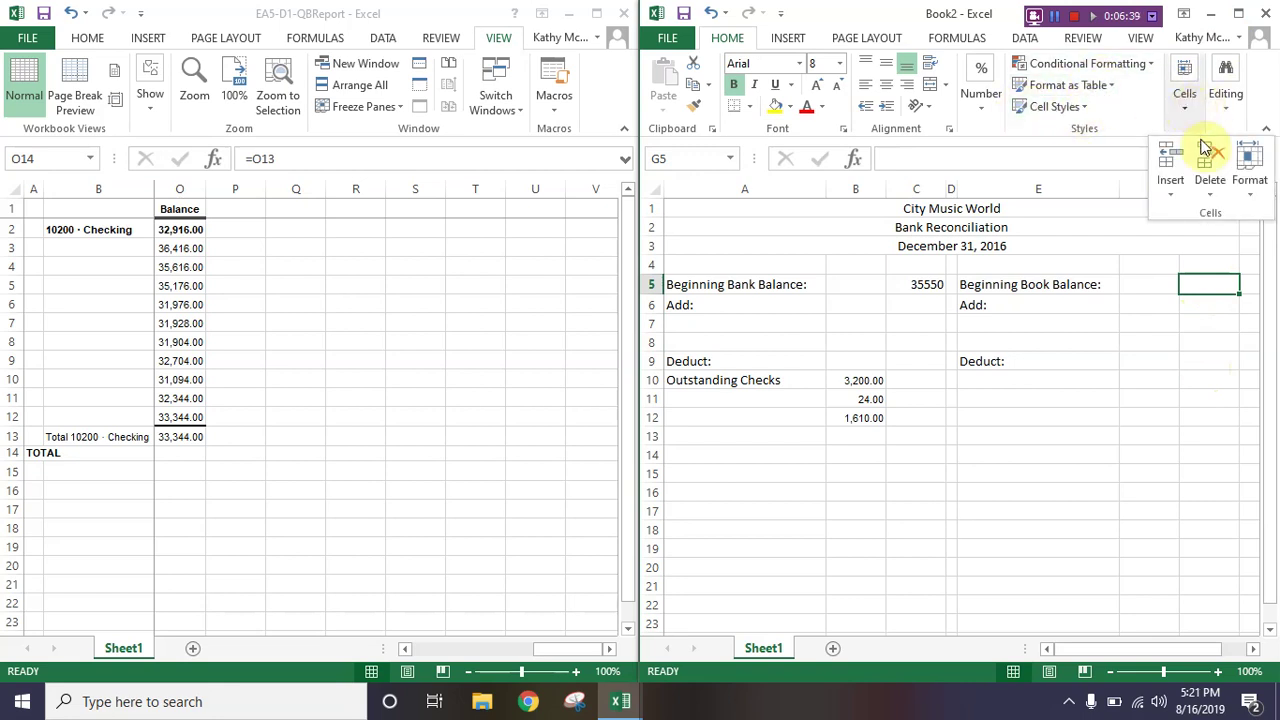
{"action": "left_click", "coordinate": [1246, 178]}
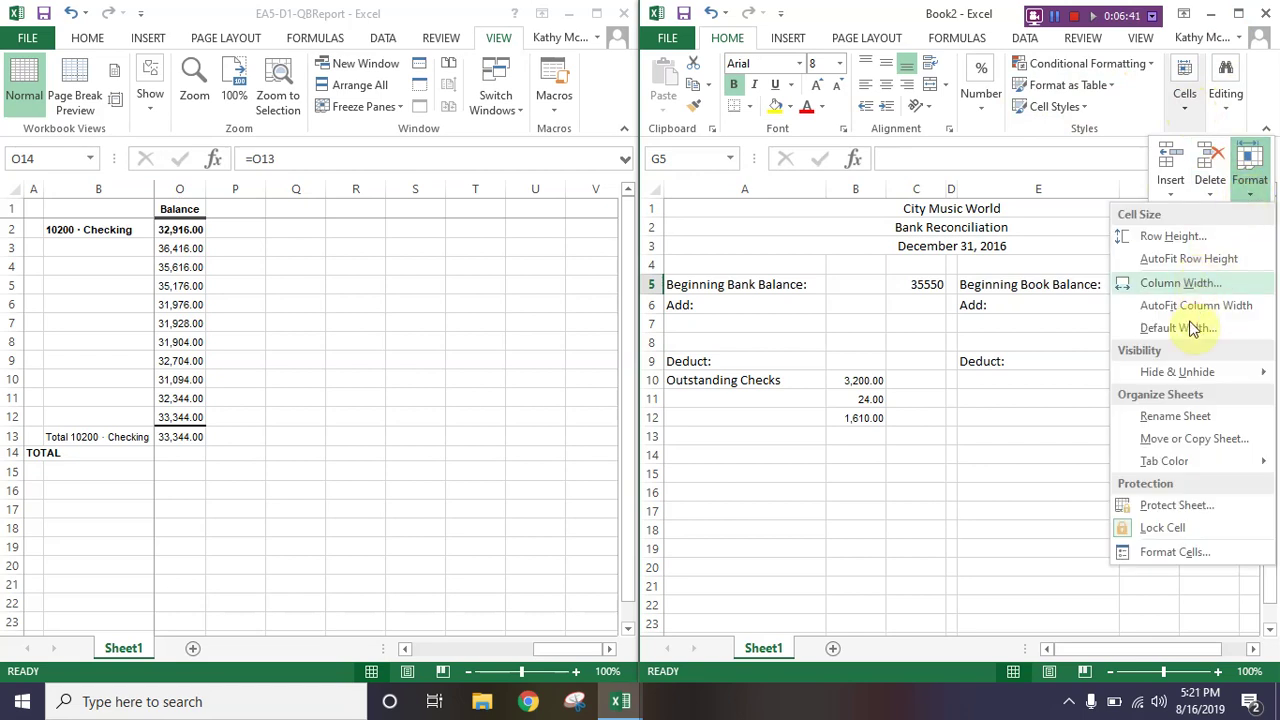
{"action": "mouse_move", "coordinate": [1199, 371]}
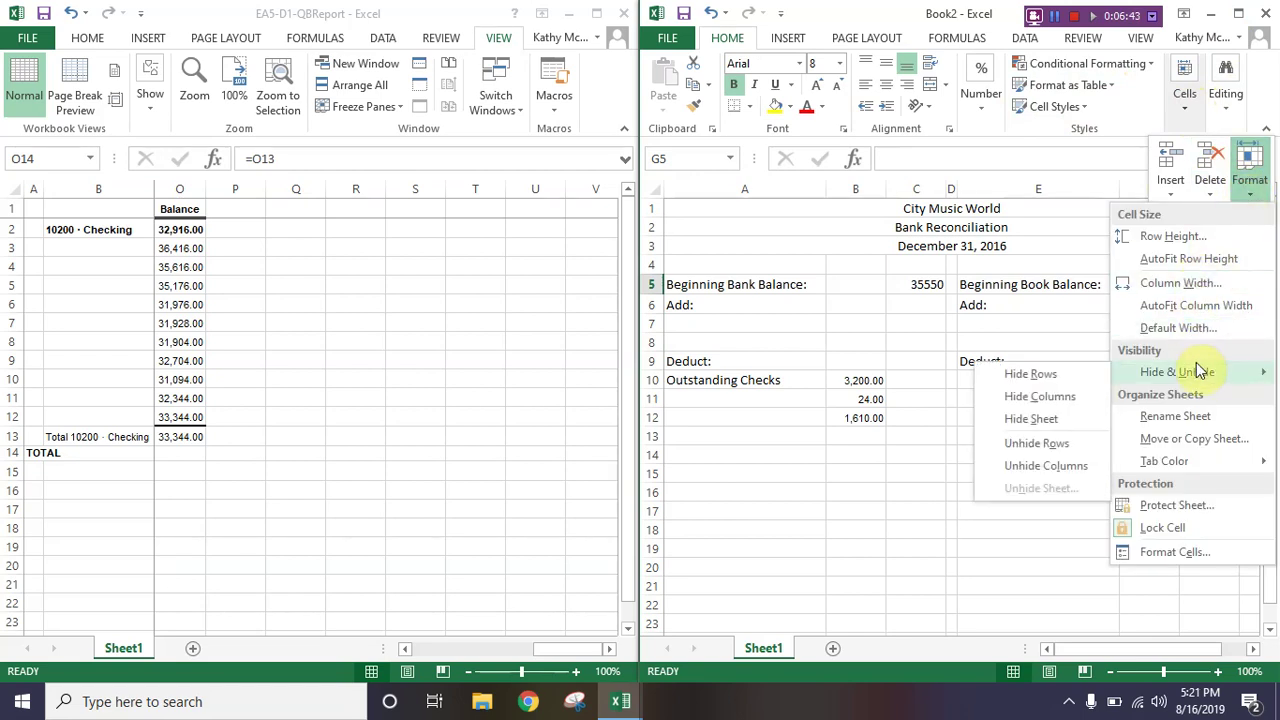
{"action": "left_click", "coordinate": [1228, 100]}
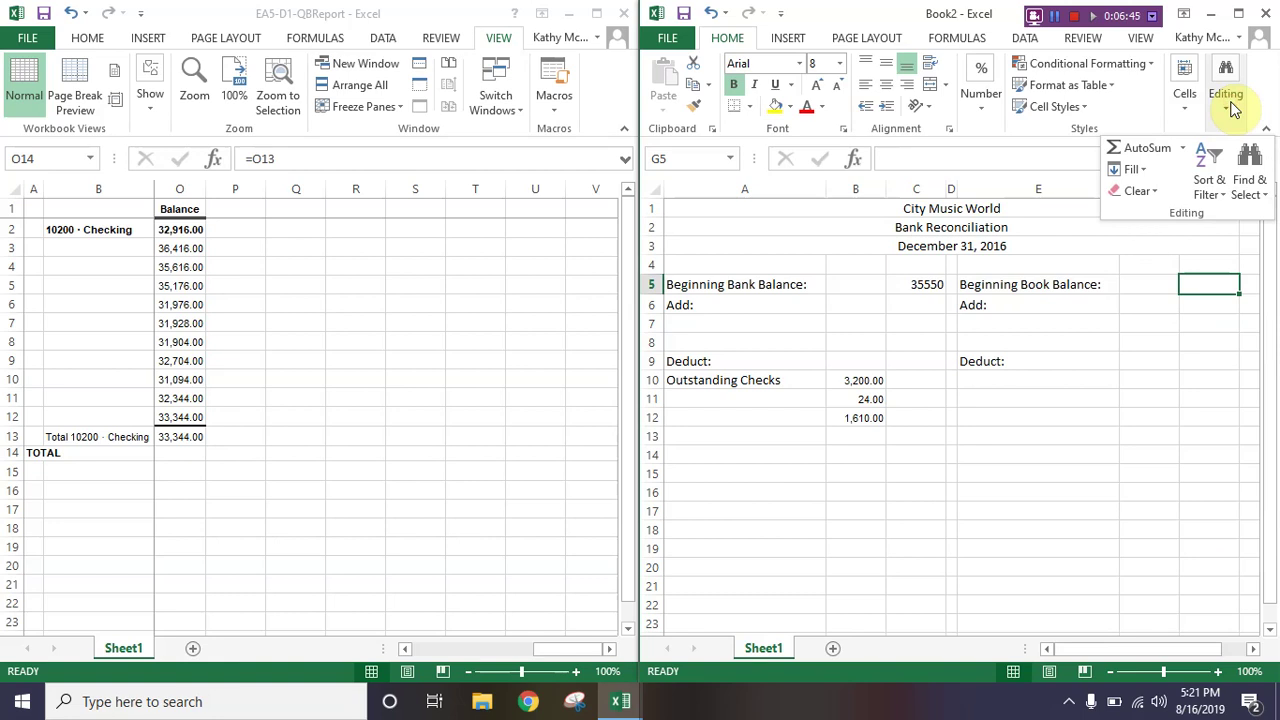
{"action": "left_click", "coordinate": [1137, 194]}
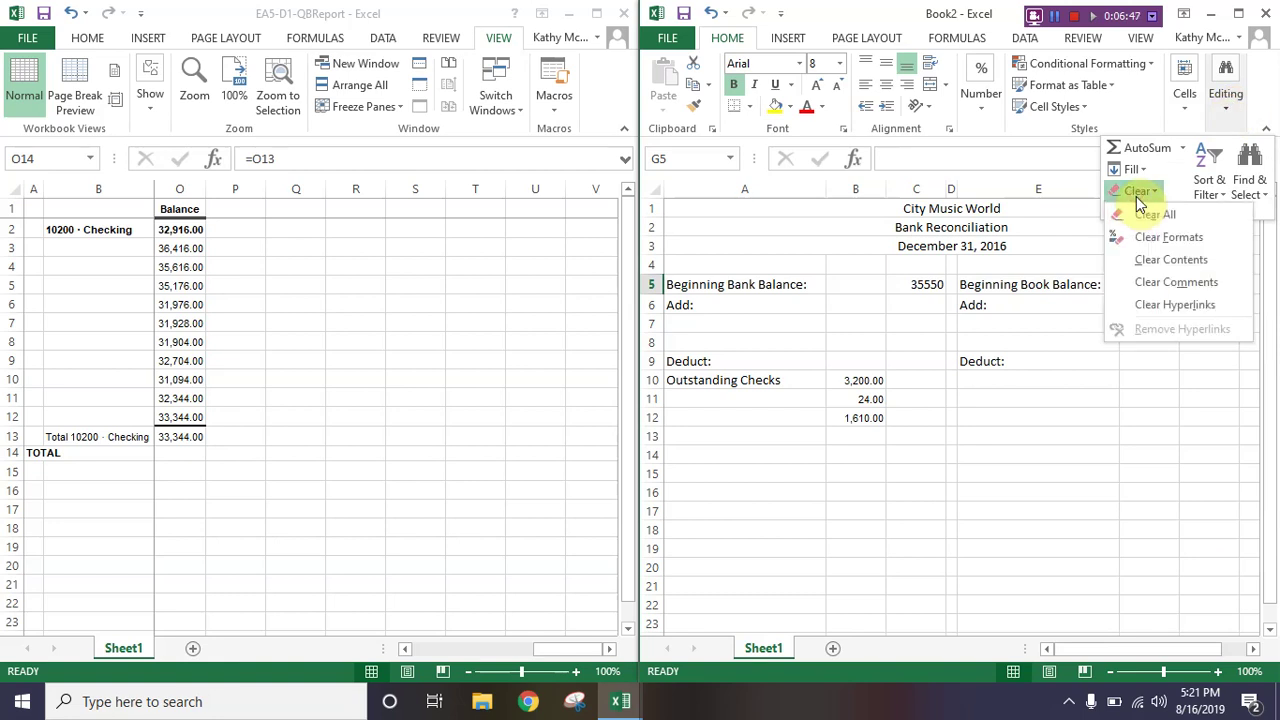
{"action": "left_click", "coordinate": [1145, 215]}
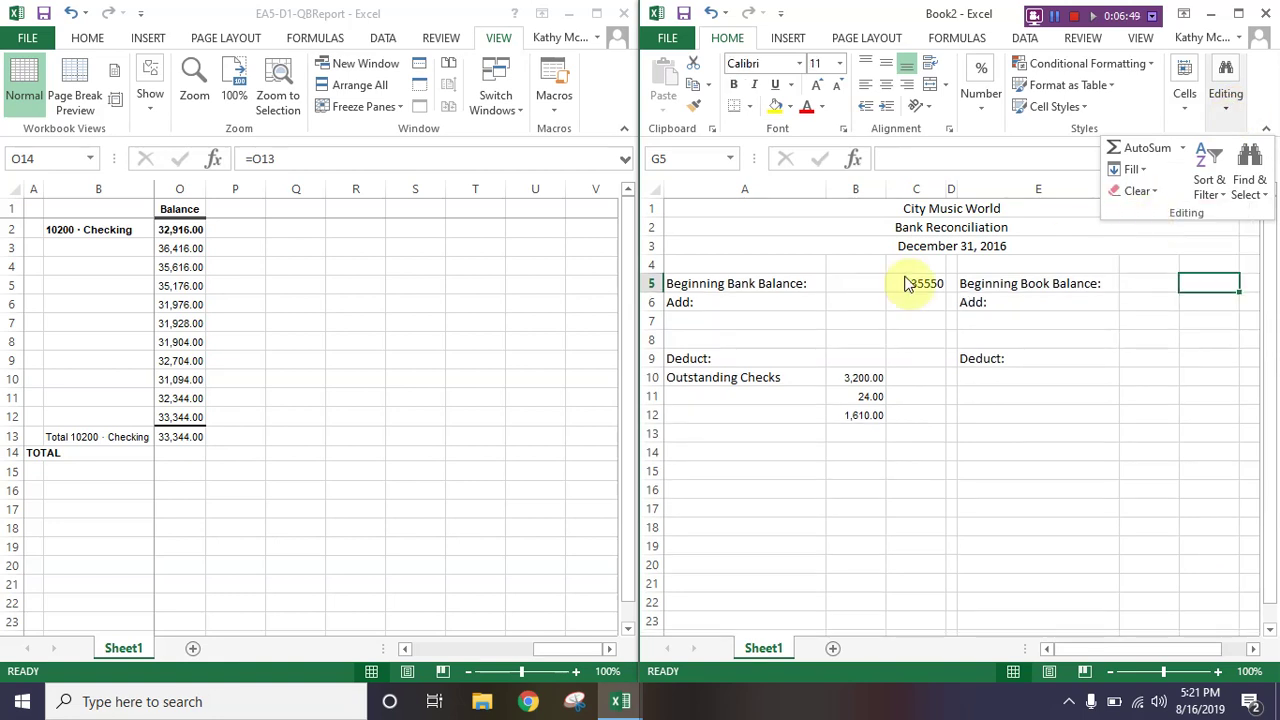
Step: Copy the Total 10200 Checking balance from O13 of the report and paste it as values into G5 beside "Beginning Book Balance:"
{"action": "left_click", "coordinate": [172, 439]}
{"action": "left_click", "coordinate": [173, 440]}
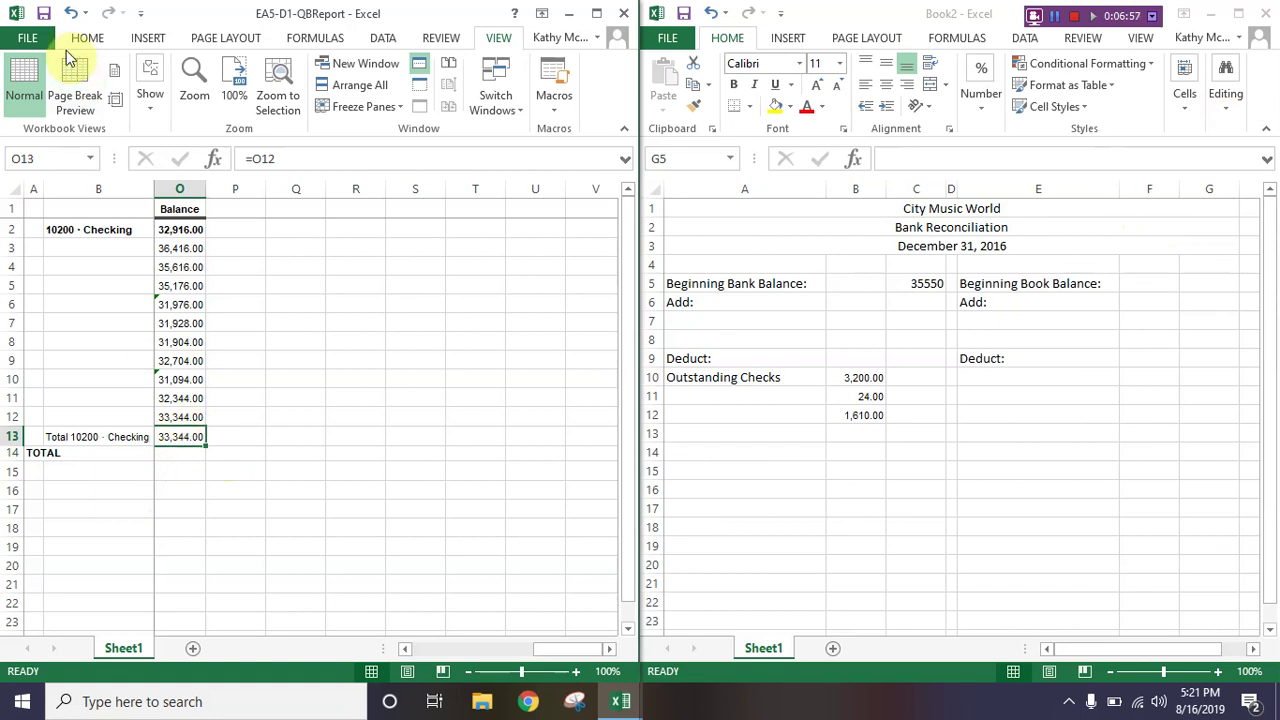
{"action": "left_click", "coordinate": [28, 39]}
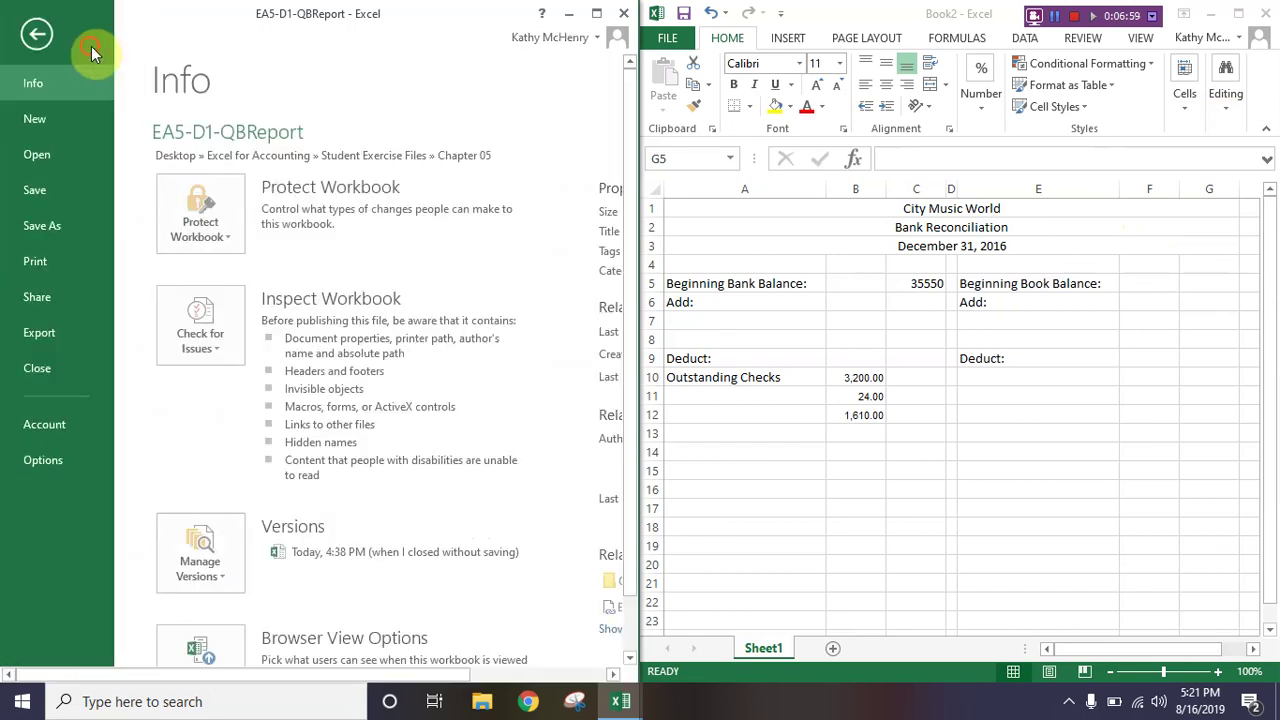
{"action": "left_click", "coordinate": [40, 34]}
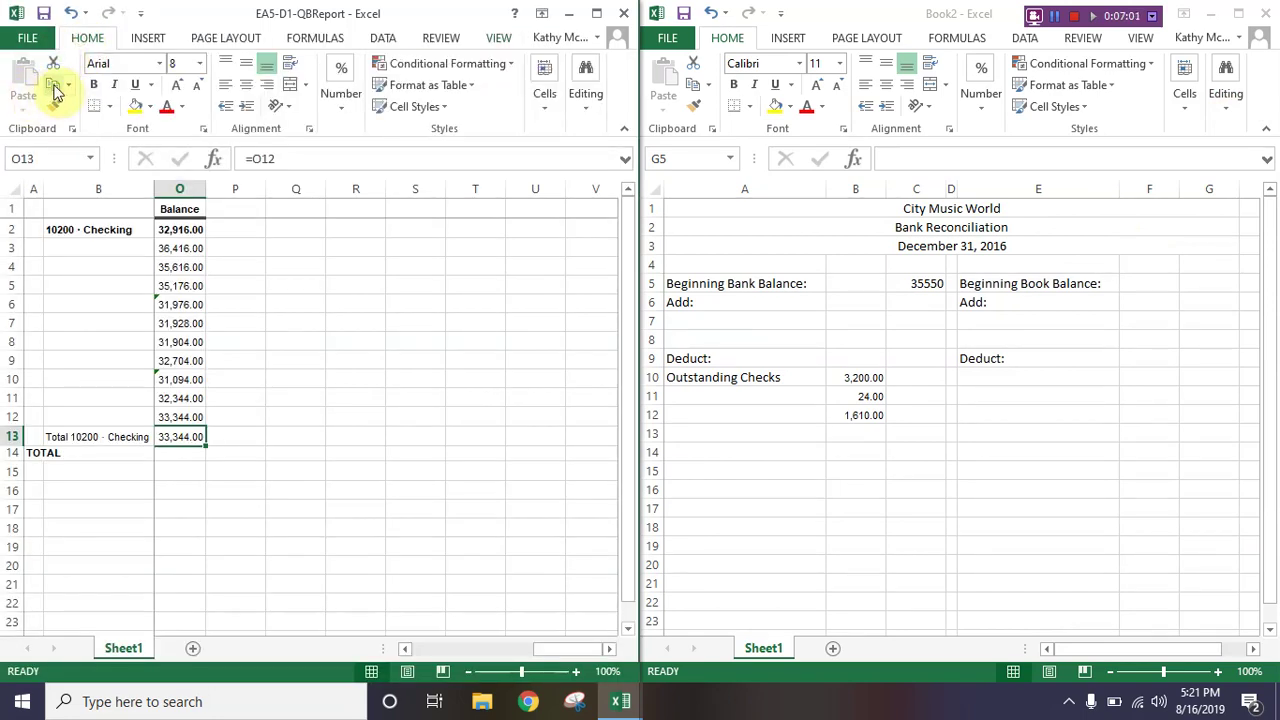
{"action": "left_click", "coordinate": [53, 86]}
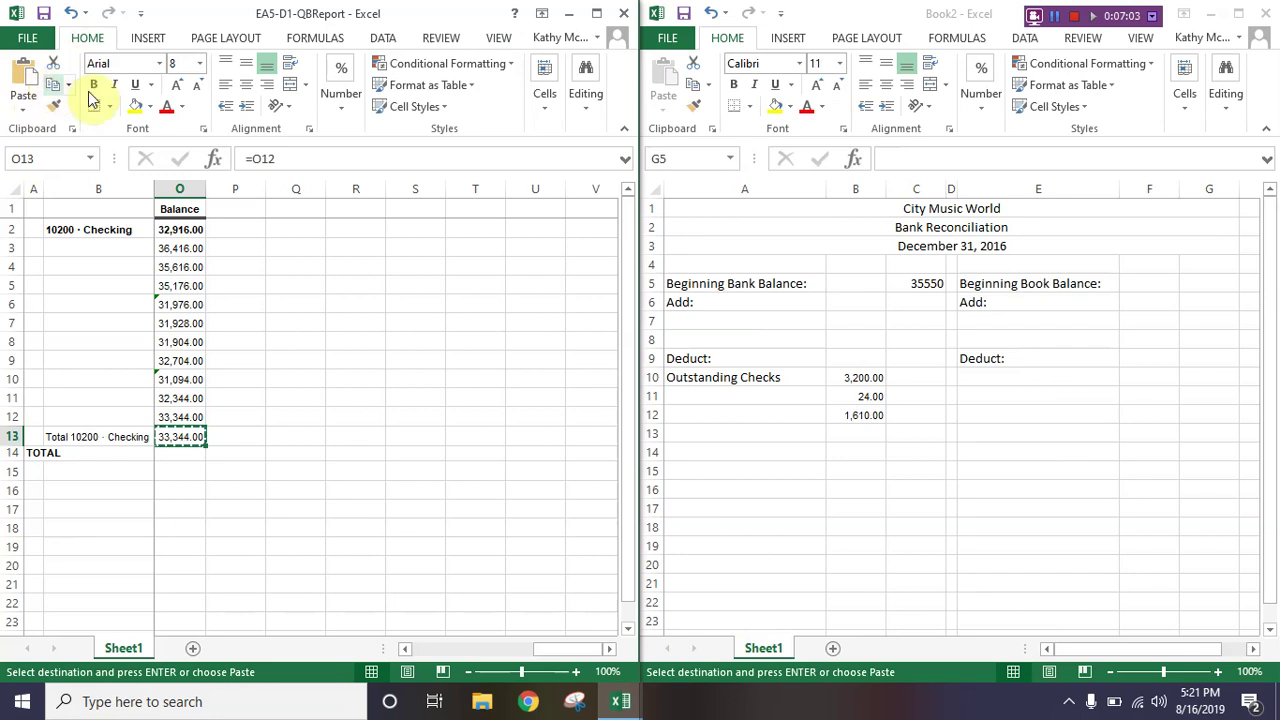
{"action": "left_click", "coordinate": [1204, 284]}
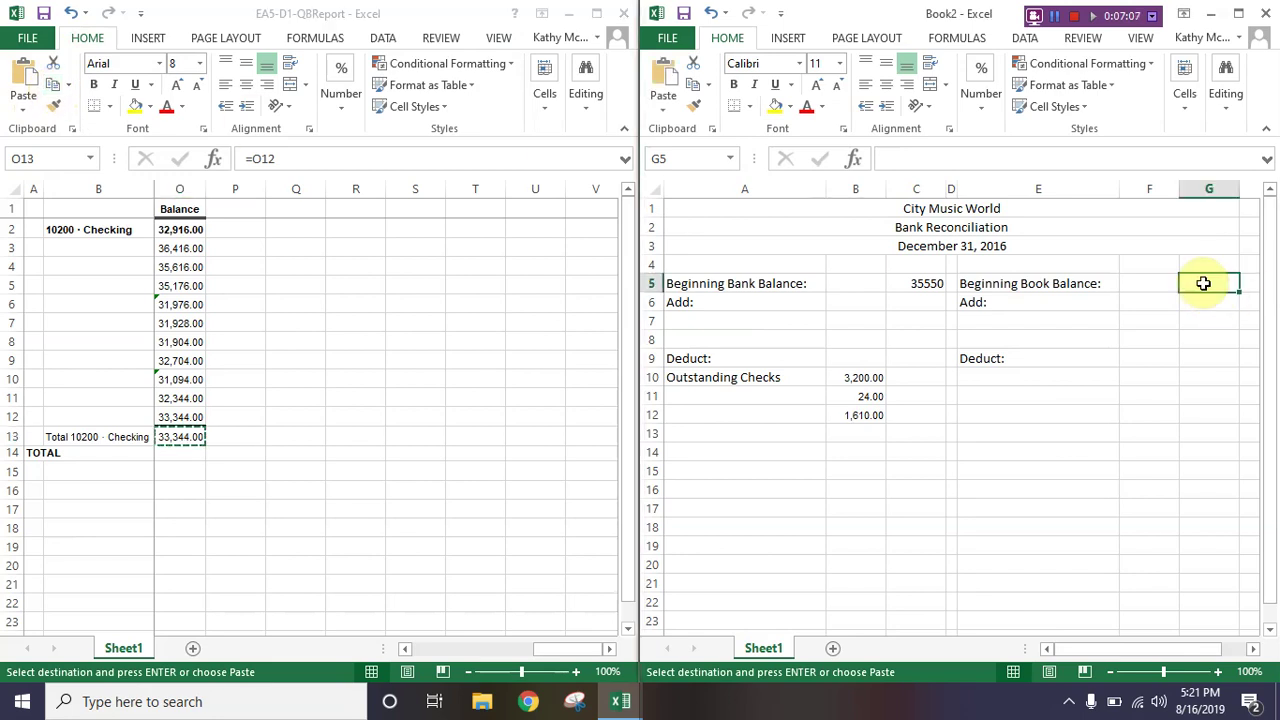
{"action": "right_click", "coordinate": [1204, 284]}
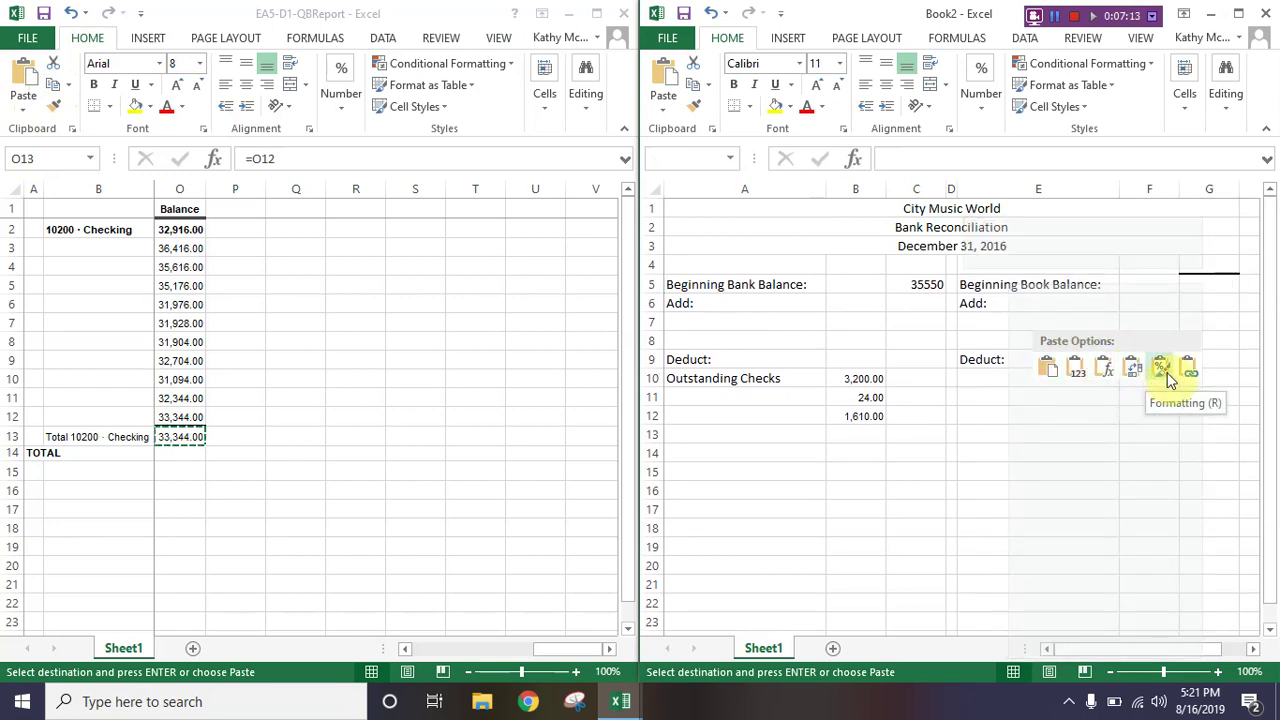
{"action": "left_click", "coordinate": [1078, 372]}
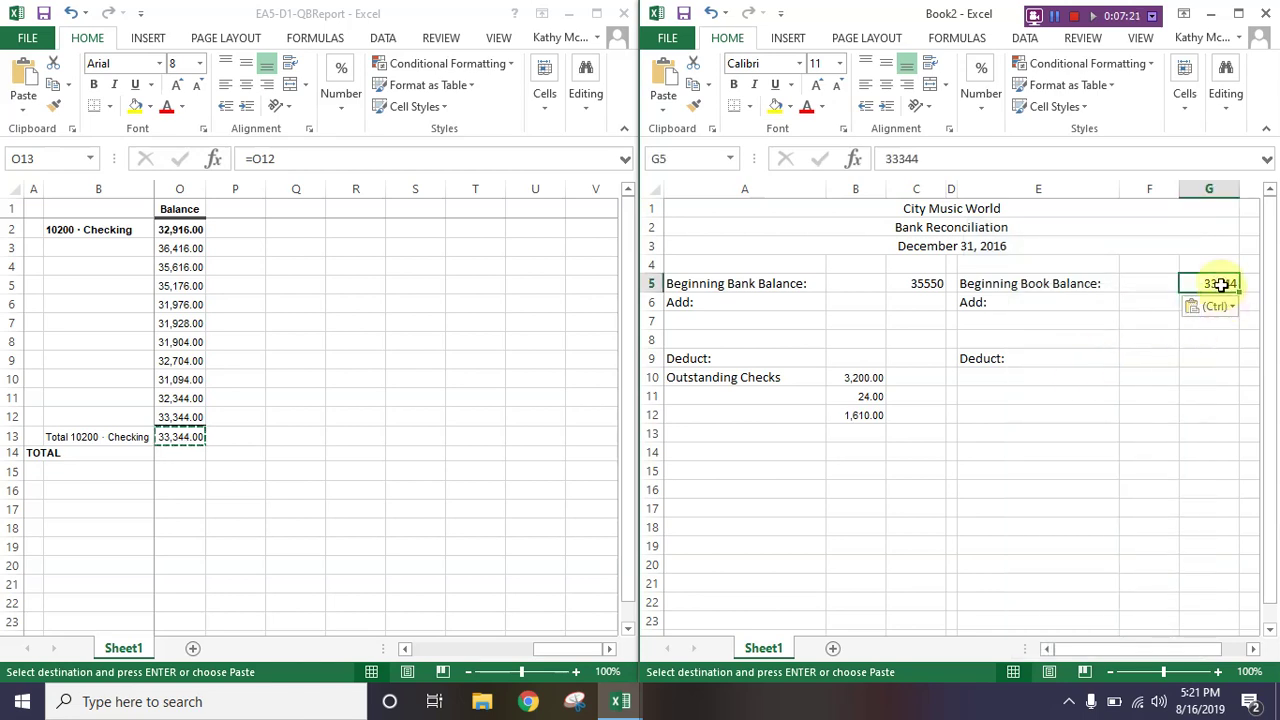
{"action": "left_click", "coordinate": [1104, 414]}
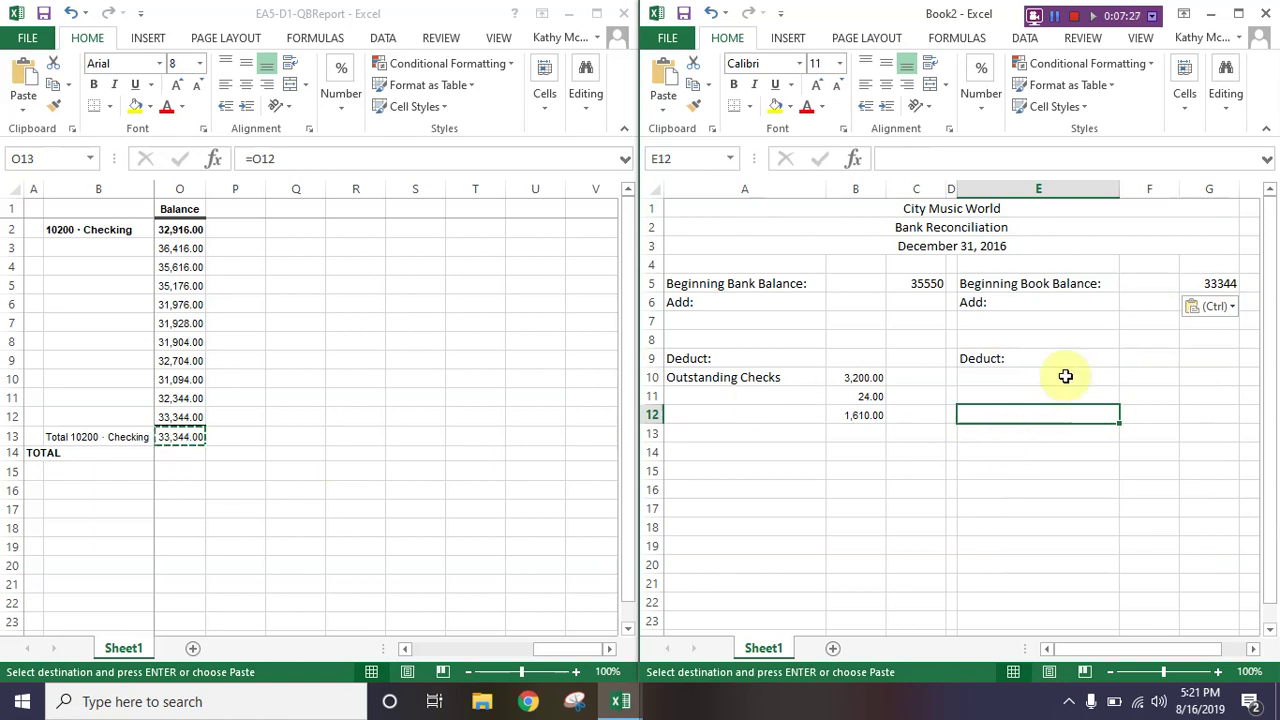
{"action": "left_click", "coordinate": [1121, 323]}
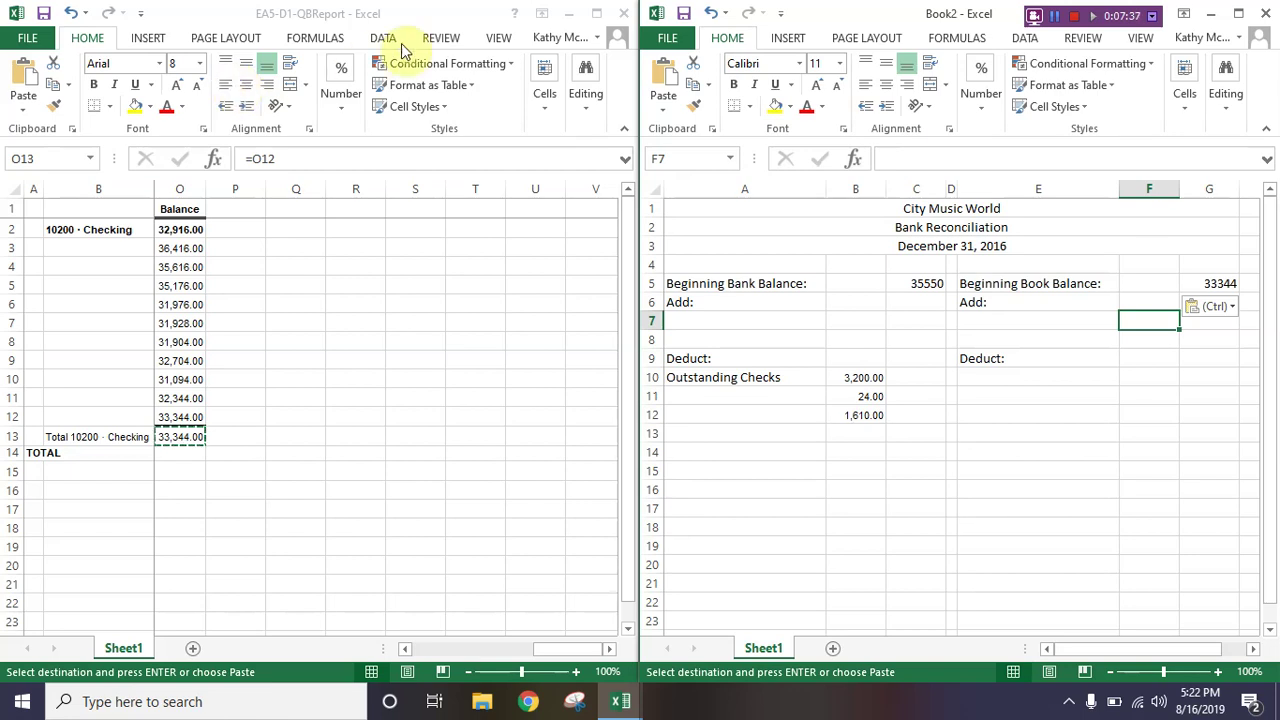
Step: Close the EA5-D1-QBReport workbook without saving its changes and maximize the reconciliation workbook
{"action": "left_click", "coordinate": [624, 14]}
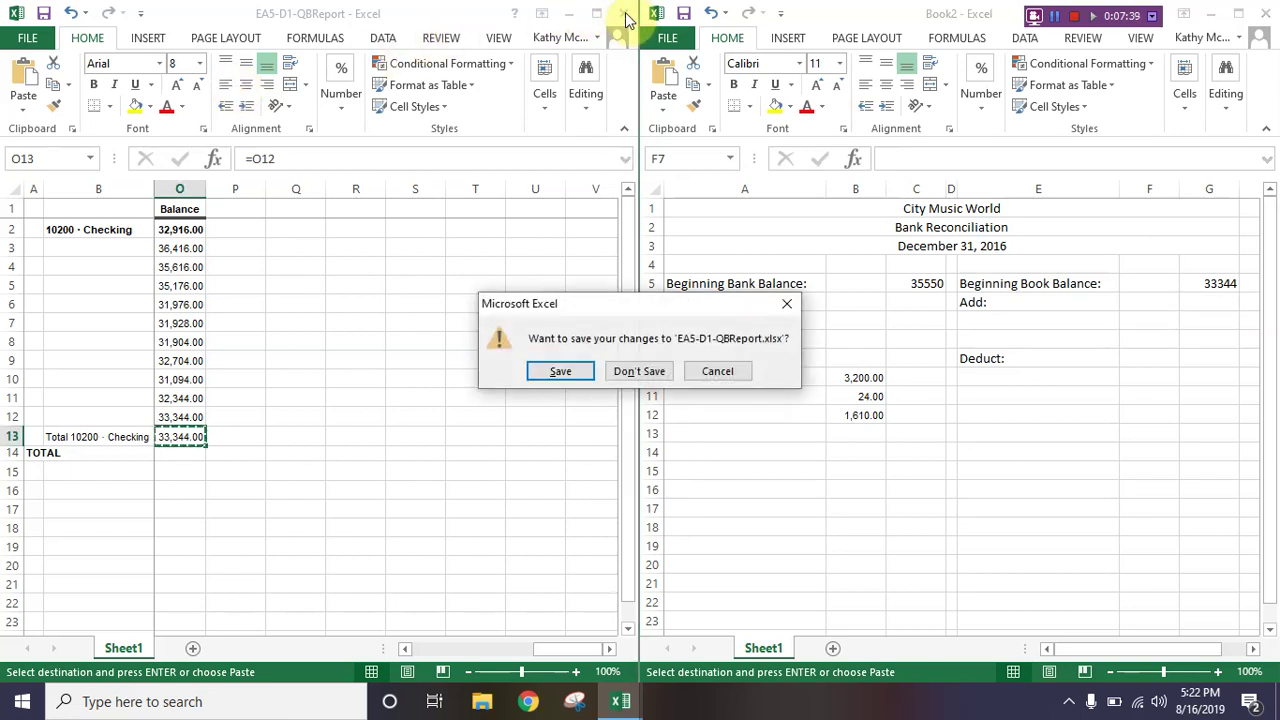
{"action": "left_click", "coordinate": [640, 371]}
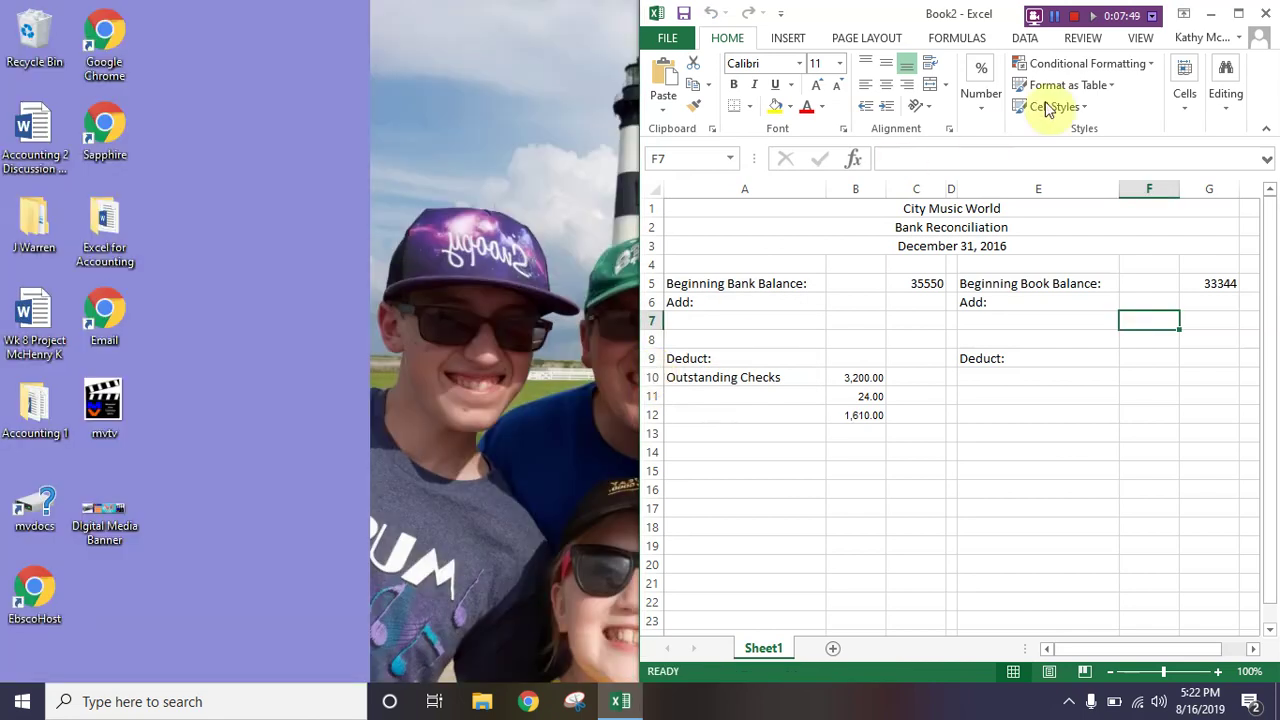
{"action": "left_click", "coordinate": [1238, 14]}
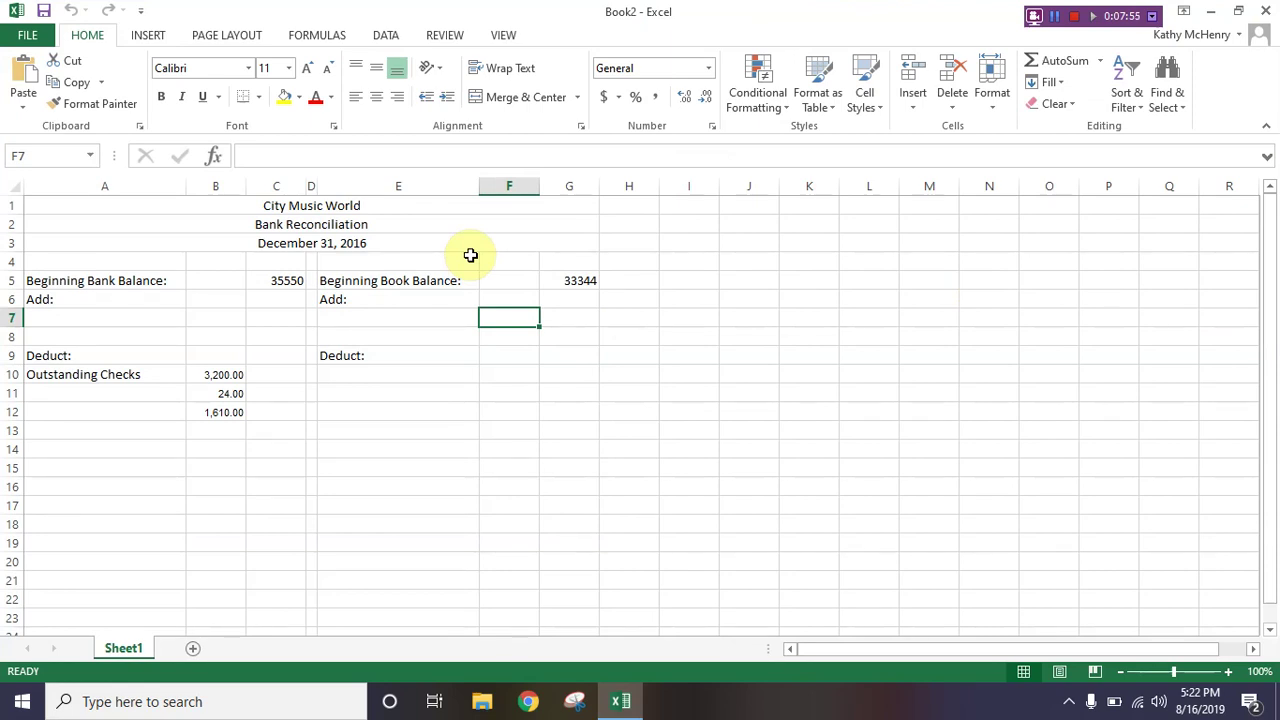
Step: Insert two extra blank rows at rows 7 and 8 in the "Add:" section and go to B7
{"action": "left_click", "coordinate": [12, 317]}
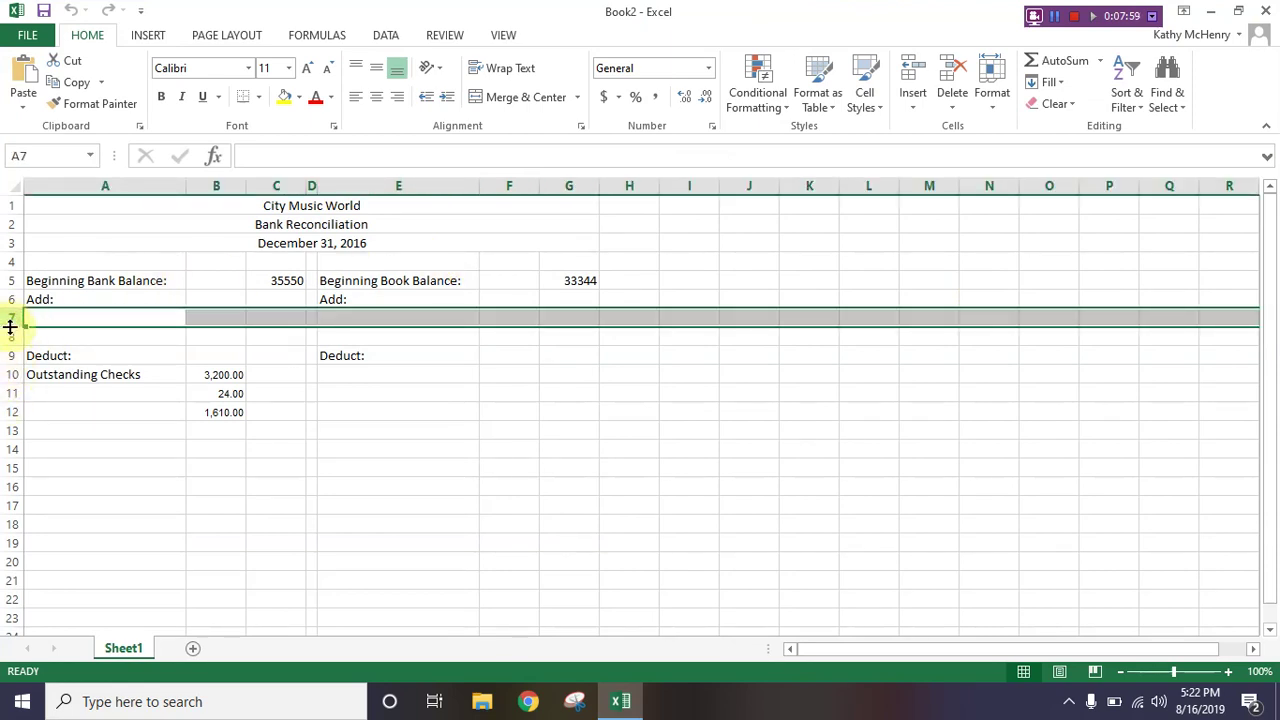
{"action": "left_click_drag", "start_coordinate": [5, 317], "coordinate": [5, 334]}
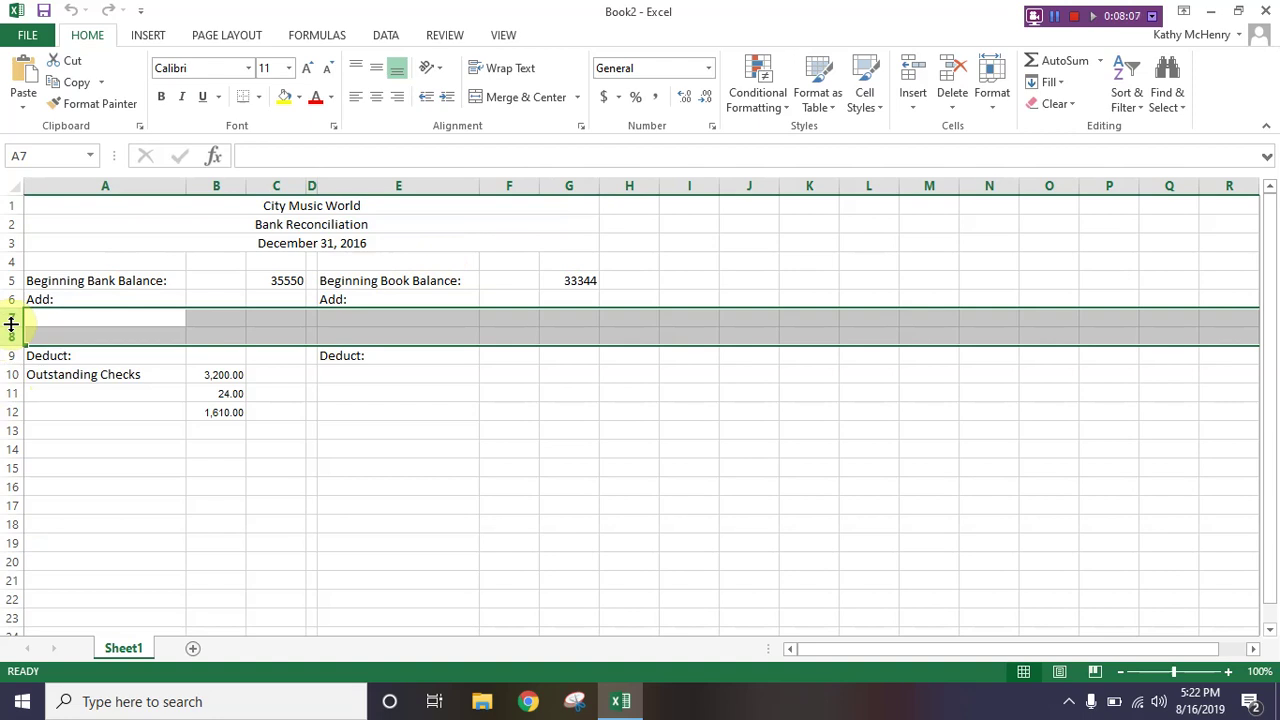
{"action": "right_click", "coordinate": [11, 323]}
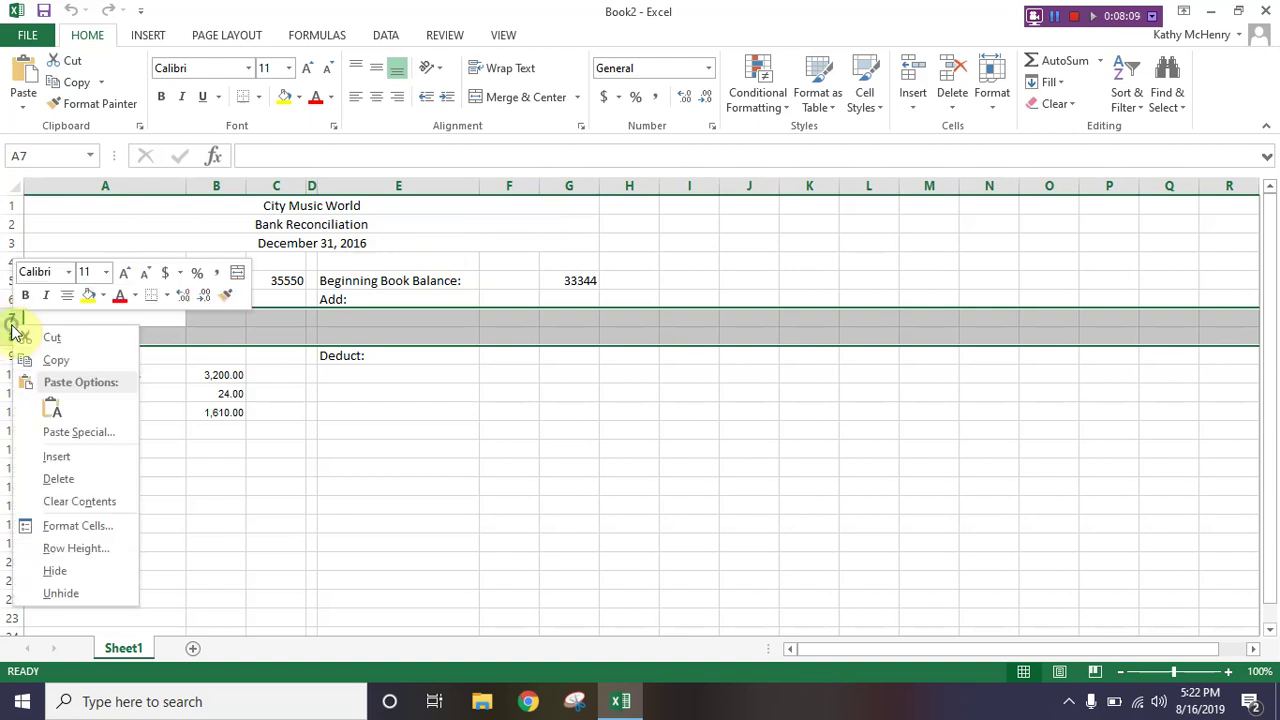
{"action": "left_click", "coordinate": [51, 459]}
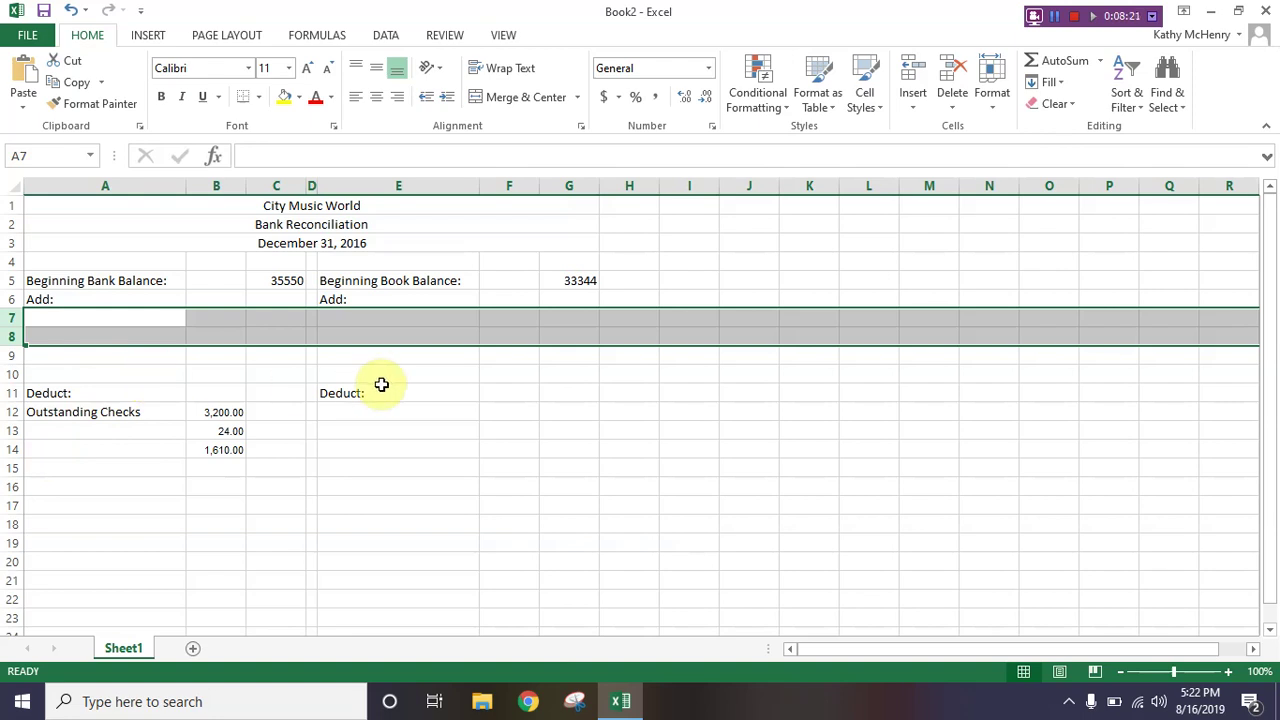
{"action": "left_click", "coordinate": [208, 318]}
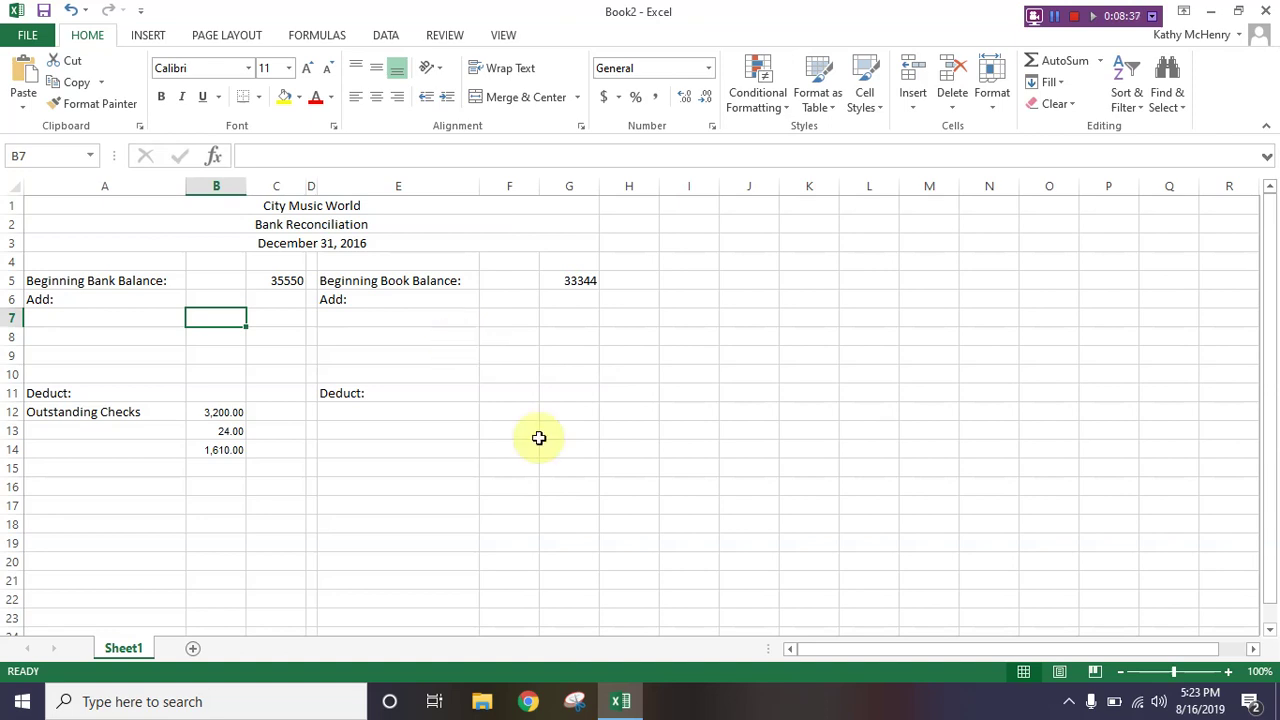
Step: Start a text import of the EA5-D1-Deposits file as tab-delimited data, beginning at row 2
{"action": "left_click", "coordinate": [385, 37]}
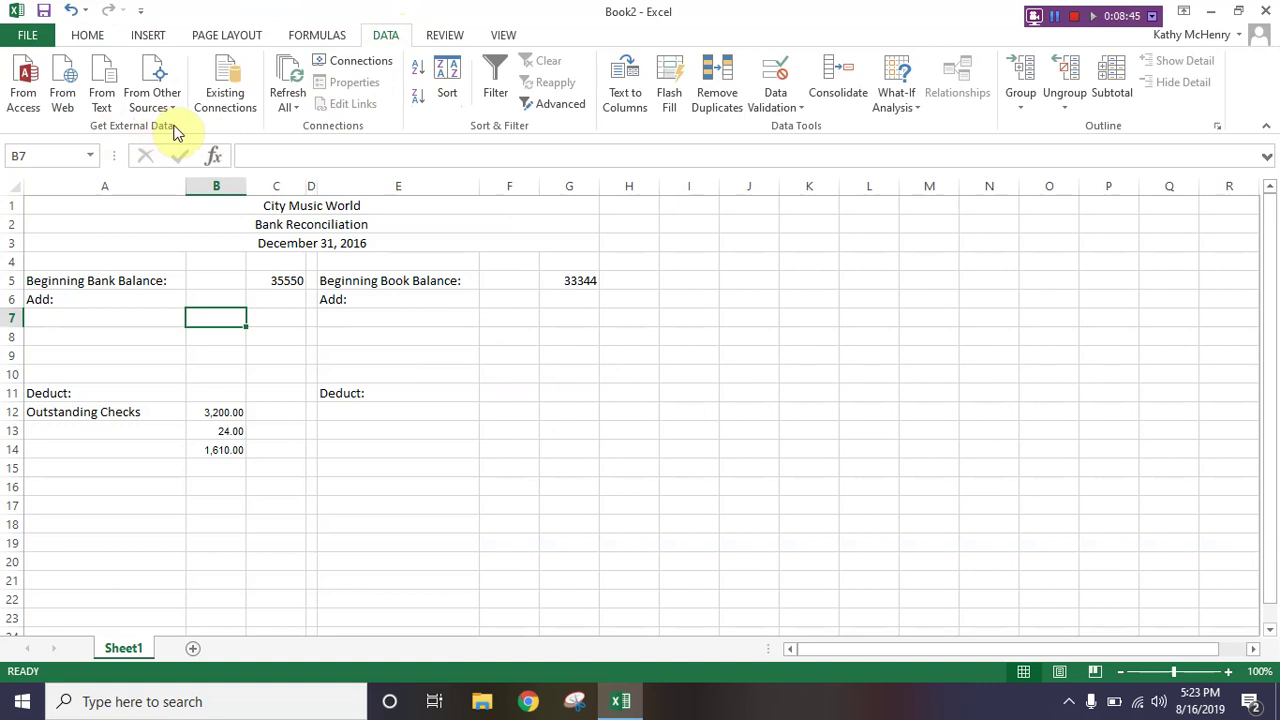
{"action": "left_click", "coordinate": [104, 102]}
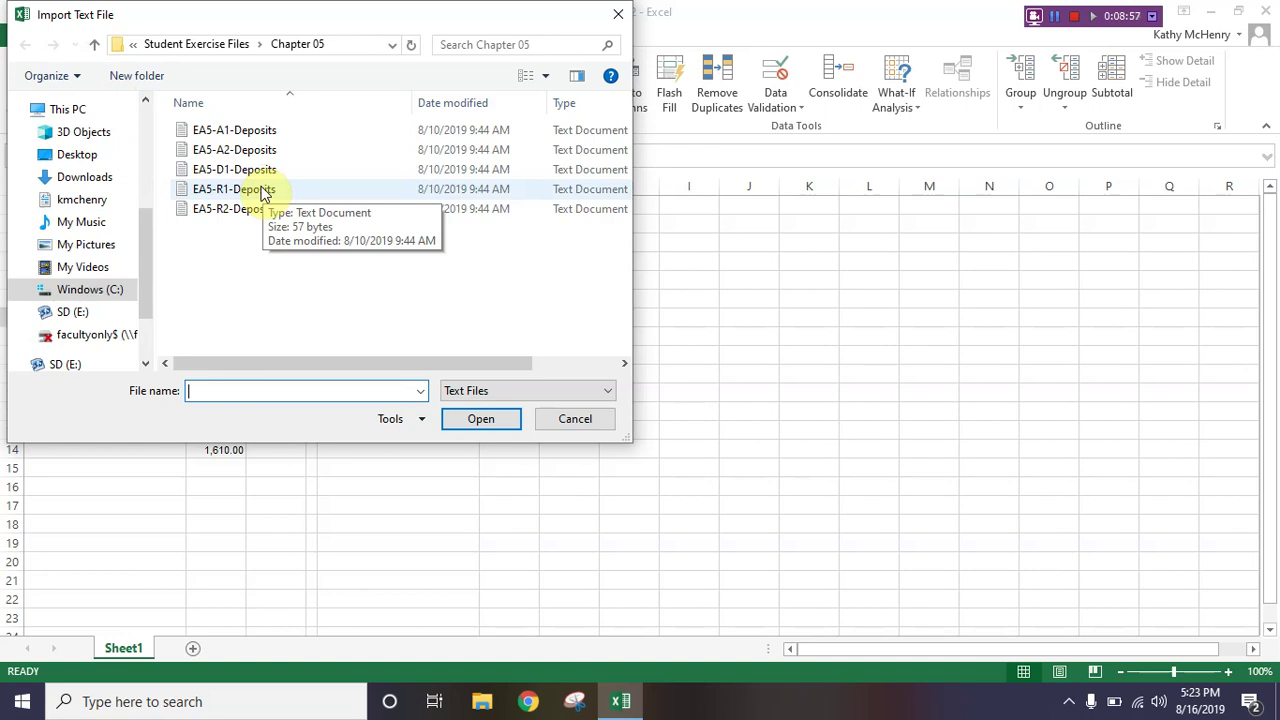
{"action": "left_click", "coordinate": [250, 169]}
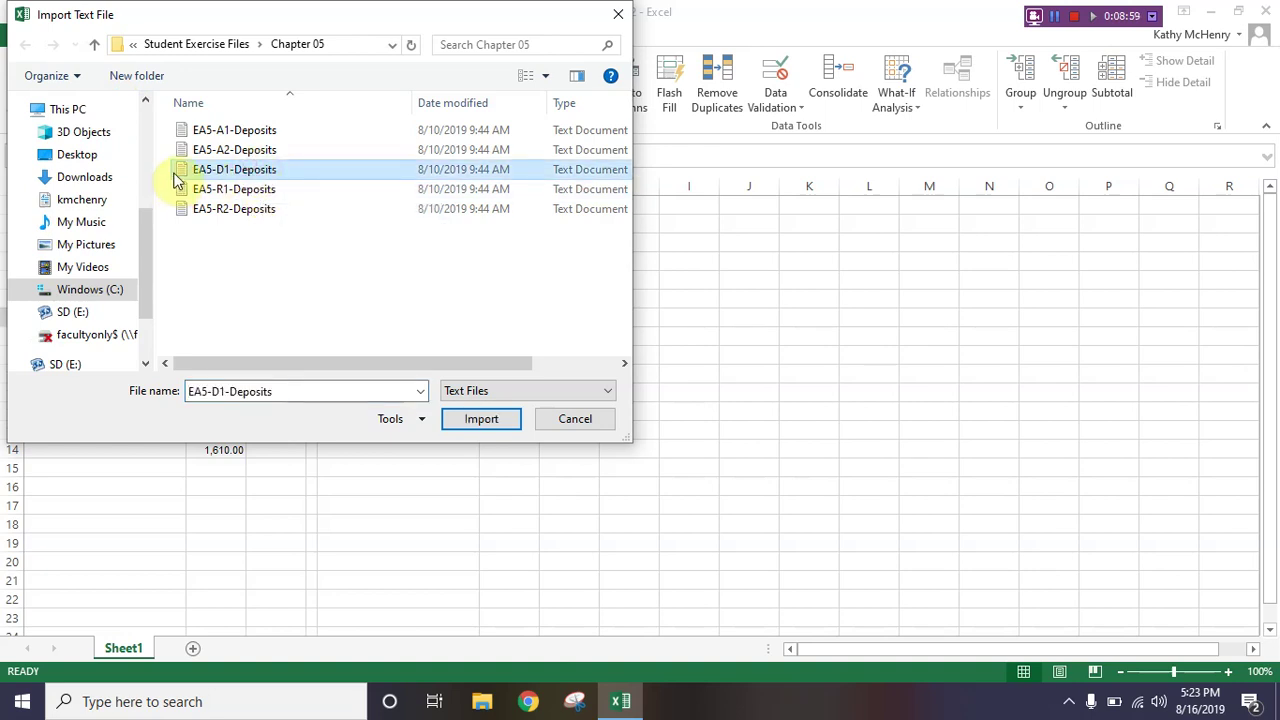
{"action": "double_click", "coordinate": [237, 170]}
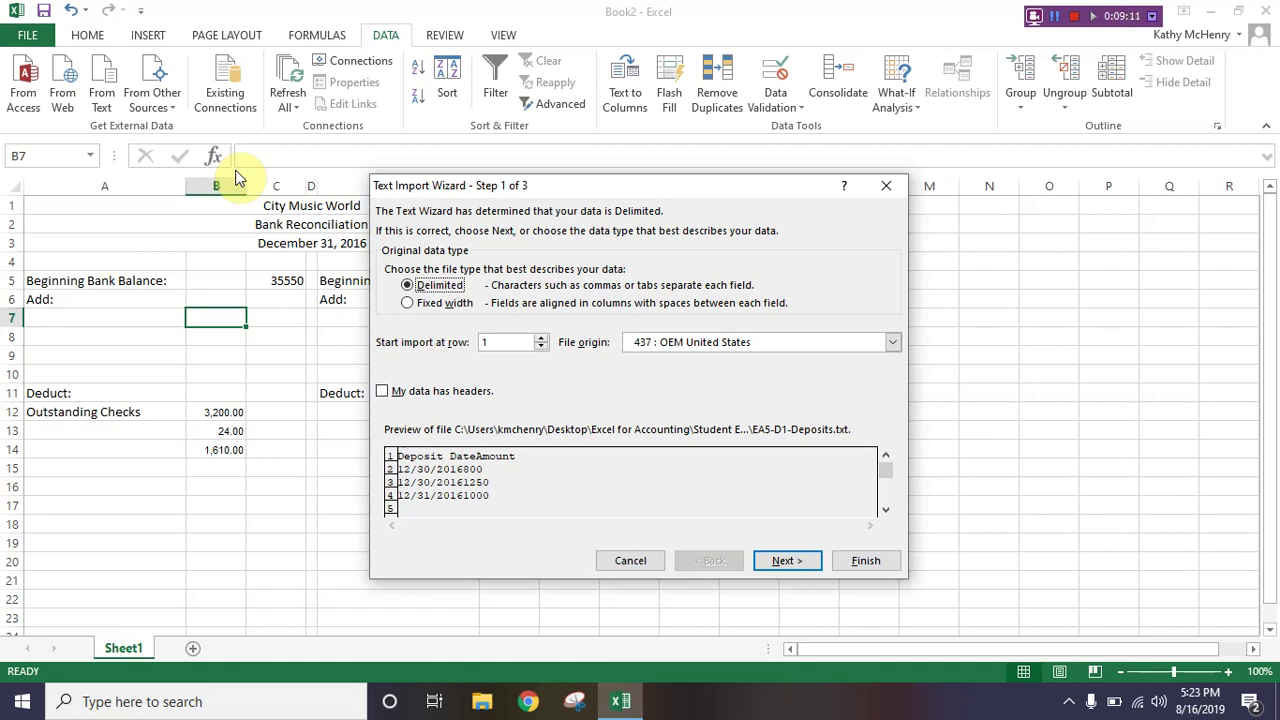
{"action": "left_click", "coordinate": [541, 338]}
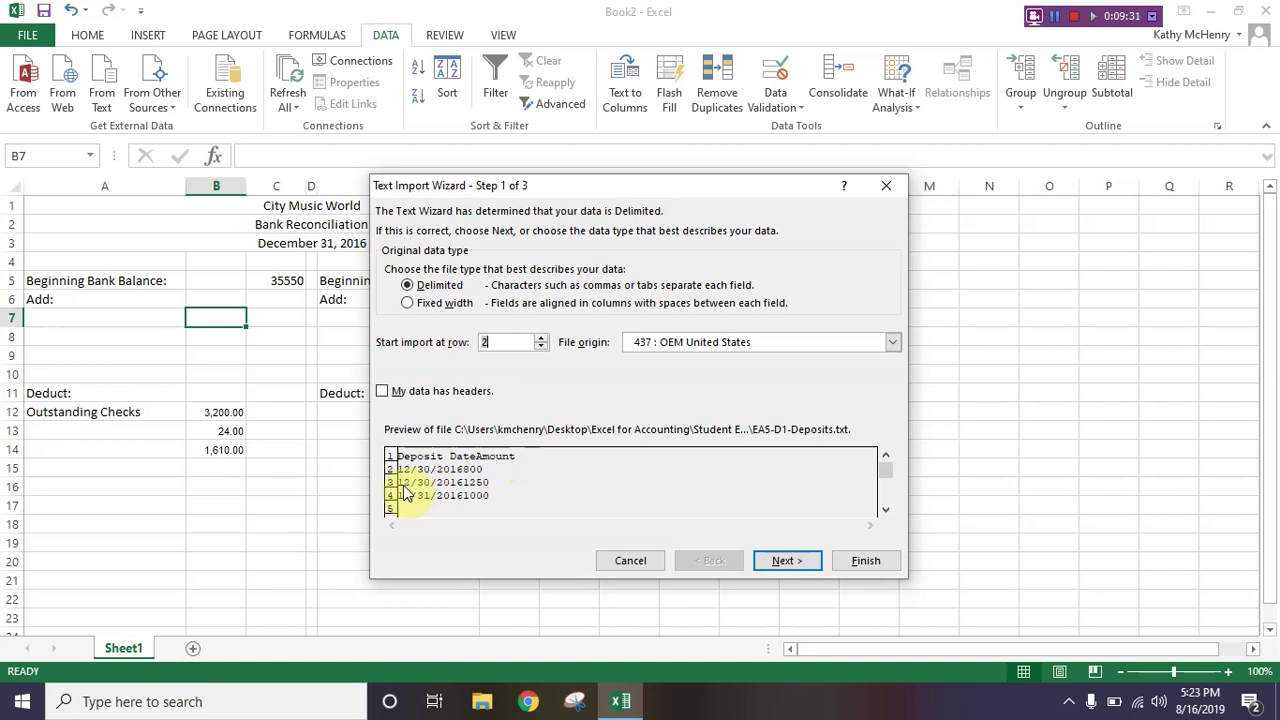
{"action": "left_click", "coordinate": [800, 561]}
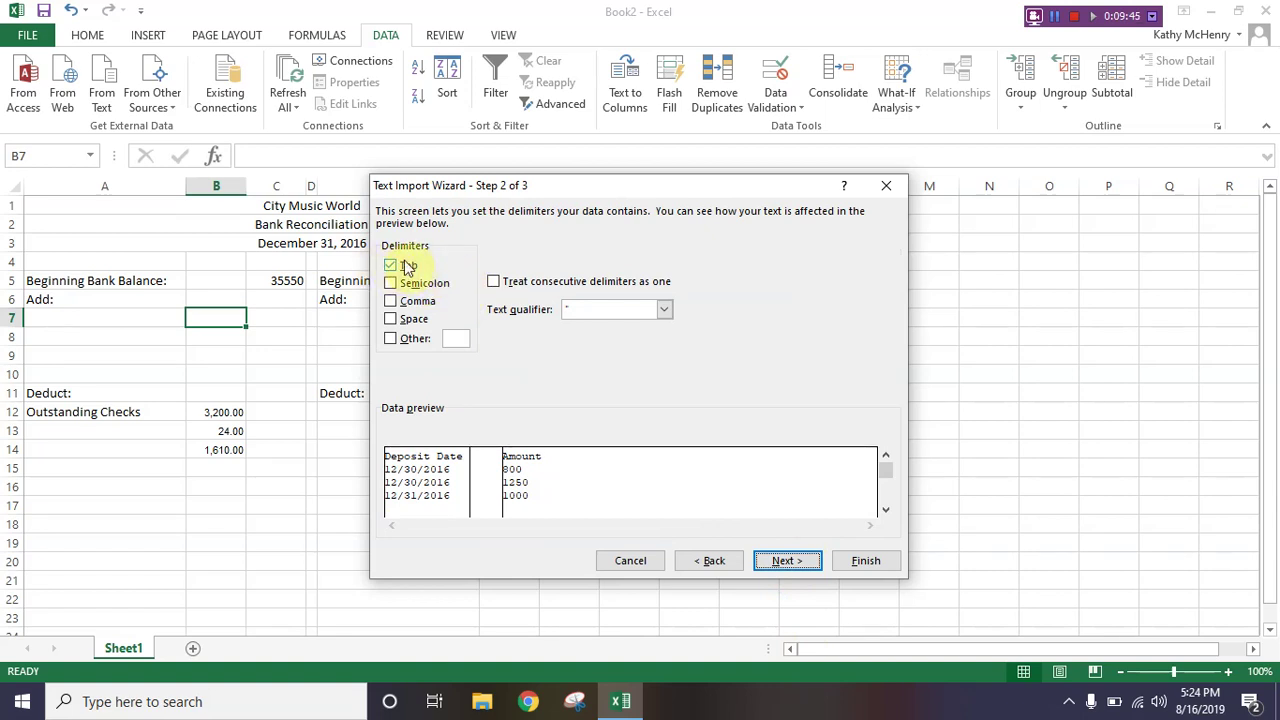
{"action": "left_click", "coordinate": [793, 565]}
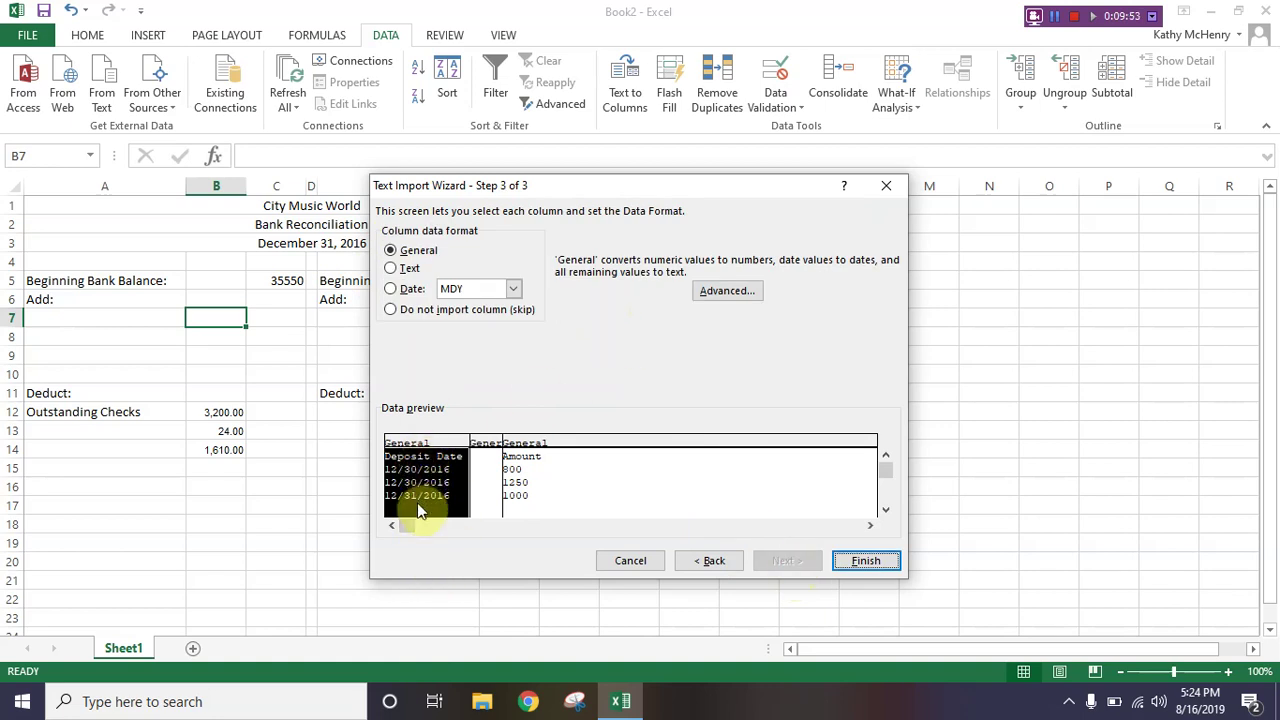
Step: Skip the deposit date and blank columns and import only the amounts into the existing worksheet at B7
{"action": "left_click", "coordinate": [427, 312]}
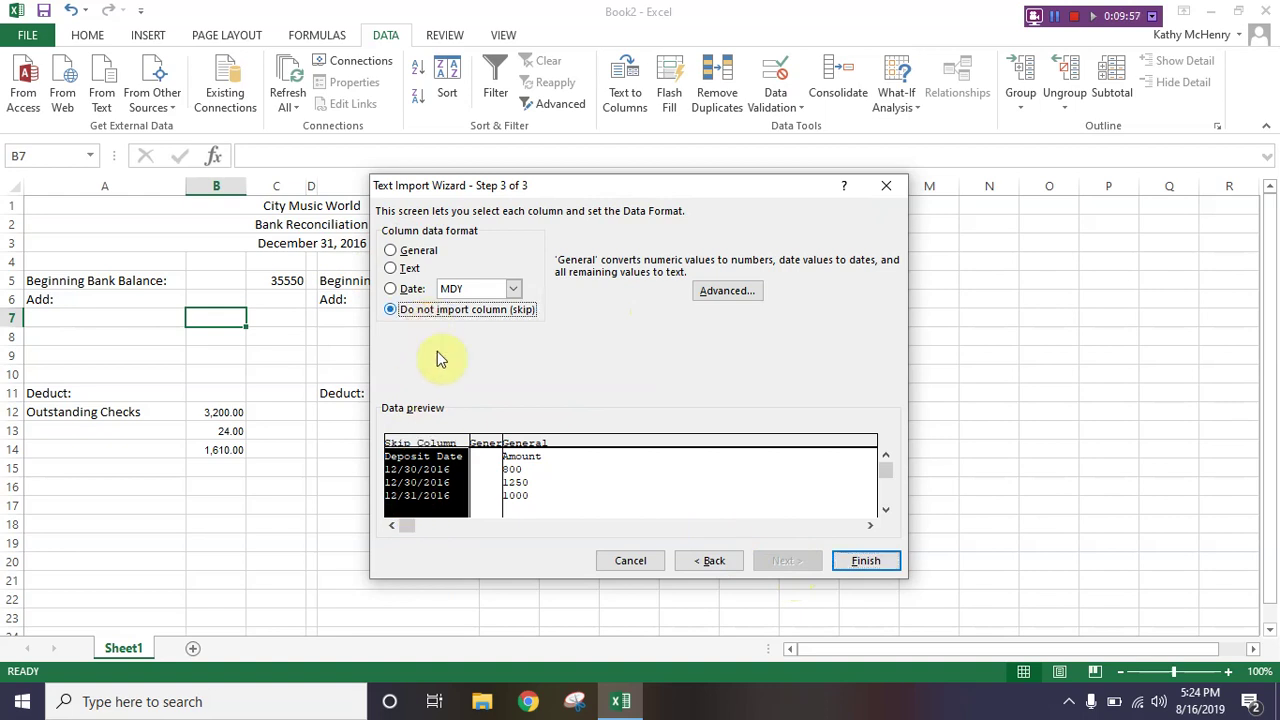
{"action": "left_click", "coordinate": [488, 494]}
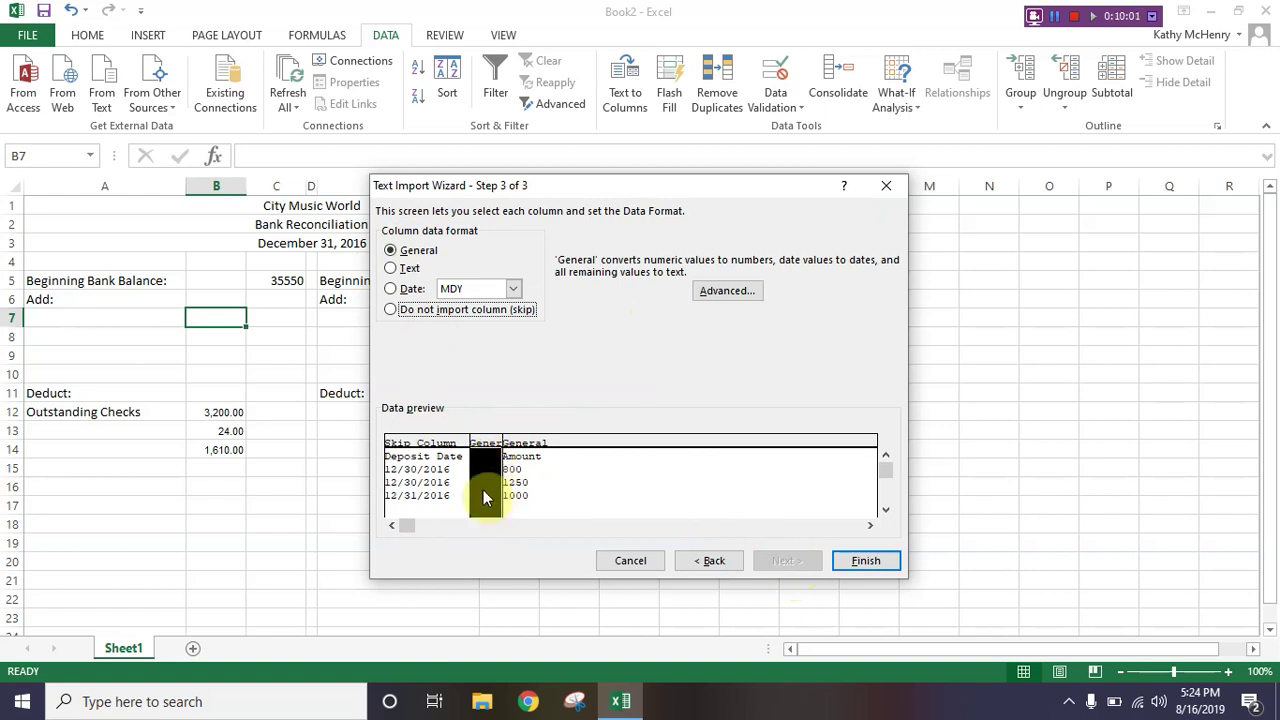
{"action": "left_click", "coordinate": [443, 312]}
{"action": "left_click", "coordinate": [866, 561]}
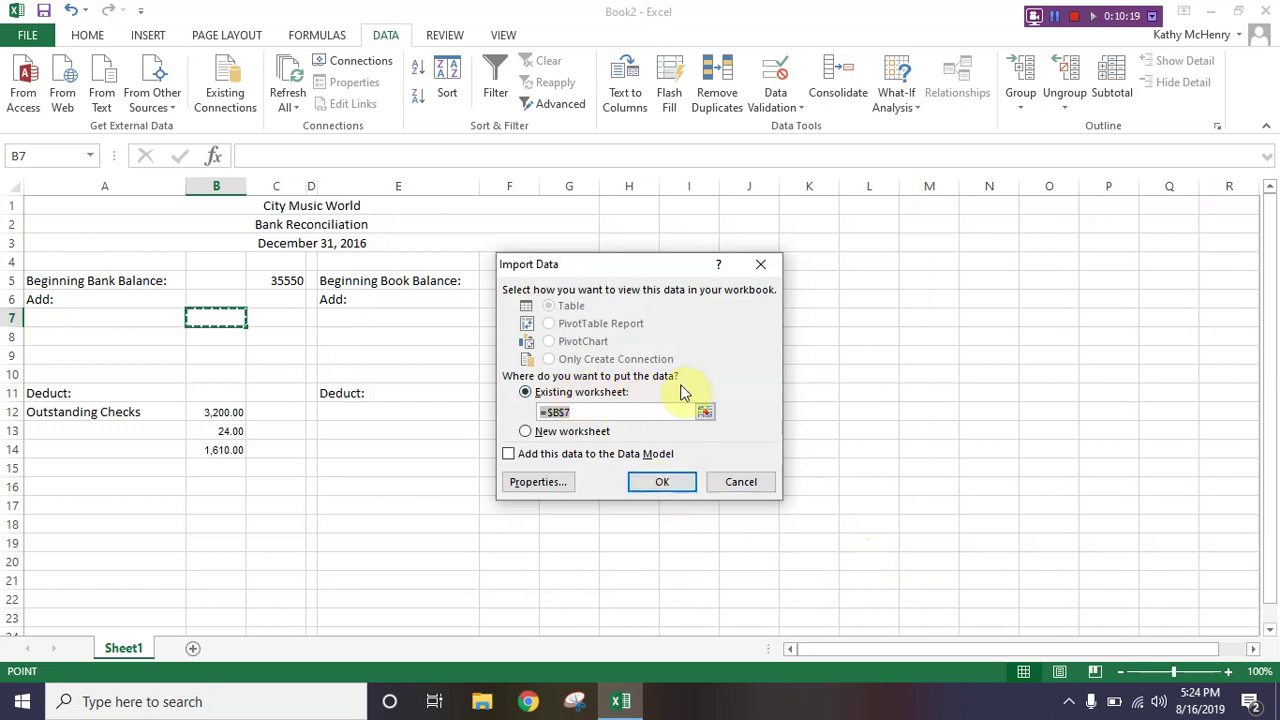
{"action": "left_click_drag", "start_coordinate": [535, 411], "coordinate": [574, 416]}
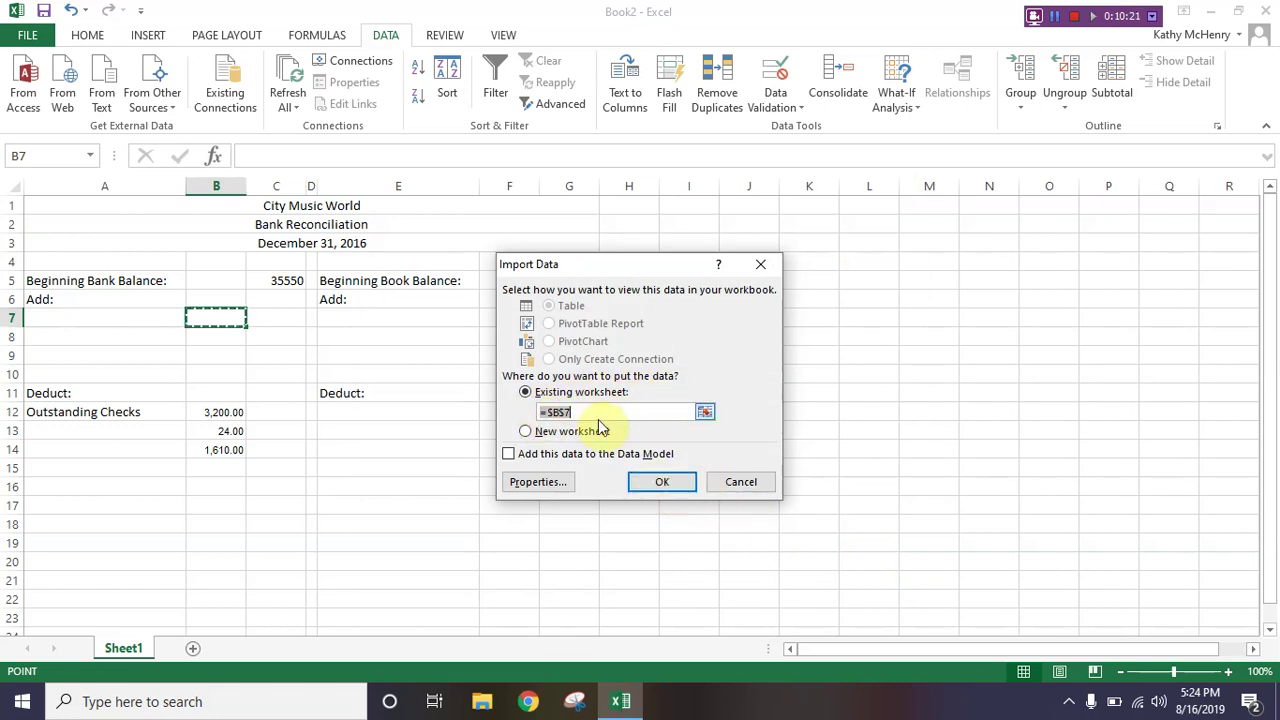
{"action": "left_click", "coordinate": [660, 483]}
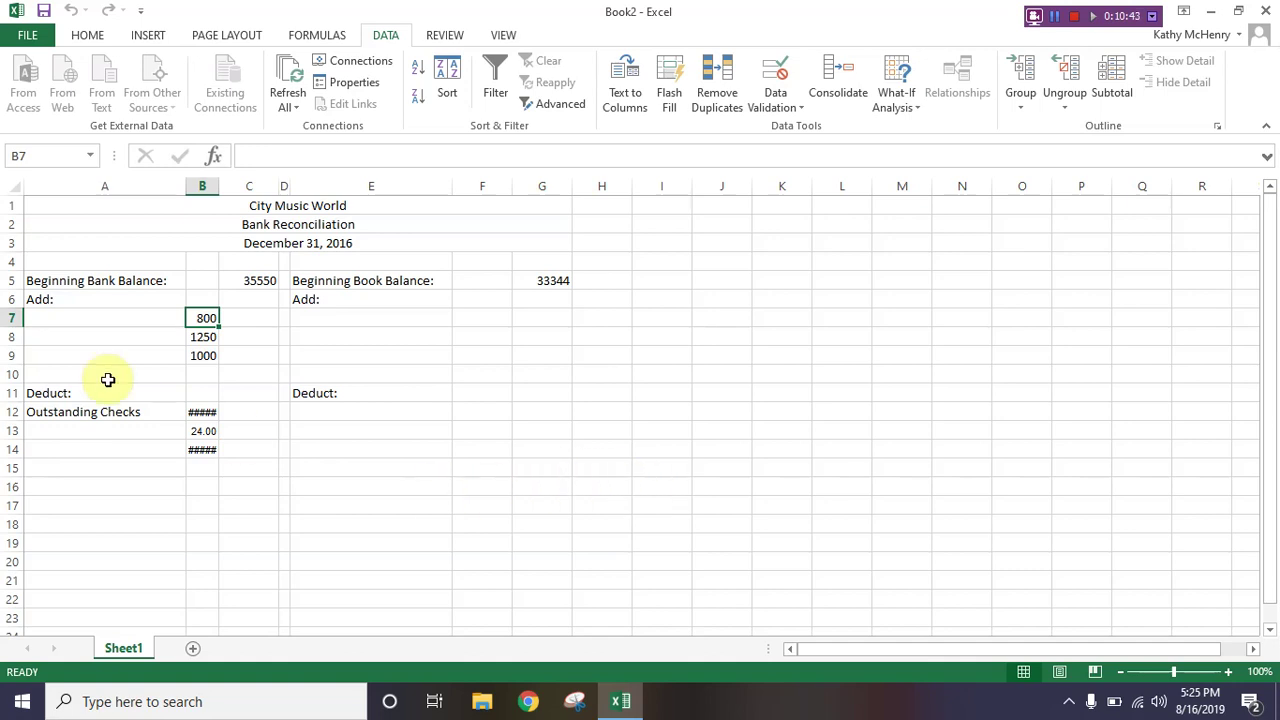
Step: Label the imported deposit amounts "Deposits in Transit" in A7
{"action": "left_click", "coordinate": [51, 316]}
{"action": "type", "text": "De"}
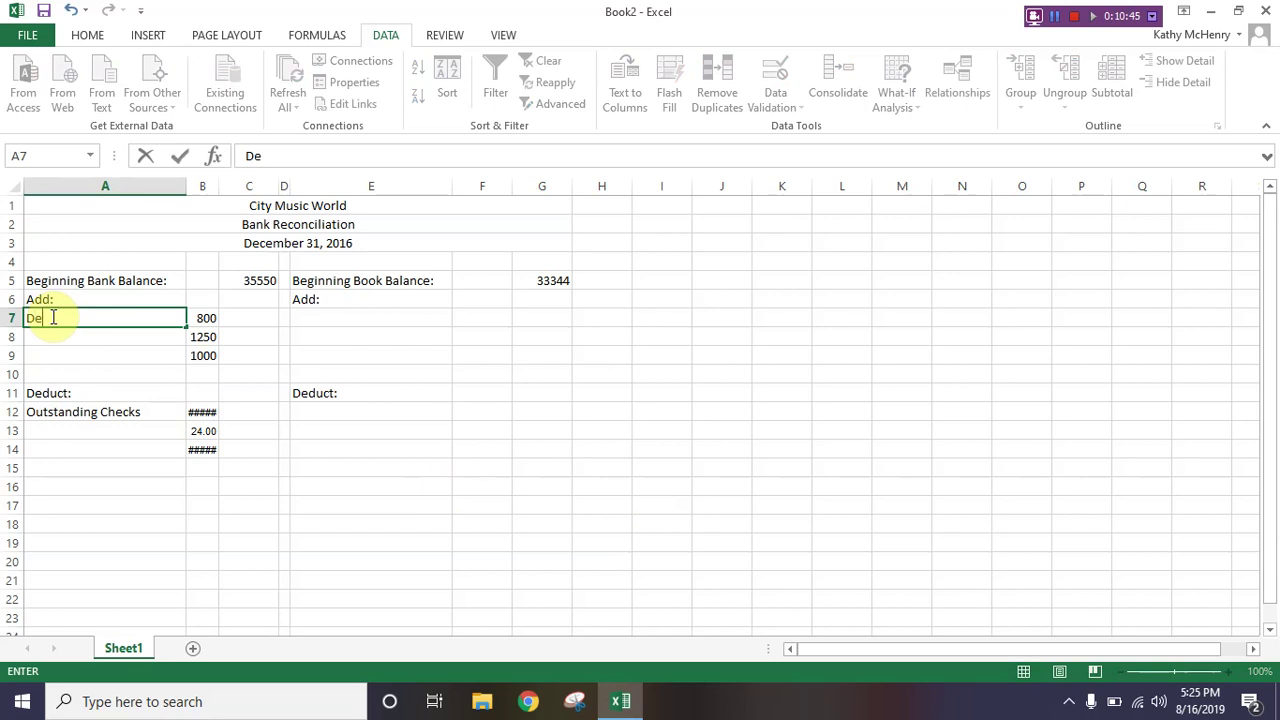
{"action": "type", "text": "posits in Transit"}
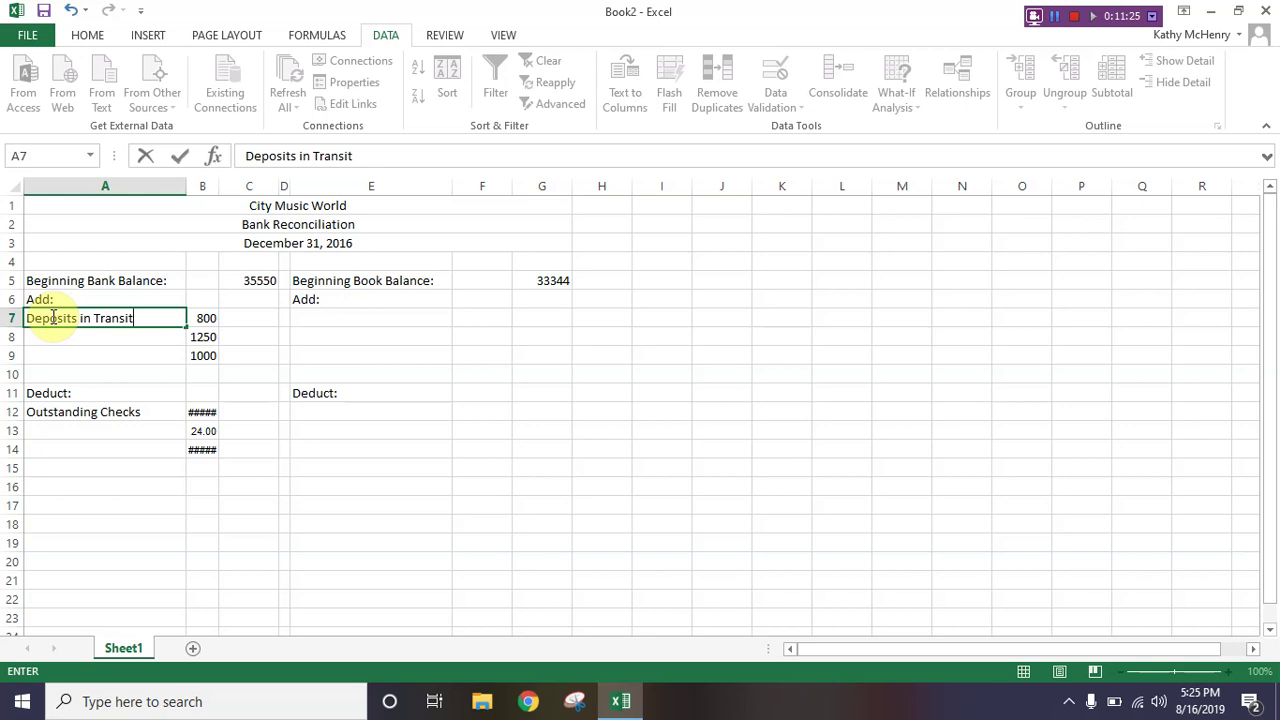
Step: Enter "Notes Receivable" in E7 under the book-side "Add:" heading, with 1400 in G7
{"action": "key", "text": "Tab"}
{"action": "key", "text": "Tab"}
{"action": "key", "text": "Tab"}
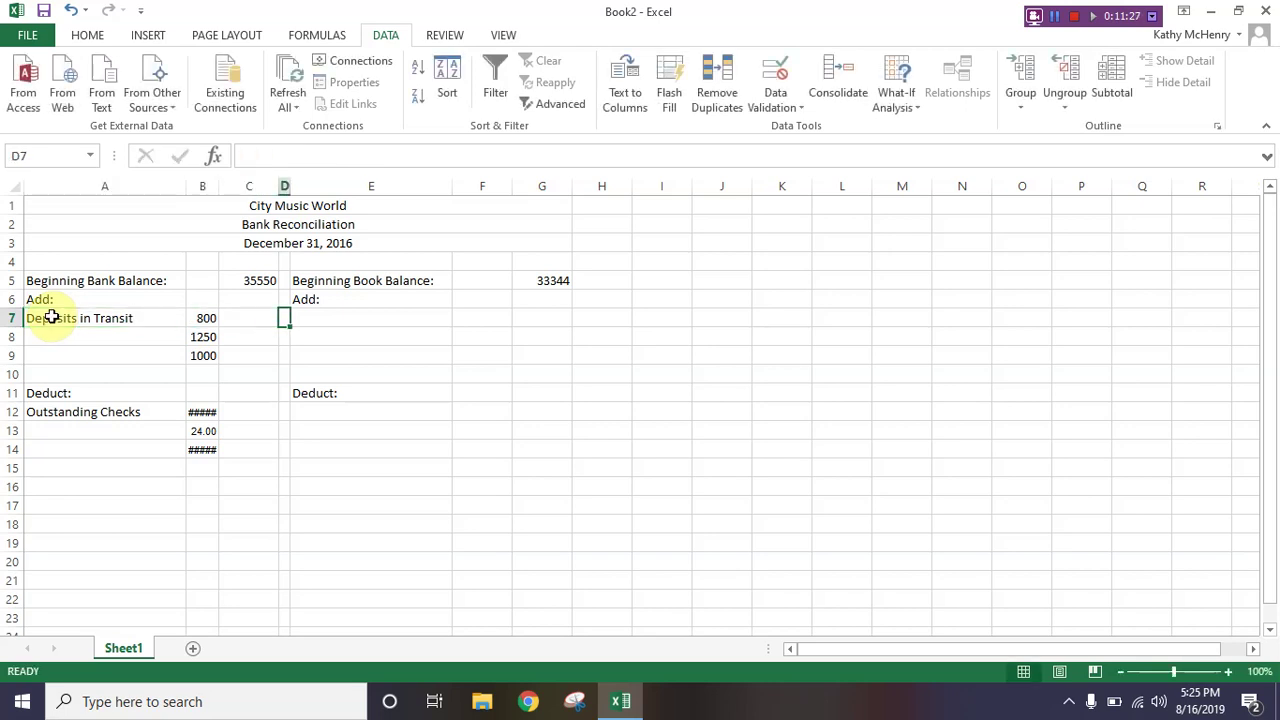
{"action": "key", "text": "Tab"}
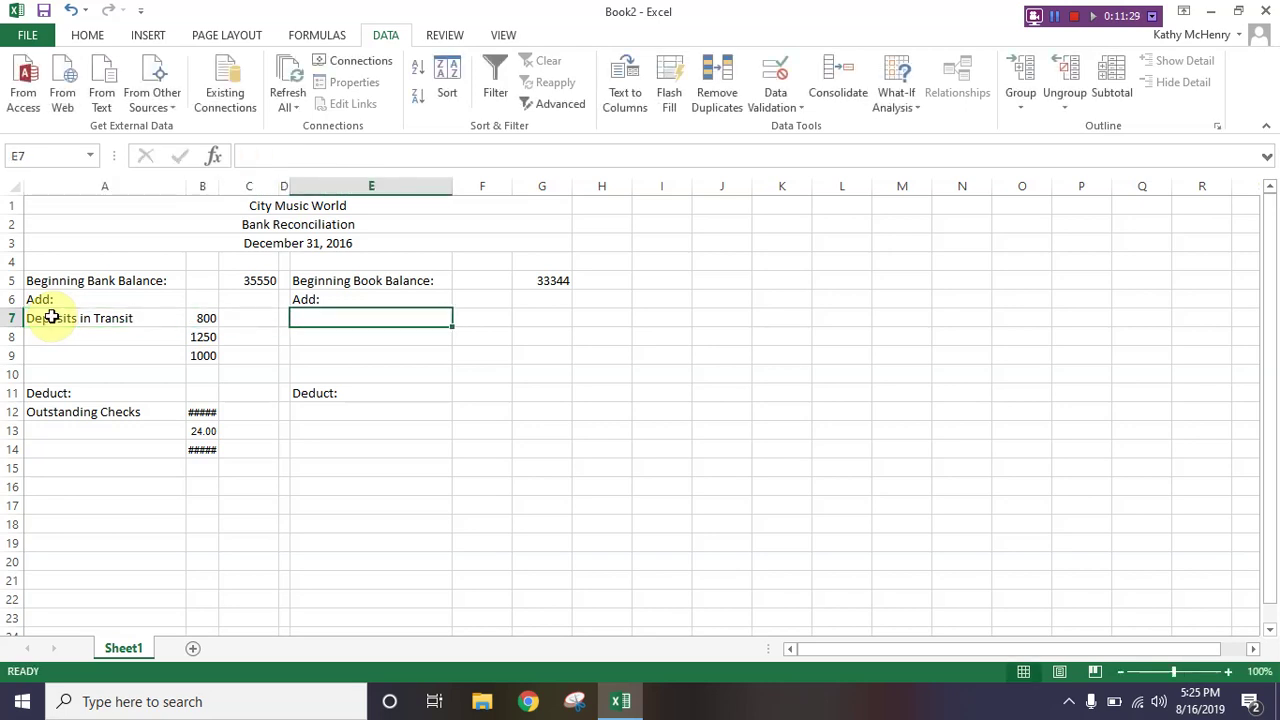
{"action": "type", "text": "Notes Recei"}
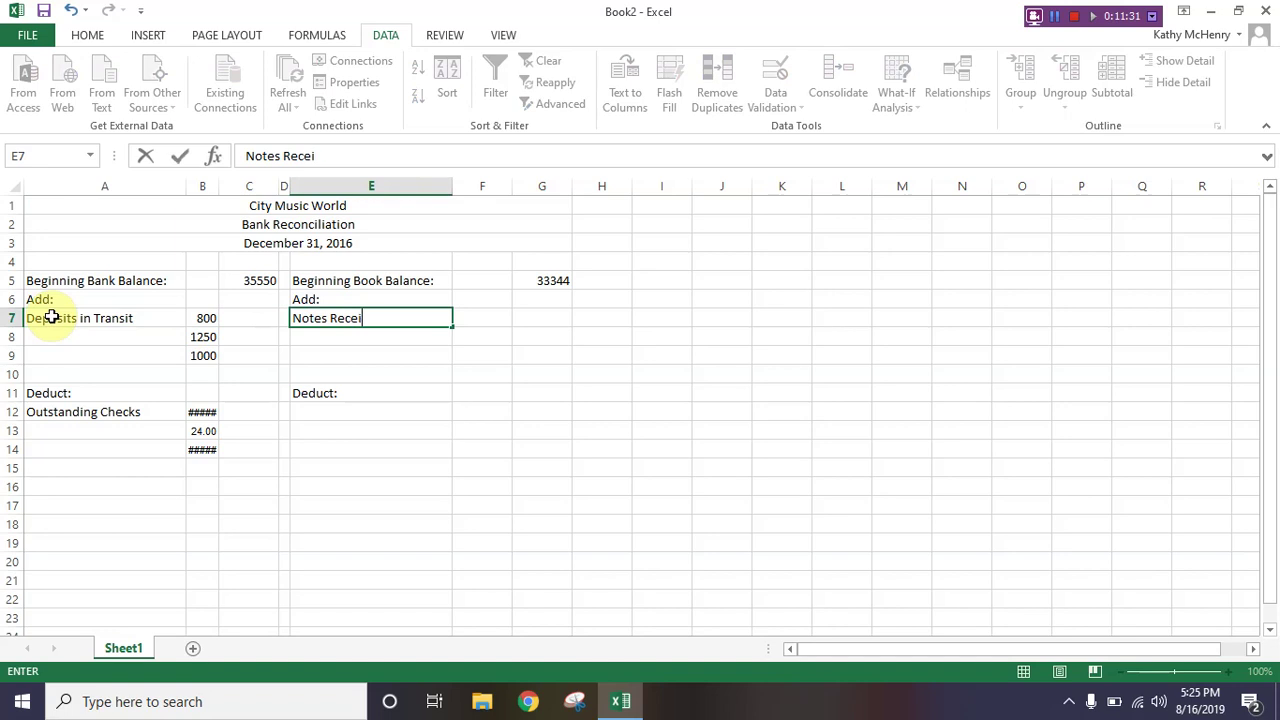
{"action": "type", "text": "vable"}
{"action": "key", "text": "Tab"}
{"action": "key", "text": "Tab"}
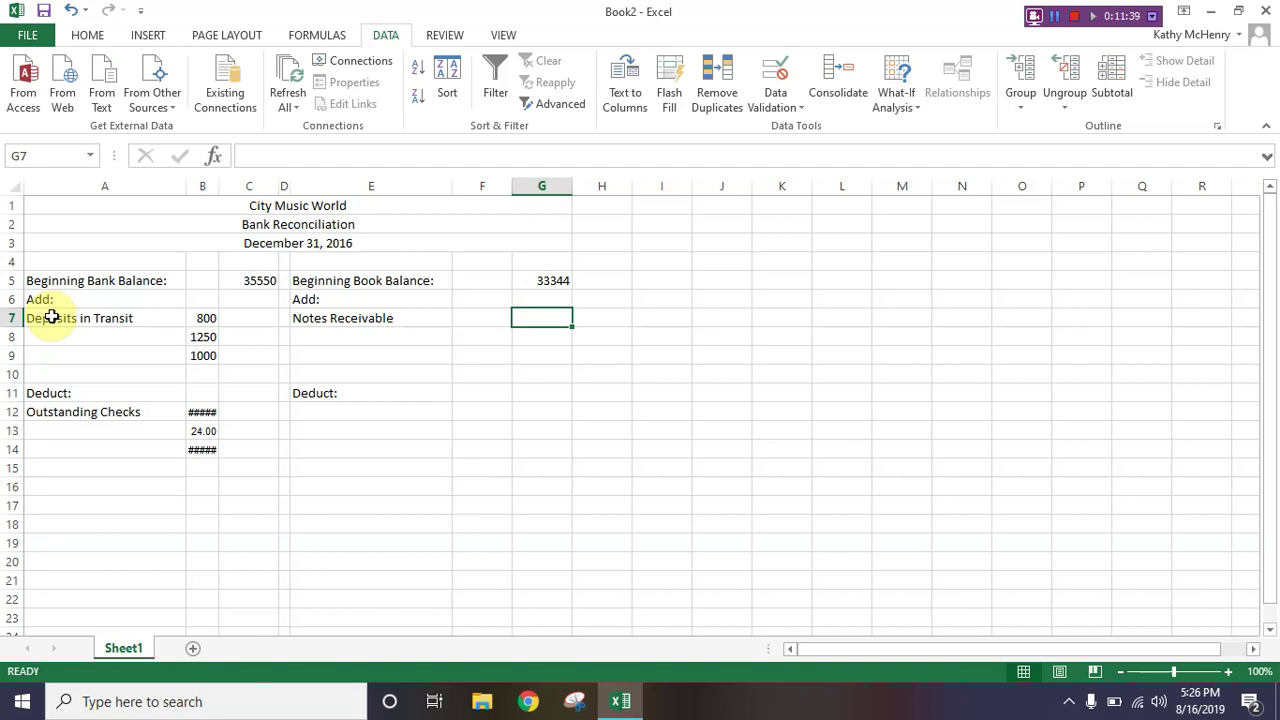
{"action": "type", "text": "1400"}
{"action": "key", "text": "Return"}
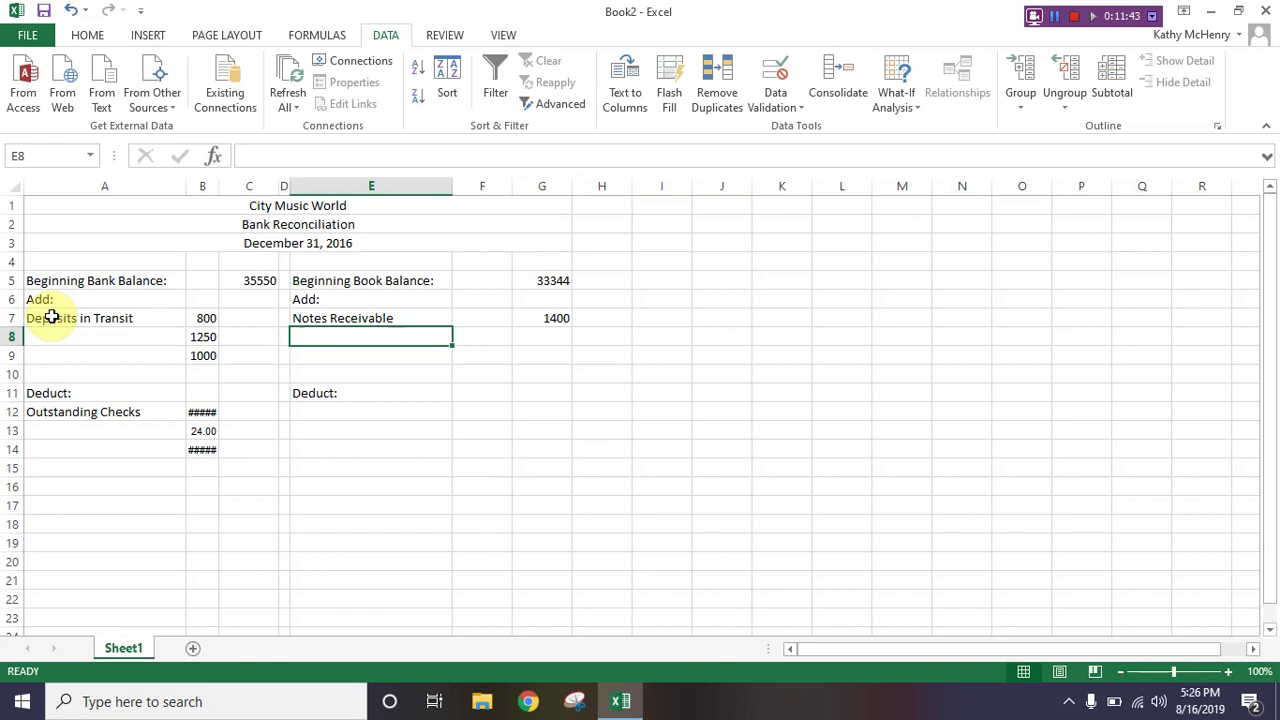
Step: Enter the label "NSF Check" in E12 under the book-side "Deduct:" heading
{"action": "key", "text": "Down"}
{"action": "key", "text": "Down"}
{"action": "key", "text": "Down"}
{"action": "key", "text": "Down"}
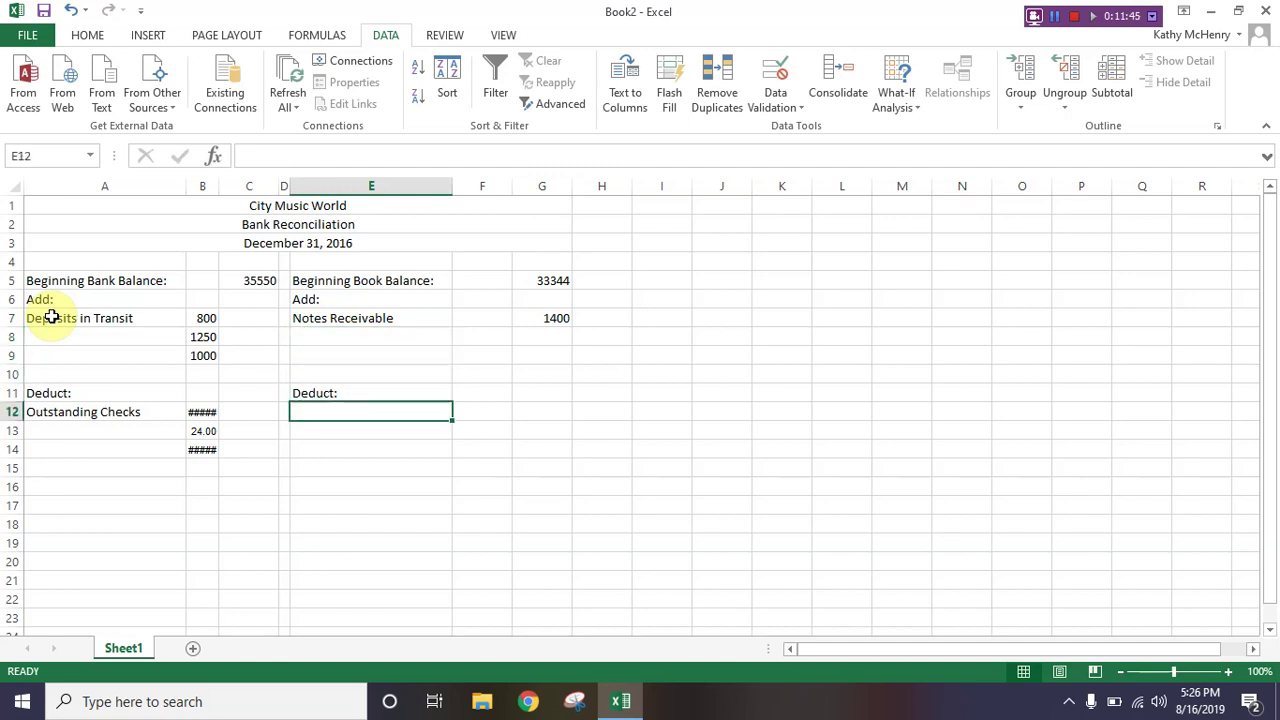
{"action": "type", "text": "NSD C"}
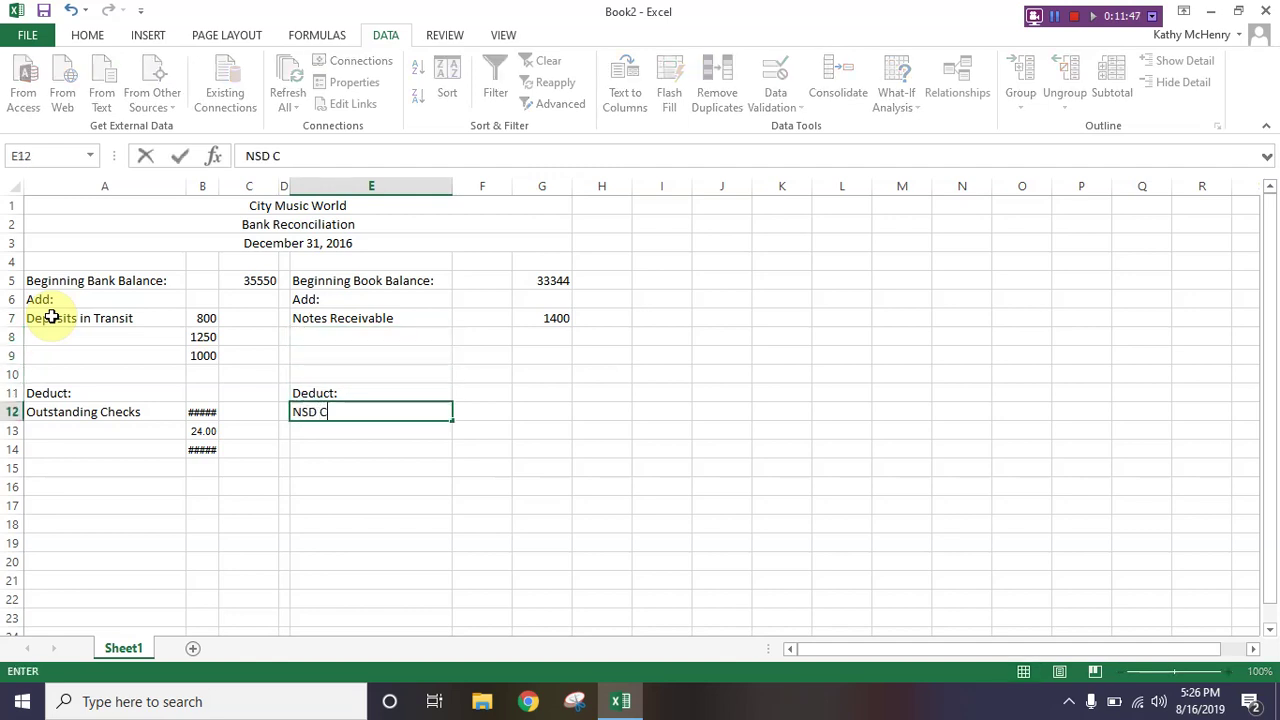
{"action": "key", "text": "BackSpace"}
{"action": "key", "text": "BackSpace"}
{"action": "key", "text": "BackSpace"}
{"action": "type", "text": "E"}
{"action": "key", "text": "BackSpace"}
{"action": "type", "text": "F Check"}
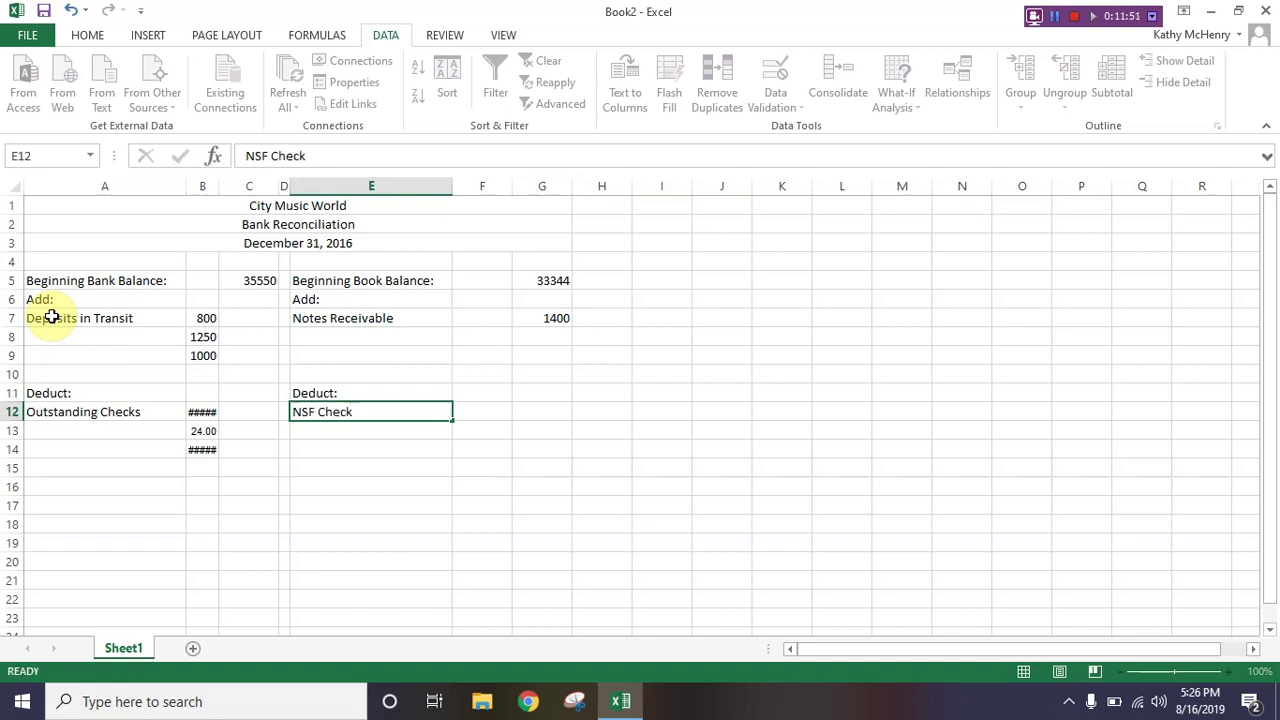
{"action": "key", "text": "Return"}
Step: Add the deduction labels "Bank Charges" in E13 and "Check Error" in E14
{"action": "type", "text": "Bank CHarg"}
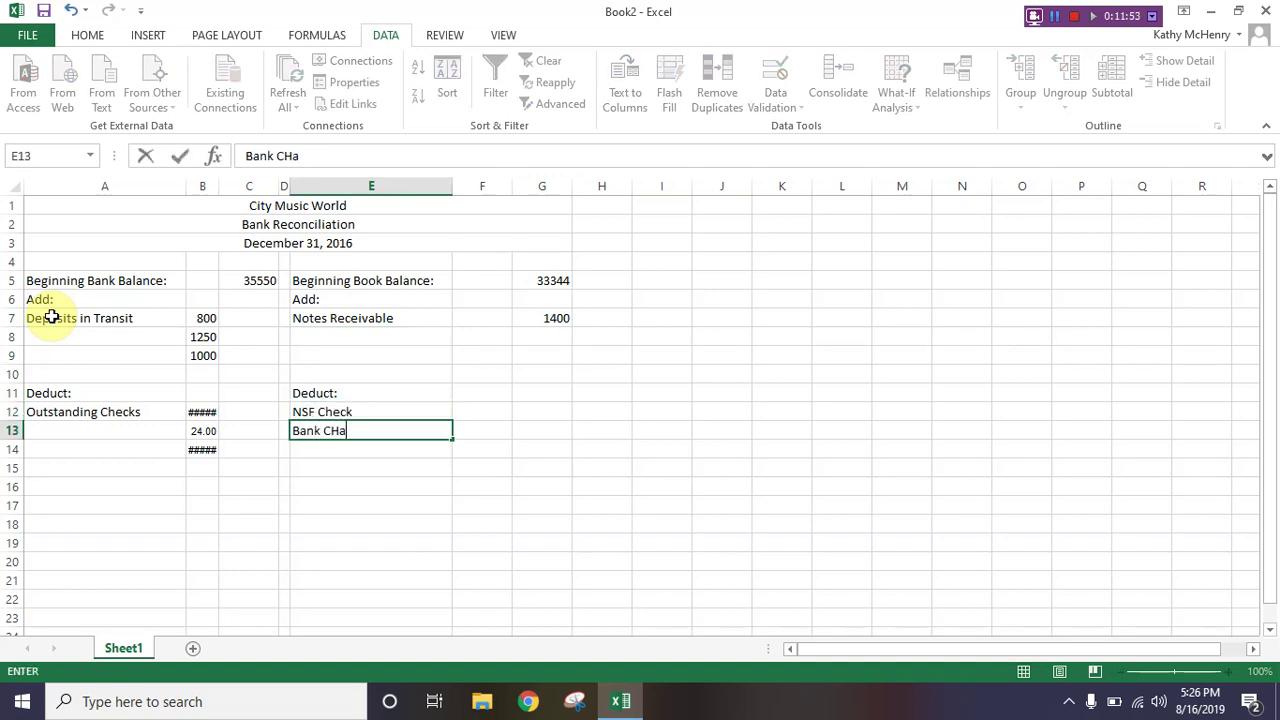
{"action": "key", "text": "BackSpace"}
{"action": "key", "text": "BackSpace"}
{"action": "key", "text": "BackSpace"}
{"action": "key", "text": "BackSpace"}
{"action": "type", "text": "harges"}
{"action": "key", "text": "Return"}
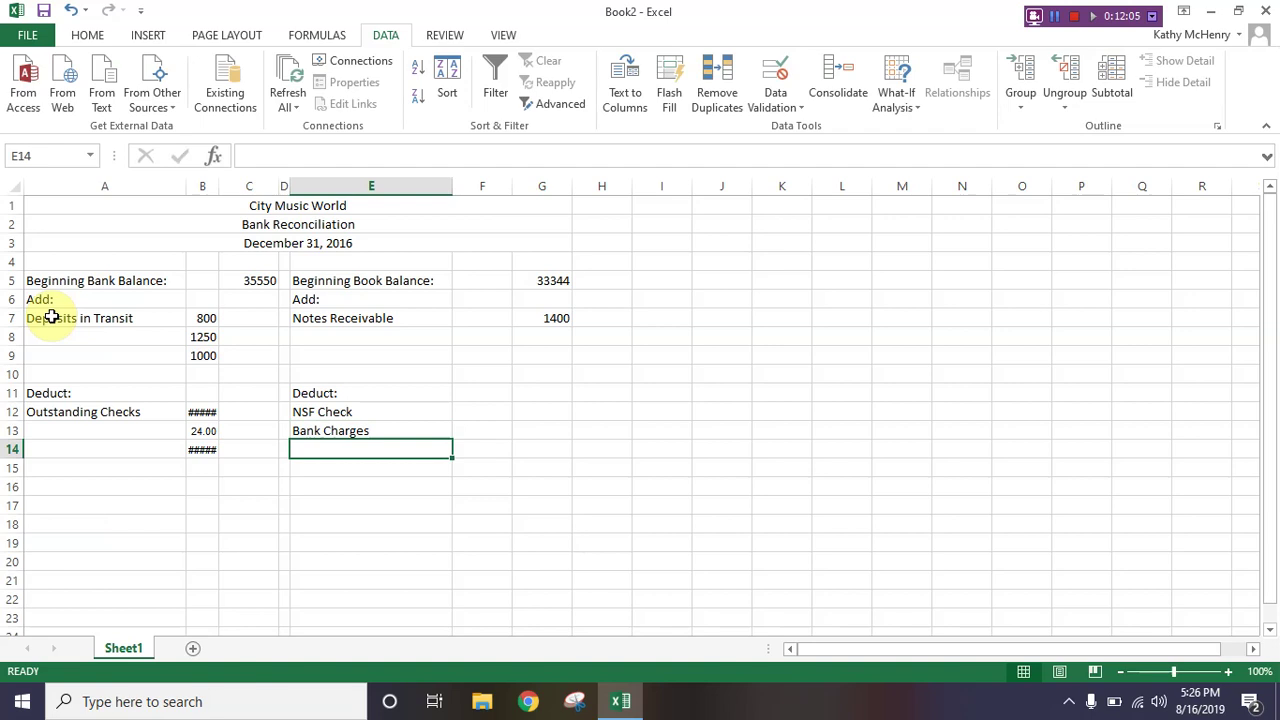
{"action": "type", "text": "Check Error"}
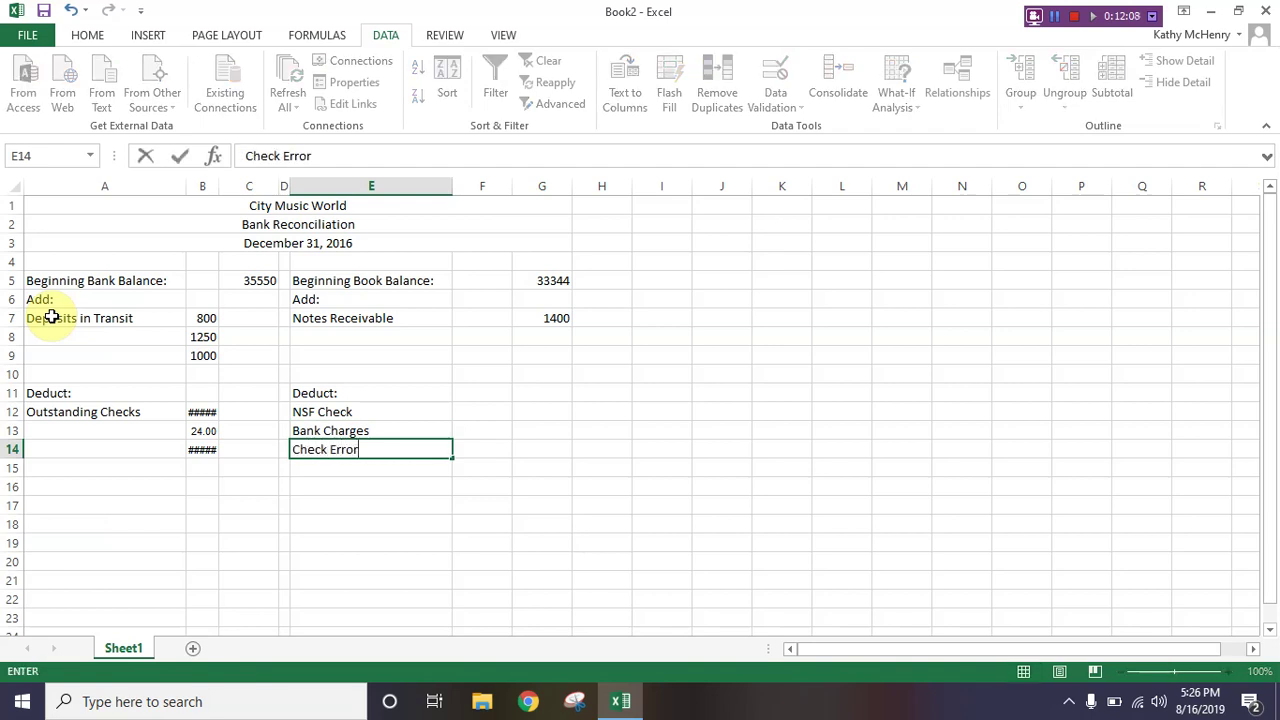
{"action": "key", "text": "Tab"}
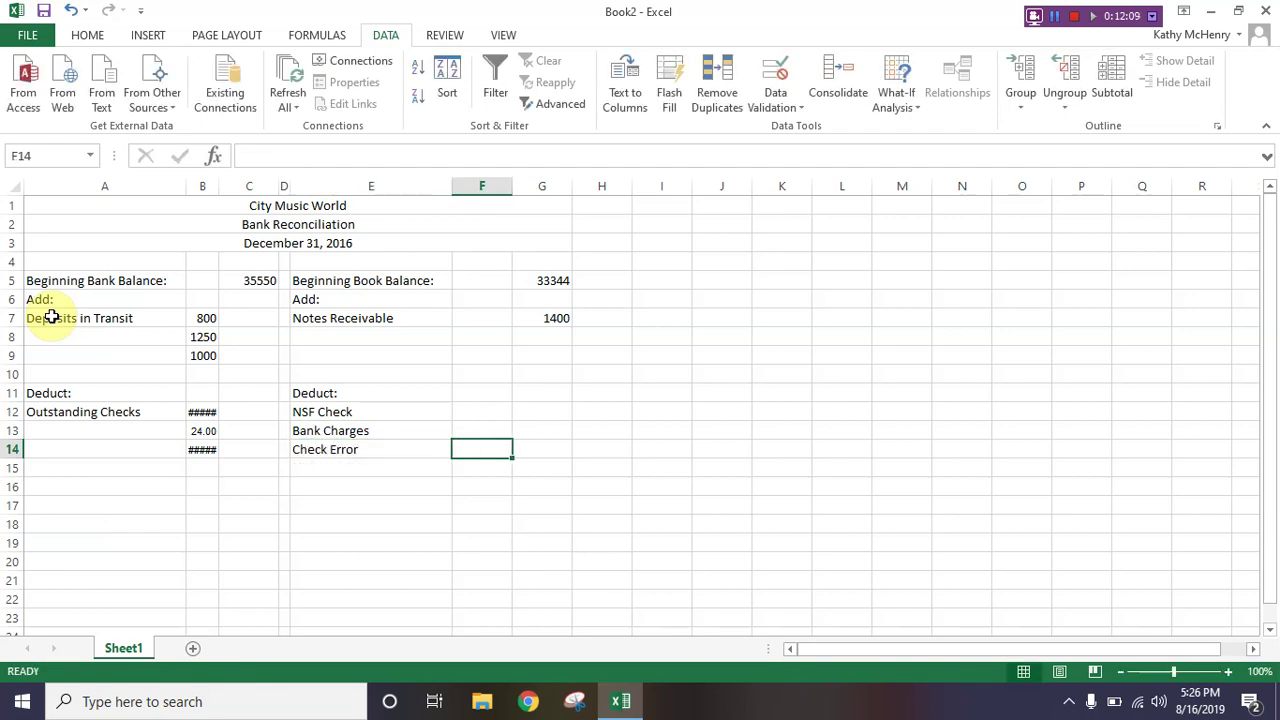
Step: Enter the book deduction amounts in column F: 528 for NSF Check, 150 for Bank Charges and 300 for Check Error
{"action": "key", "text": "Up"}
{"action": "key", "text": "Up"}
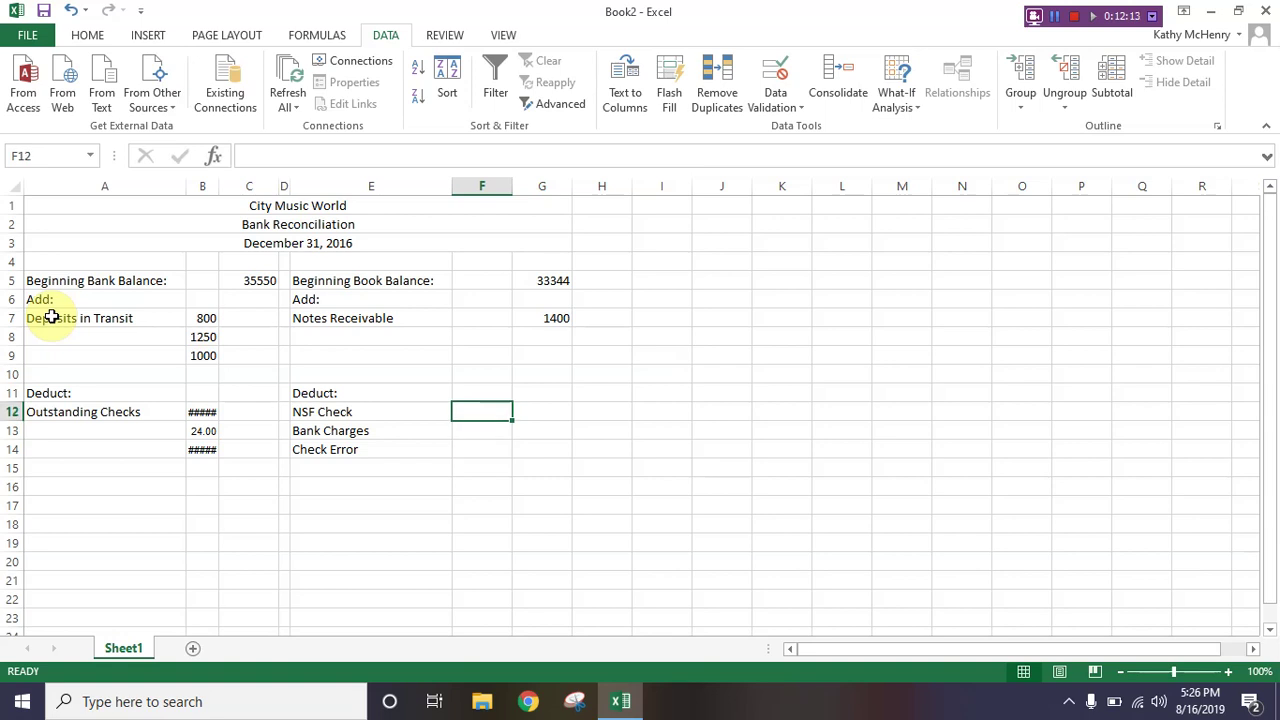
{"action": "type", "text": "528"}
{"action": "key", "text": "Return"}
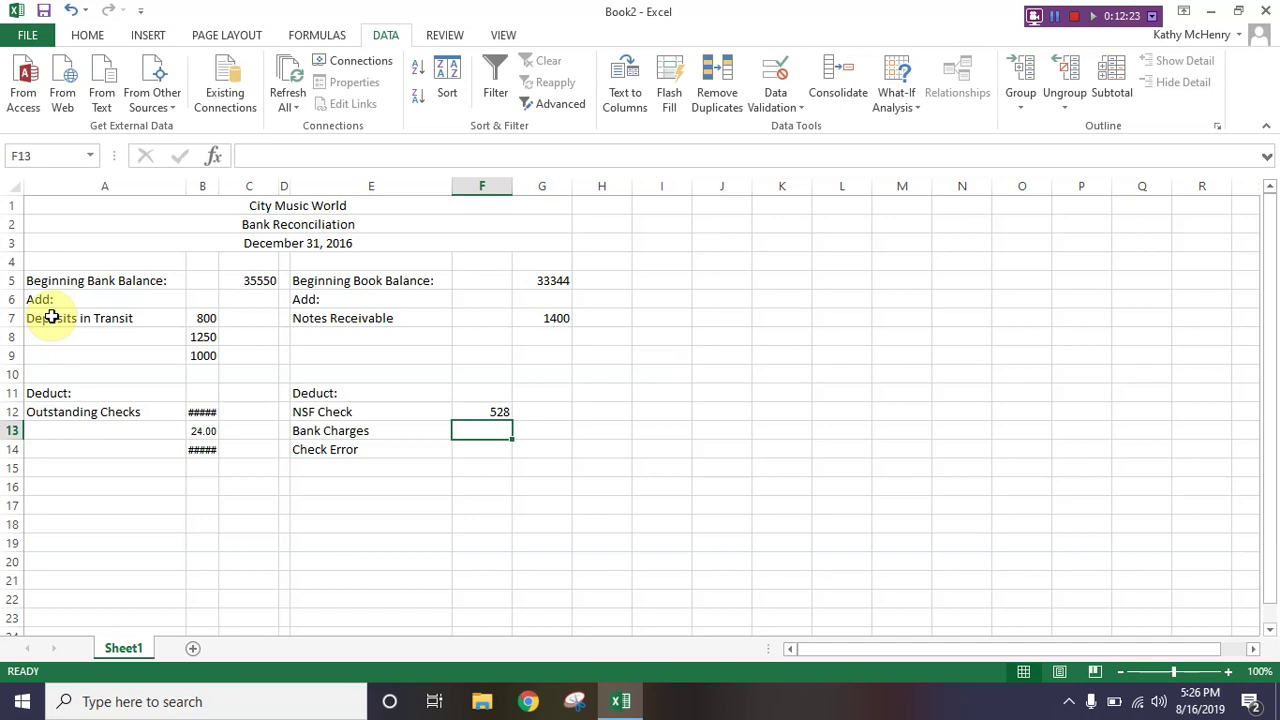
{"action": "type", "text": "150"}
{"action": "key", "text": "Return"}
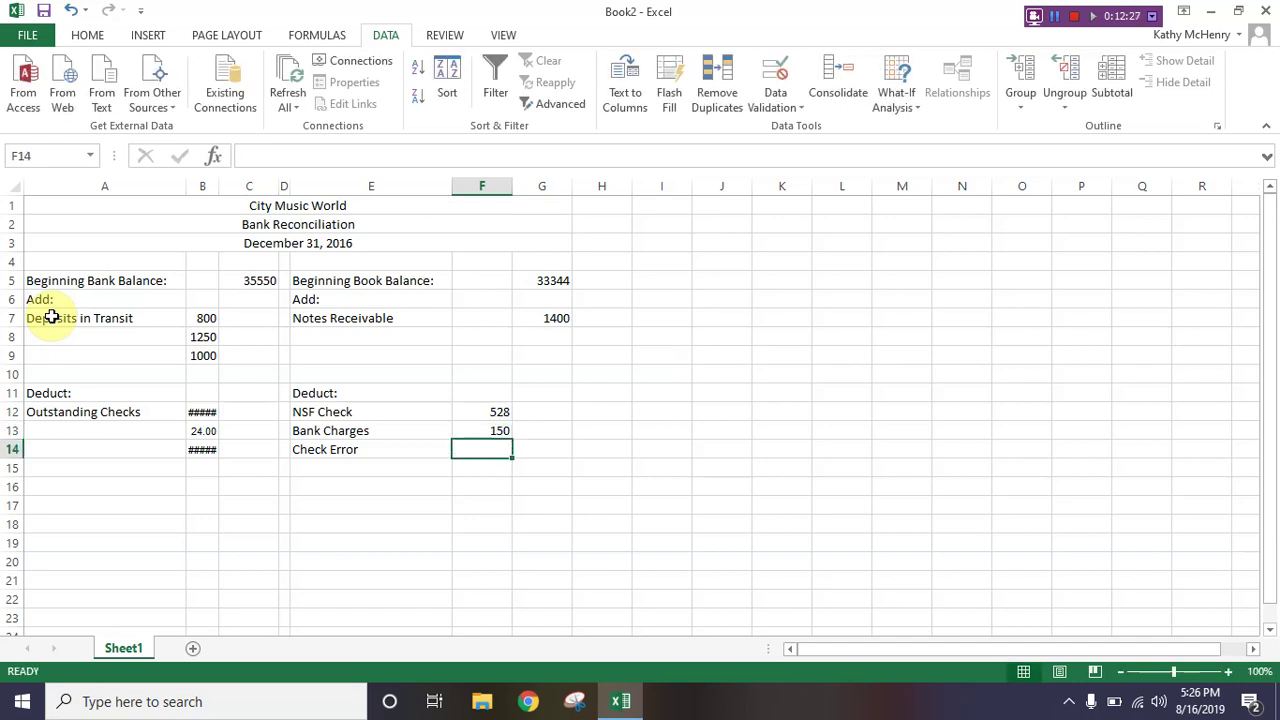
{"action": "type", "text": "300"}
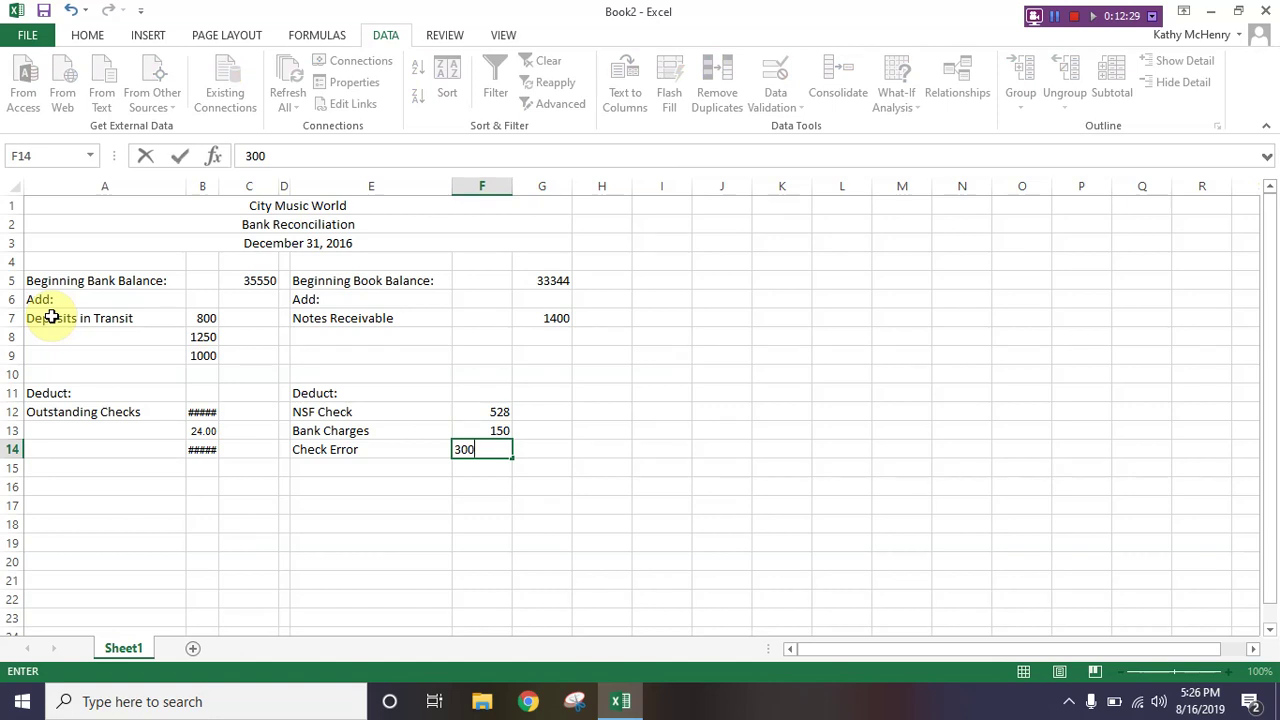
{"action": "key", "text": "Tab"}
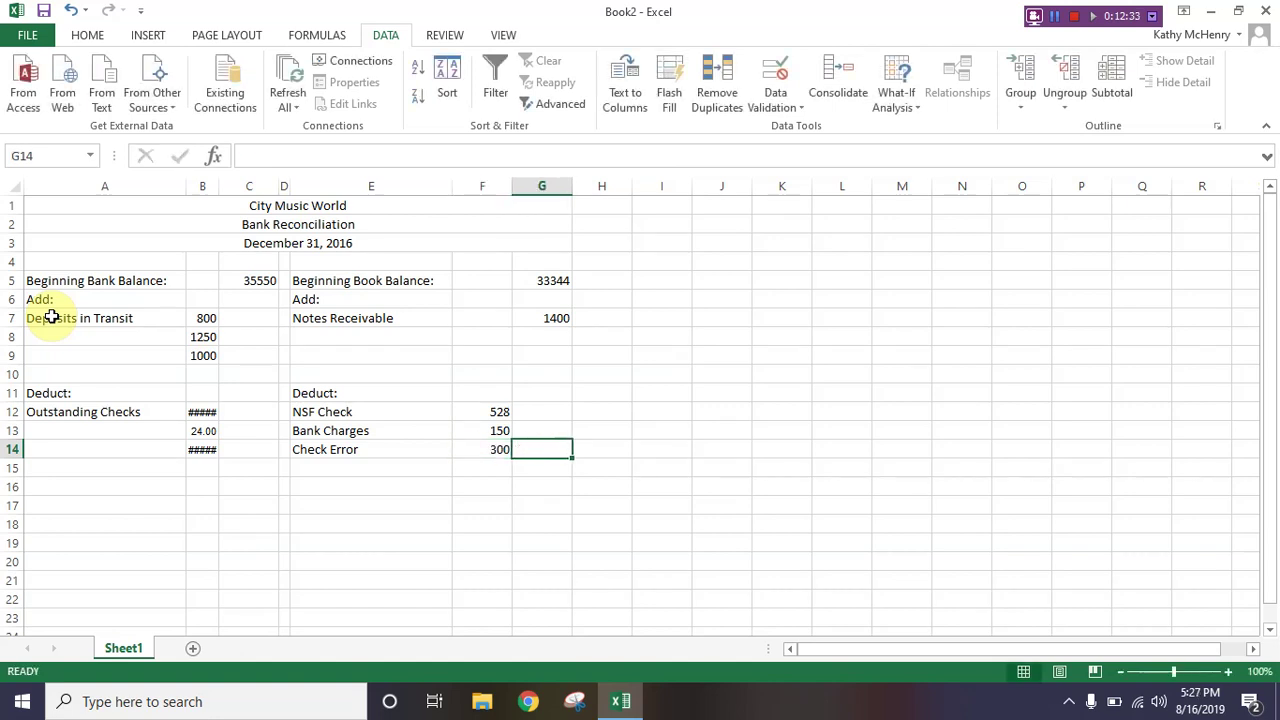
Step: Total the deposits in transit in C9 with the formula =SUM(B7:B9)
{"action": "key", "text": "Left"}
{"action": "key", "text": "Left"}
{"action": "key", "text": "Left"}
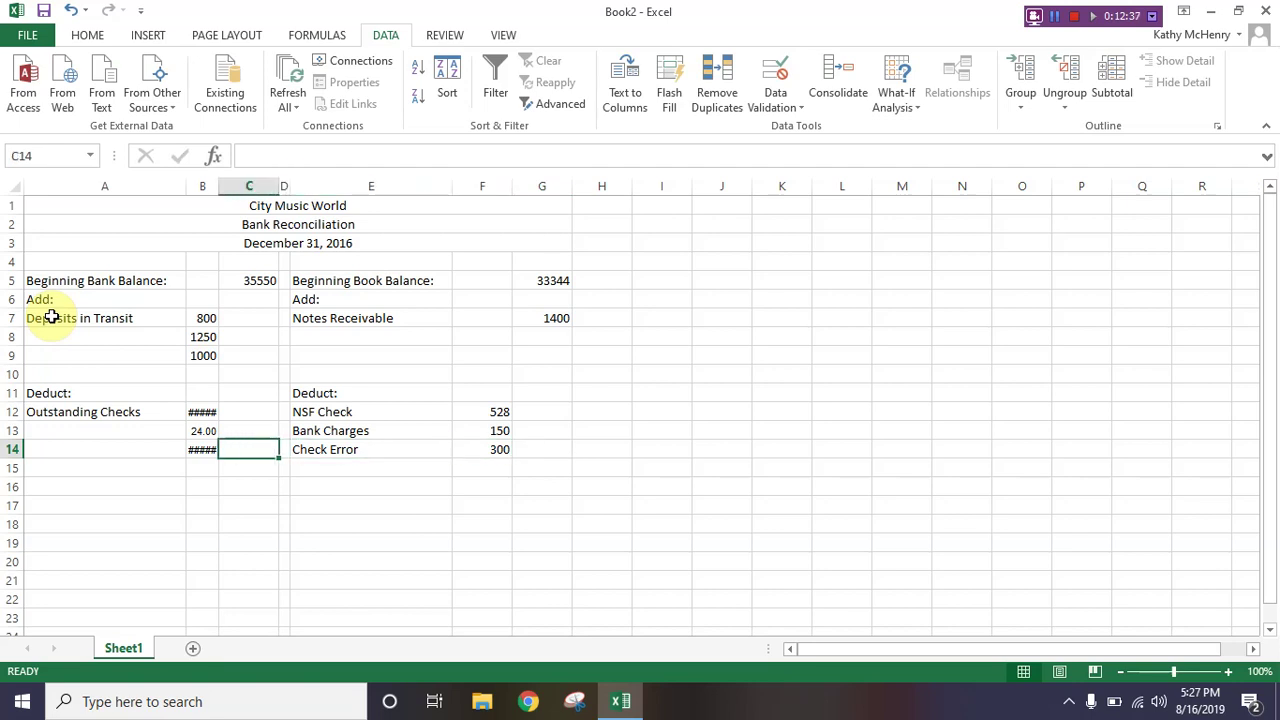
{"action": "key", "text": "Up"}
{"action": "key", "text": "Up"}
{"action": "key", "text": "Up"}
{"action": "key", "text": "Up"}
{"action": "key", "text": "Up"}
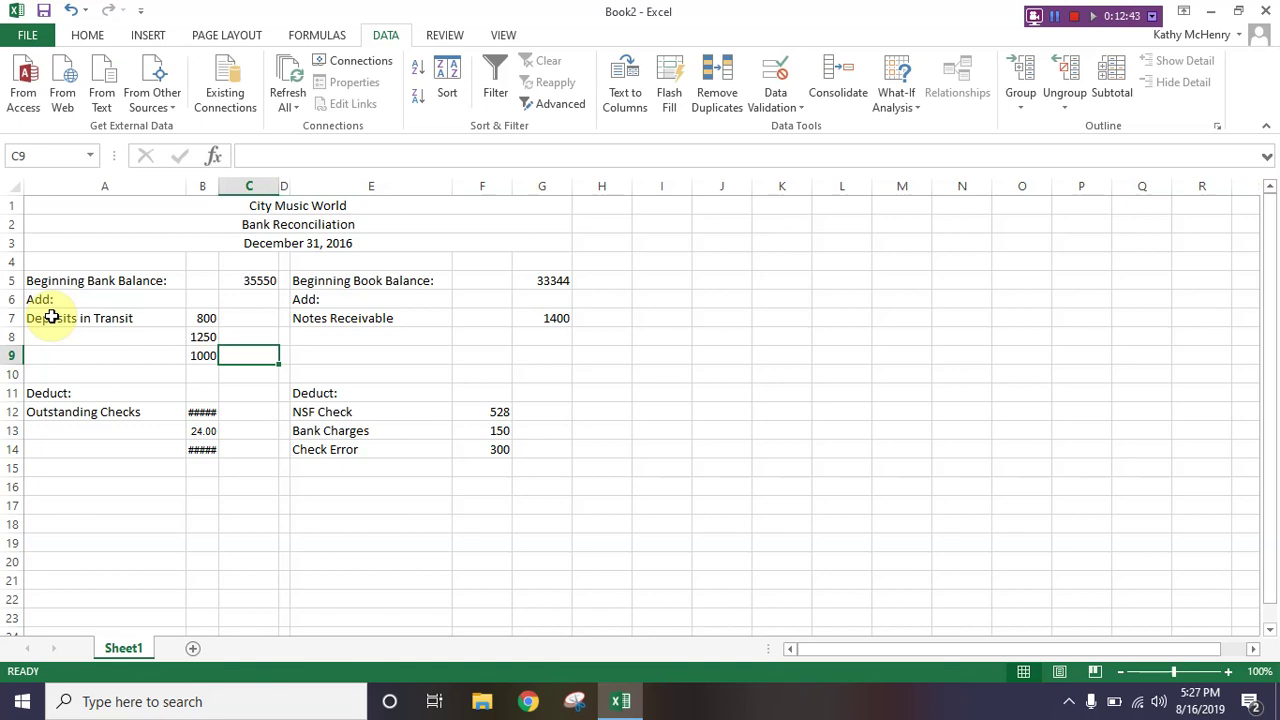
{"action": "type", "text": "=sum("}
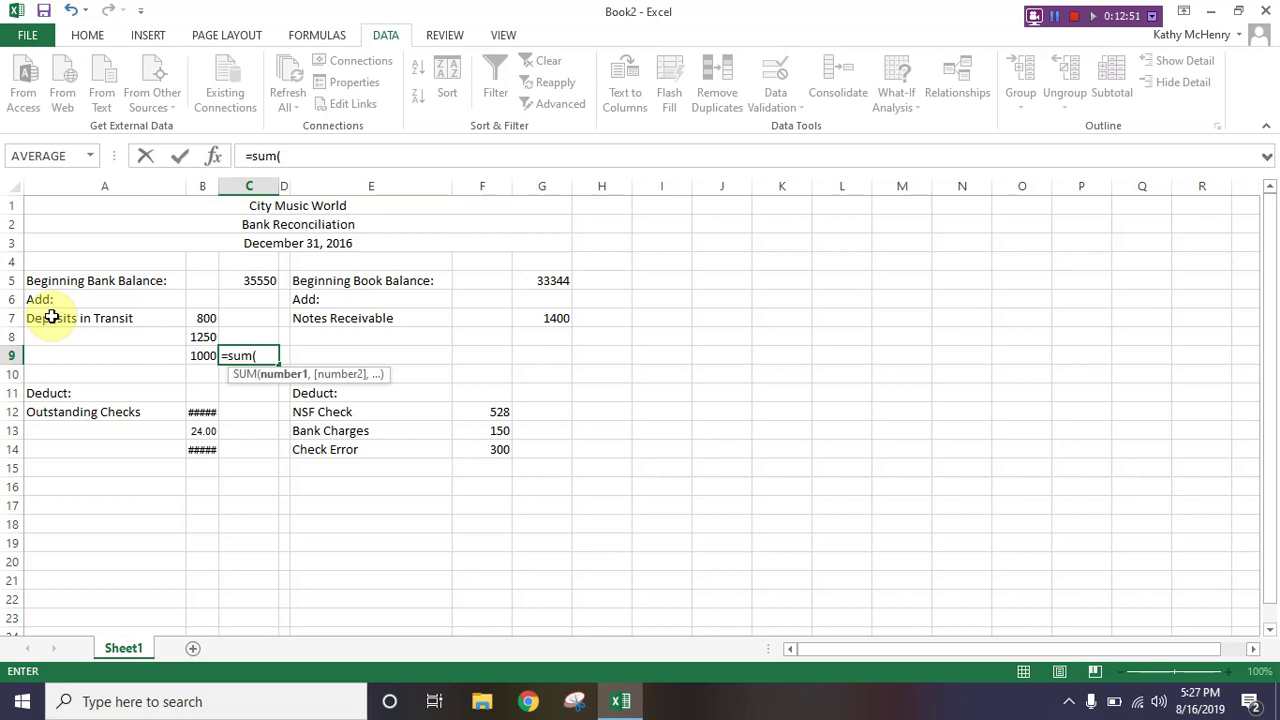
{"action": "type", "text": "b7:b9"}
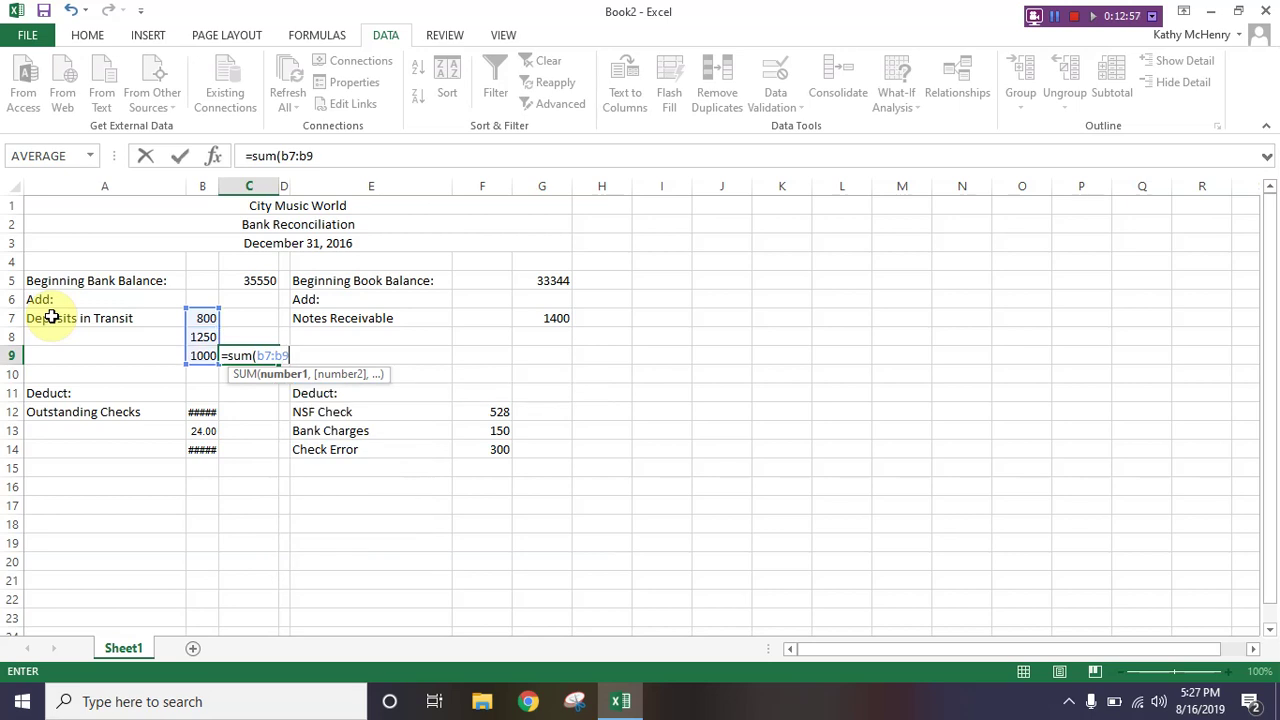
{"action": "type", "text": ")"}
{"action": "key", "text": "Return"}
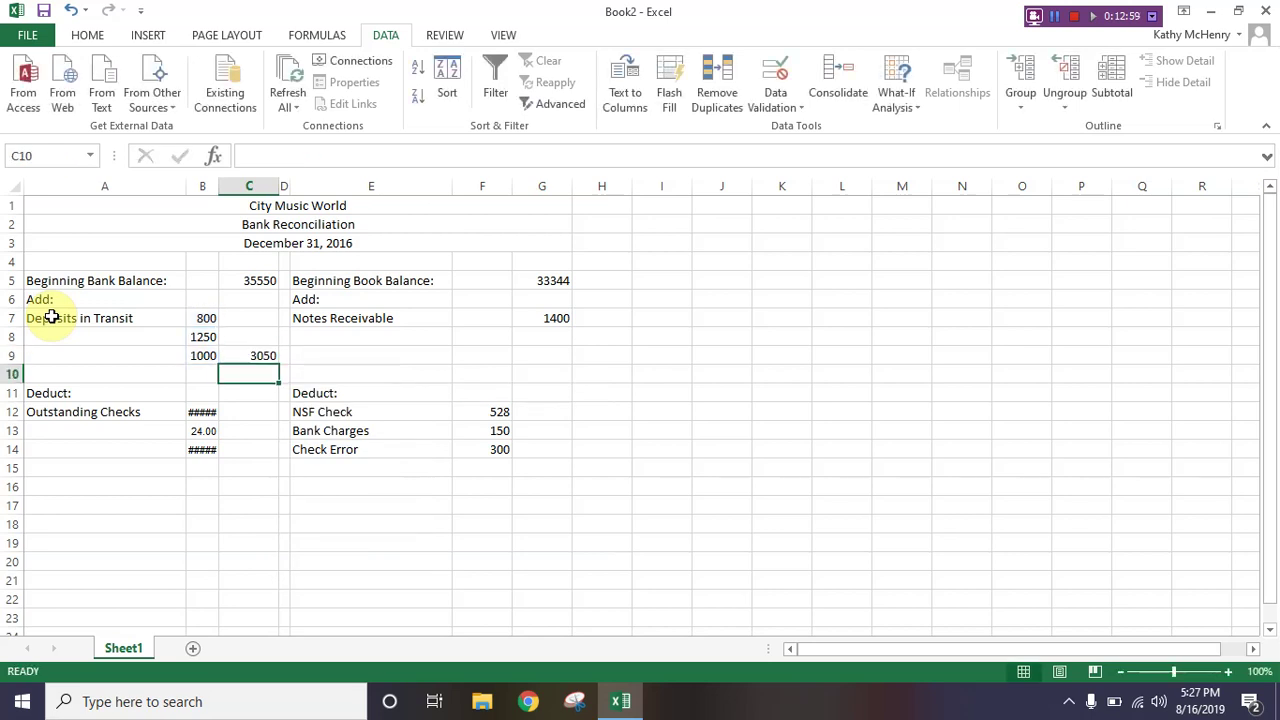
Step: Copy the C9 sum formula to C14 and G14 to total the outstanding checks and the book deductions
{"action": "left_click", "coordinate": [262, 356]}
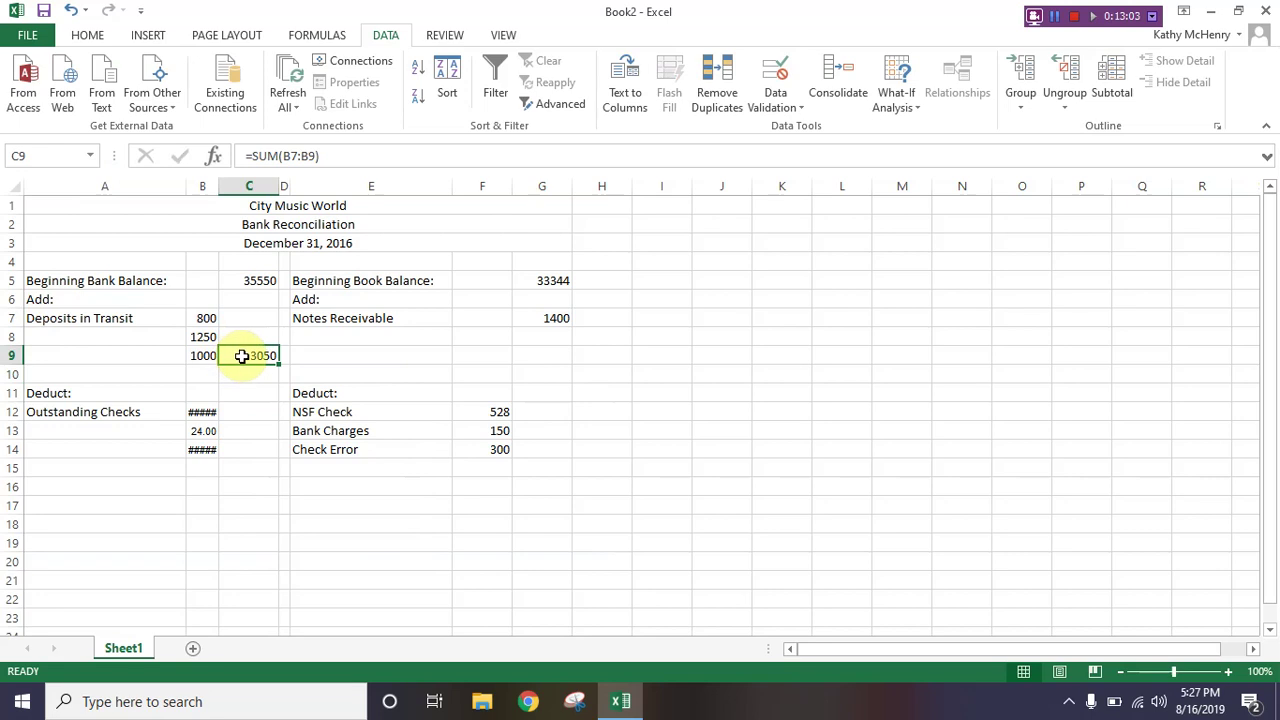
{"action": "right_click", "coordinate": [242, 356]}
{"action": "left_click", "coordinate": [283, 340]}
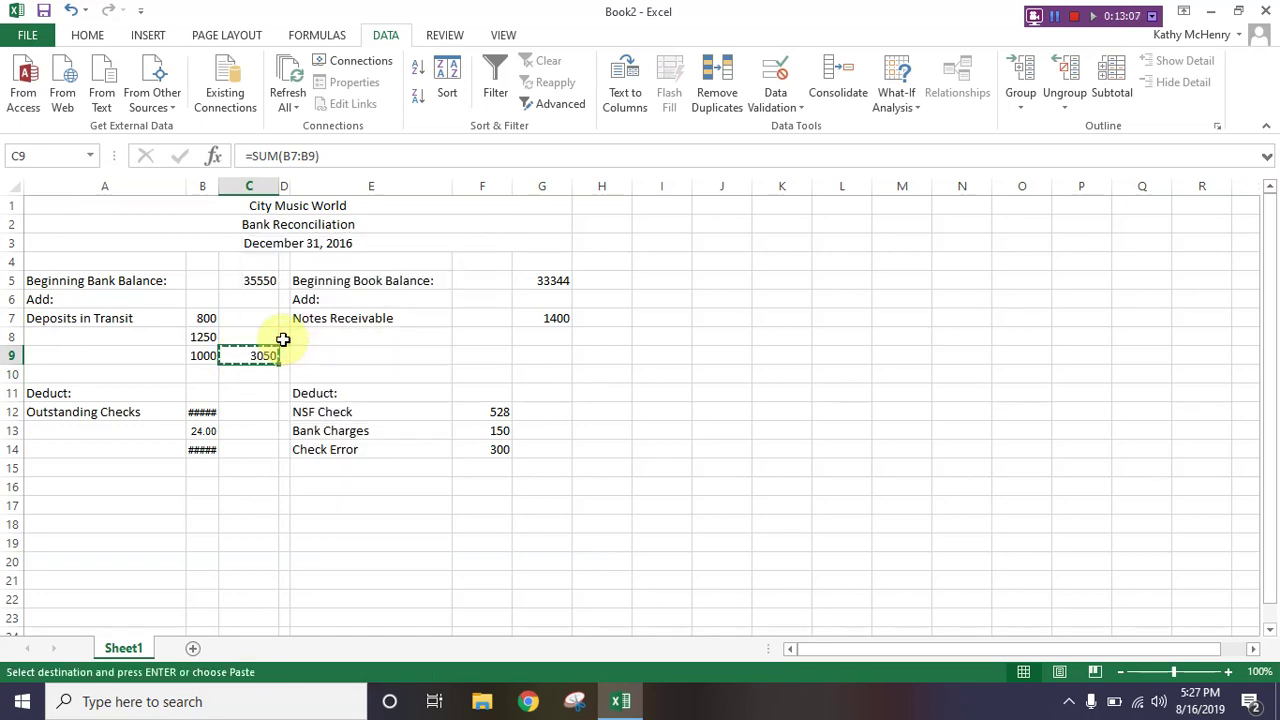
{"action": "right_click", "coordinate": [235, 452]}
{"action": "left_click", "coordinate": [277, 162]}
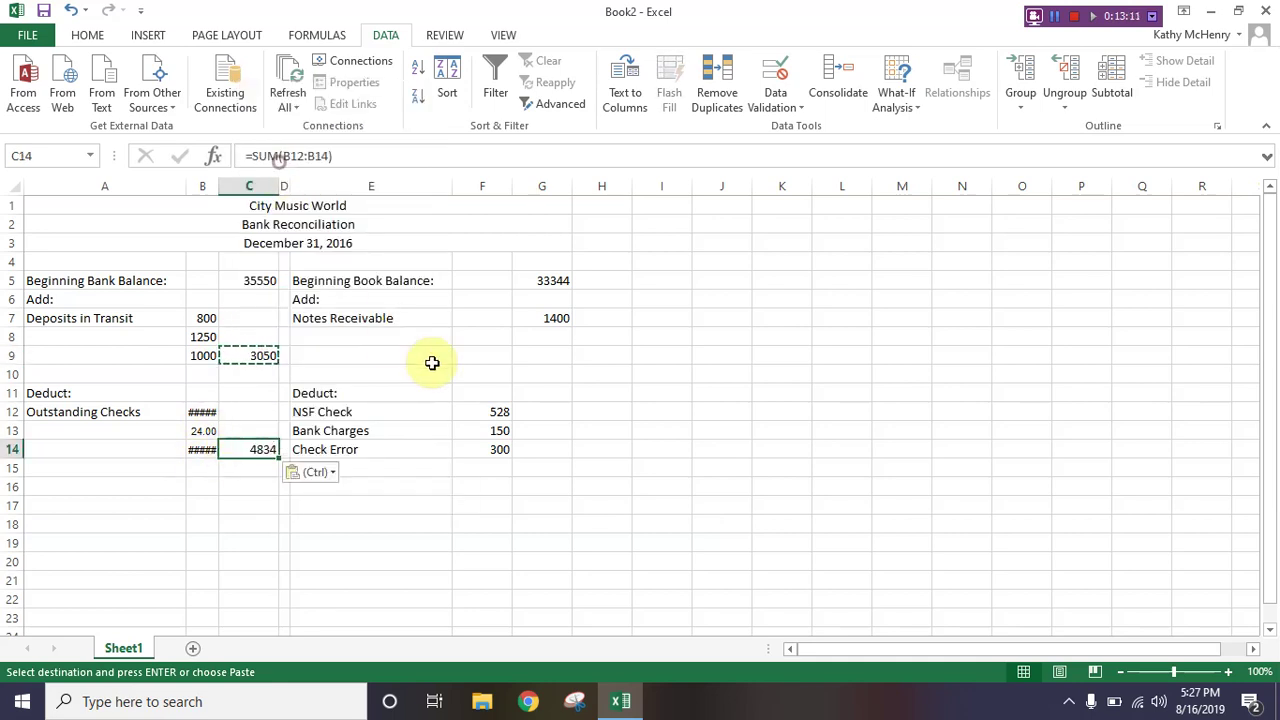
{"action": "left_click", "coordinate": [547, 457]}
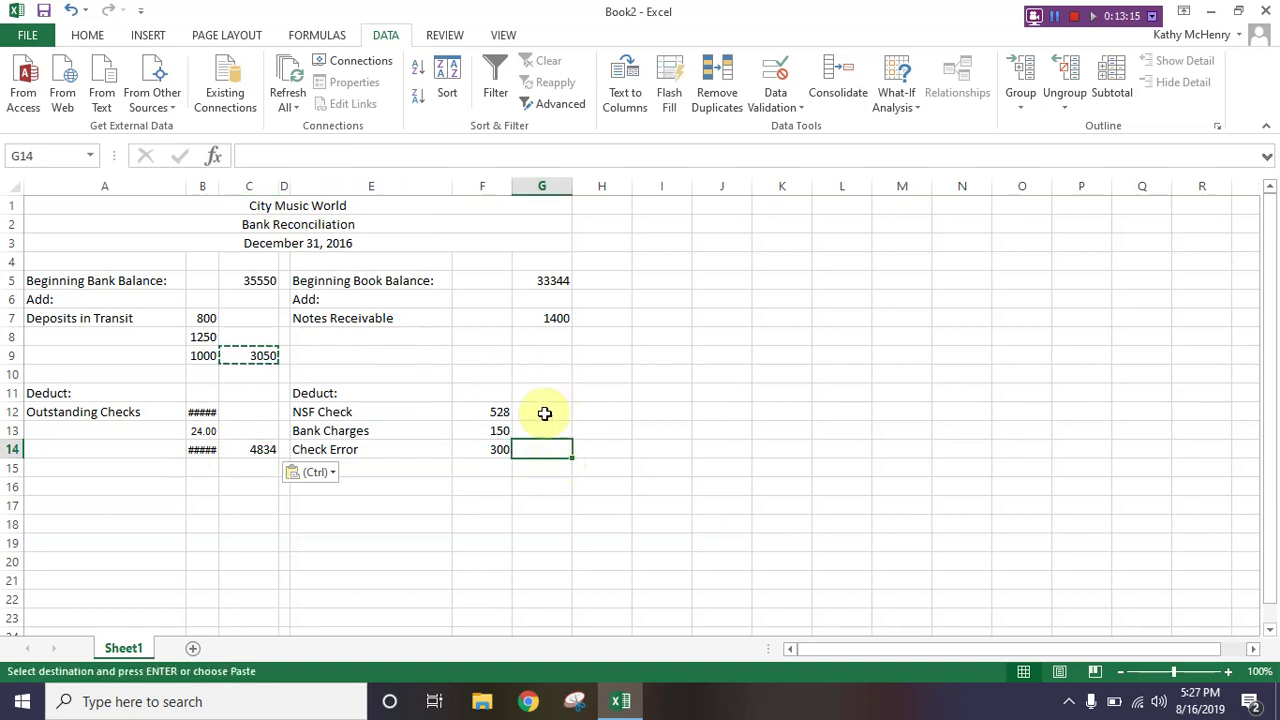
{"action": "right_click", "coordinate": [533, 456]}
{"action": "left_click", "coordinate": [572, 166]}
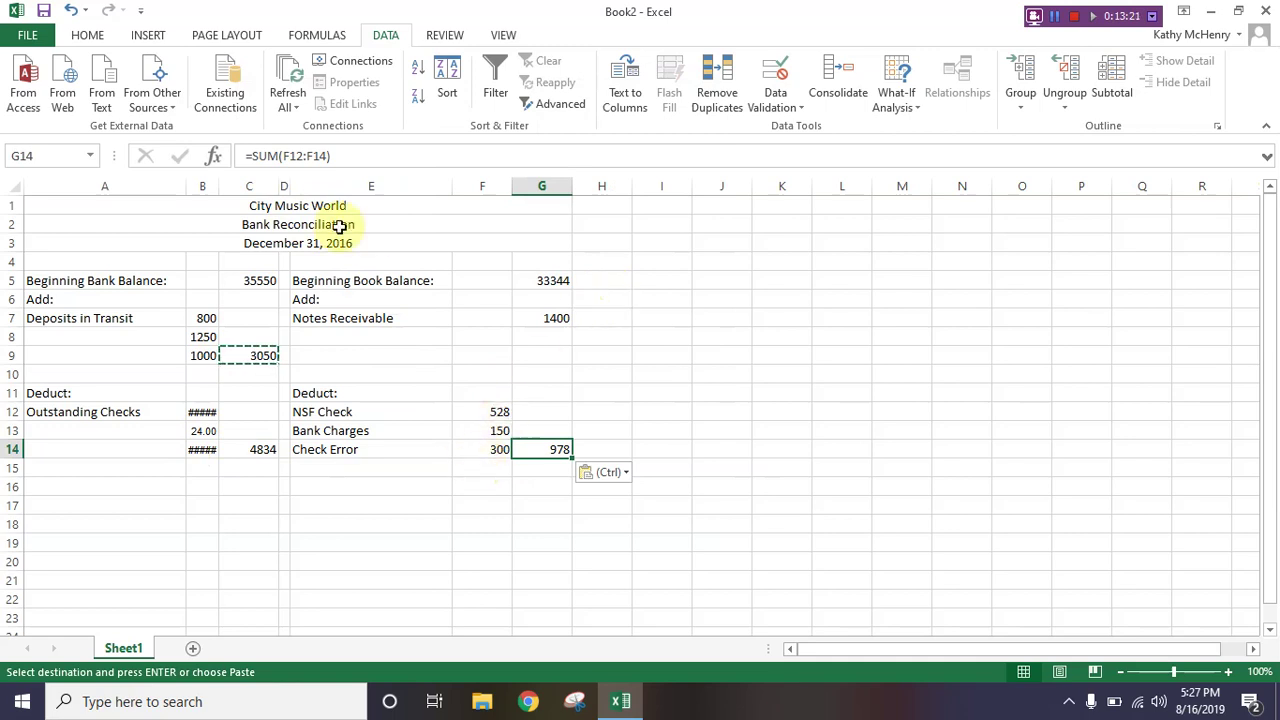
{"action": "left_click", "coordinate": [248, 449]}
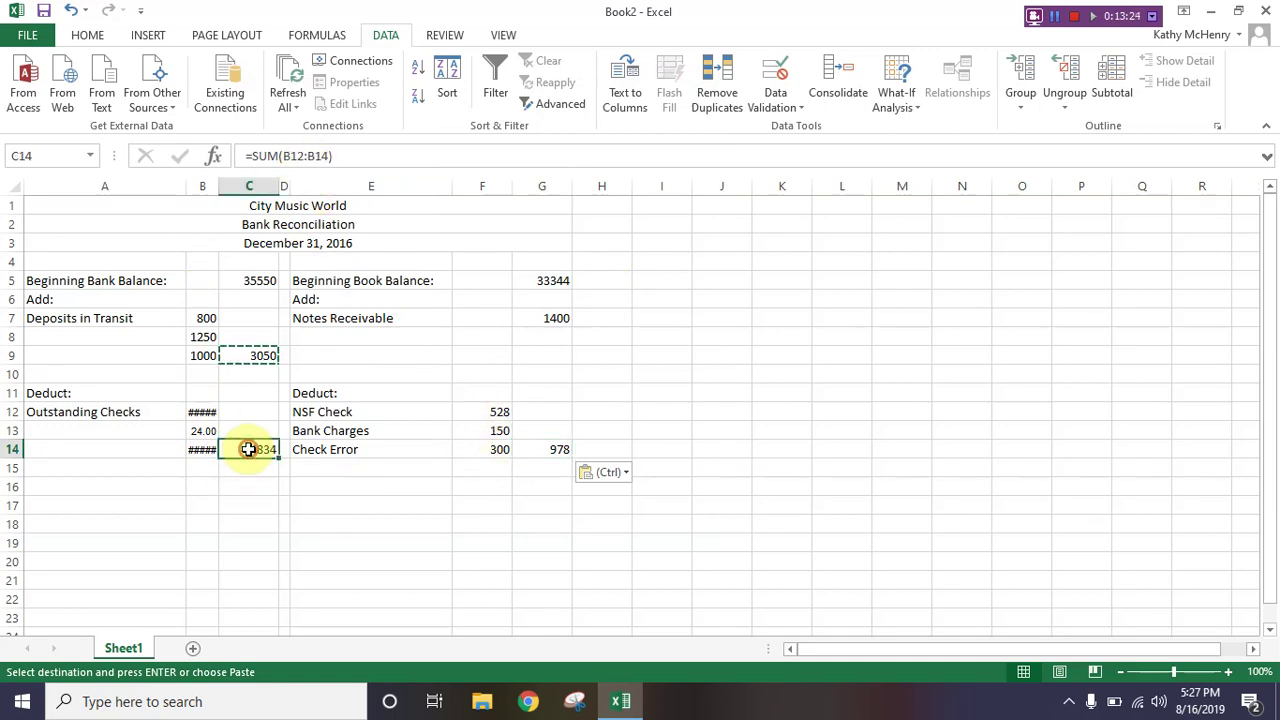
{"action": "left_click", "coordinate": [249, 357]}
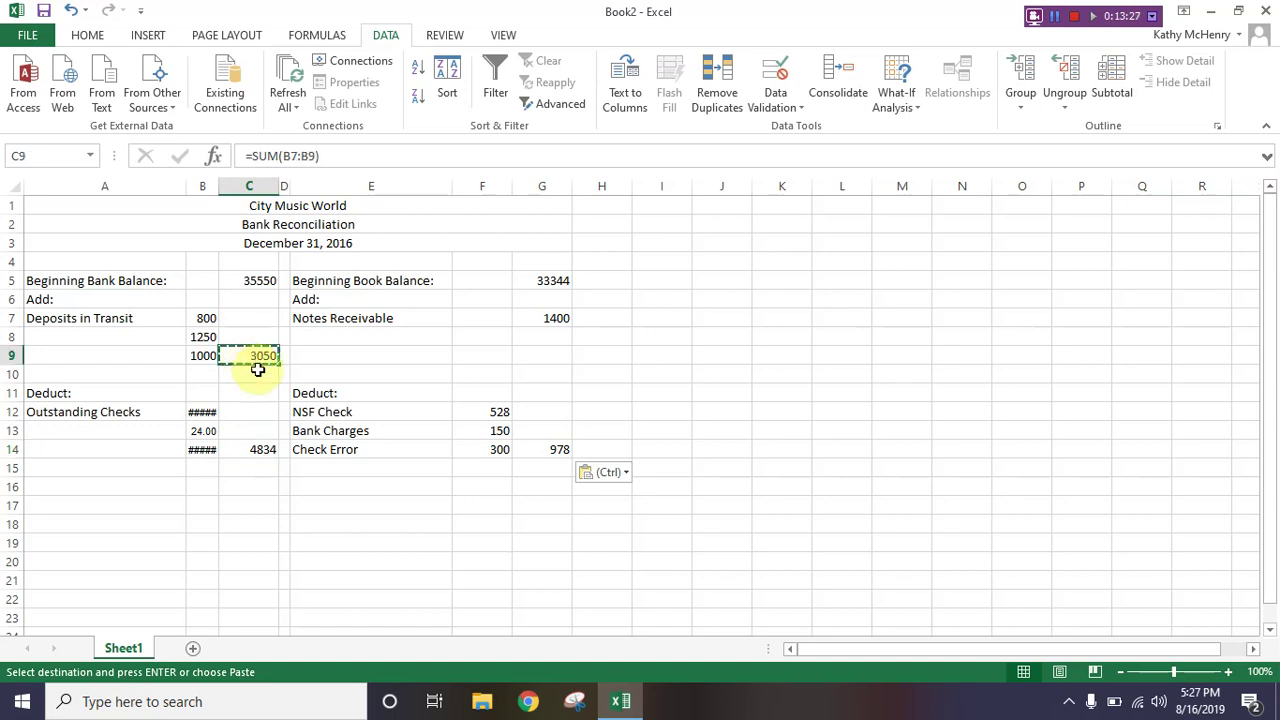
{"action": "left_click", "coordinate": [559, 452]}
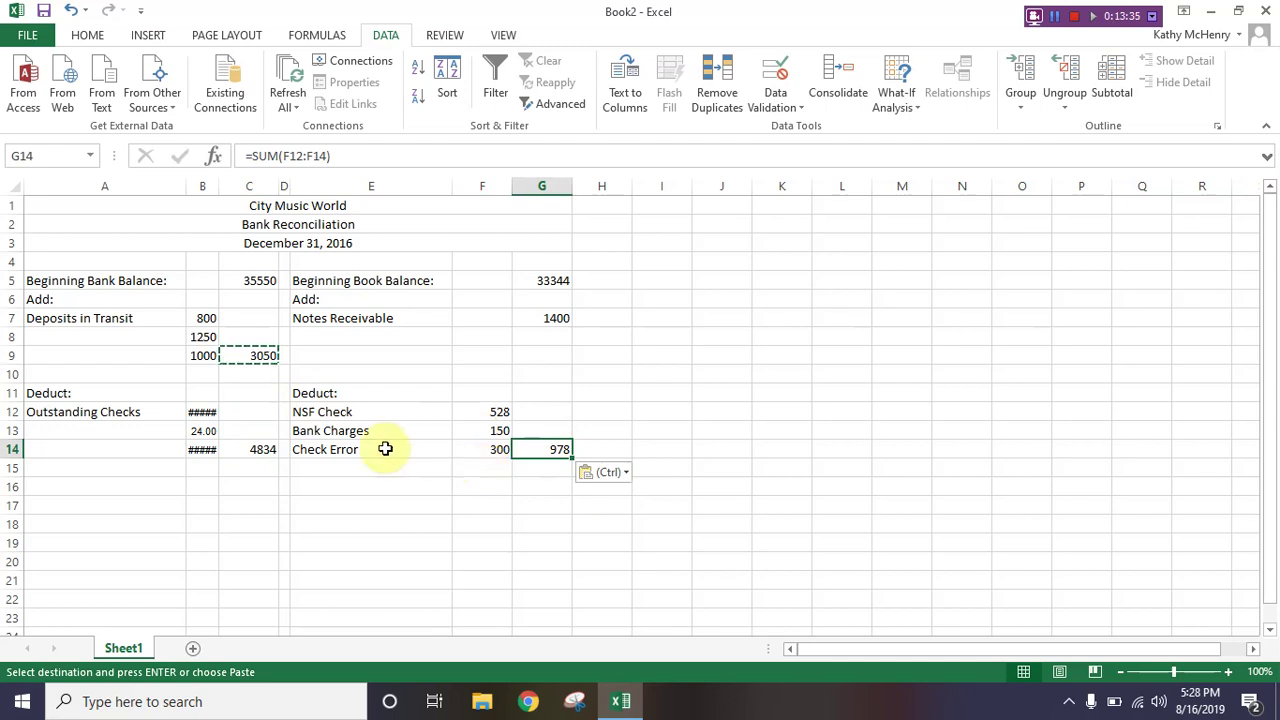
Step: Add the bank balance and deposits in transit in C10 with =SUM(C5:C9)
{"action": "left_click", "coordinate": [248, 375]}
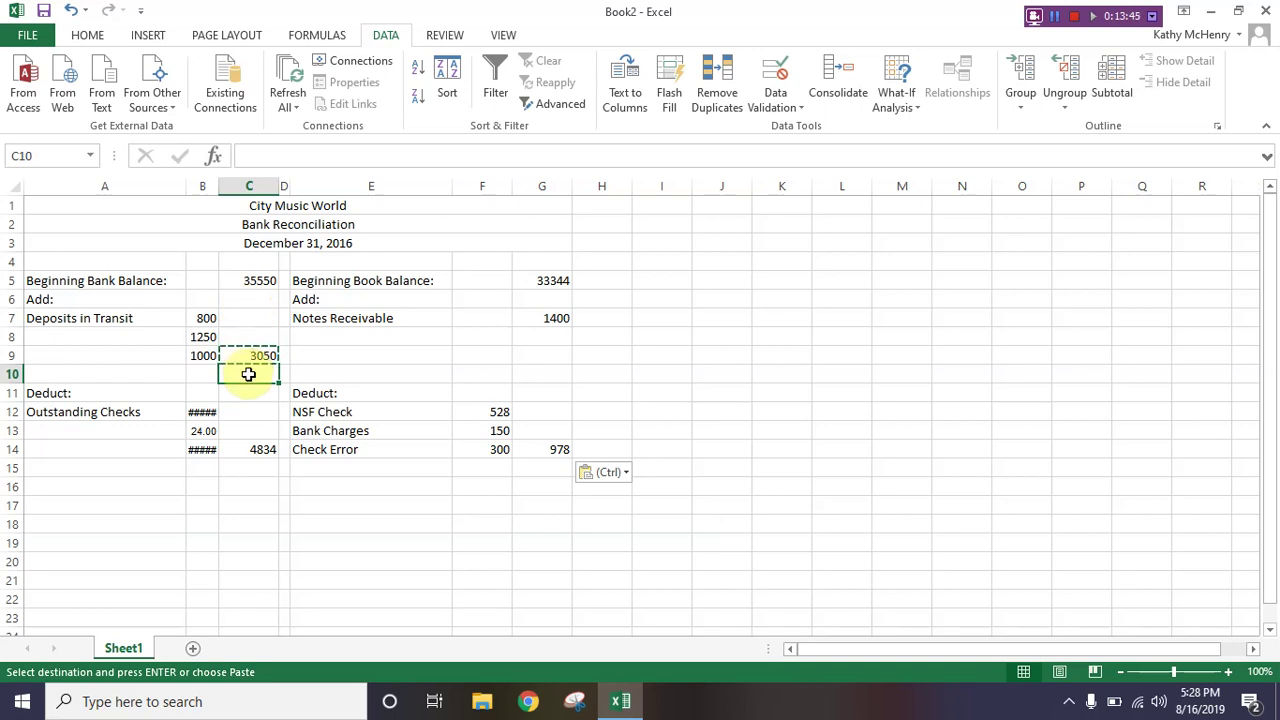
{"action": "type", "text": "="}
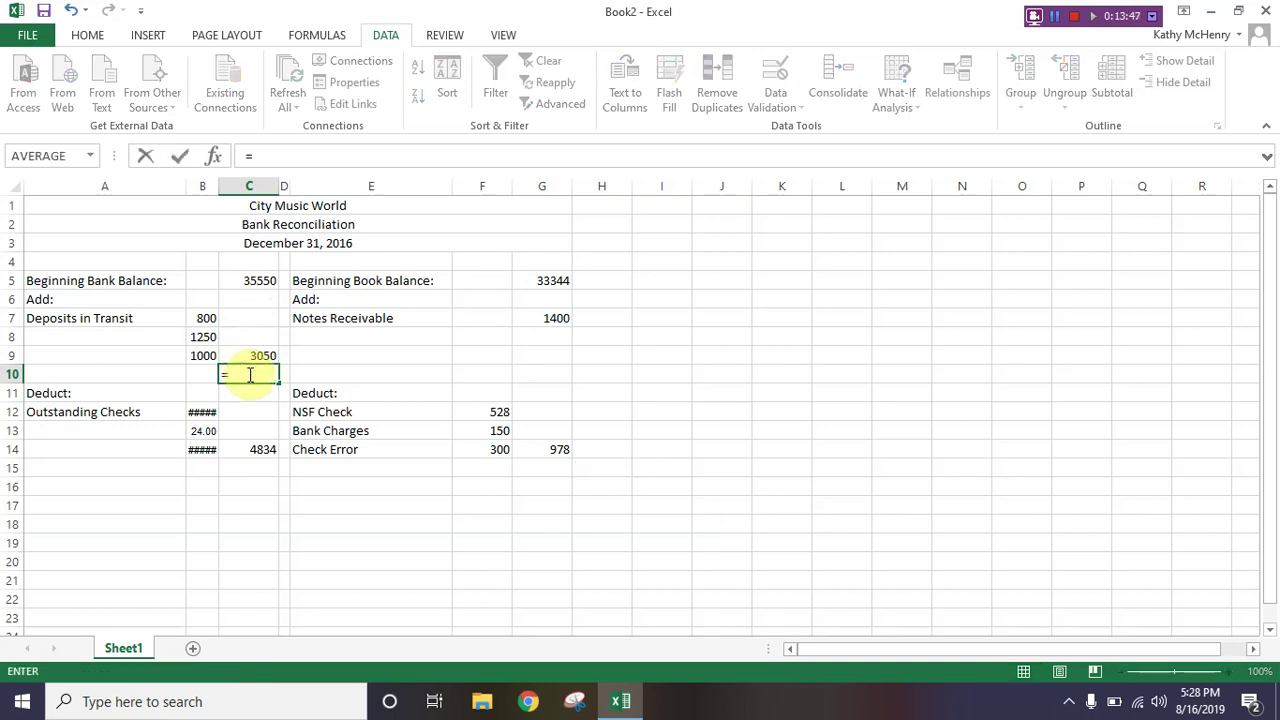
{"action": "type", "text": "sum("}
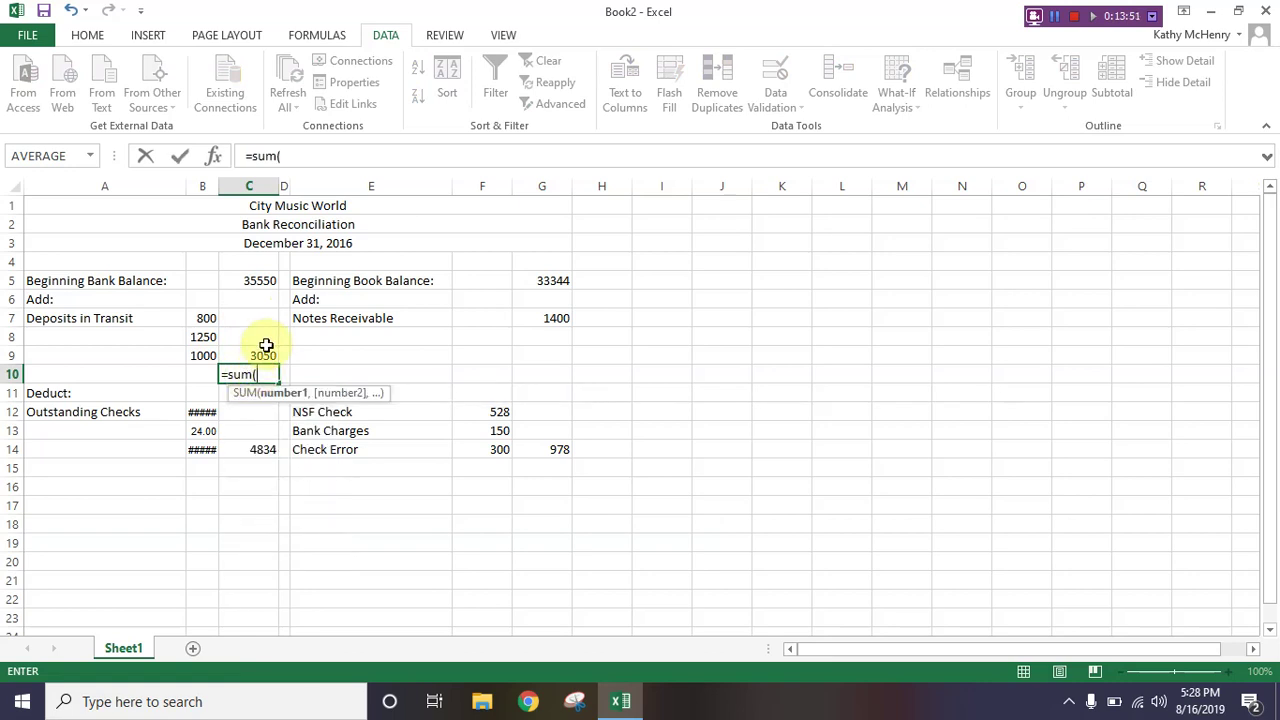
{"action": "type", "text": "c5:"}
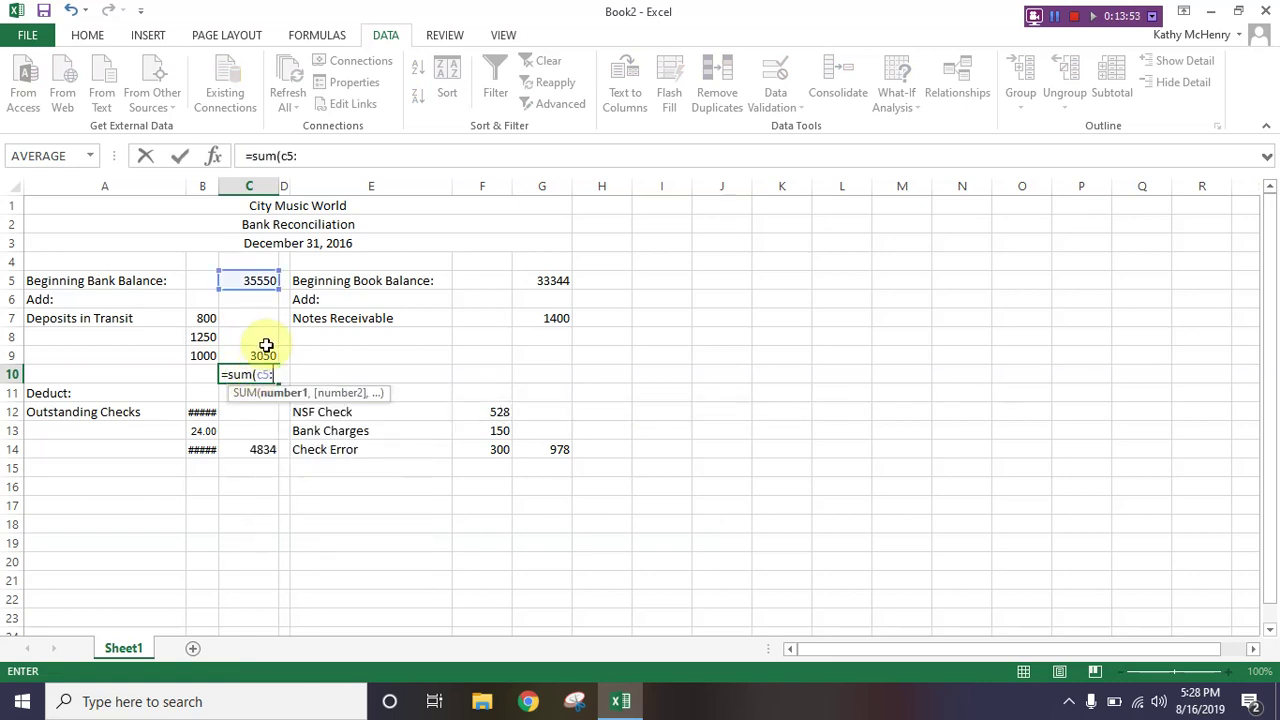
{"action": "type", "text": "c9"}
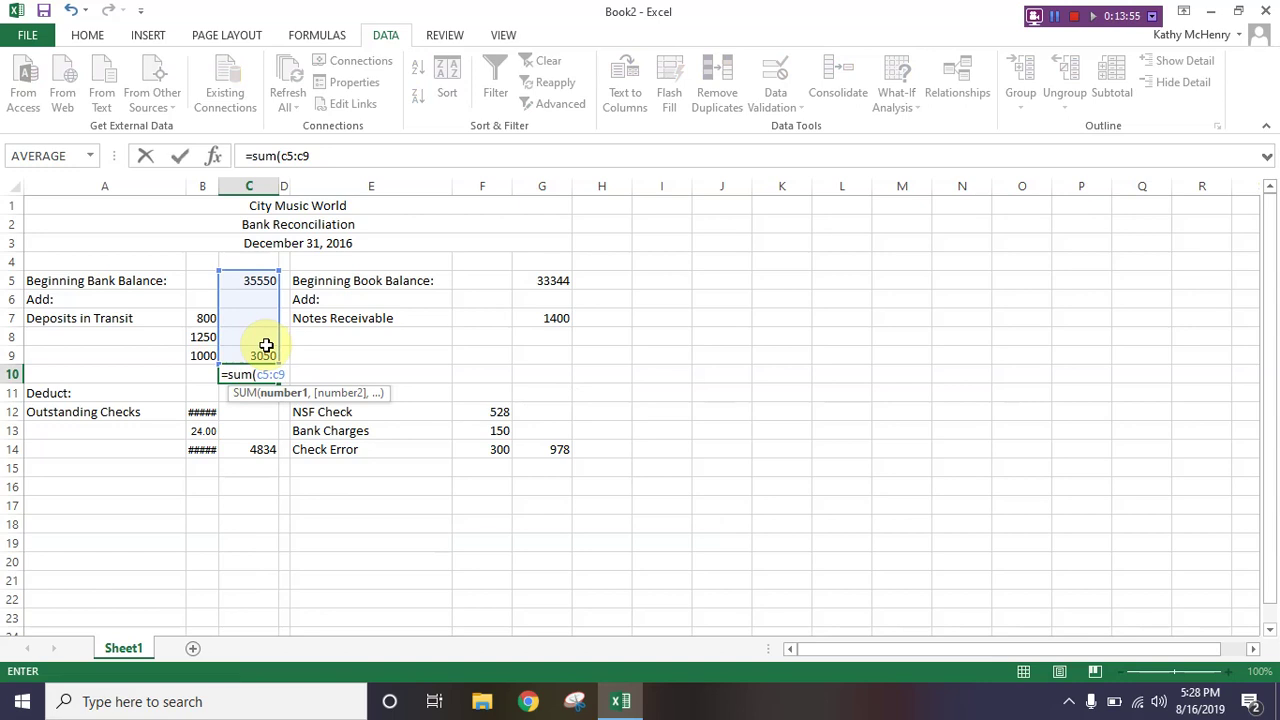
{"action": "key", "text": "Return"}
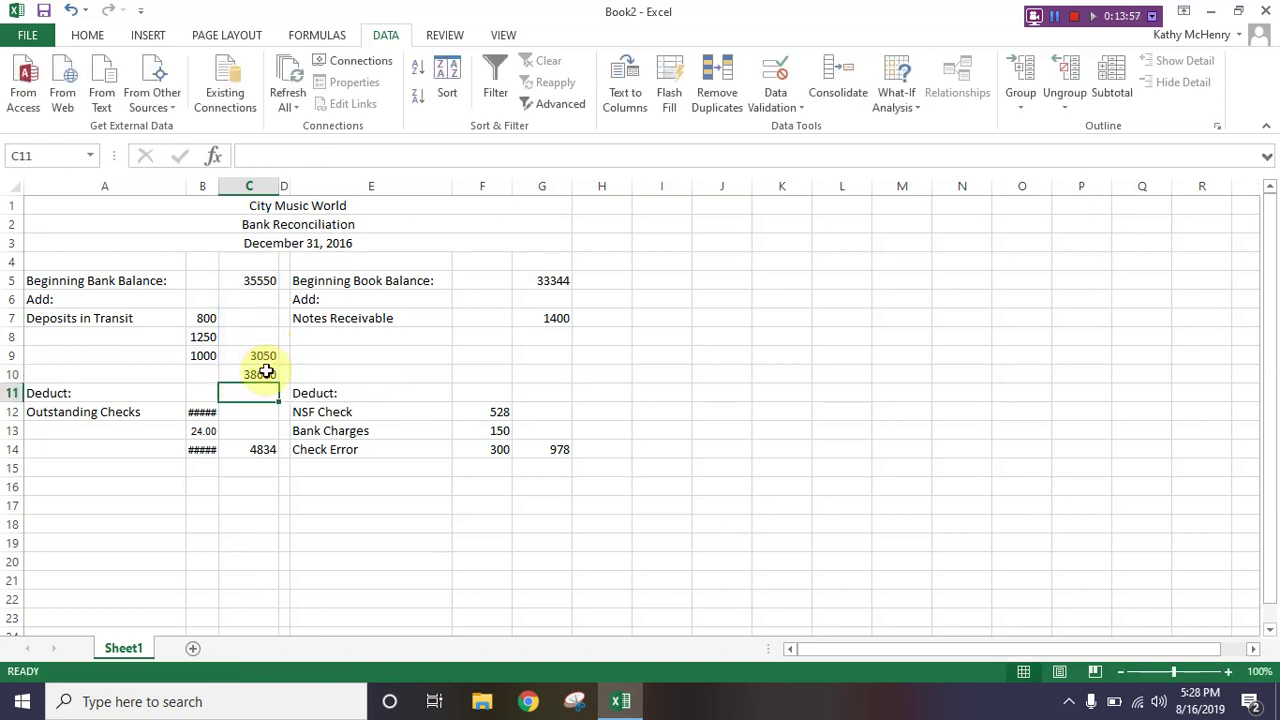
Step: Copy the C10 subtotal formula to G10 for the book side
{"action": "left_click", "coordinate": [265, 372]}
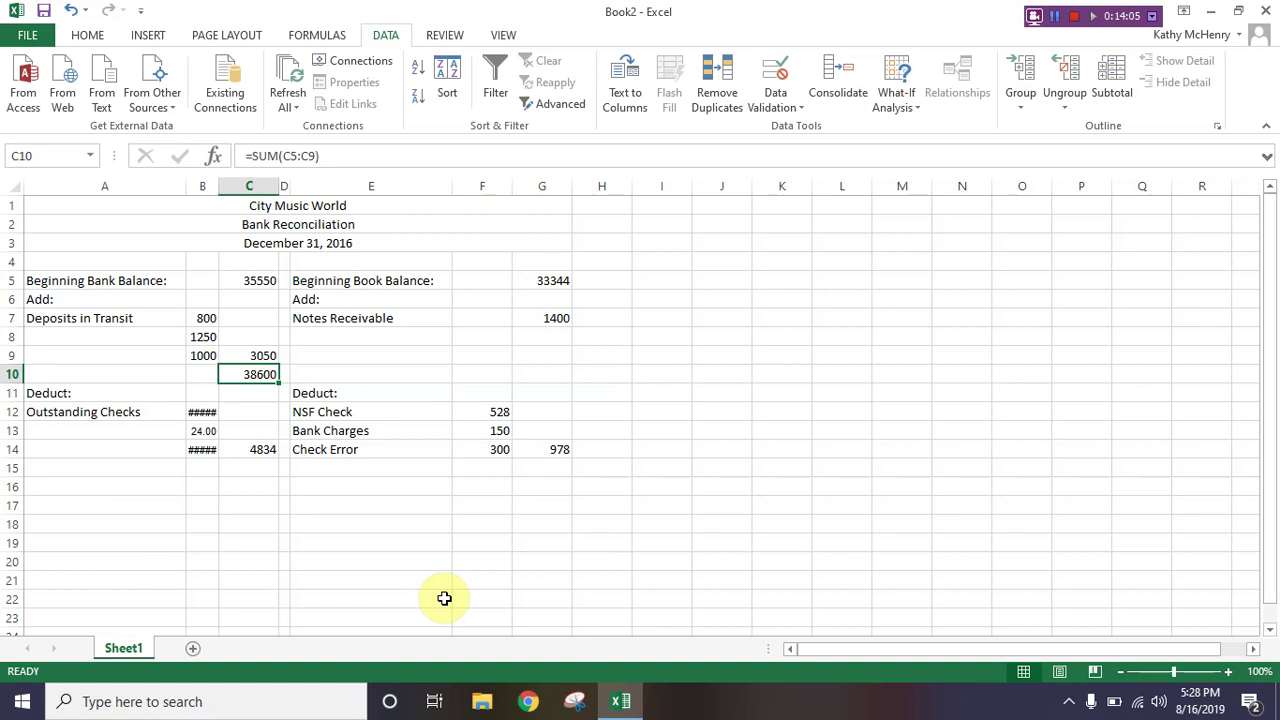
{"action": "key", "text": "ctrl+c"}
{"action": "left_click", "coordinate": [550, 389]}
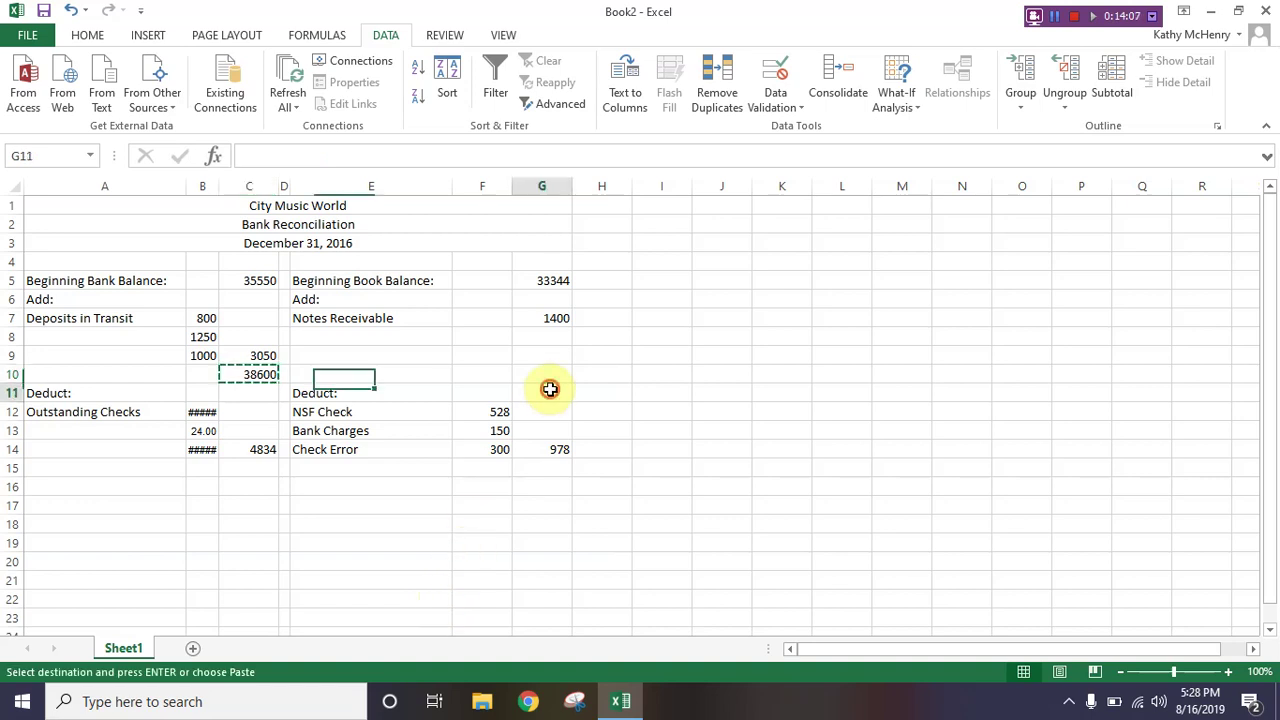
{"action": "left_click", "coordinate": [543, 372]}
{"action": "key", "text": "ctrl+v"}
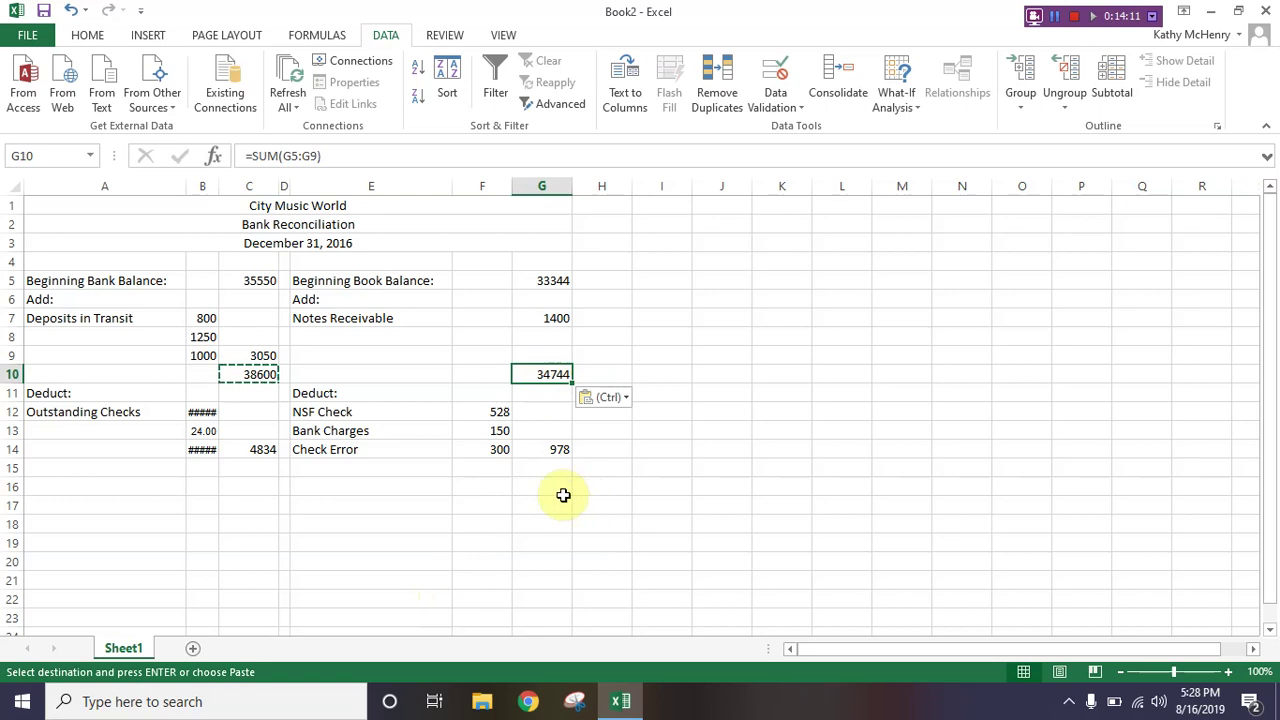
Step: Calculate the adjusted bank balance in C15 with the formula =C10-C14
{"action": "left_click", "coordinate": [250, 470]}
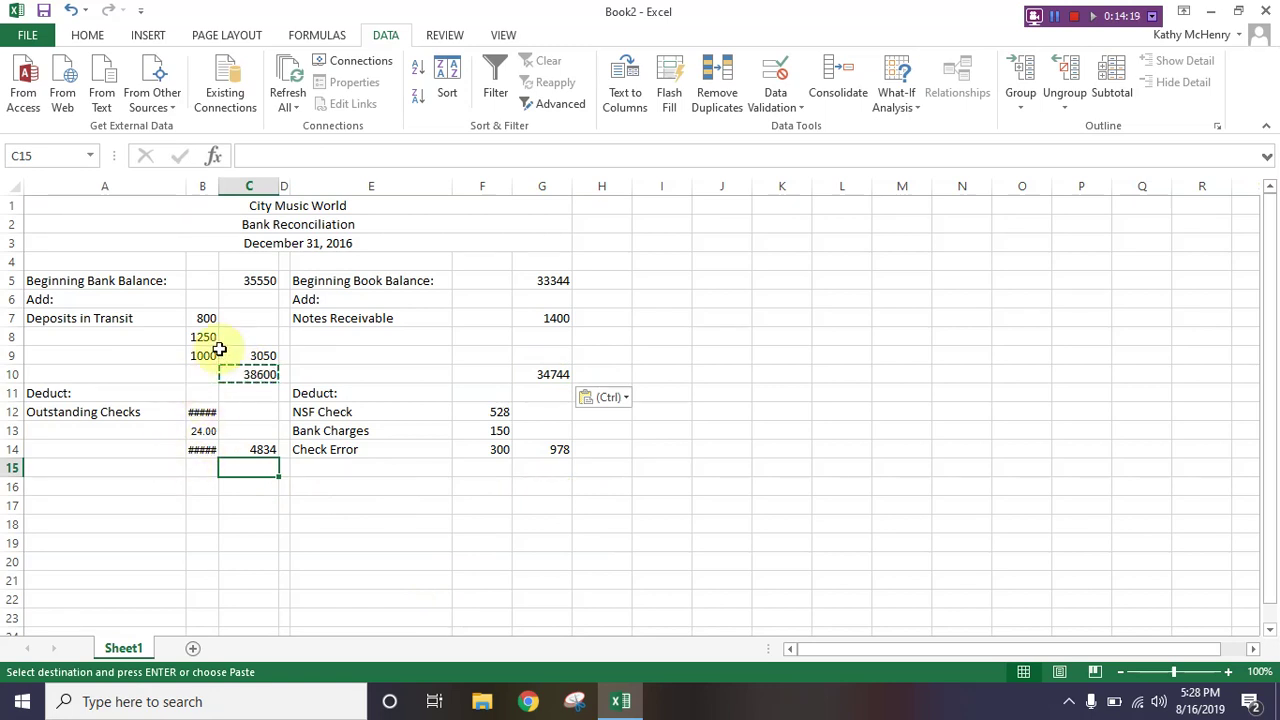
{"action": "type", "text": "=ce"}
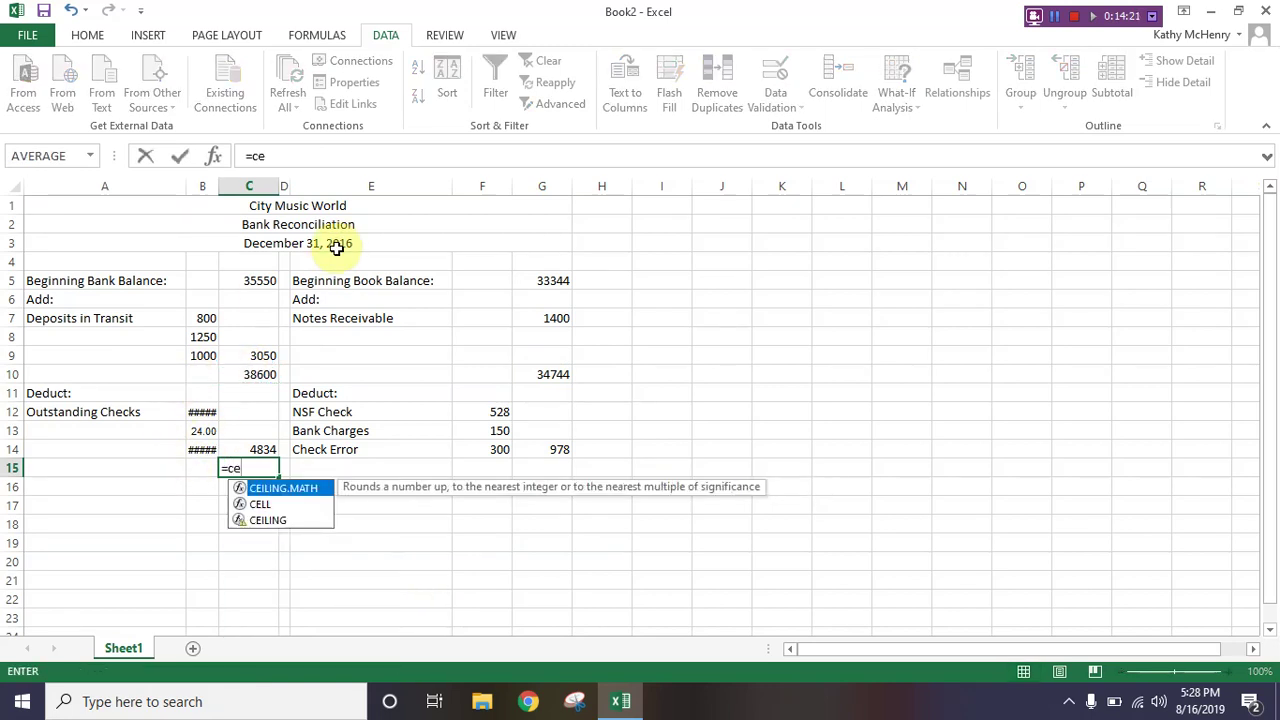
{"action": "key", "text": "BackSpace"}
{"action": "type", "text": "19"}
{"action": "key", "text": "BackSpace"}
{"action": "type", "text": "0-"}
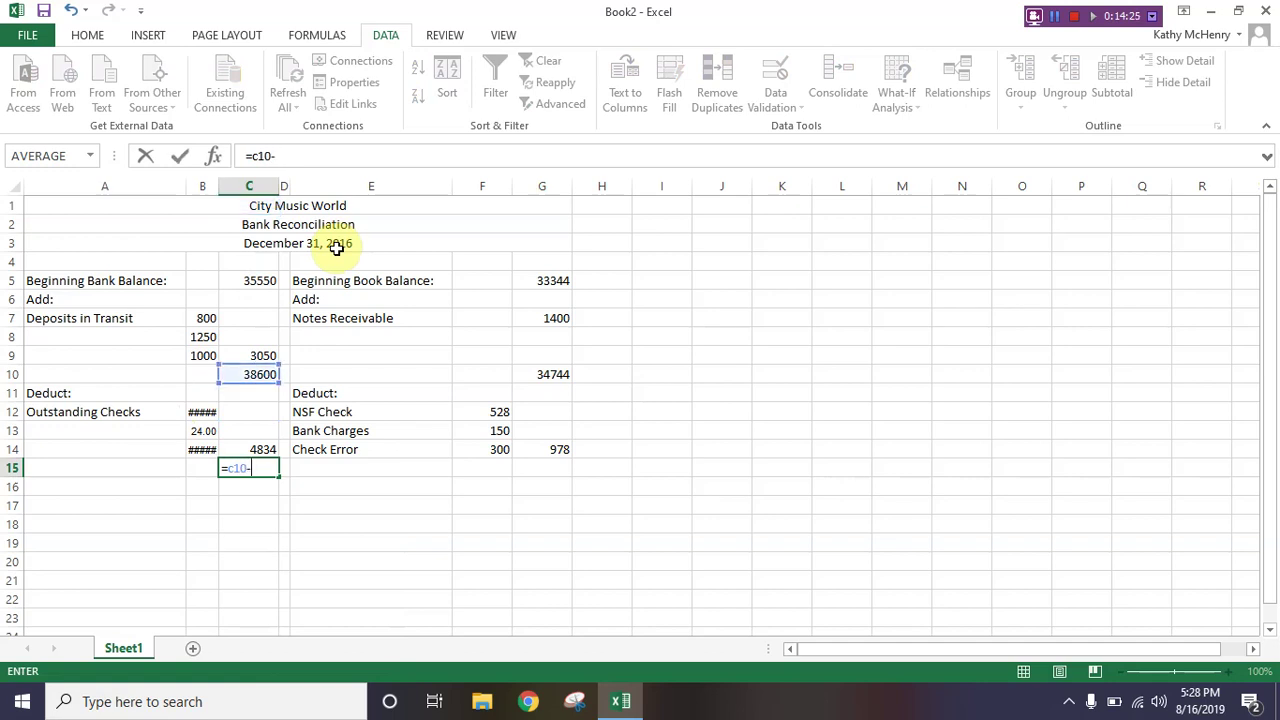
{"action": "type", "text": "c14"}
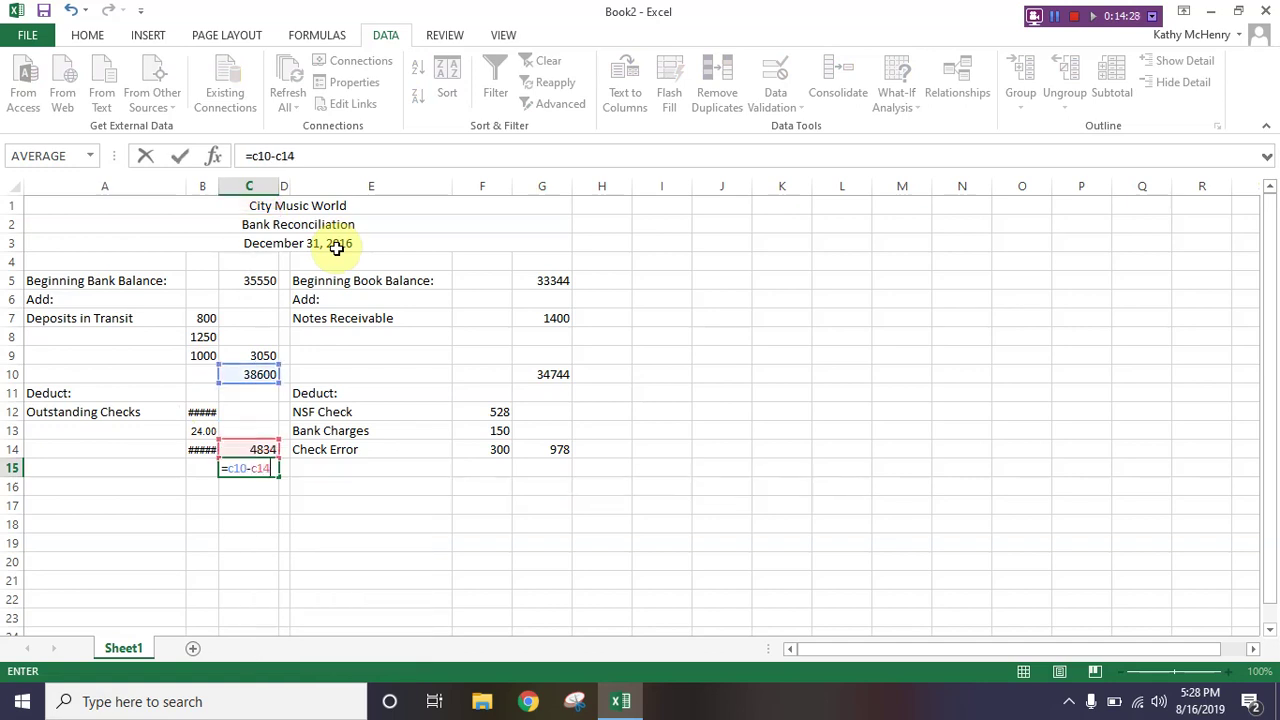
{"action": "key", "text": "Return"}
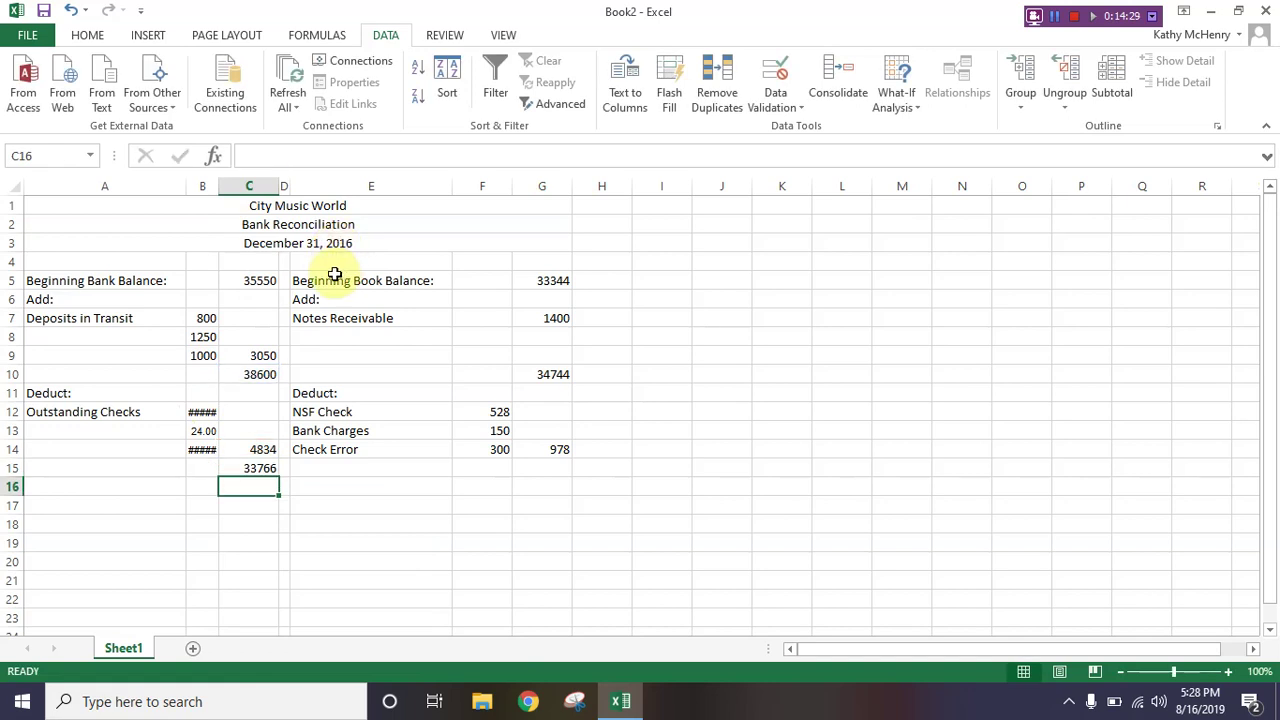
Step: Copy the C15 subtraction formula to G15 to calculate the adjusted book balance
{"action": "left_click", "coordinate": [255, 466]}
{"action": "key", "text": "ctrl+c"}
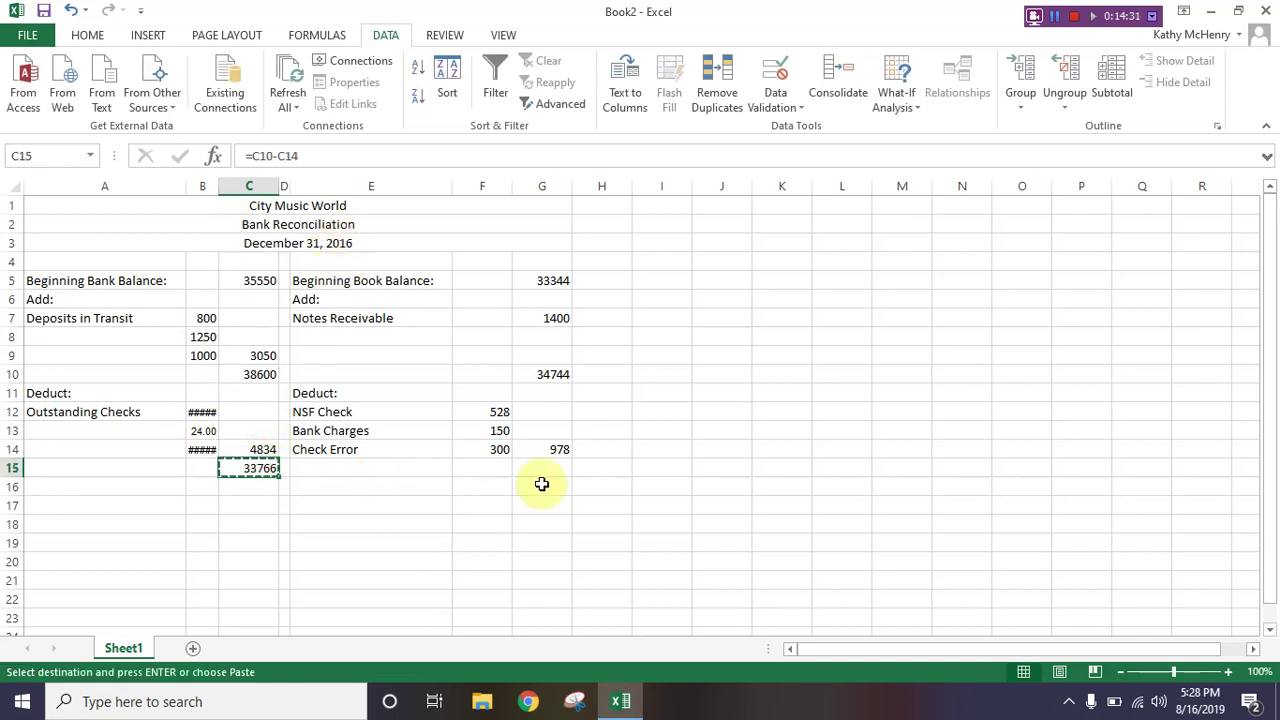
{"action": "left_click", "coordinate": [555, 468]}
{"action": "key", "text": "ctrl+v"}
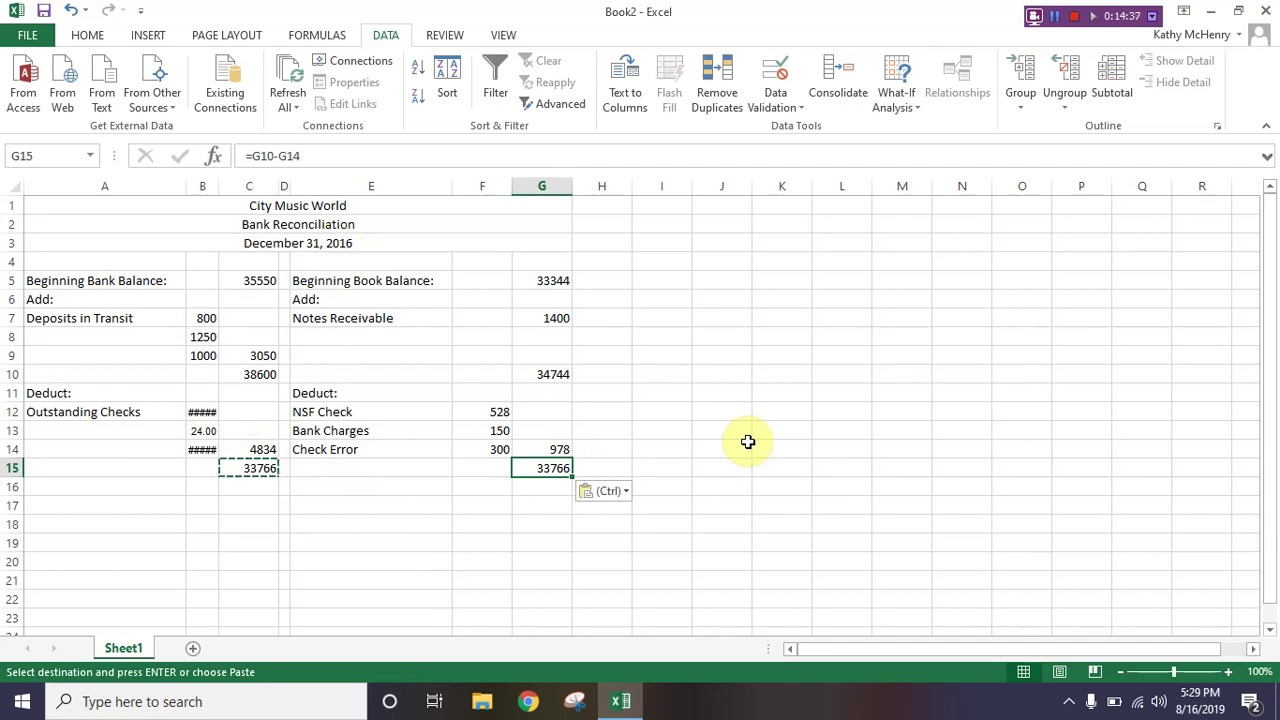
Step: Enter the label "Adjusted Bank Balance" in A15
{"action": "key", "text": "Left"}
{"action": "key", "text": "Left"}
{"action": "key", "text": "Left"}
{"action": "key", "text": "Left"}
{"action": "key", "text": "Left"}
{"action": "key", "text": "Left"}
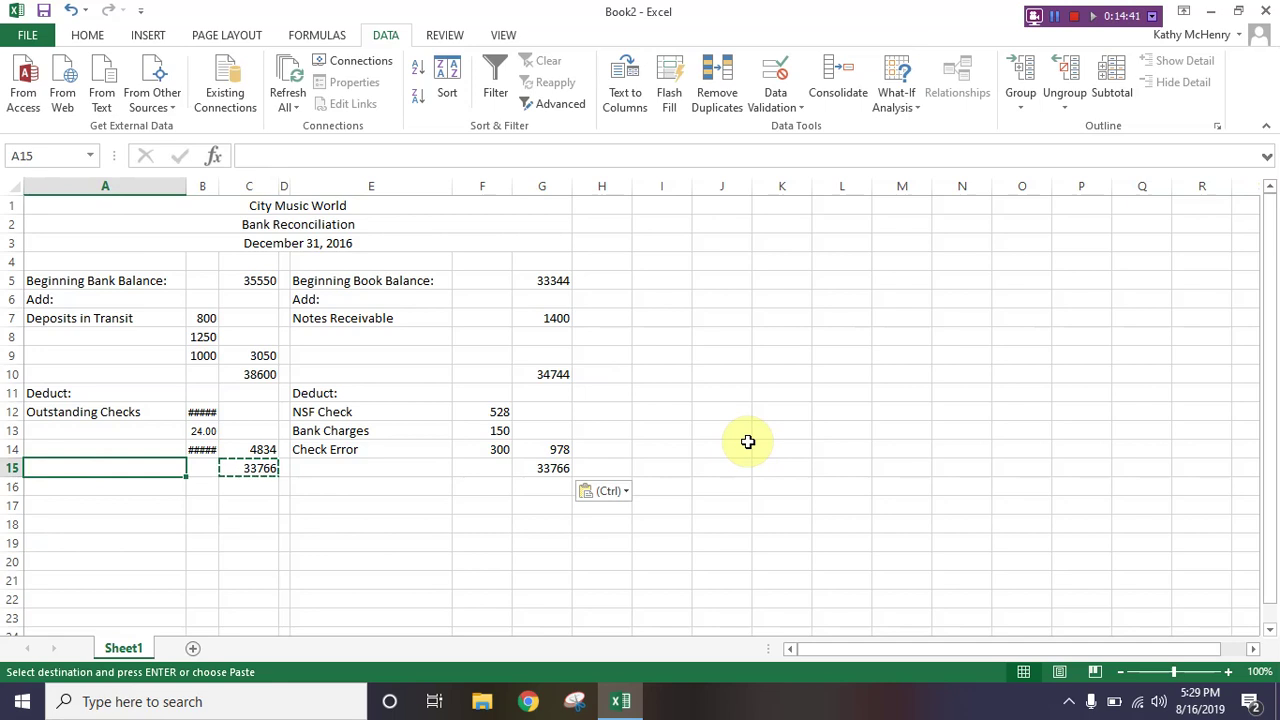
{"action": "type", "text": "Adjusted Bank a"}
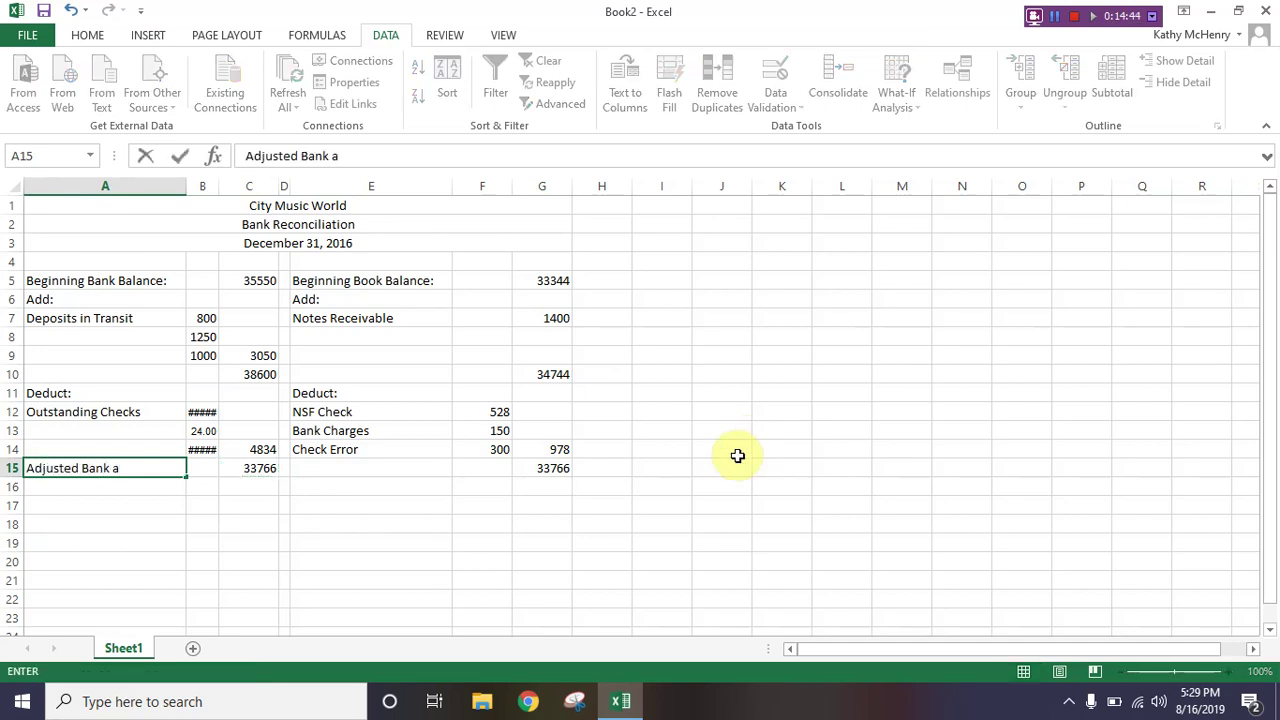
{"action": "key", "text": "BackSpace"}
{"action": "type", "text": "Balance"}
{"action": "key", "text": "Tab"}
Step: Enter the label "Adjusted Book Balance" in E15
{"action": "key", "text": "Tab"}
{"action": "key", "text": "Tab"}
{"action": "key", "text": "Tab"}
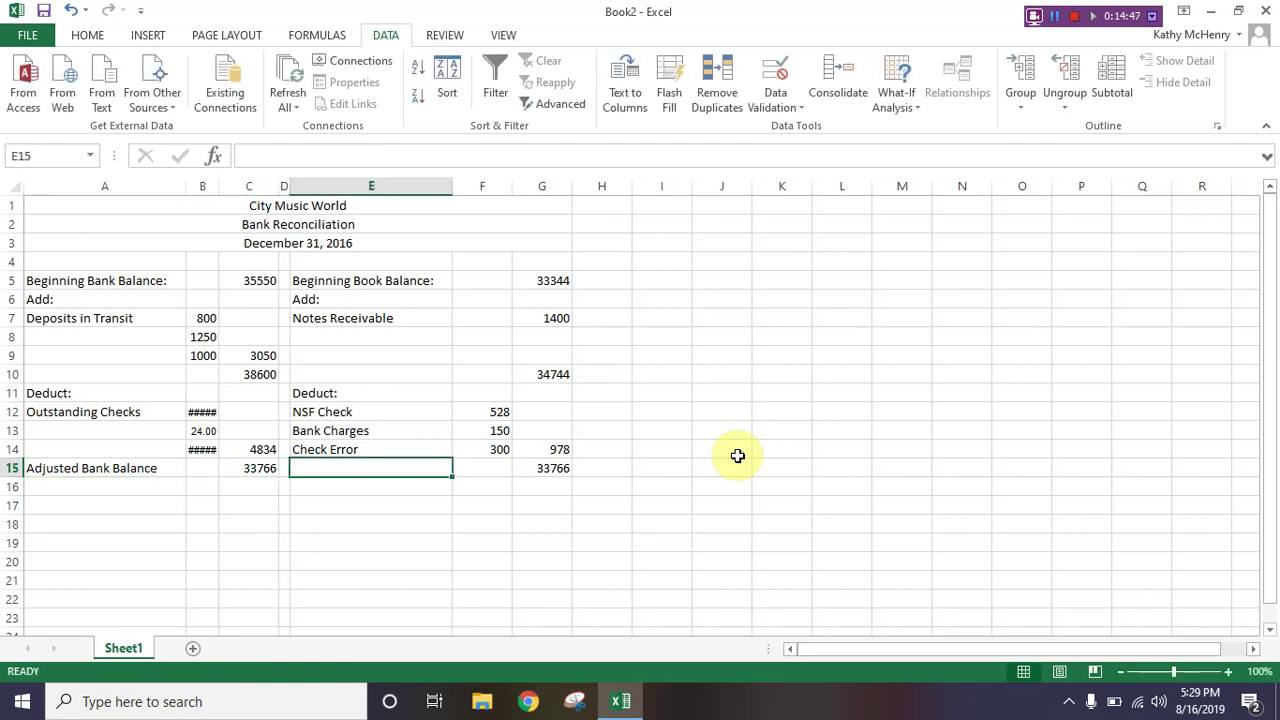
{"action": "type", "text": "A"}
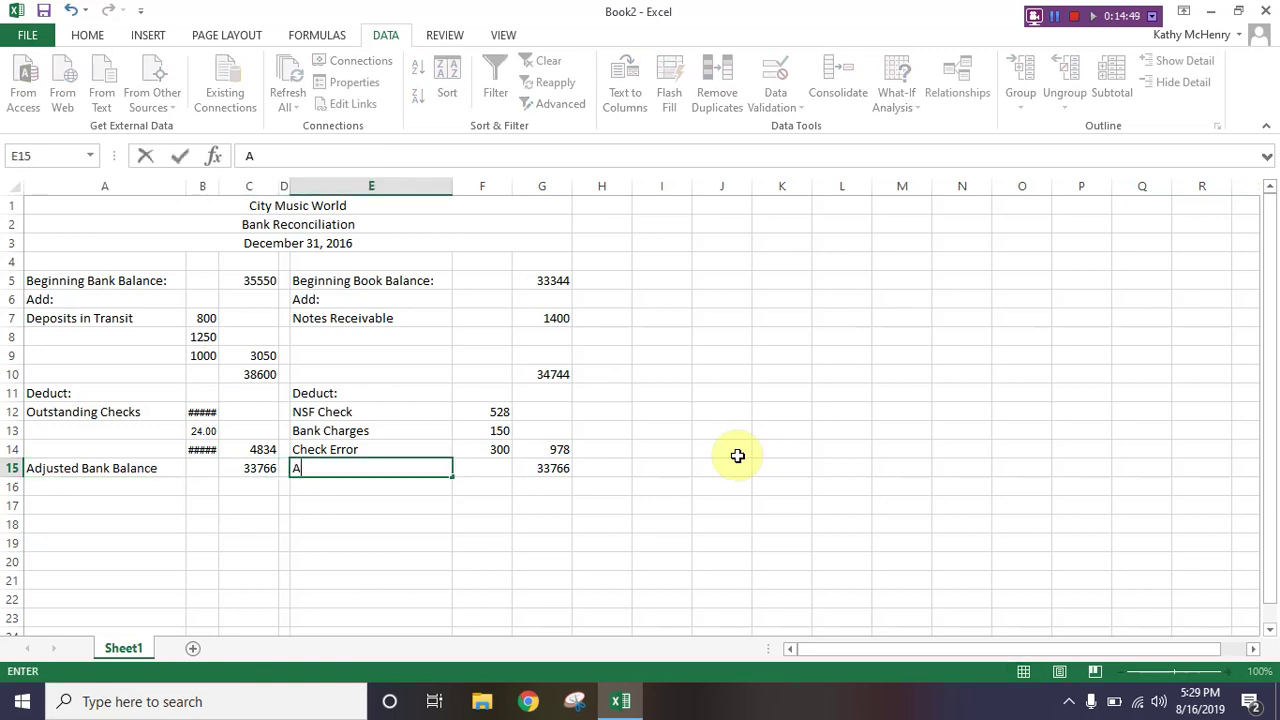
{"action": "type", "text": "djusted Book Balance"}
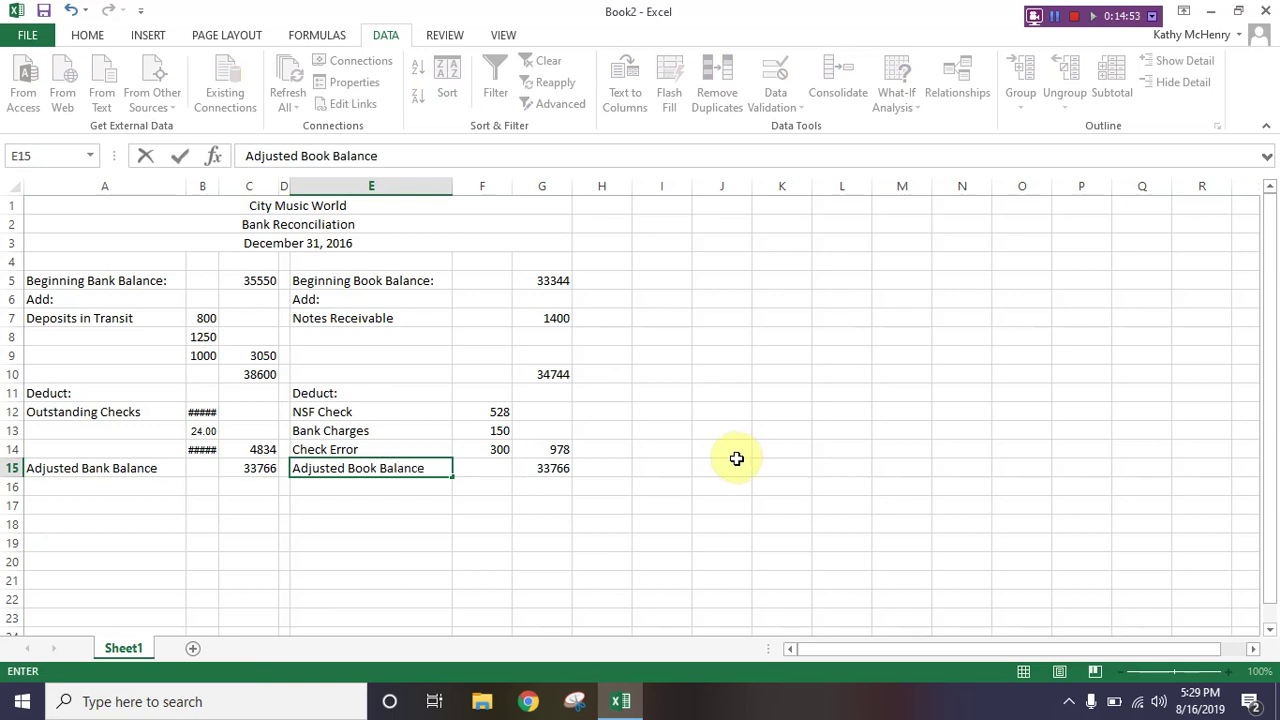
{"action": "key", "text": "Return"}
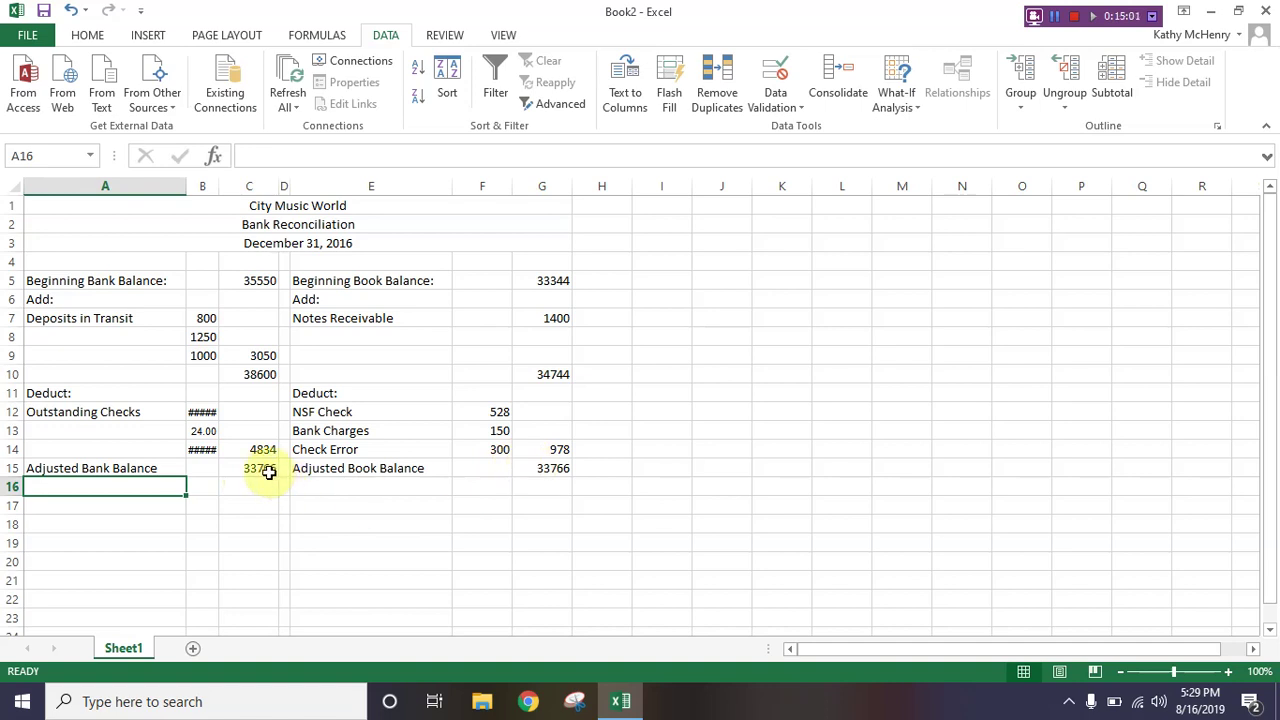
Step: Format the beginning bank balance in C5 with the comma style and no decimal places
{"action": "left_click", "coordinate": [260, 280]}
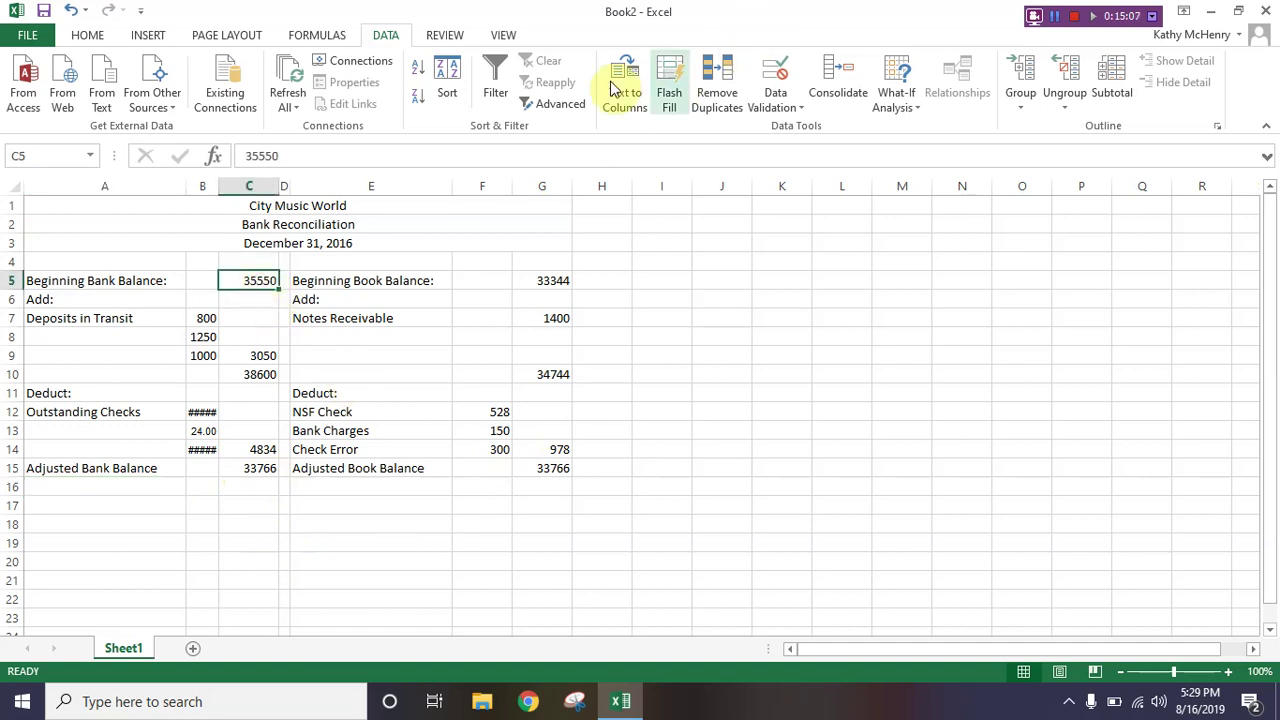
{"action": "left_click", "coordinate": [88, 38]}
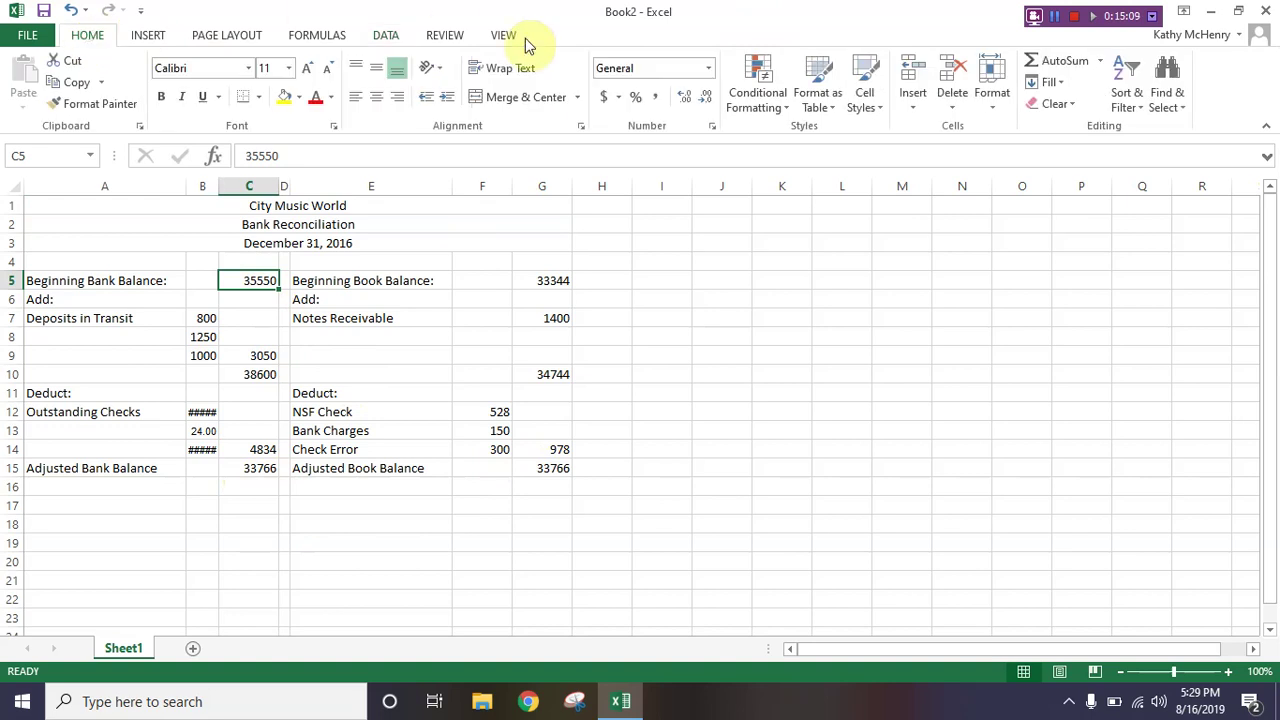
{"action": "left_click", "coordinate": [657, 100]}
{"action": "left_click", "coordinate": [704, 98]}
{"action": "left_click", "coordinate": [704, 98]}
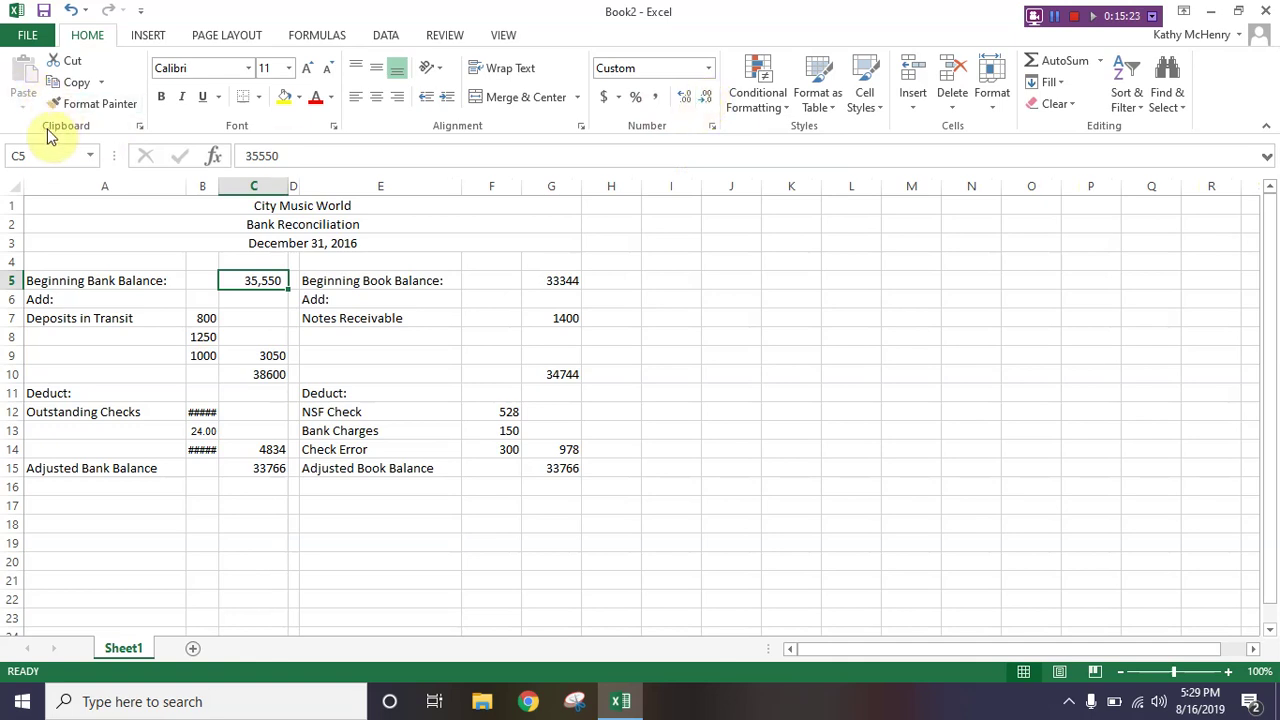
Step: Copy C5's number format to the bank-side amounts in B7:B9, C9:C10, B12:B14 and C14:C15
{"action": "left_click", "coordinate": [125, 106]}
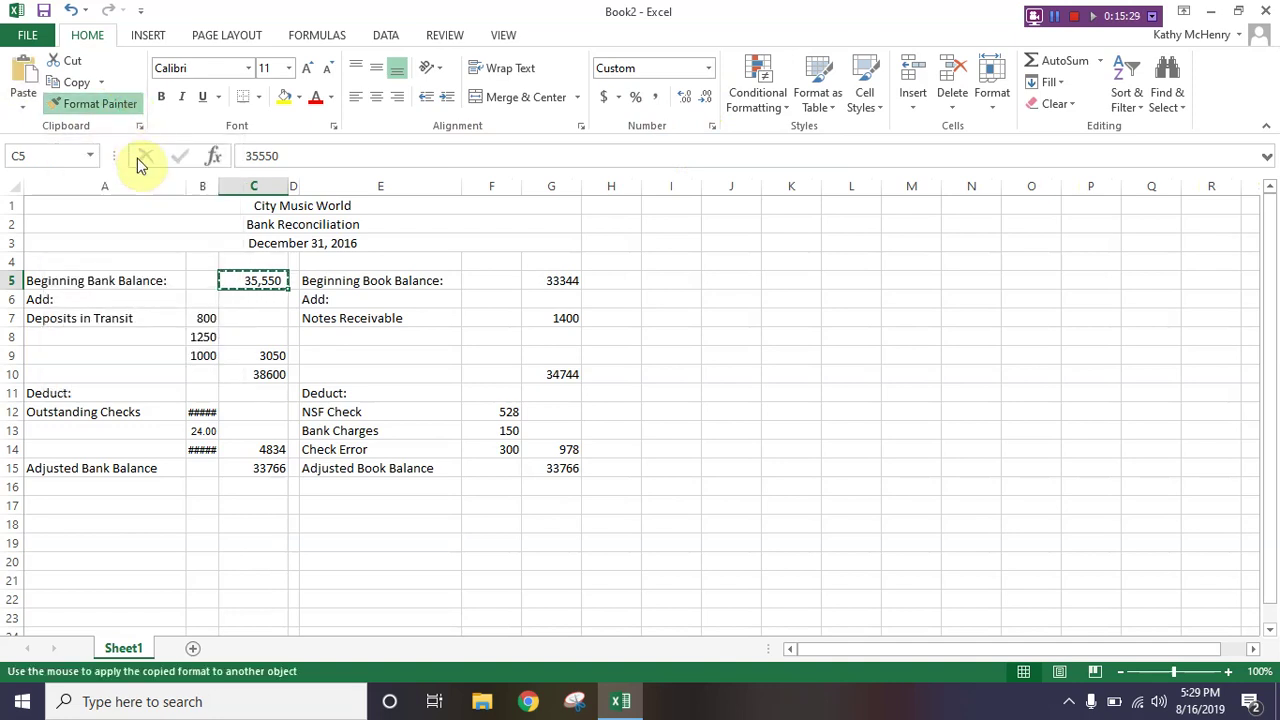
{"action": "left_click_drag", "start_coordinate": [203, 320], "coordinate": [190, 356]}
{"action": "left_click_drag", "start_coordinate": [268, 358], "coordinate": [266, 374]}
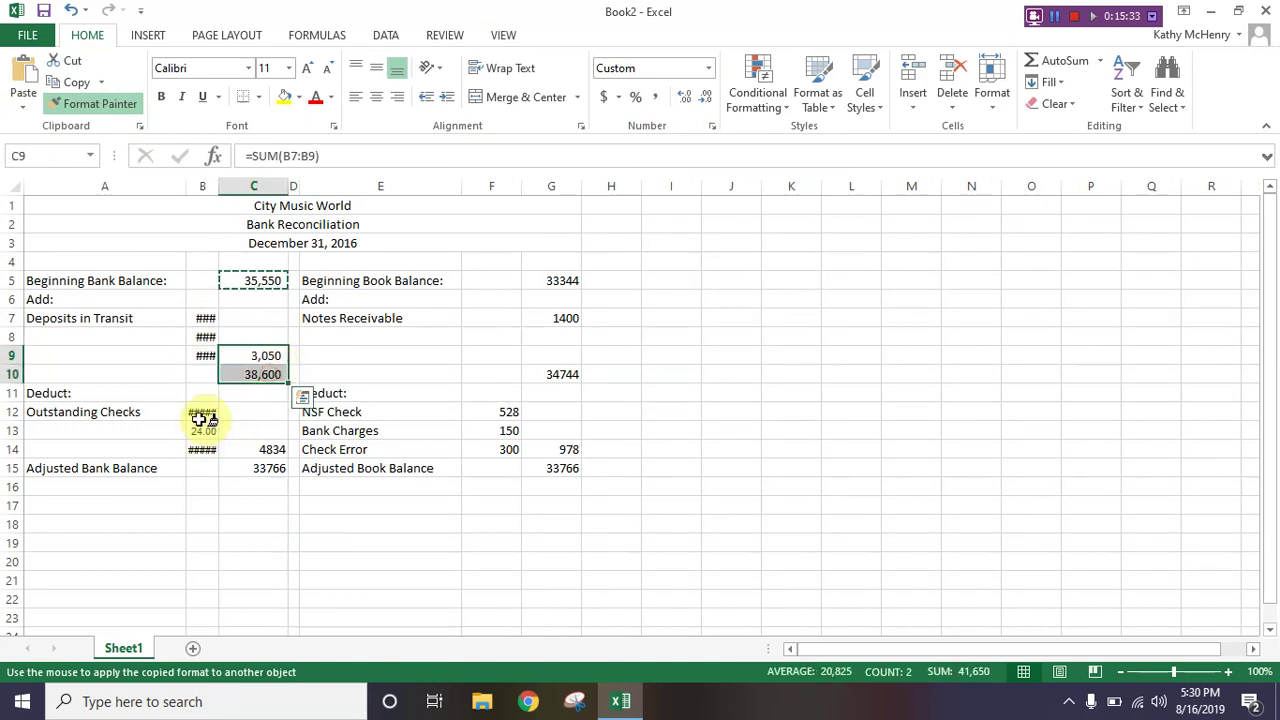
{"action": "left_click", "coordinate": [201, 412]}
{"action": "mouse_move", "coordinate": [203, 428]}
{"action": "left_mouse_down"}
{"action": "mouse_move", "coordinate": [204, 450]}
{"action": "mouse_move", "coordinate": [262, 468]}
{"action": "left_mouse_up"}
Step: Apply the same comma format to the book-side amounts in G5, G7, G10, F12:F14 and G14:G15, ending the format copying
{"action": "left_click", "coordinate": [566, 281]}
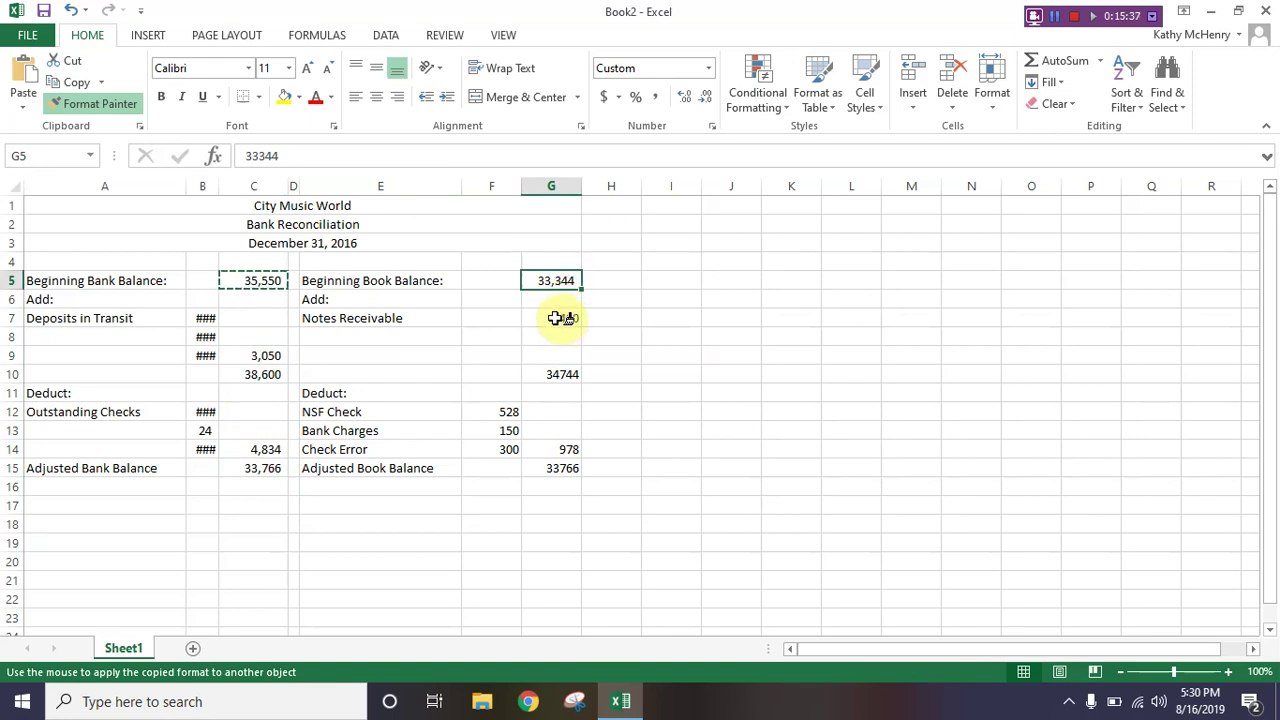
{"action": "left_click", "coordinate": [561, 318]}
{"action": "left_click", "coordinate": [555, 372]}
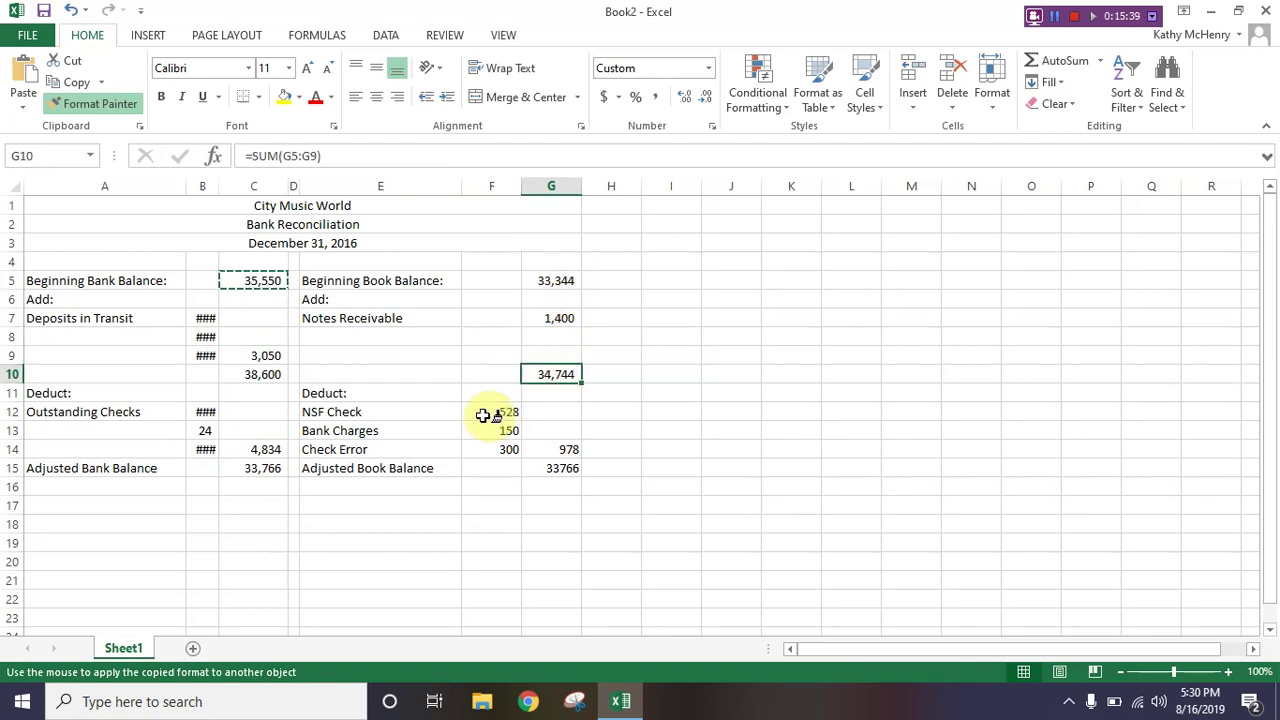
{"action": "mouse_move", "coordinate": [491, 414]}
{"action": "left_mouse_down"}
{"action": "mouse_move", "coordinate": [490, 440]}
{"action": "mouse_move", "coordinate": [561, 465]}
{"action": "left_mouse_up"}
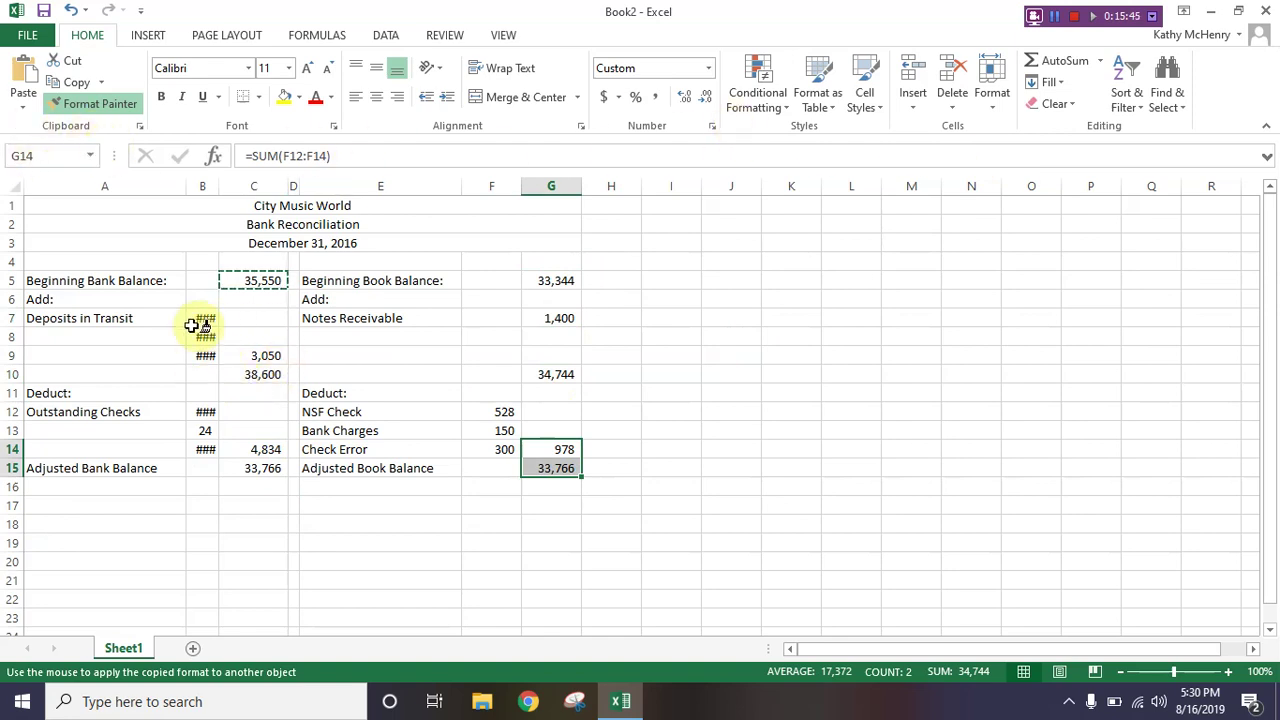
{"action": "left_click", "coordinate": [93, 110]}
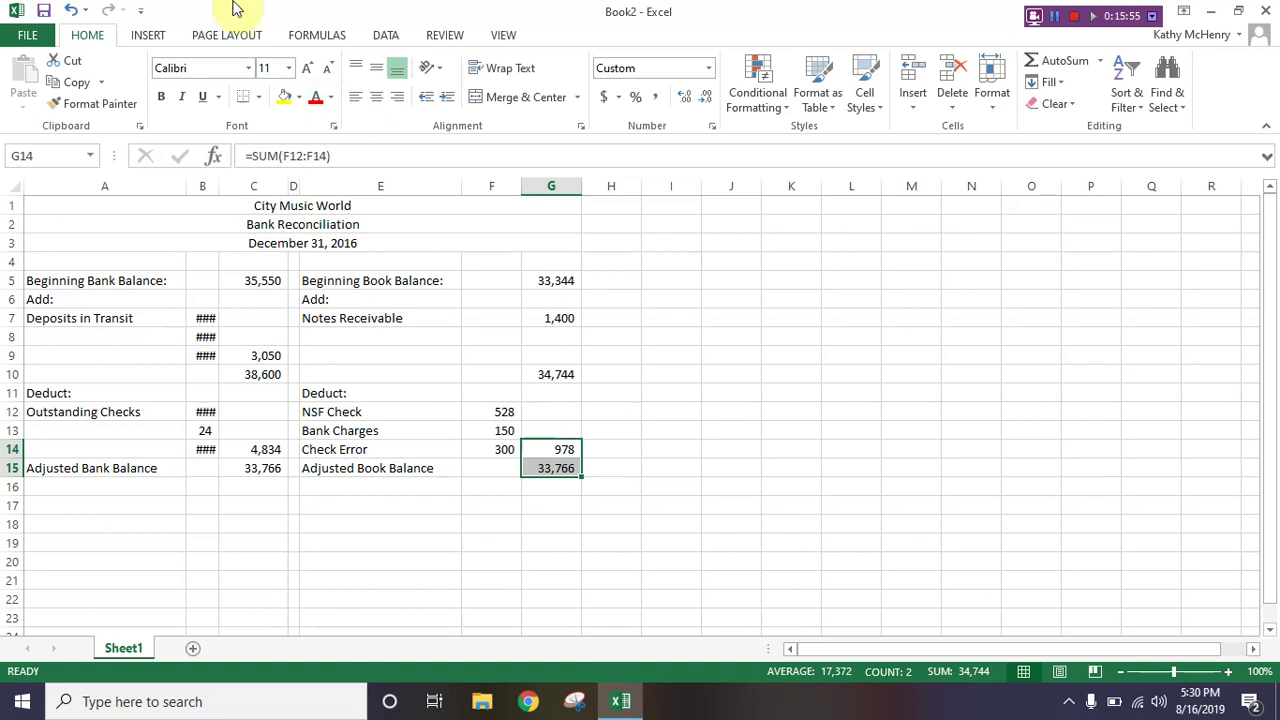
Step: AutoFit the widths of amount columns B, C, F and G to their contents
{"action": "left_click", "coordinate": [195, 185]}
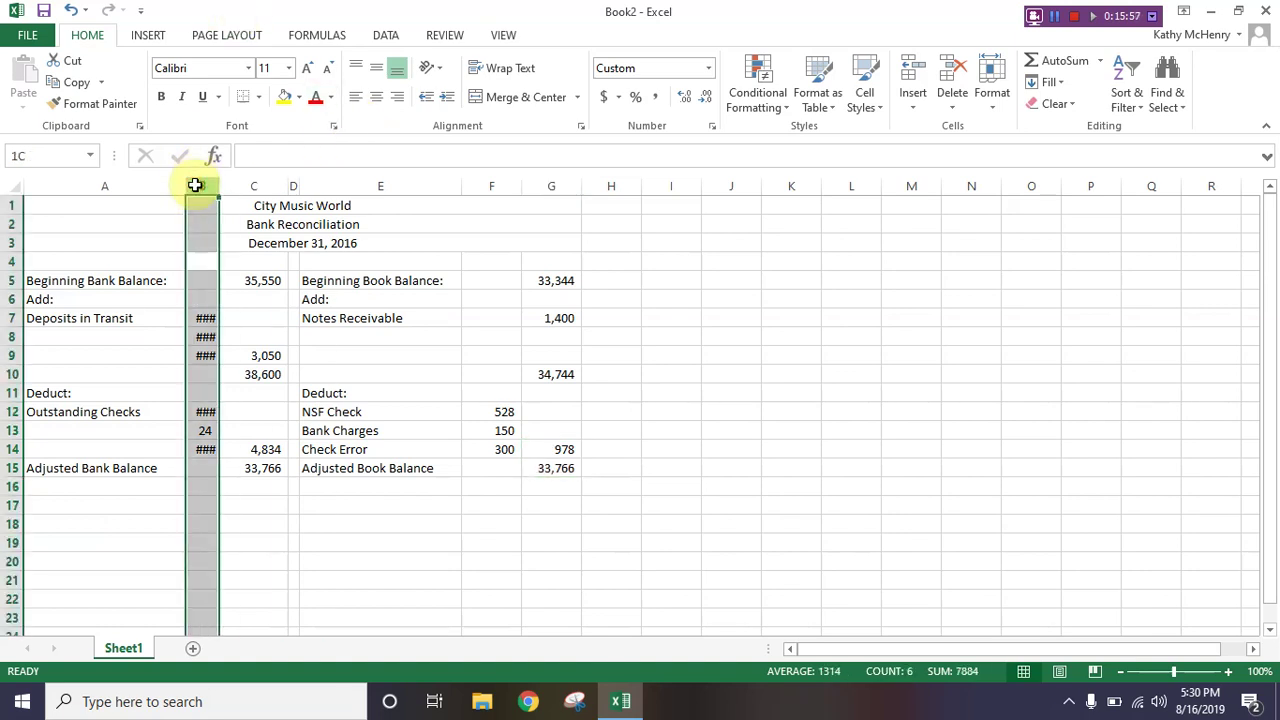
{"action": "left_click_drag", "start_coordinate": [195, 185], "coordinate": [242, 177]}
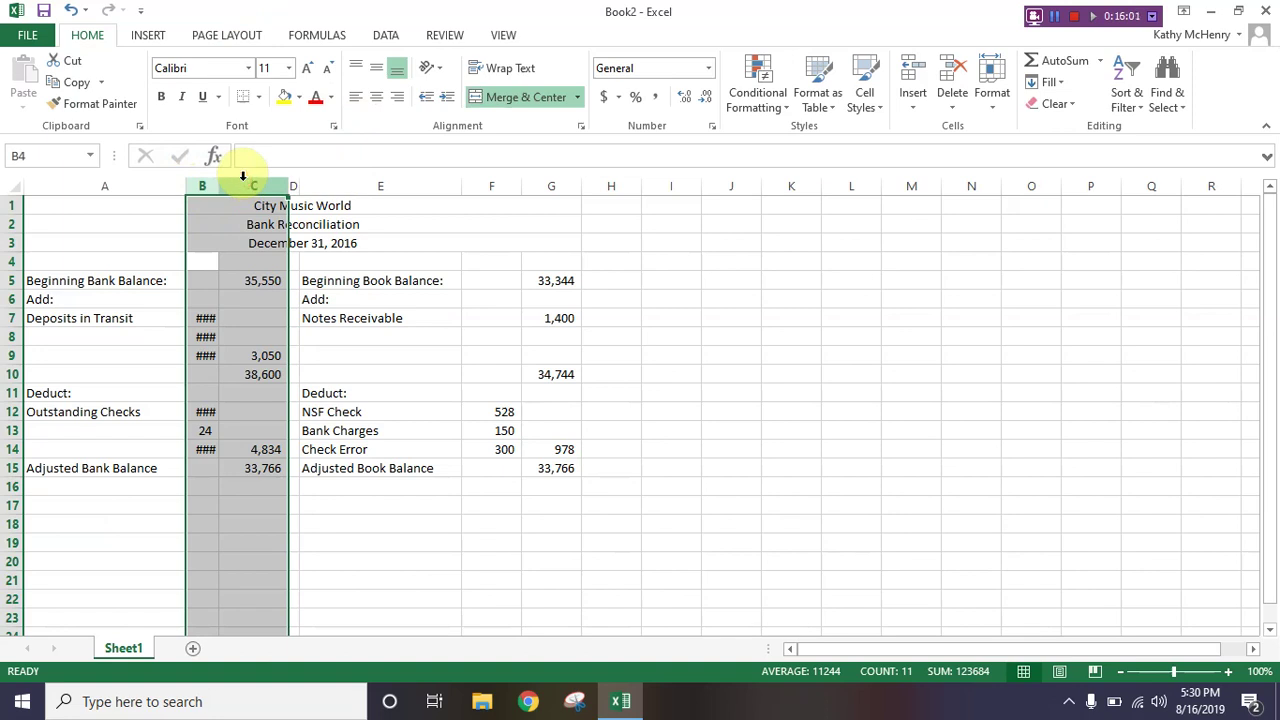
{"action": "left_click_drag", "start_coordinate": [493, 183], "coordinate": [552, 182], "text": "ctrl"}
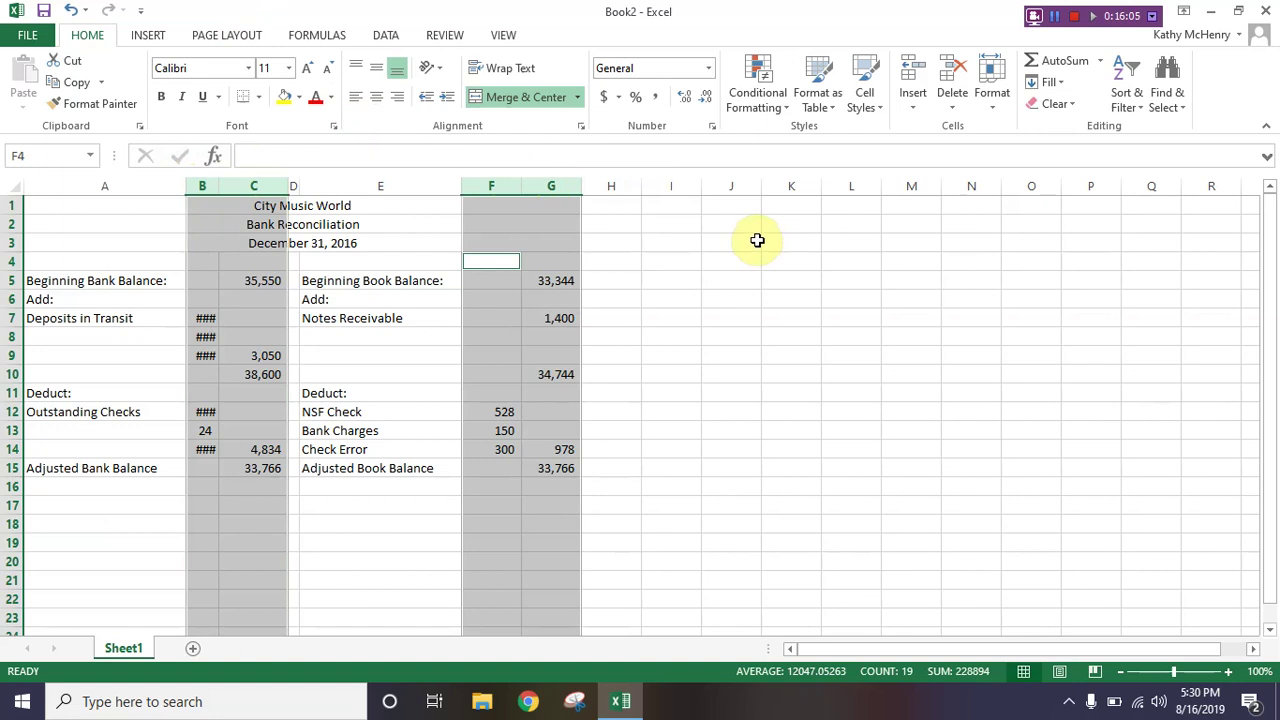
{"action": "double_click", "coordinate": [217, 186]}
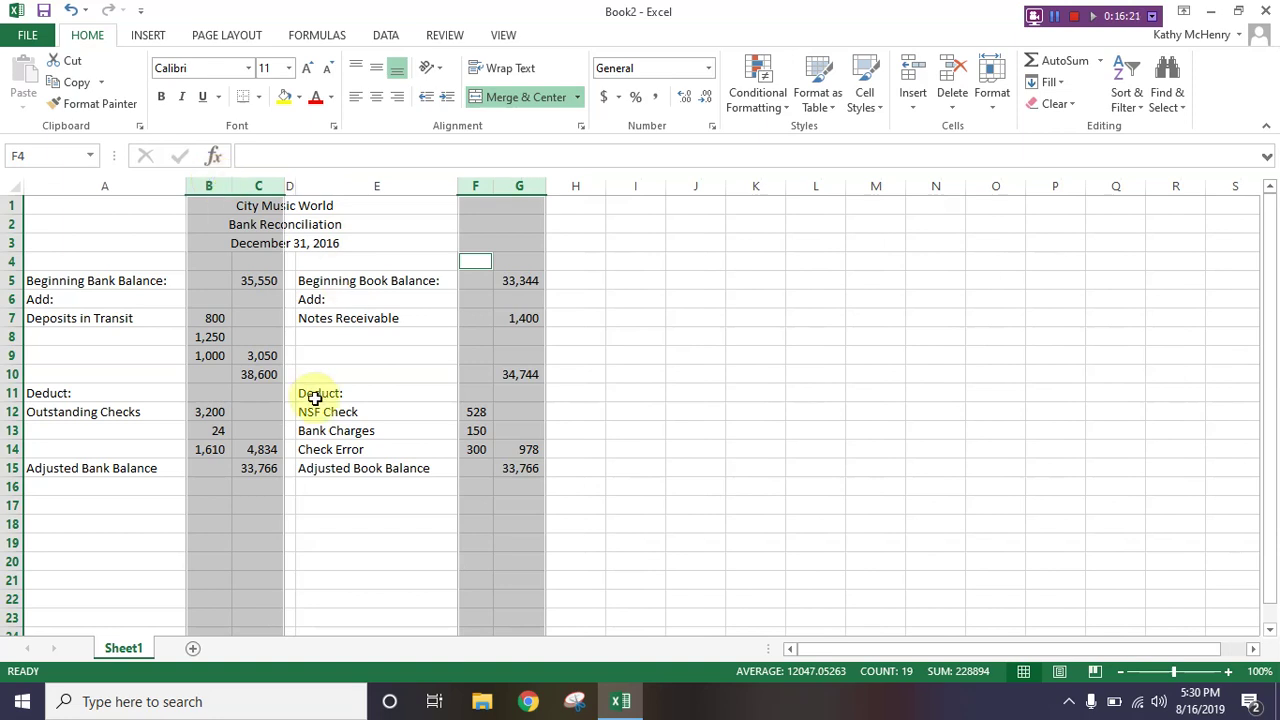
{"action": "left_click", "coordinate": [352, 356]}
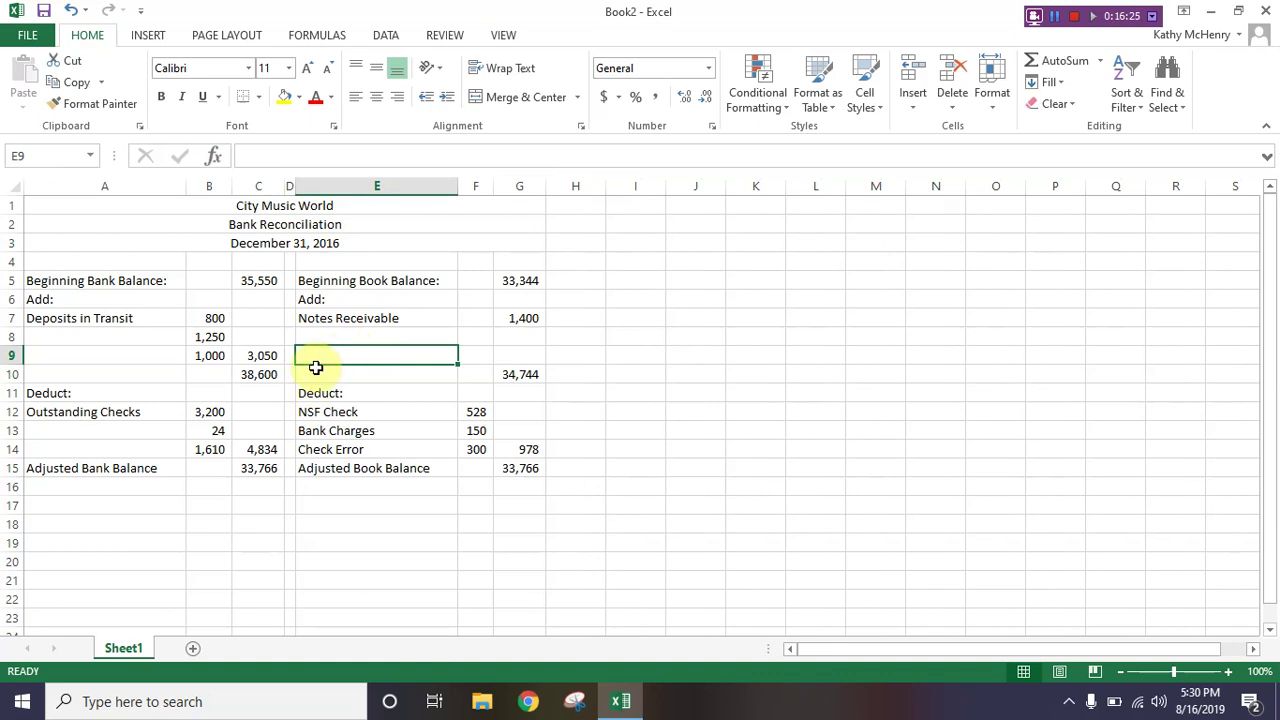
Step: Add a single bottom border to cells C9, C14, G7 and G14
{"action": "left_click", "coordinate": [262, 354]}
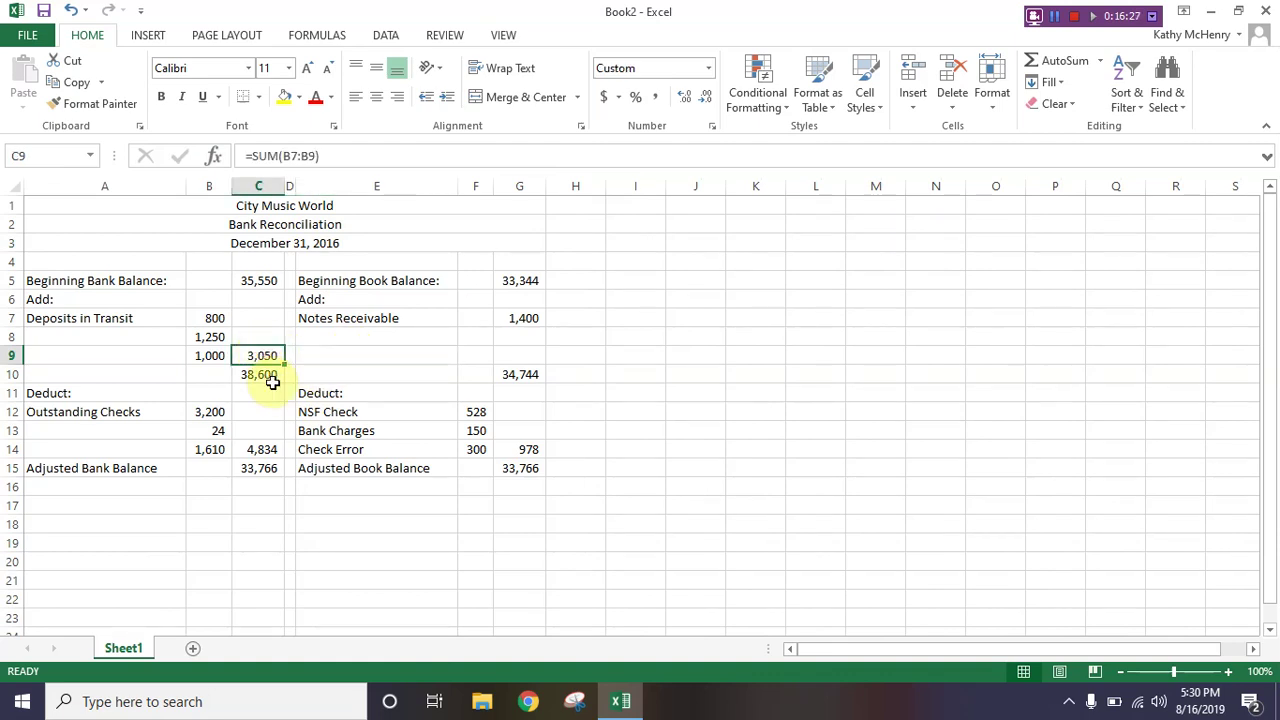
{"action": "left_click", "coordinate": [262, 450], "text": "ctrl"}
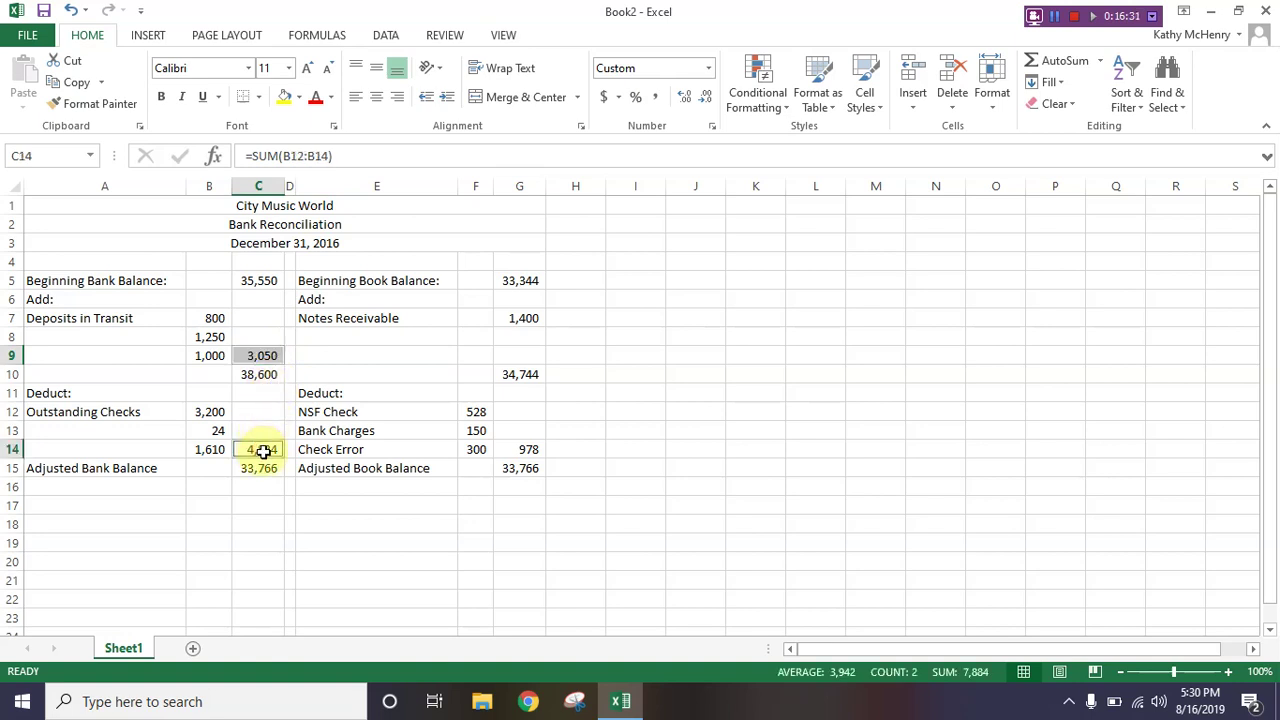
{"action": "left_click", "coordinate": [527, 320], "text": "ctrl"}
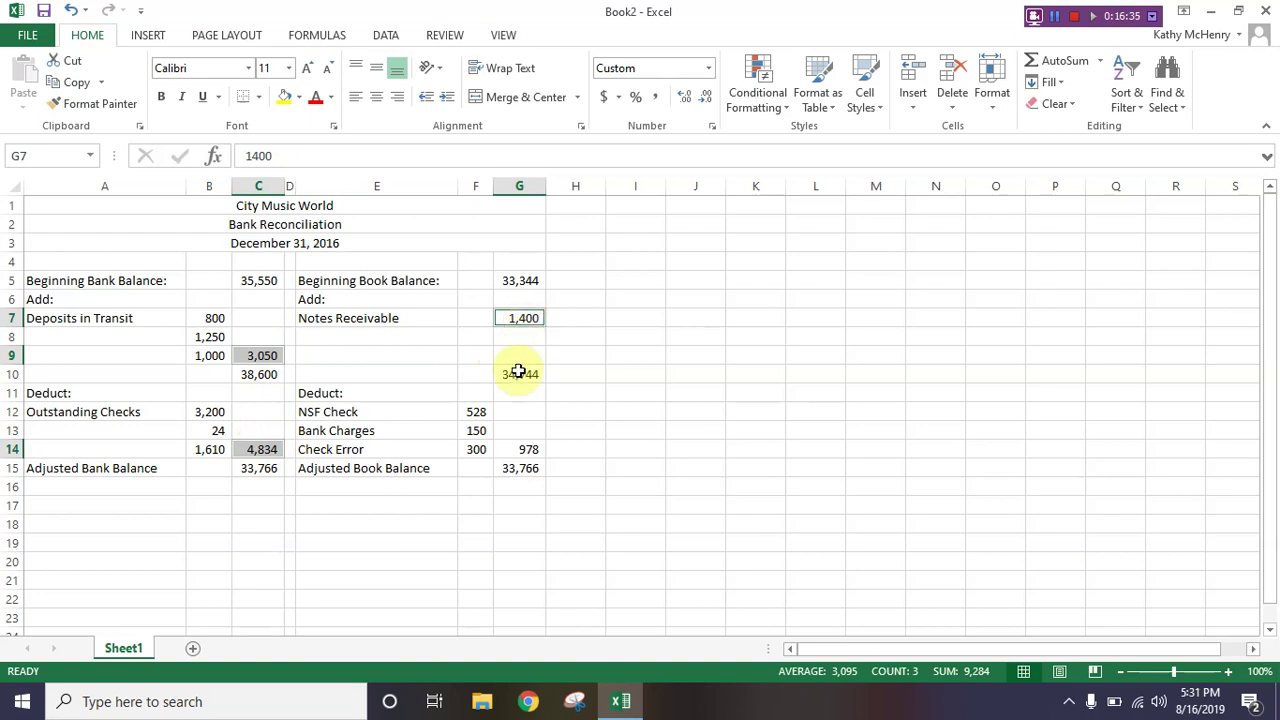
{"action": "left_click", "coordinate": [527, 449], "text": "ctrl"}
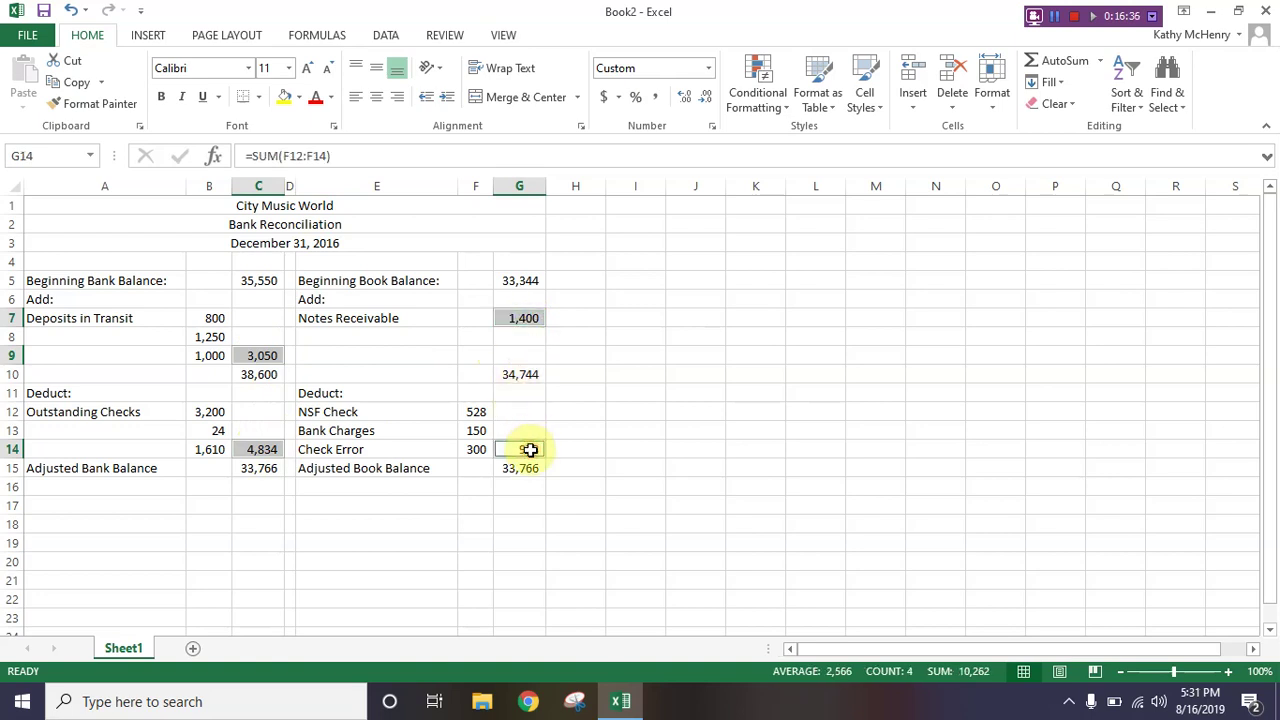
{"action": "left_click", "coordinate": [247, 104]}
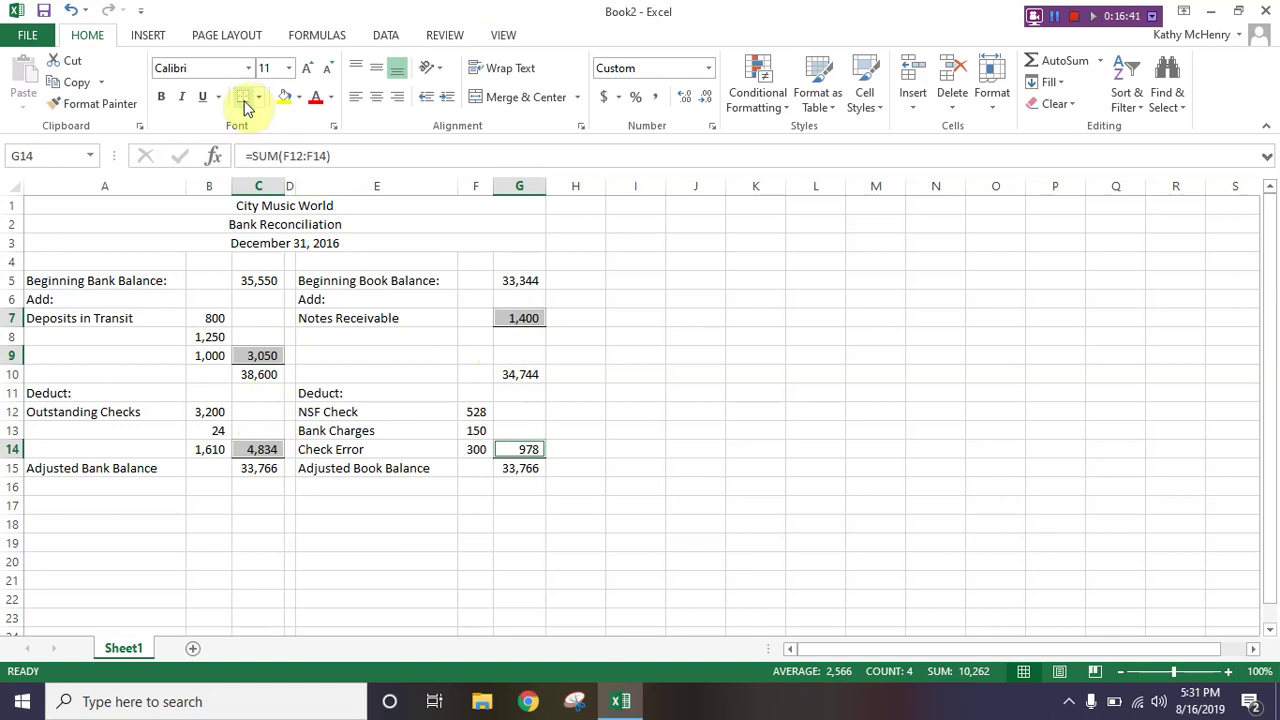
Step: Apply a thick bottom border to the adjusted bank balance in C15 and copy its formatting to G15
{"action": "left_click", "coordinate": [263, 468]}
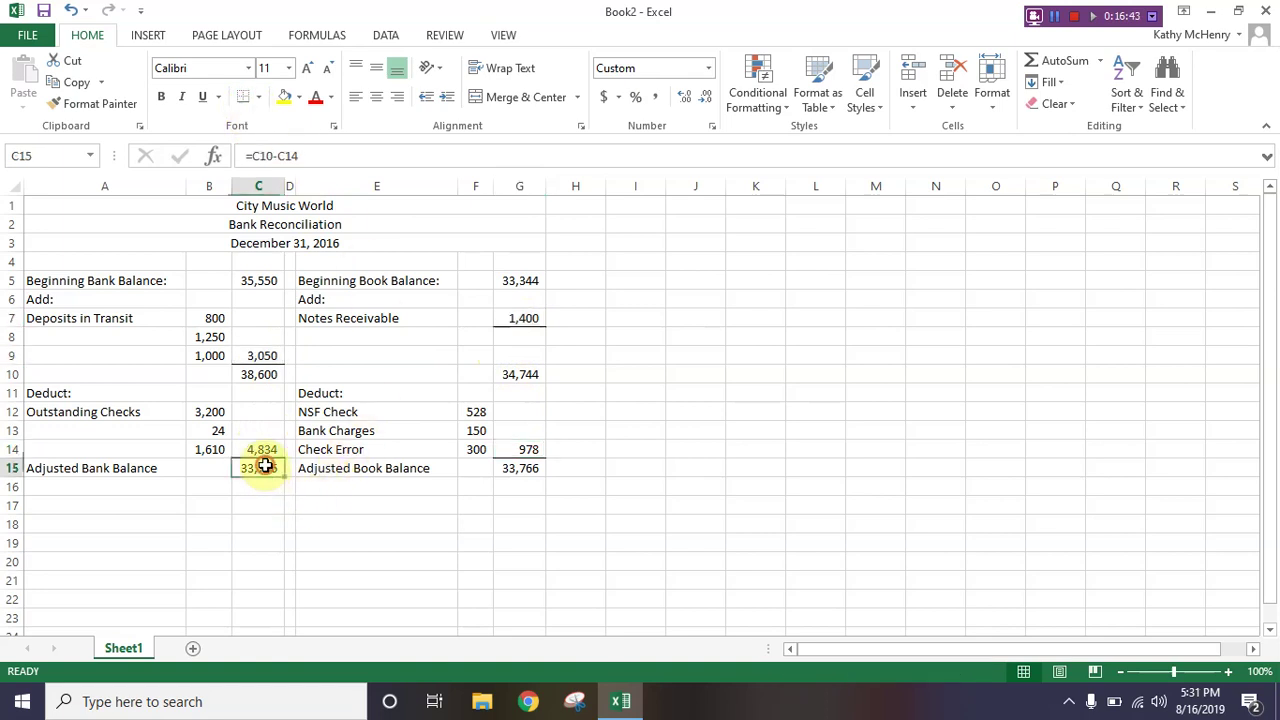
{"action": "left_click", "coordinate": [260, 97]}
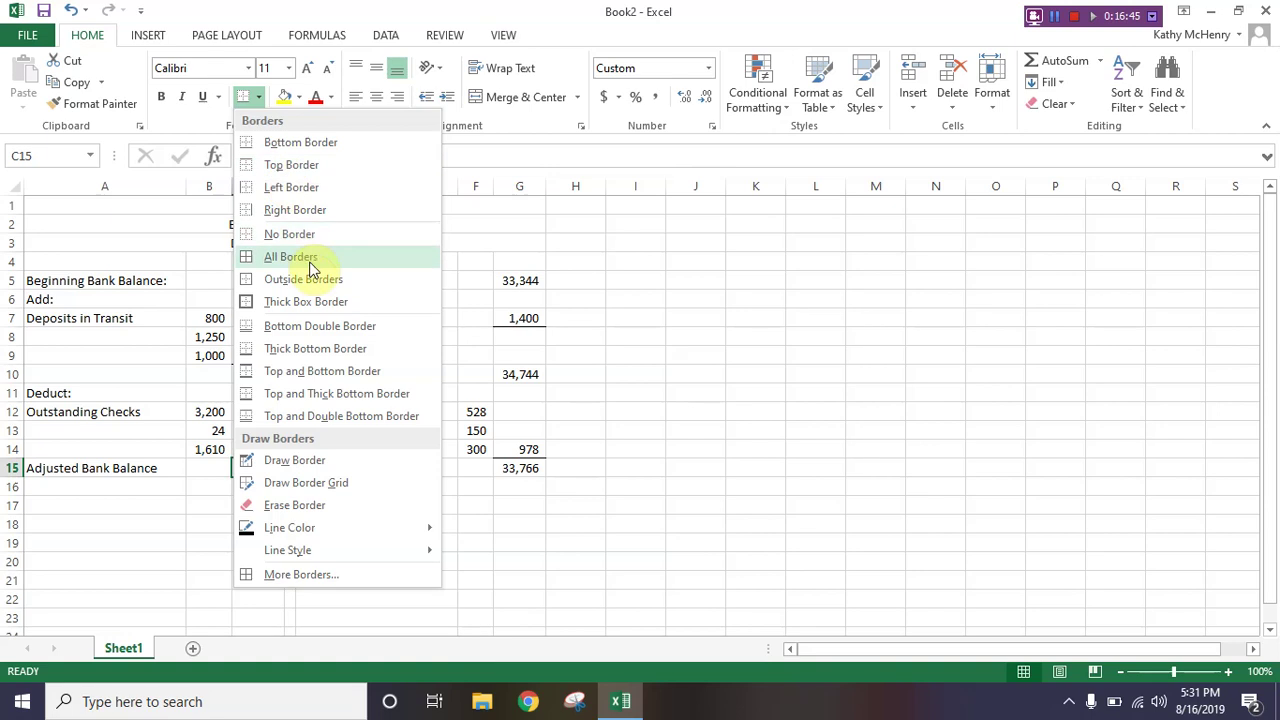
{"action": "left_click", "coordinate": [314, 346]}
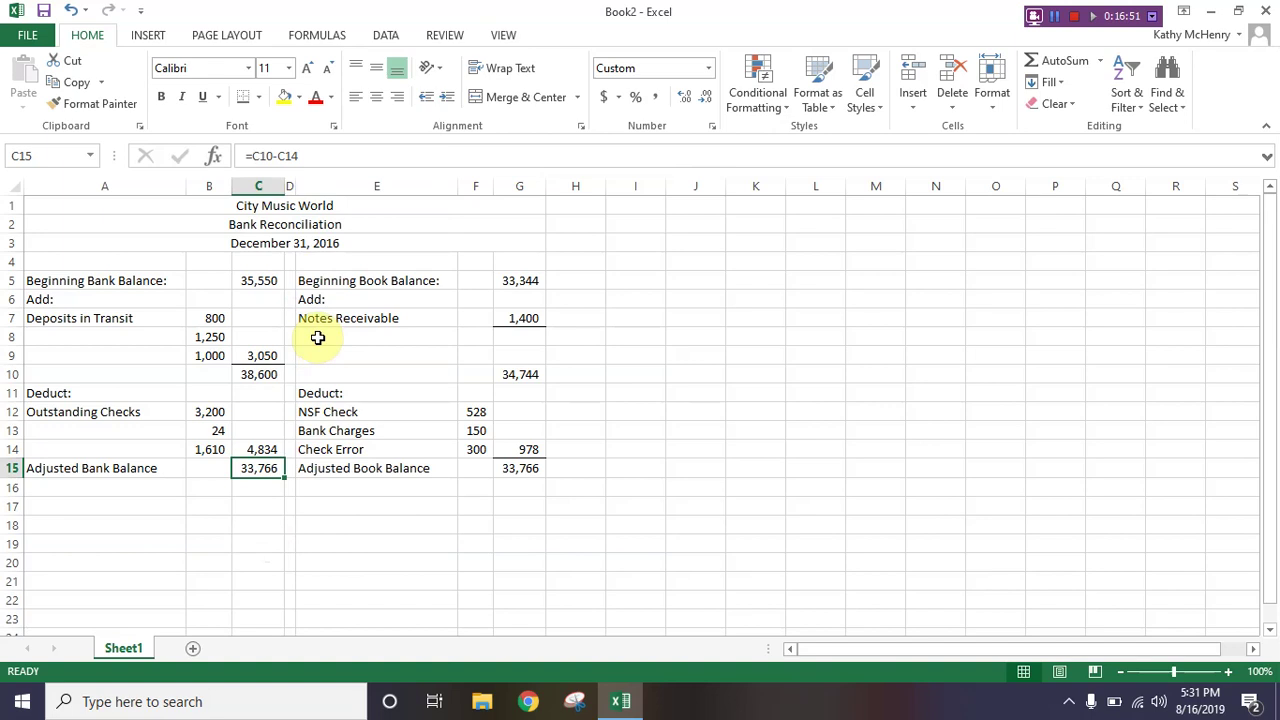
{"action": "left_click", "coordinate": [104, 103]}
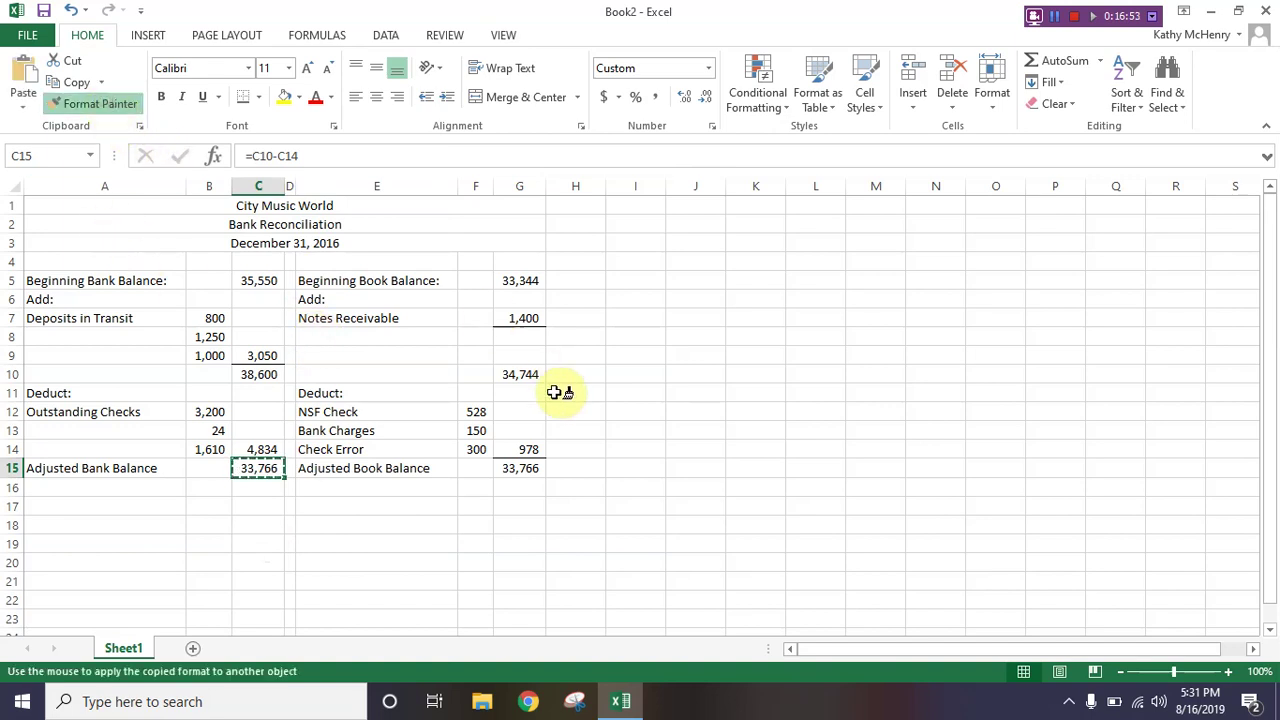
{"action": "left_click", "coordinate": [519, 462]}
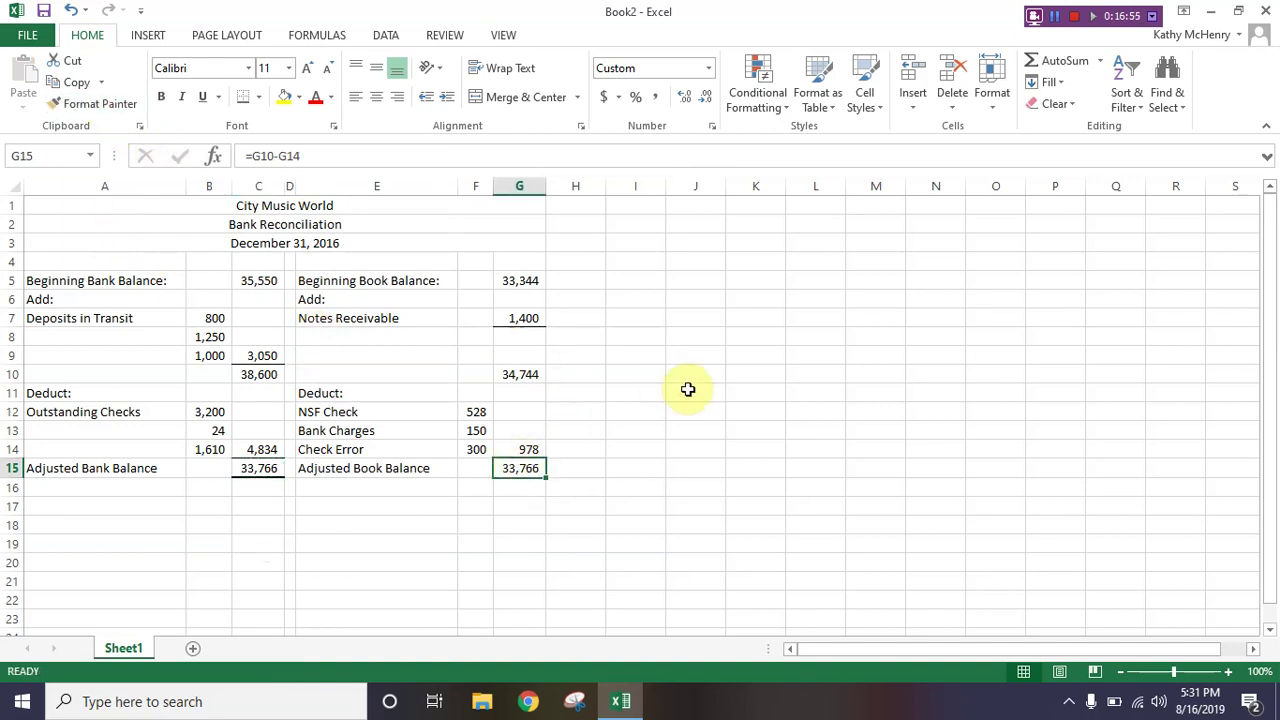
{"action": "left_click", "coordinate": [652, 301]}
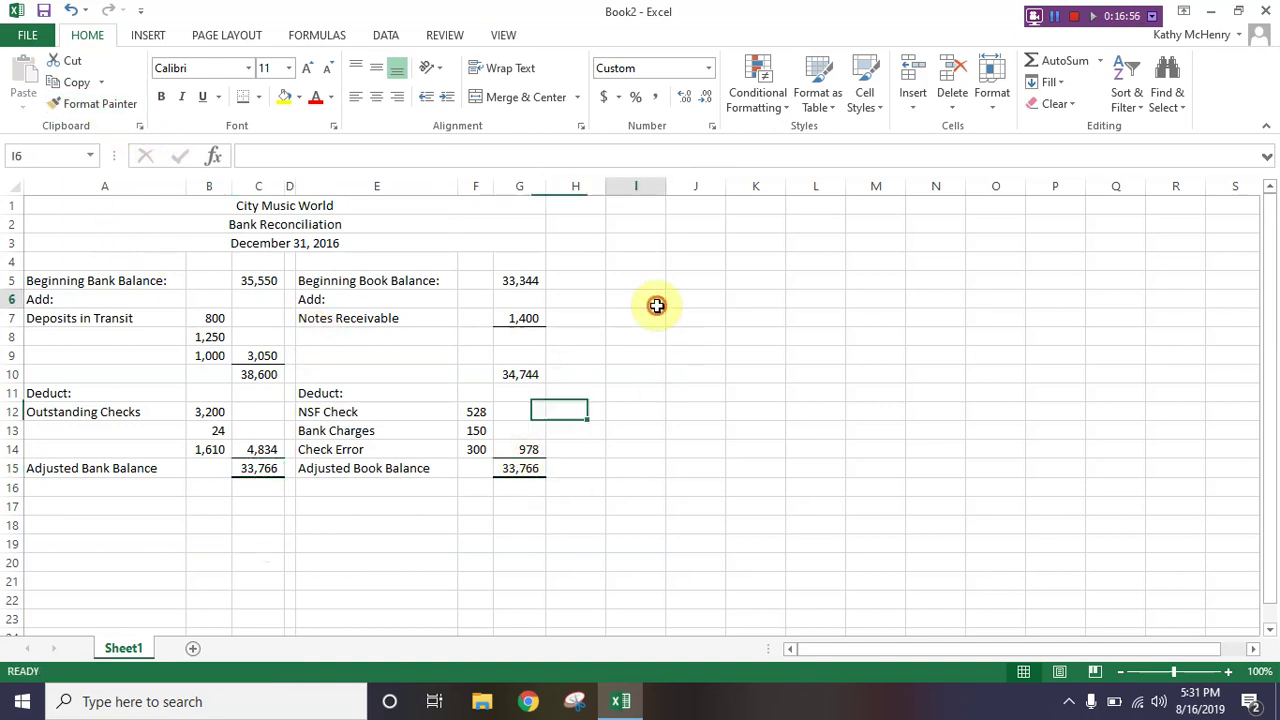
Step: Apply a bottom double border to the adjusted bank balance in C15 and copy its formatting to G15
{"action": "left_click", "coordinate": [258, 467]}
{"action": "left_click", "coordinate": [258, 95]}
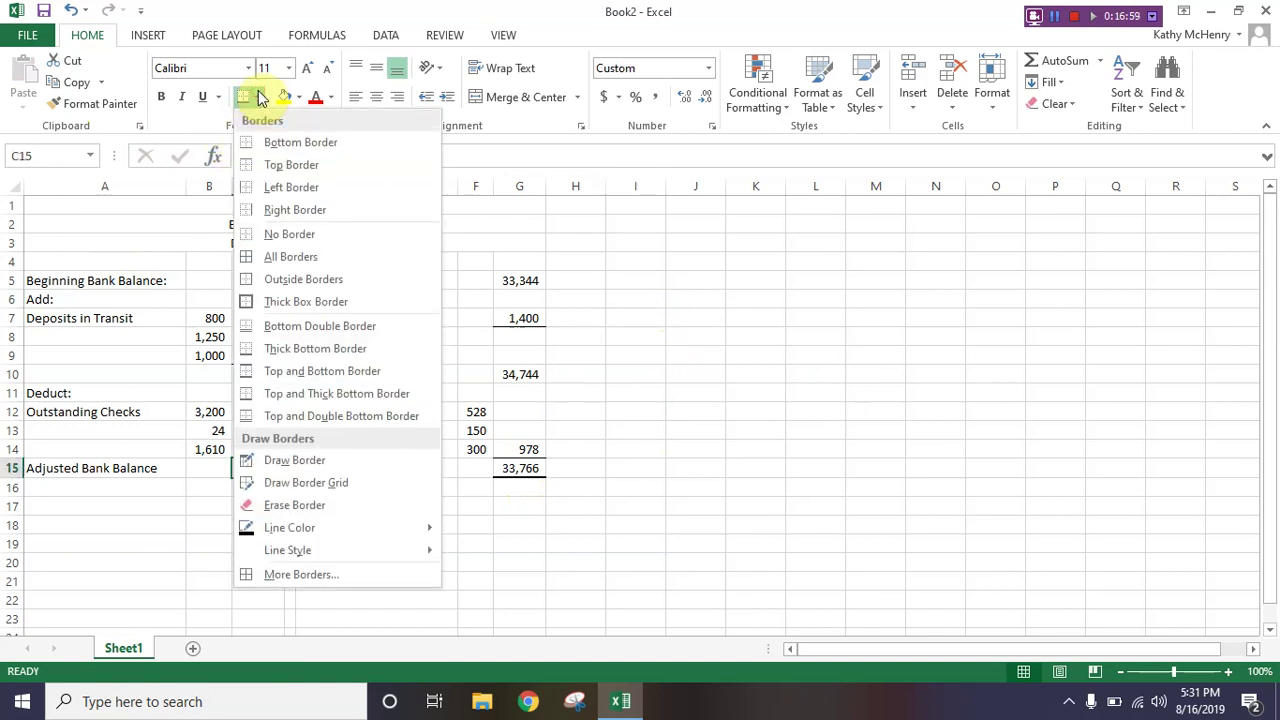
{"action": "left_click", "coordinate": [277, 325]}
{"action": "left_click", "coordinate": [104, 110]}
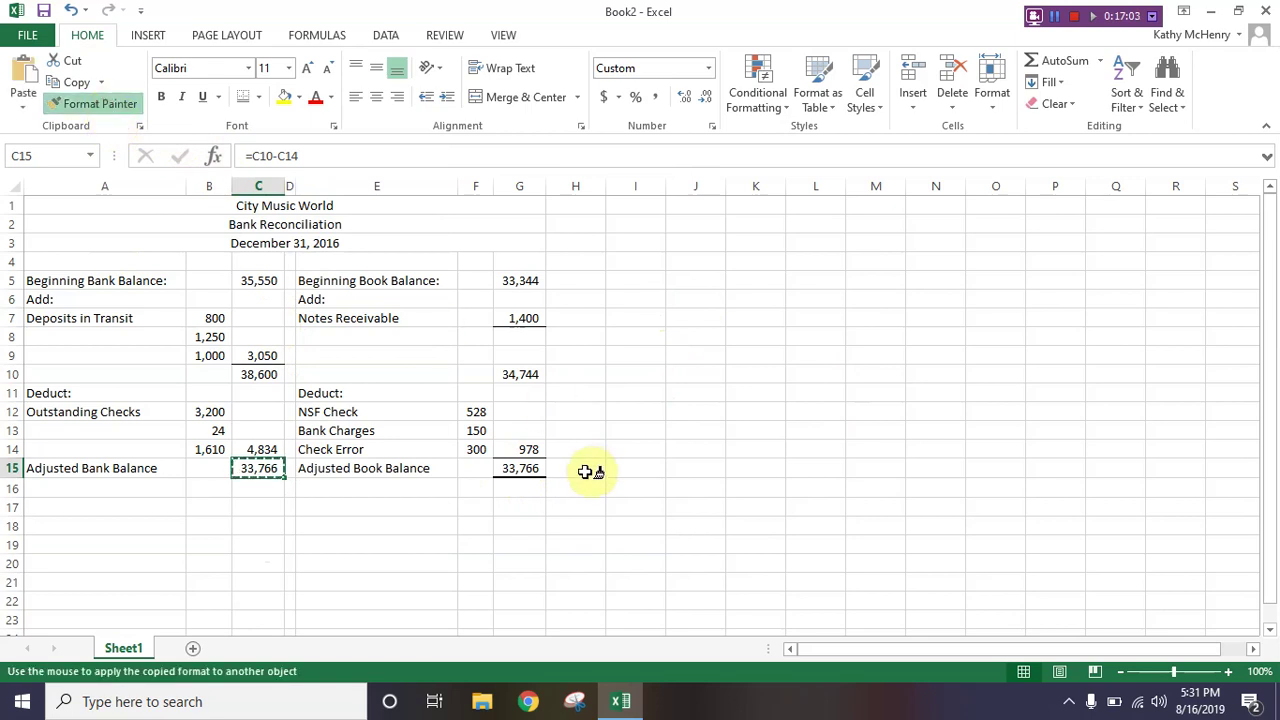
{"action": "left_click", "coordinate": [517, 467]}
{"action": "left_click", "coordinate": [630, 410]}
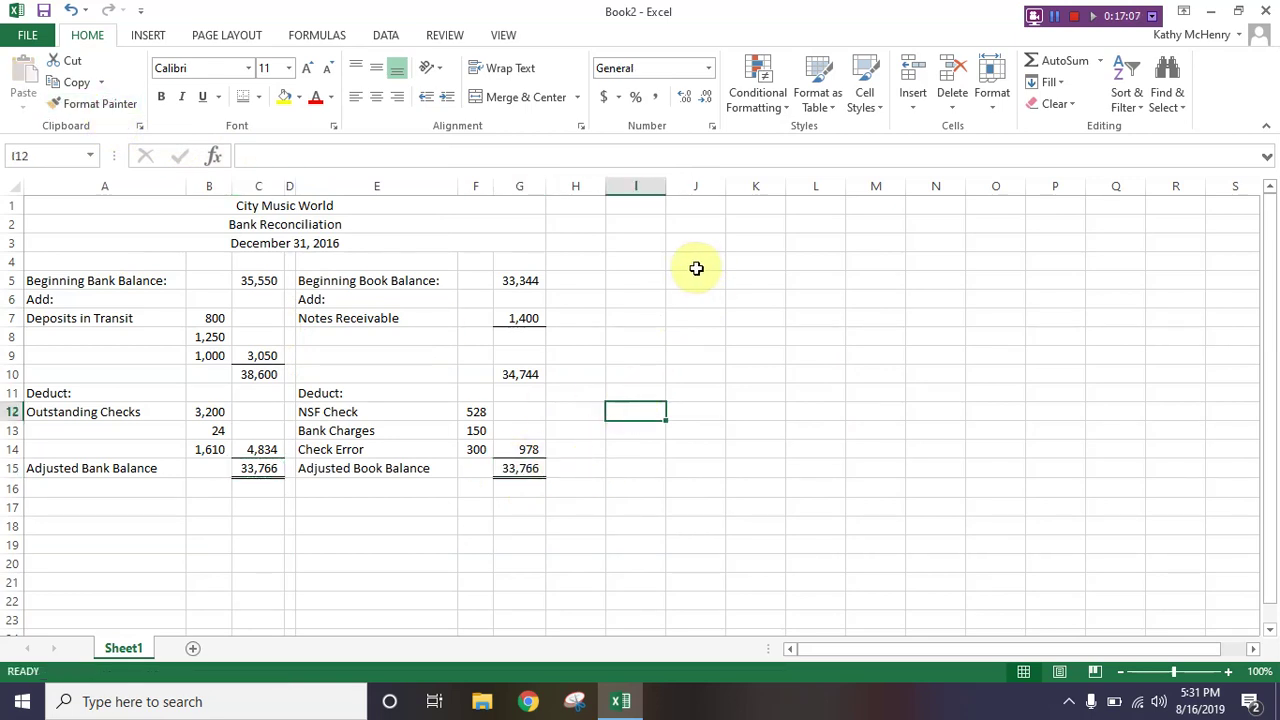
Step: Apply the Heading 4 cell style to the beginning and adjusted balance labels in A5, A15, E5 and E15
{"action": "left_click", "coordinate": [145, 283]}
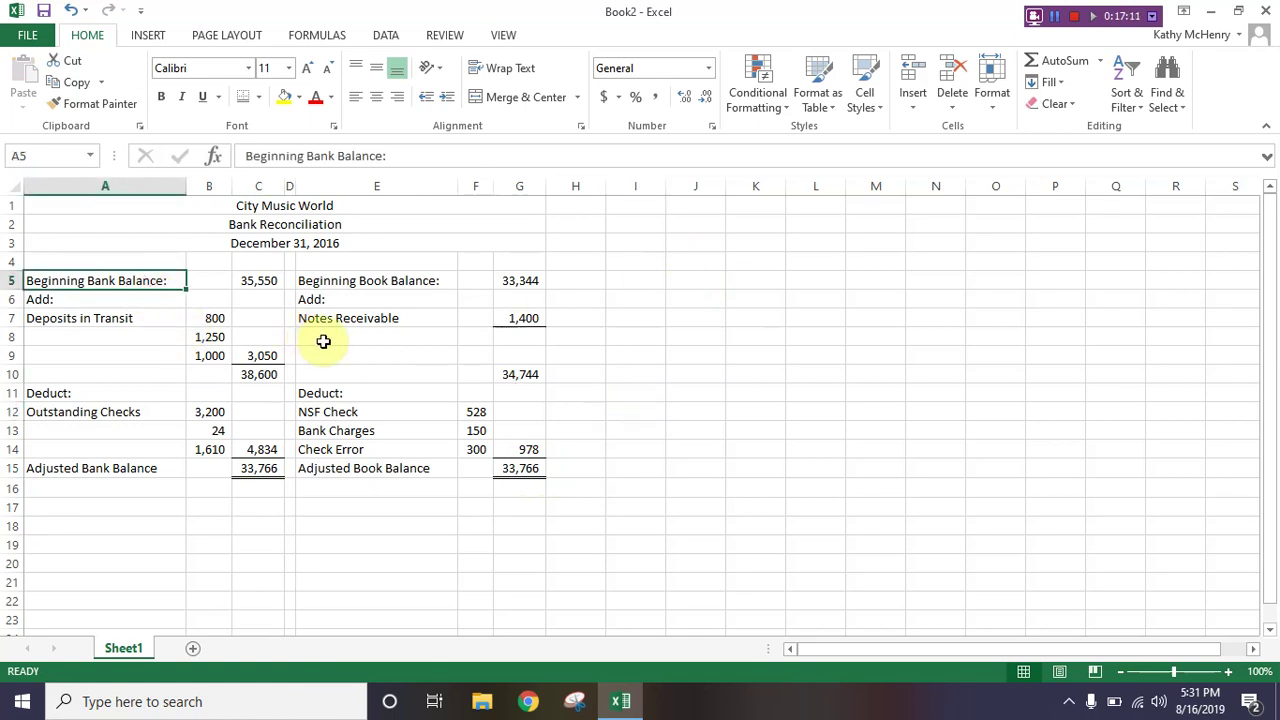
{"action": "left_click", "coordinate": [140, 466], "text": "ctrl"}
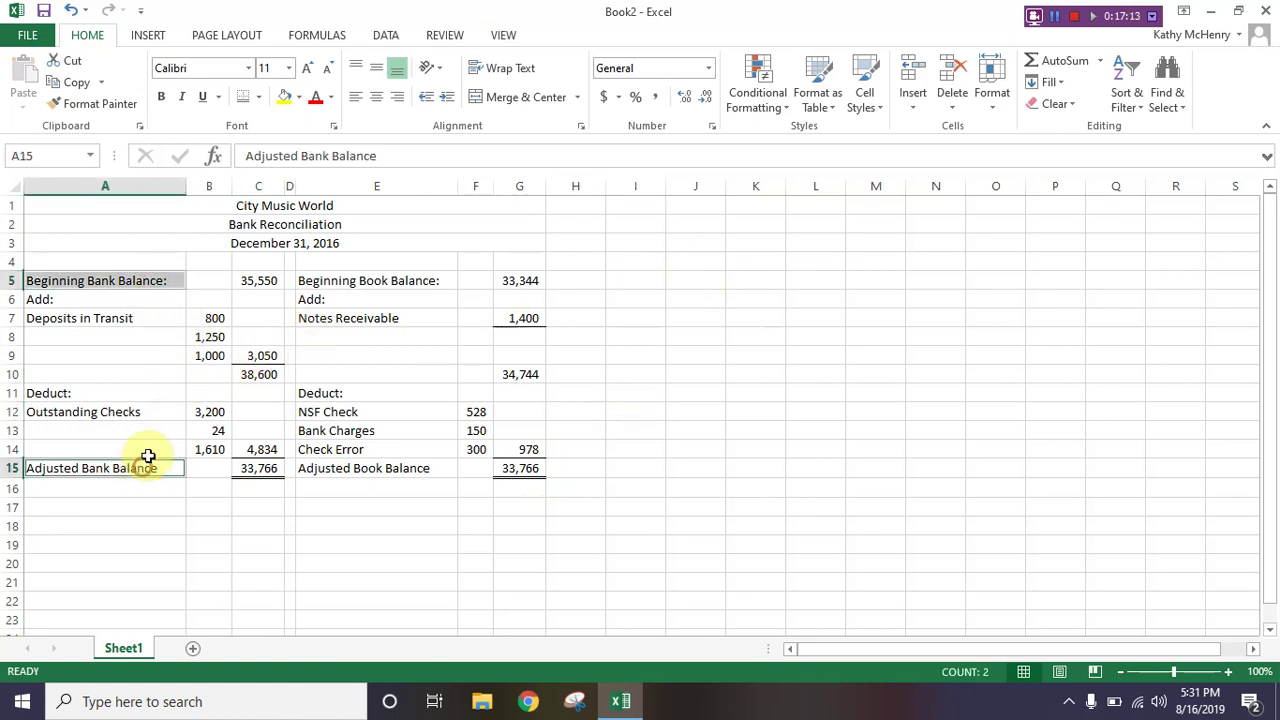
{"action": "left_click", "coordinate": [405, 278], "text": "ctrl"}
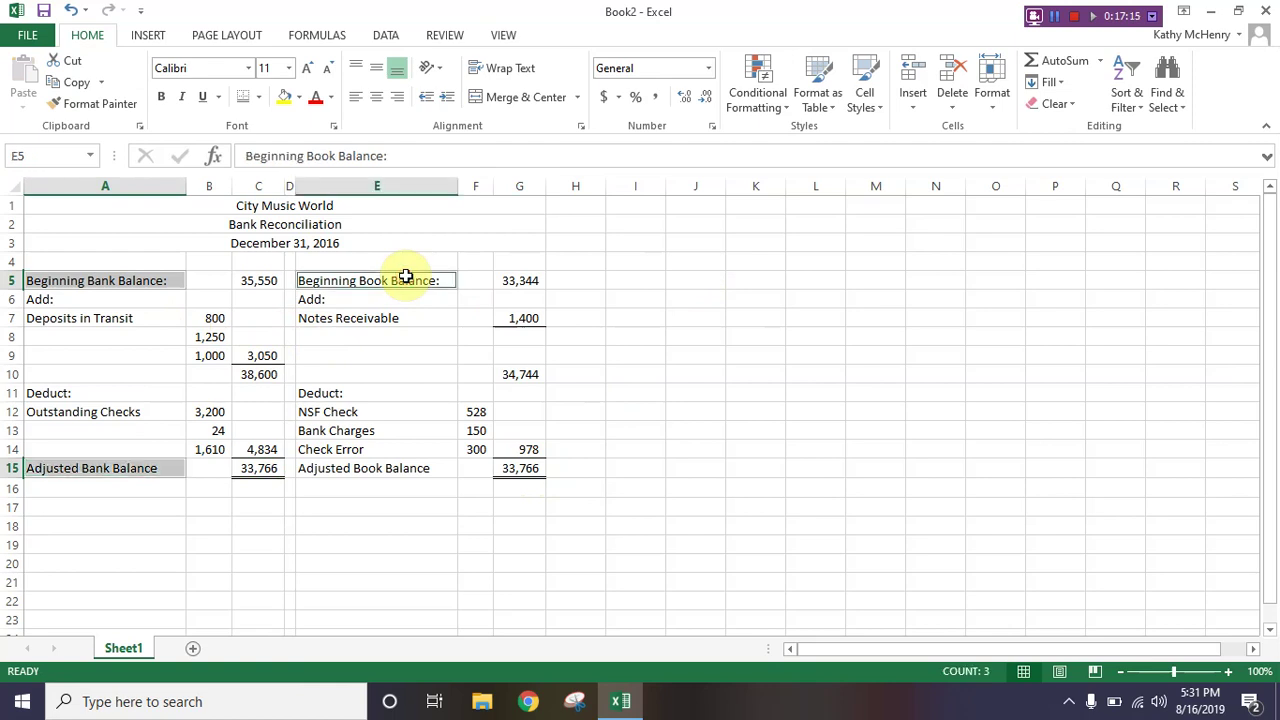
{"action": "left_click", "coordinate": [381, 472], "text": "ctrl"}
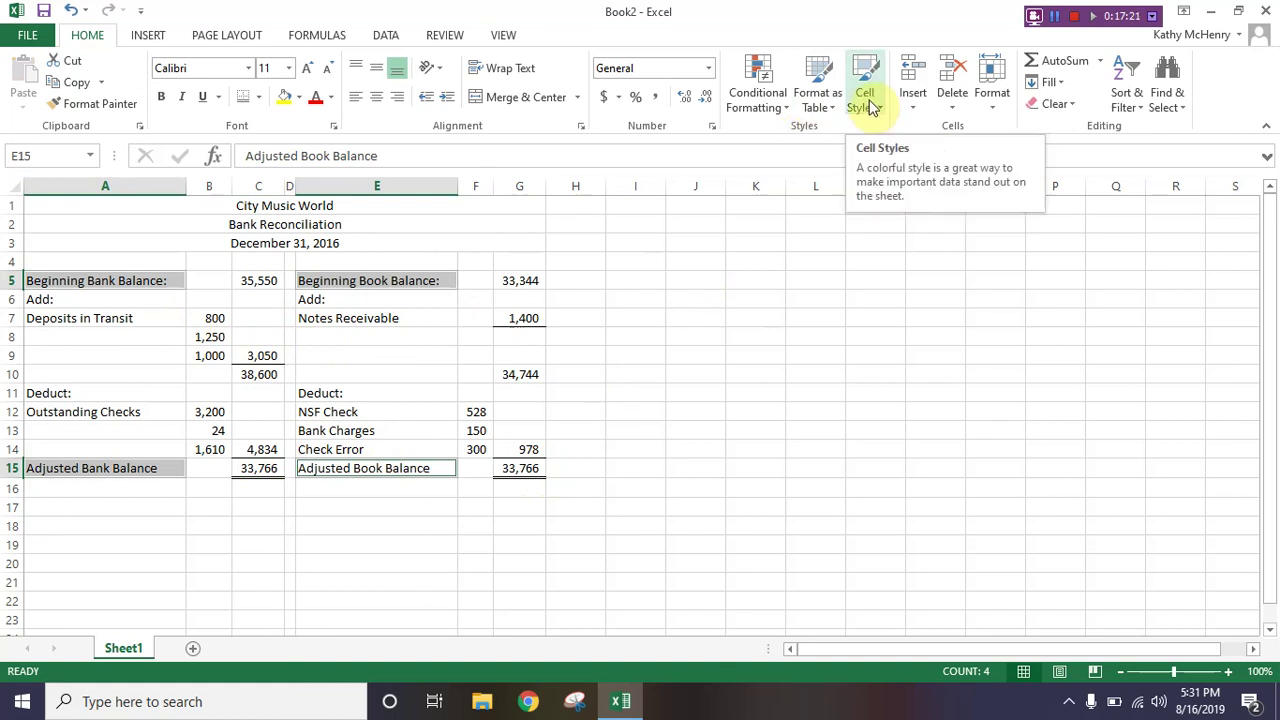
{"action": "left_click", "coordinate": [868, 104]}
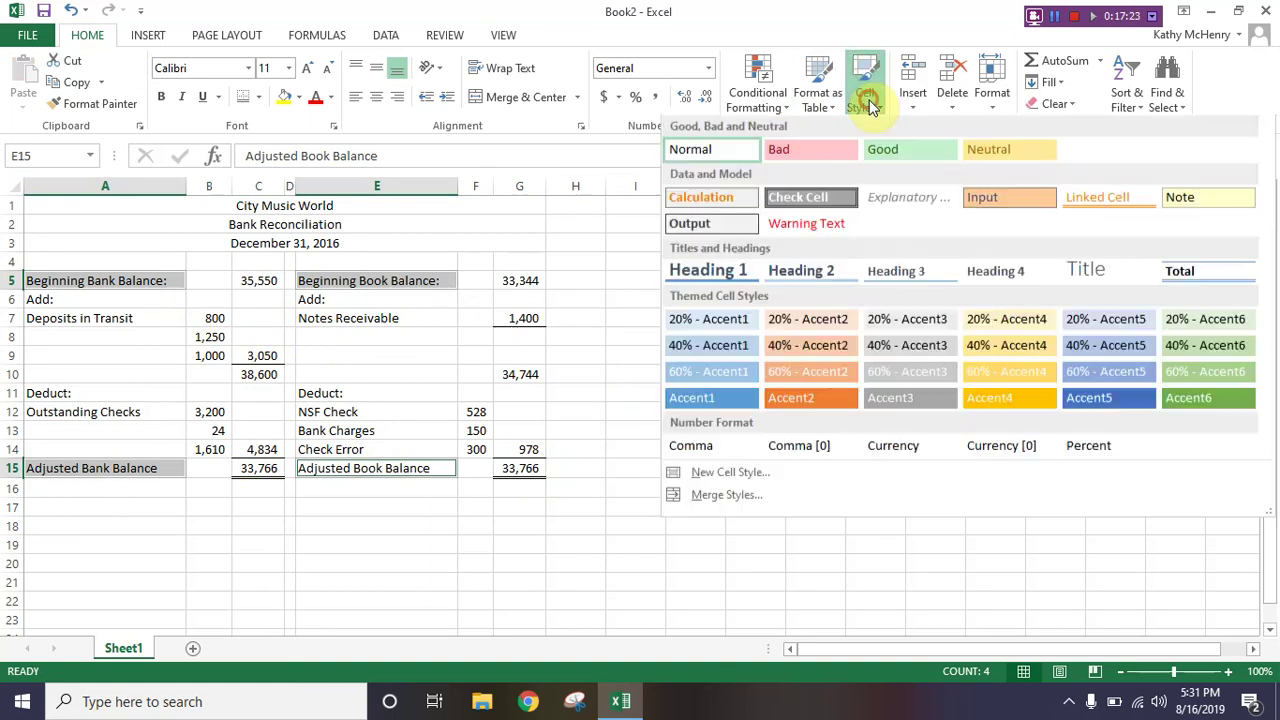
{"action": "left_click", "coordinate": [996, 276]}
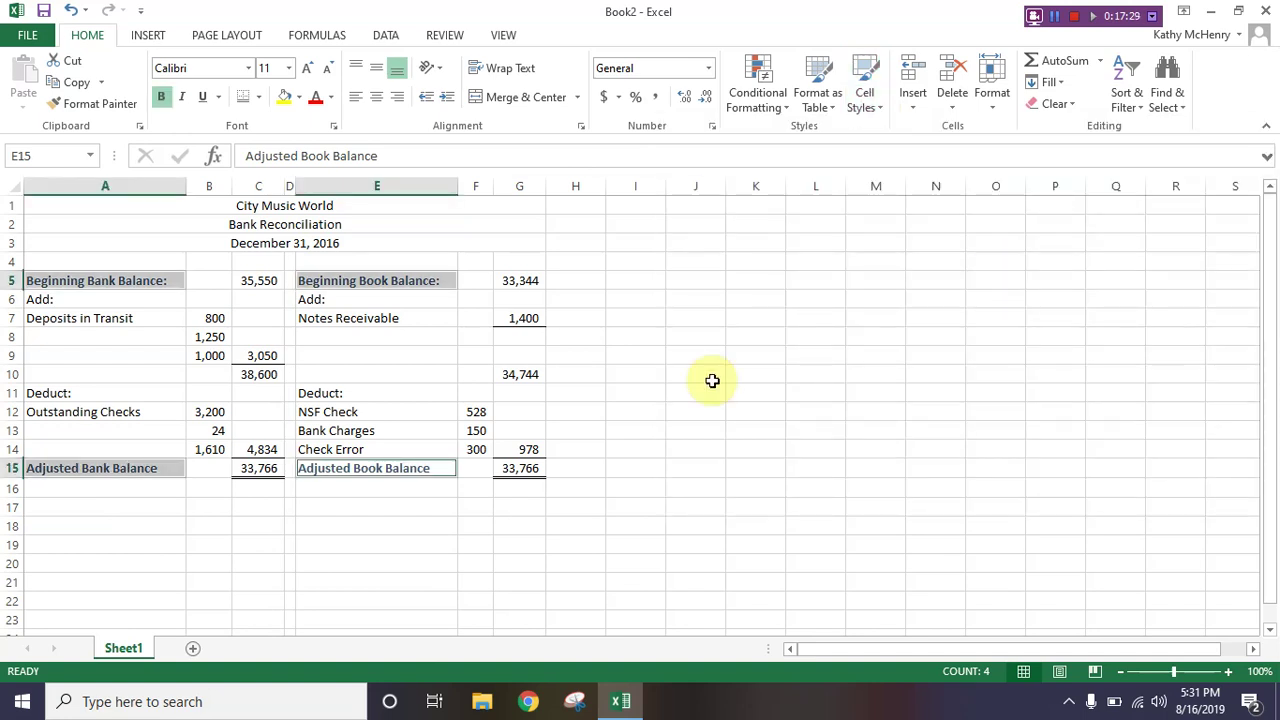
{"action": "left_click", "coordinate": [535, 358]}
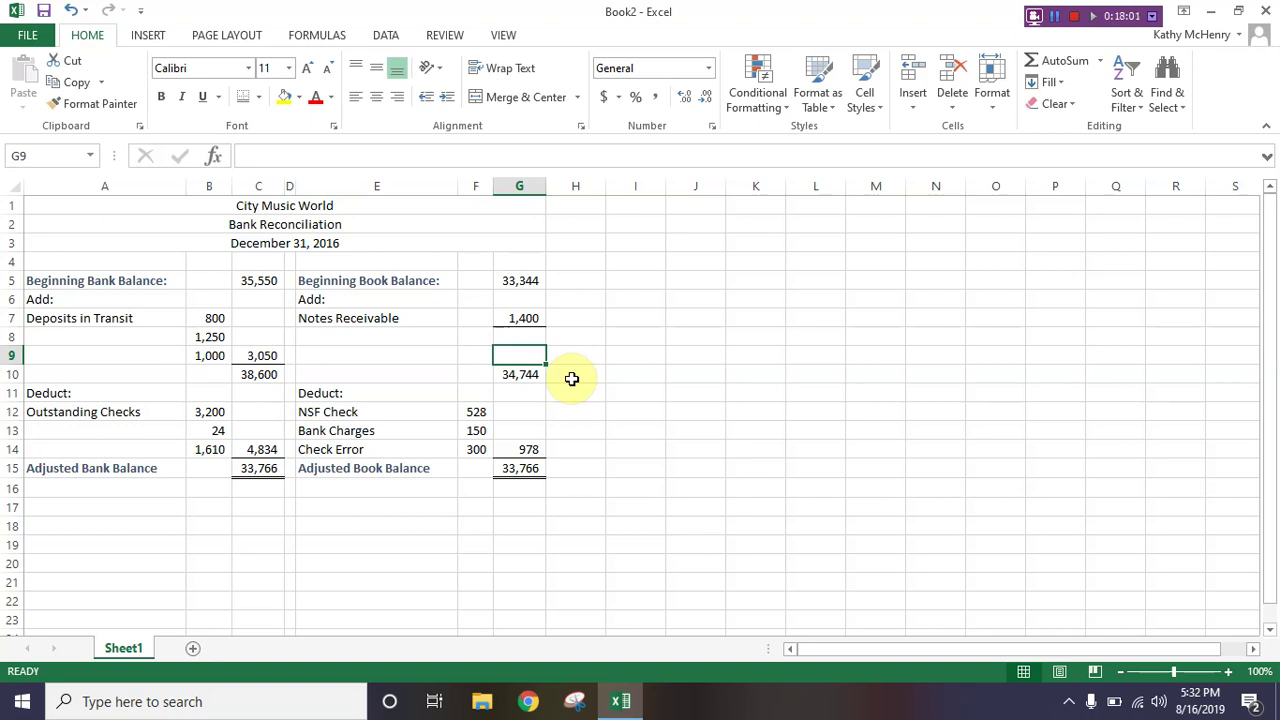
Step: Add a Less Than 40000 highlight rule with Light Red Fill with Dark Red Text to the beginning bank balance in C5
{"action": "left_click", "coordinate": [252, 280]}
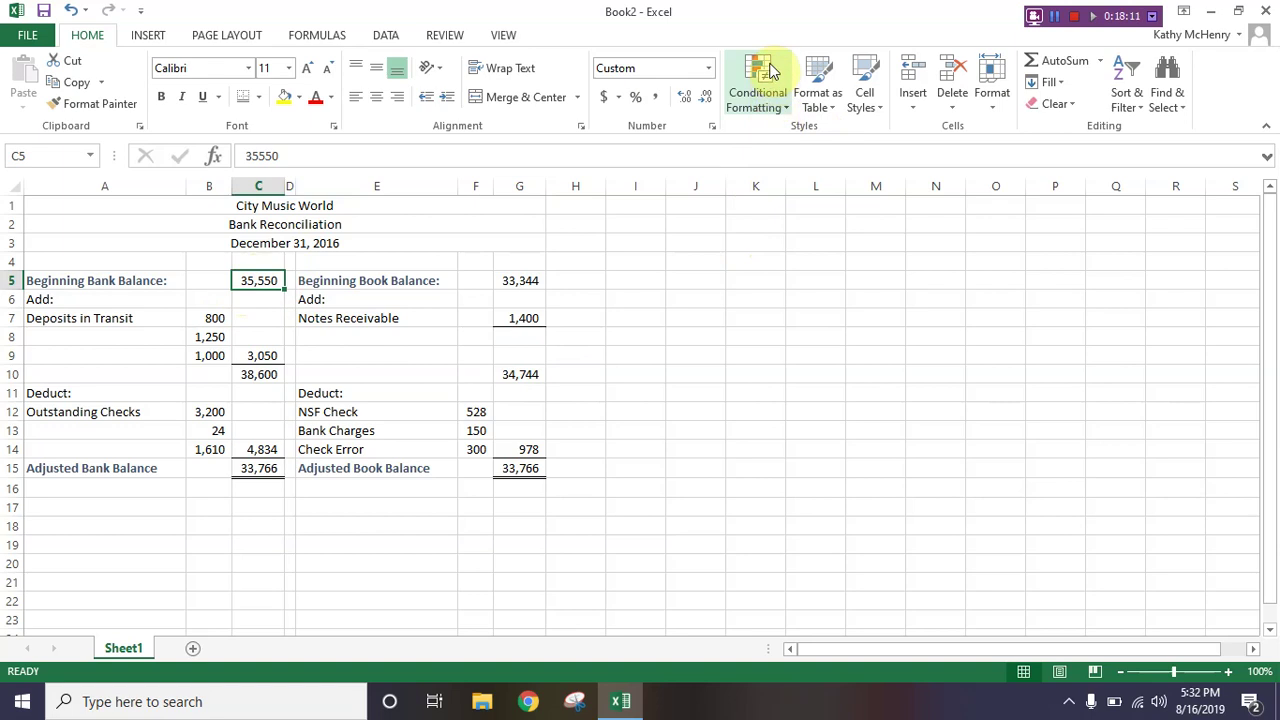
{"action": "left_click", "coordinate": [768, 101]}
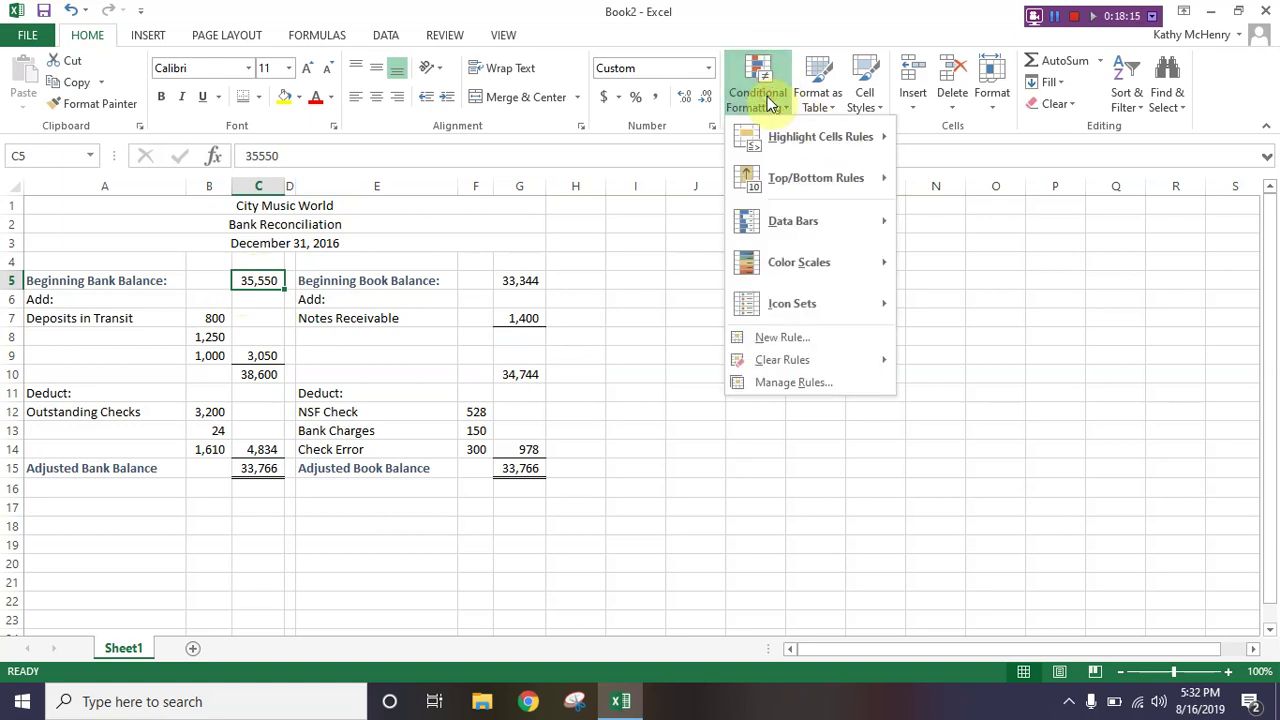
{"action": "mouse_move", "coordinate": [782, 143]}
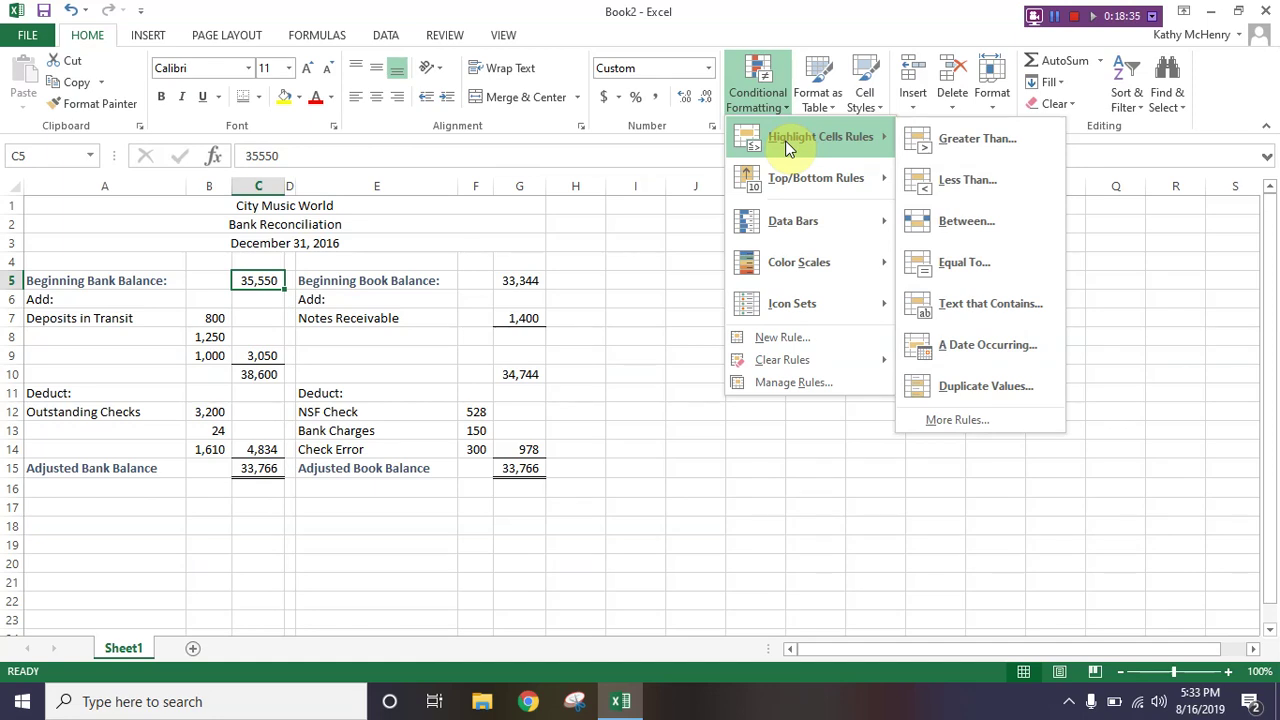
{"action": "left_click", "coordinate": [950, 190]}
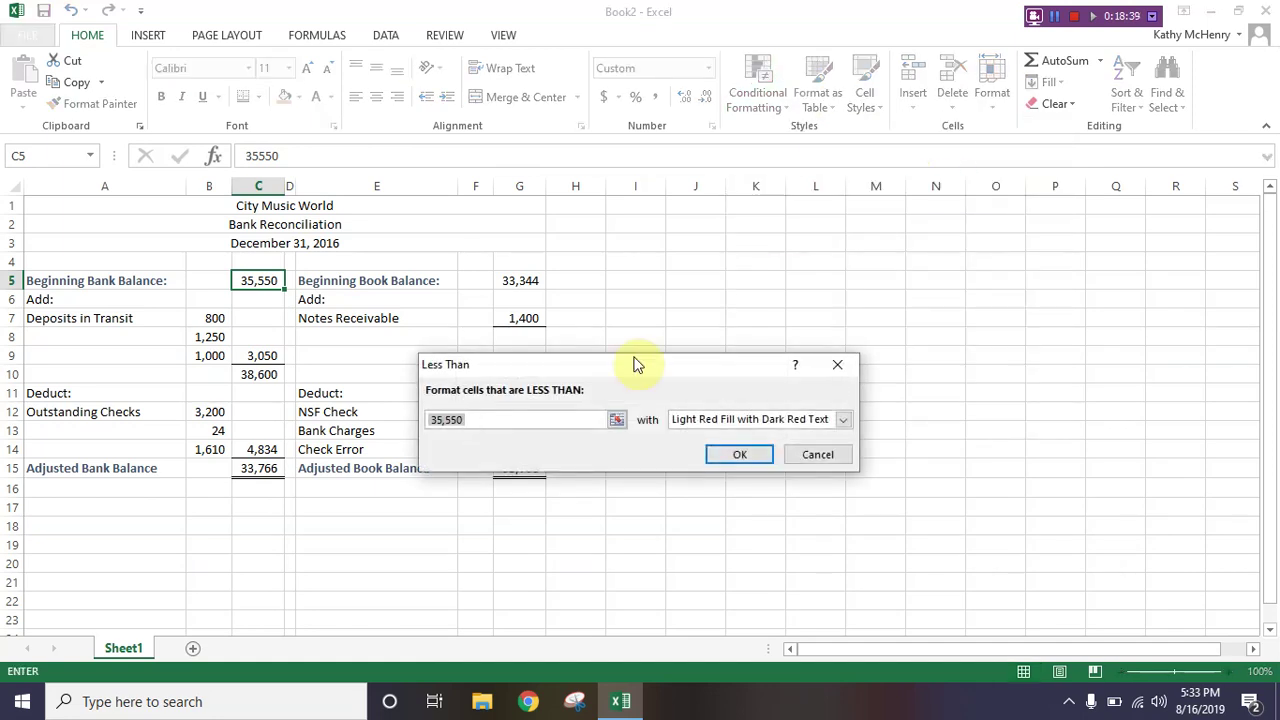
{"action": "left_click", "coordinate": [527, 424]}
{"action": "type", "text": "40000"}
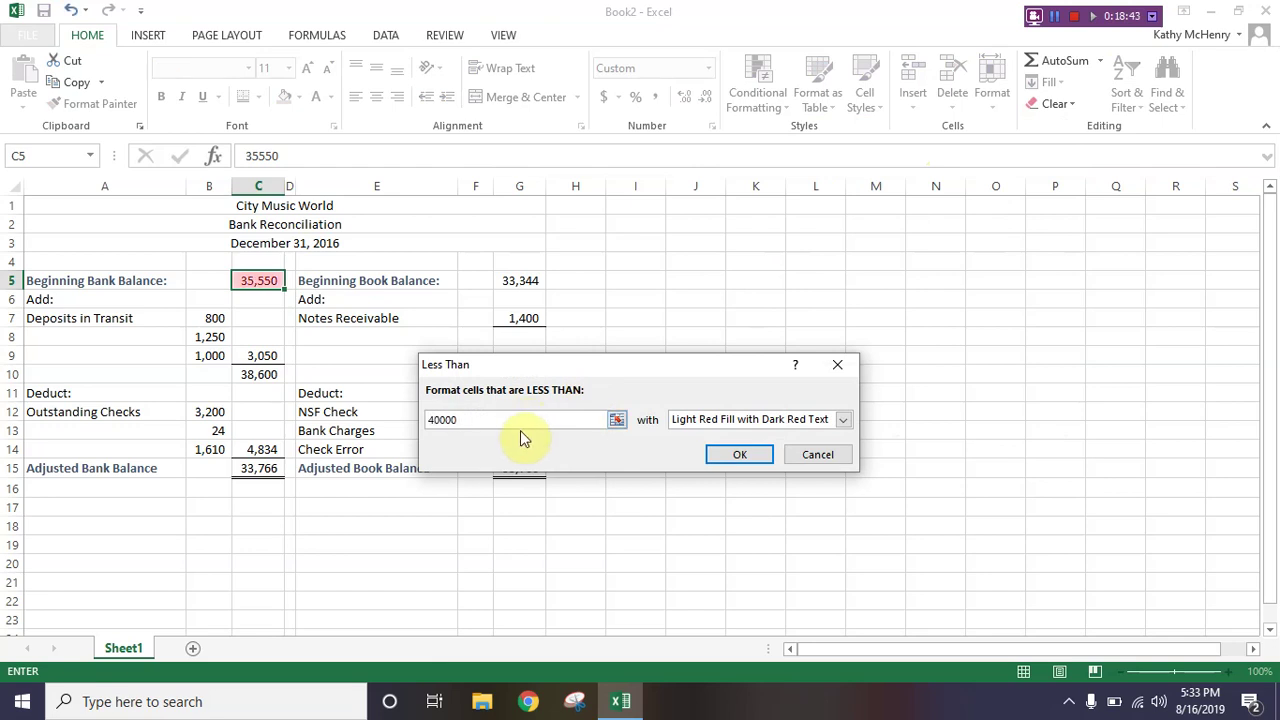
{"action": "left_click", "coordinate": [844, 420]}
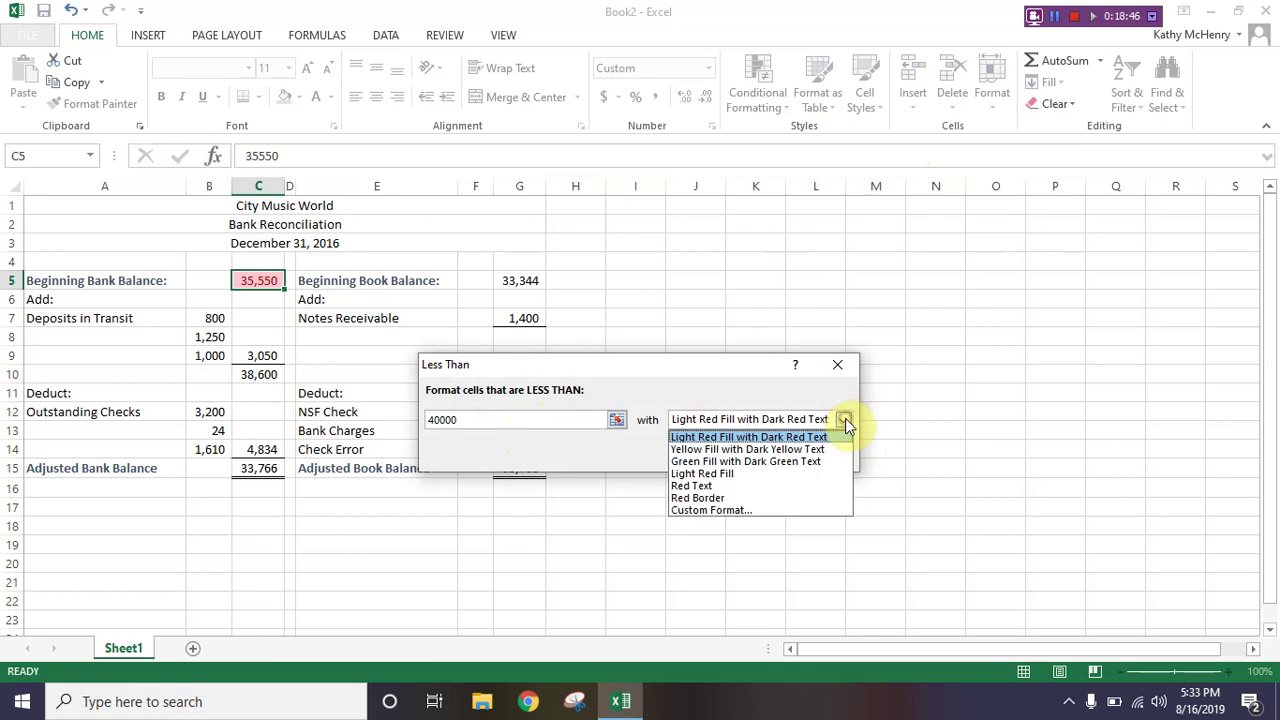
{"action": "left_click", "coordinate": [787, 437]}
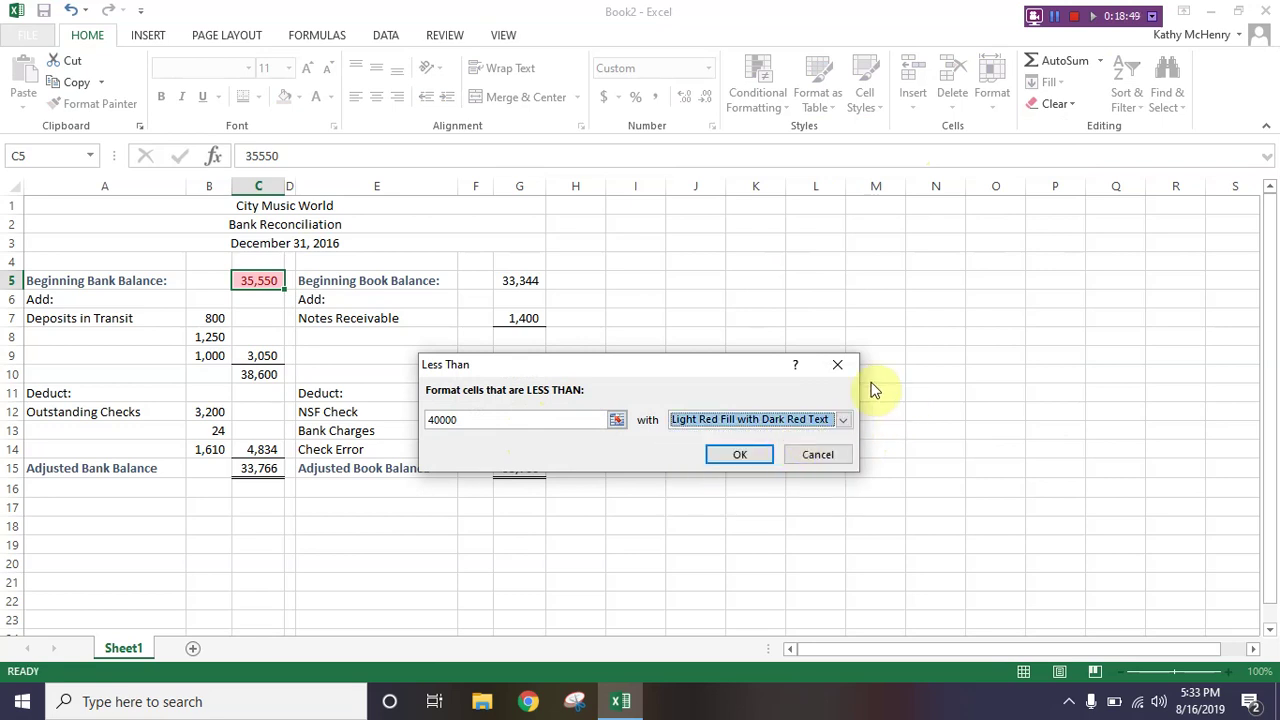
{"action": "left_click", "coordinate": [727, 452]}
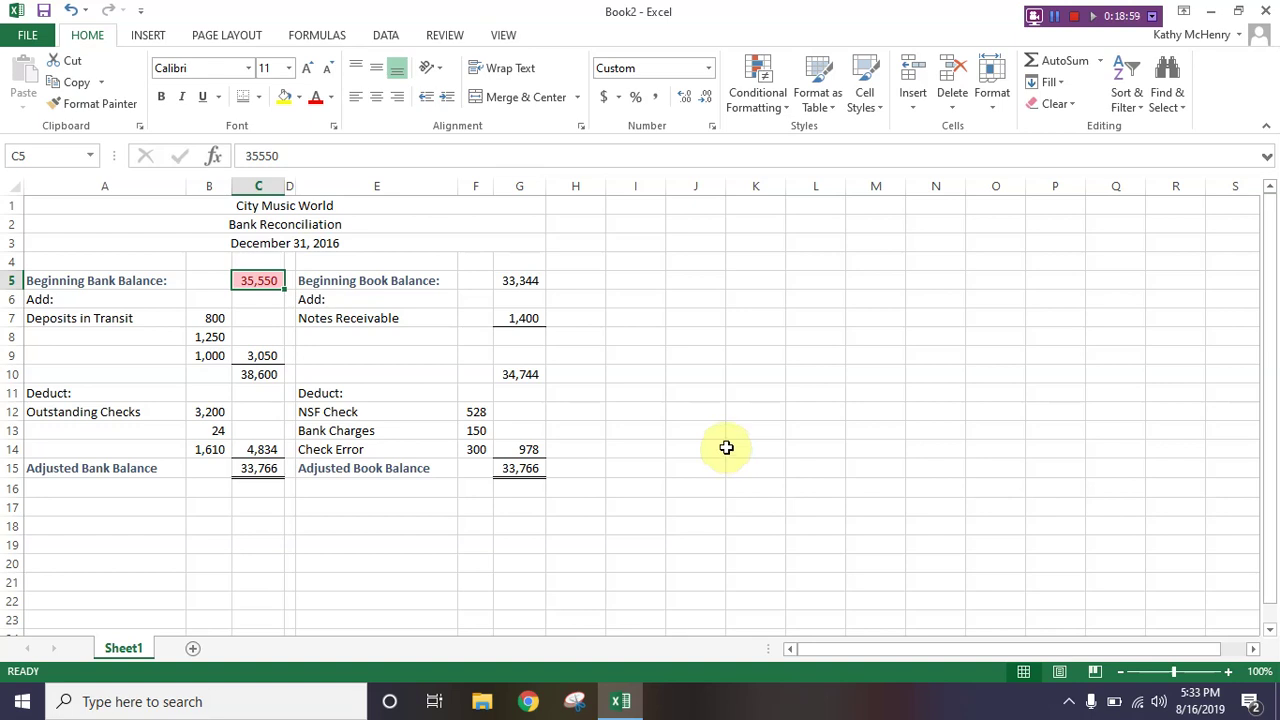
Step: Edit the conditional formatting rule on C5 so that it formats cell values less than 30000
{"action": "left_click", "coordinate": [771, 104]}
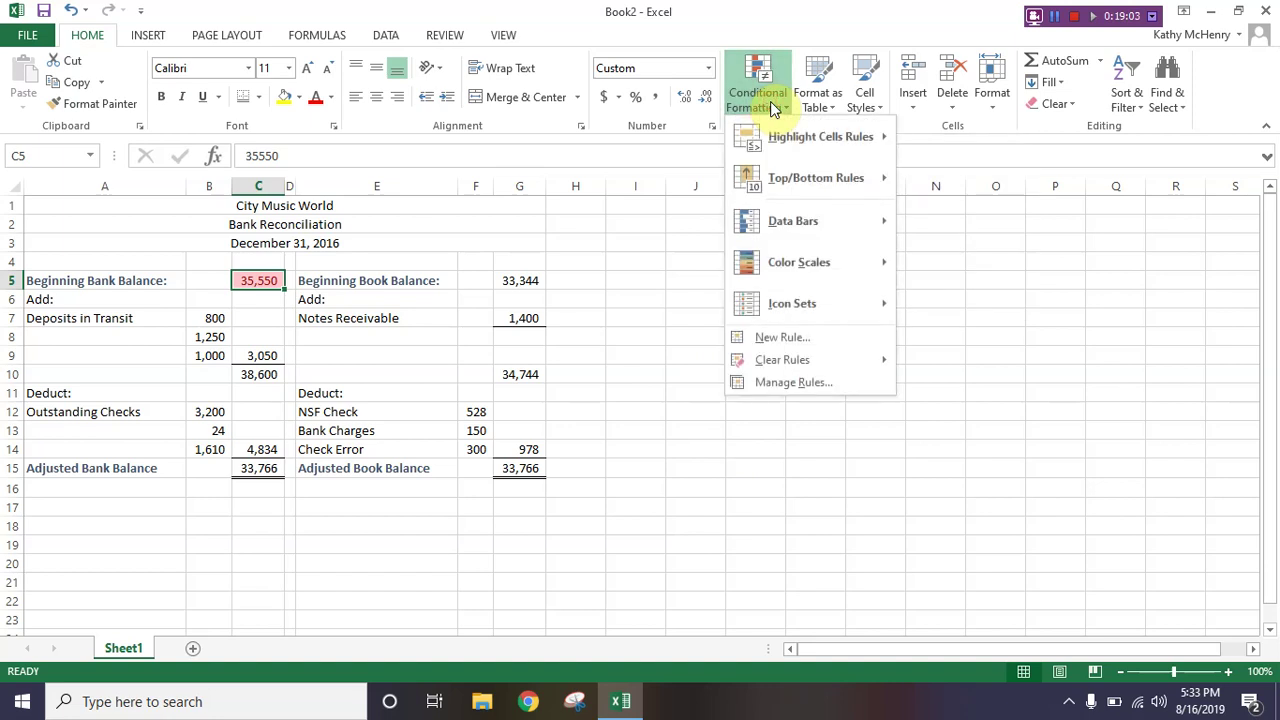
{"action": "left_click", "coordinate": [770, 385]}
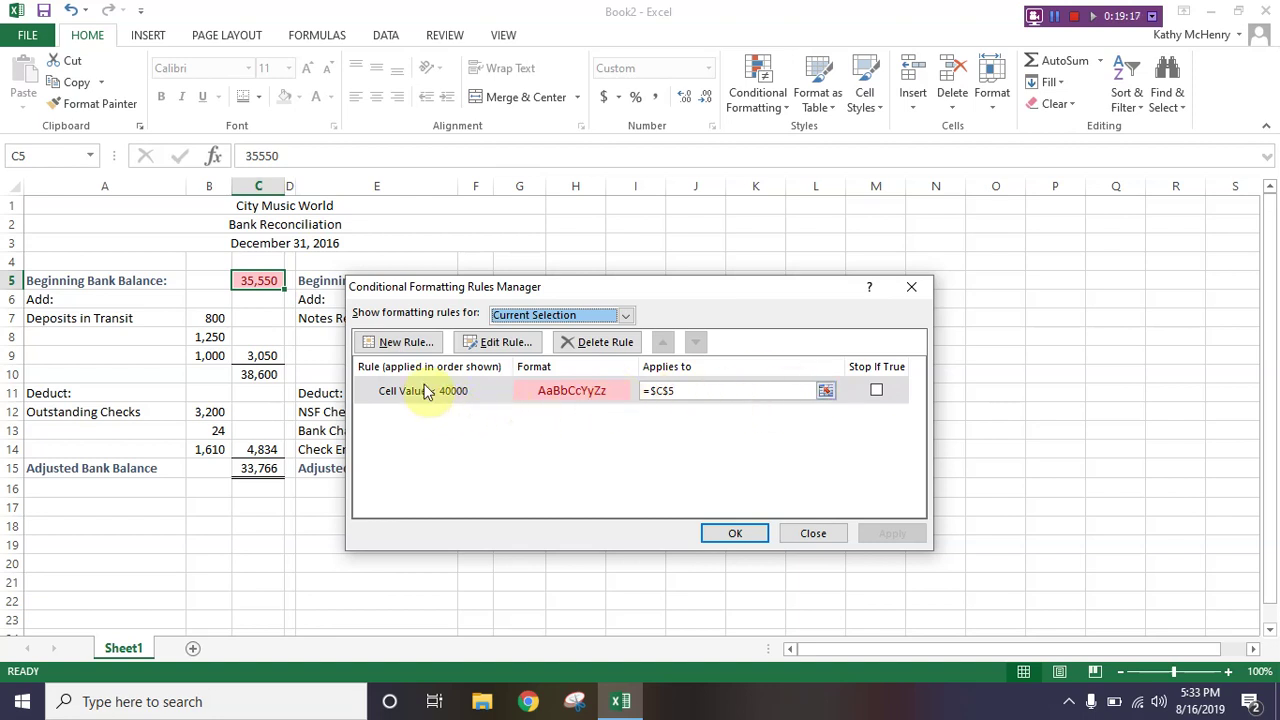
{"action": "left_click", "coordinate": [493, 352]}
{"action": "left_click", "coordinate": [725, 465]}
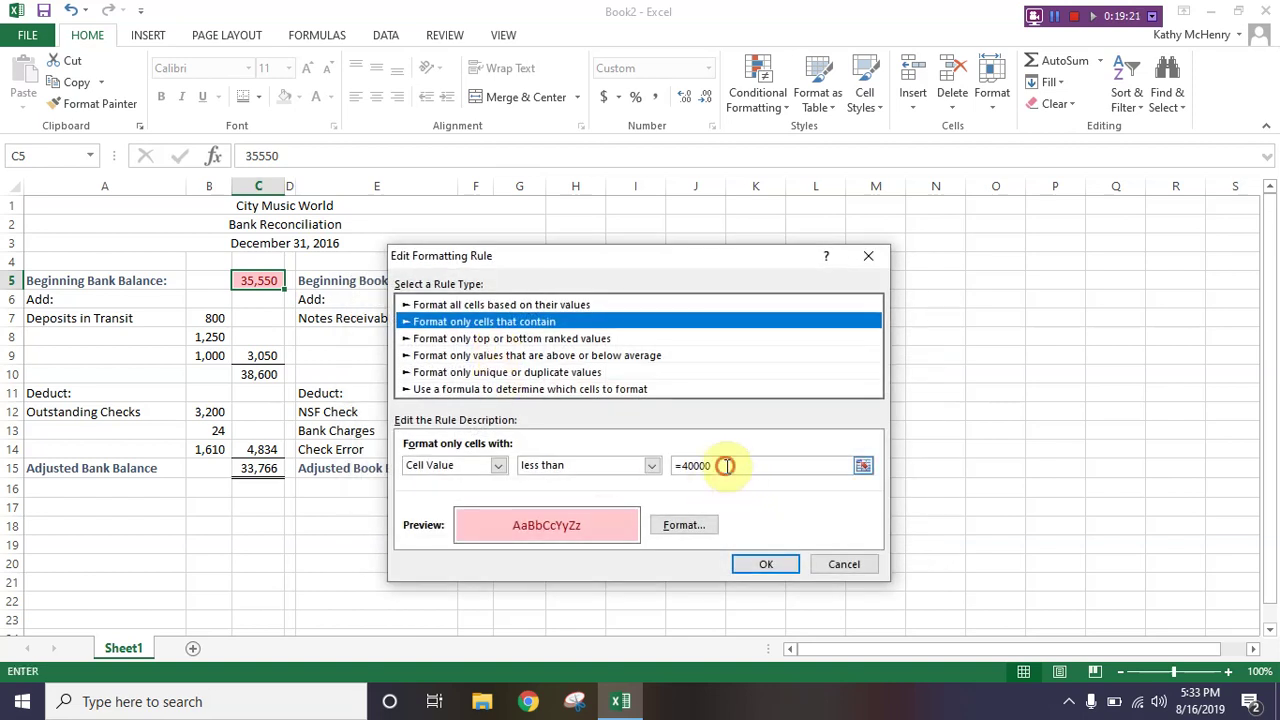
{"action": "left_click_drag", "start_coordinate": [725, 465], "coordinate": [680, 465]}
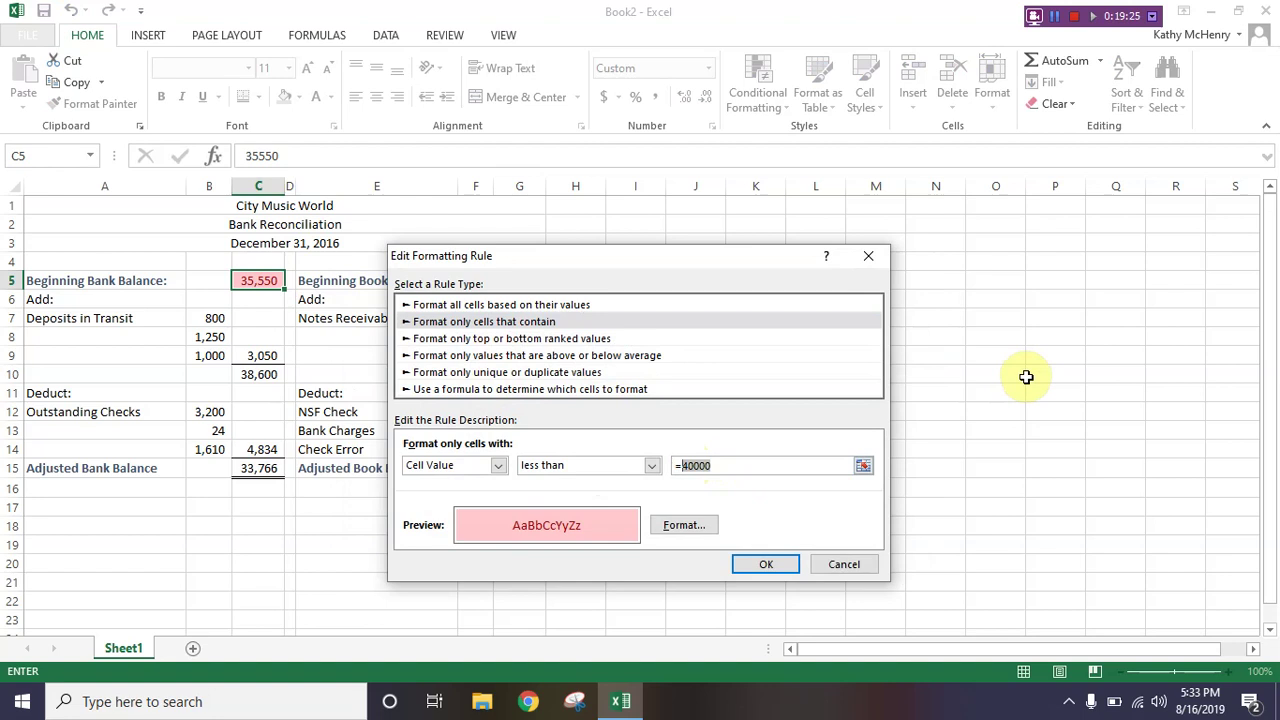
{"action": "type", "text": "30000"}
{"action": "left_click", "coordinate": [768, 565]}
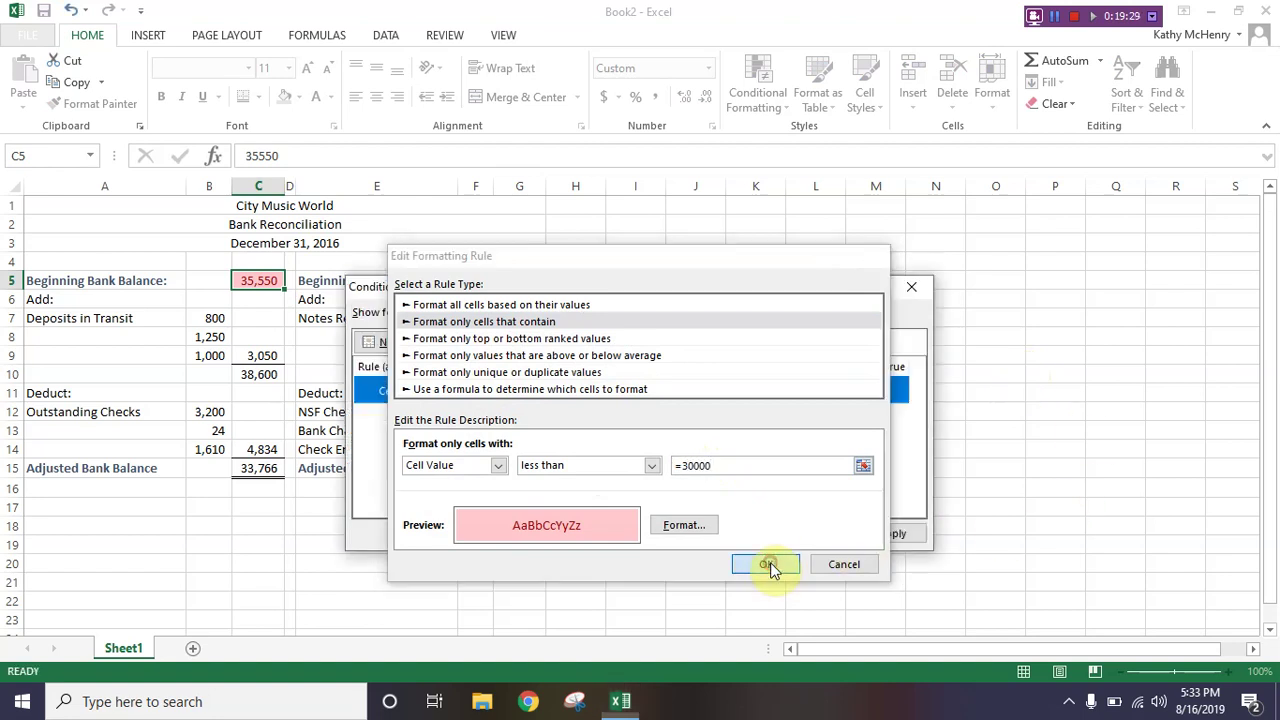
{"action": "left_click", "coordinate": [758, 532]}
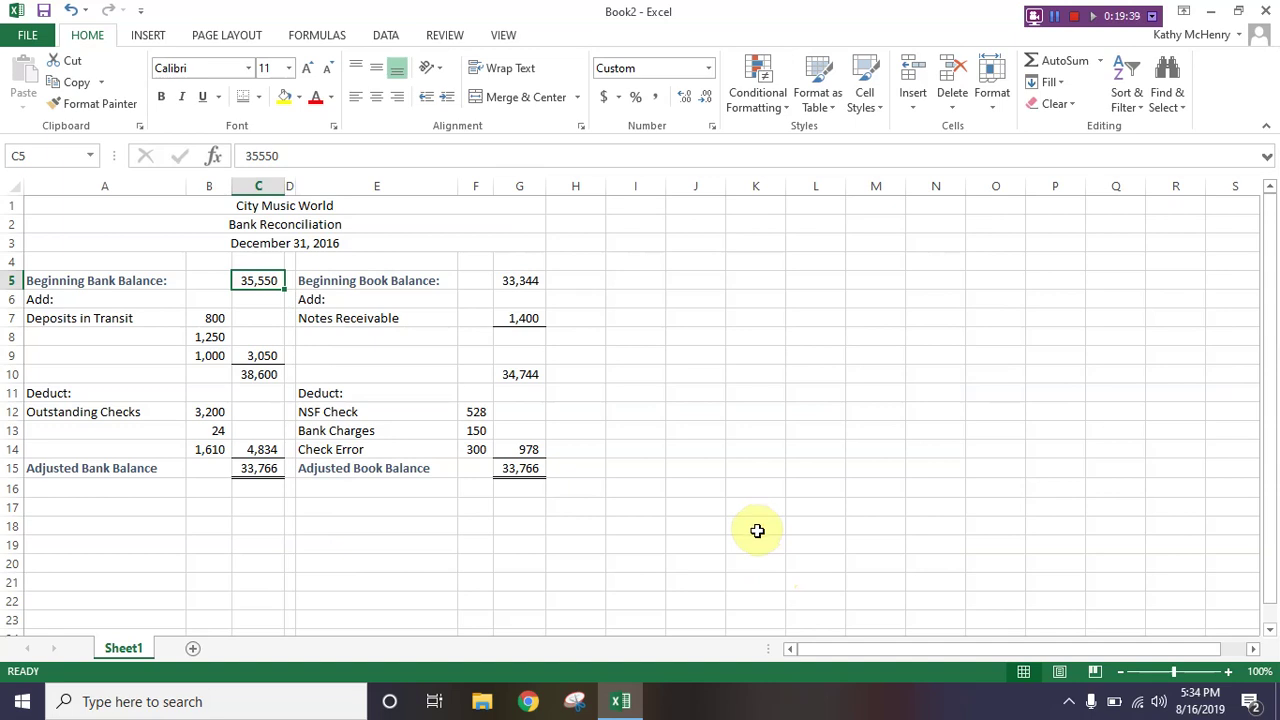
Step: Test the formatting rule by entering 49000 and 25,000 in turn as the beginning bank balance in C5
{"action": "type", "text": "49000"}
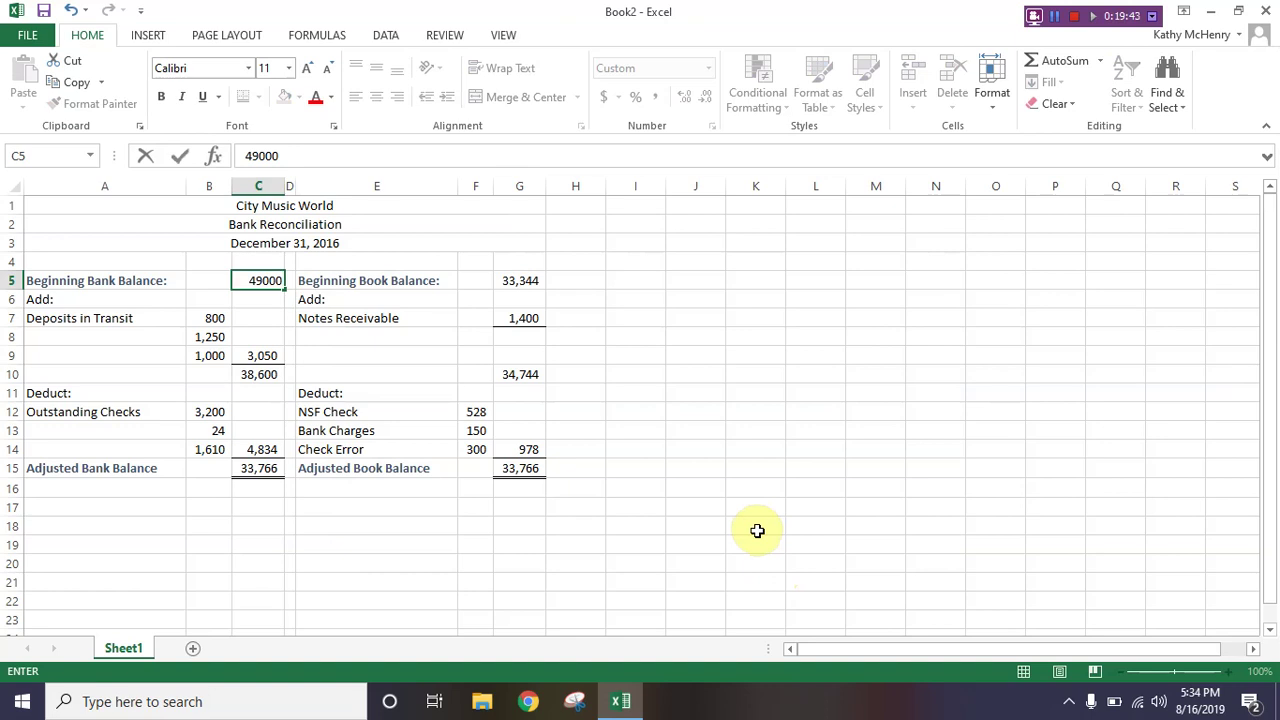
{"action": "key", "text": "Return"}
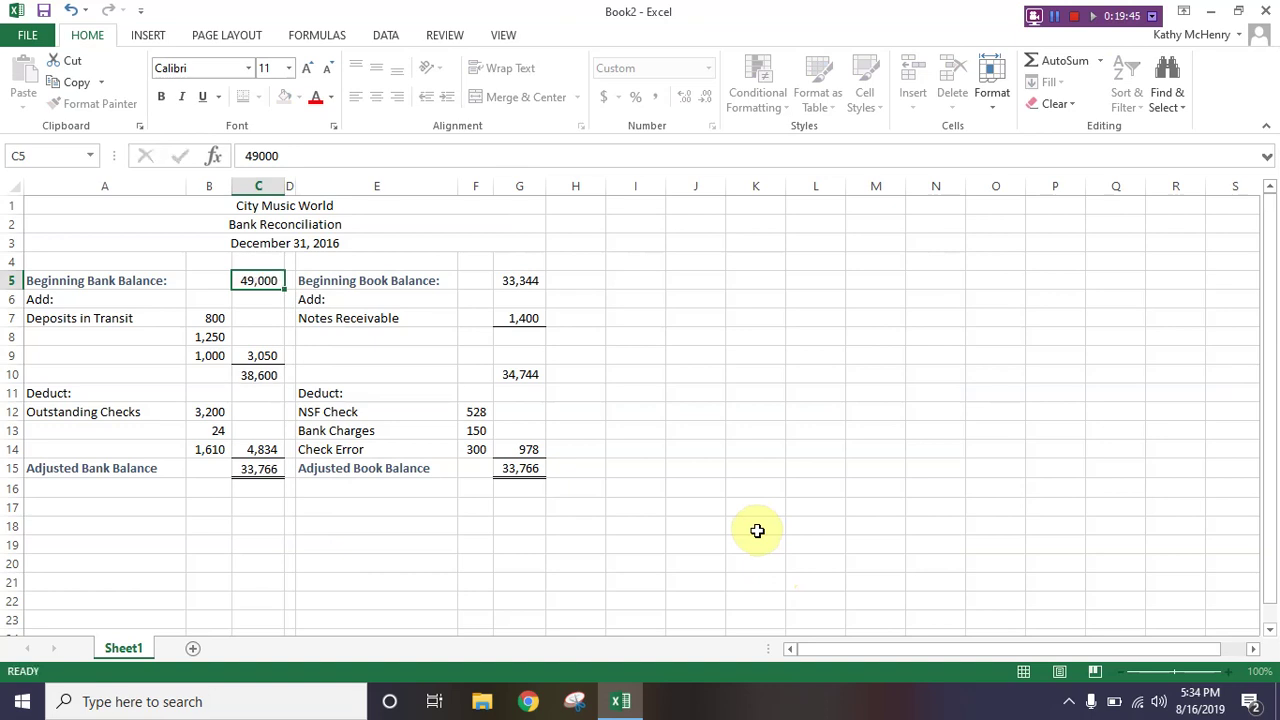
{"action": "key", "text": "Up"}
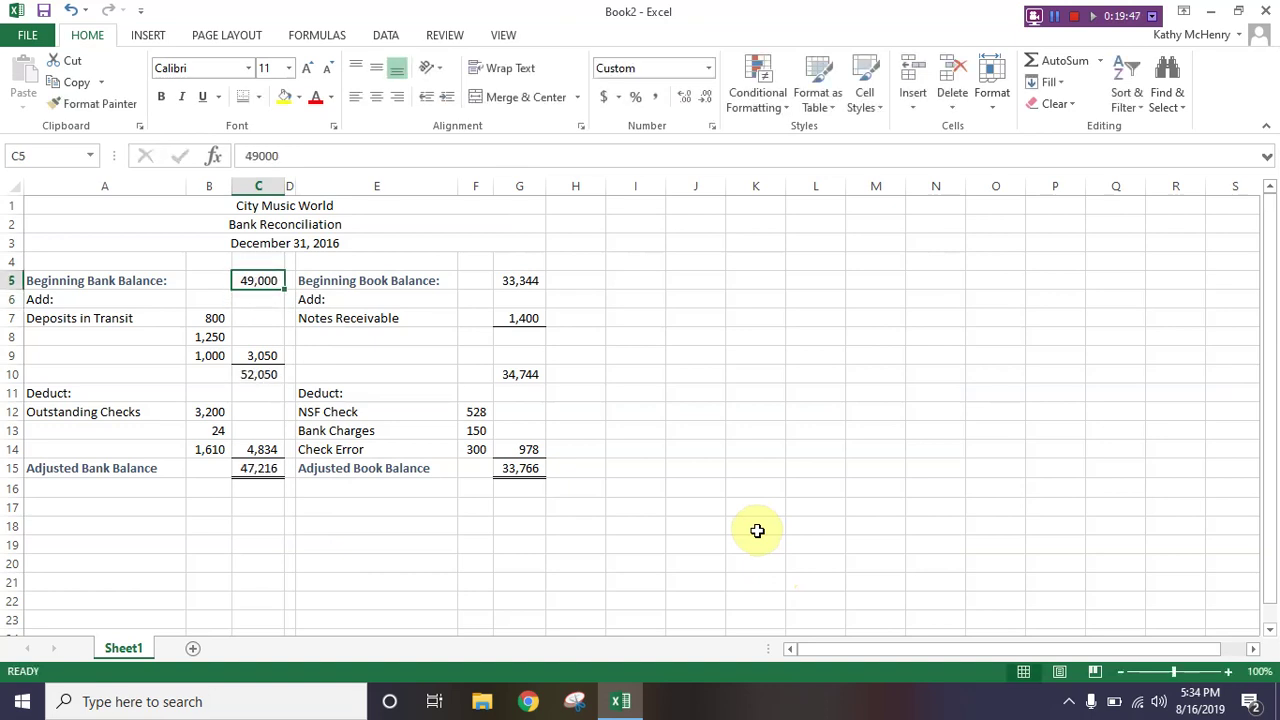
{"action": "key", "text": "BackSpace"}
{"action": "type", "text": "2"}
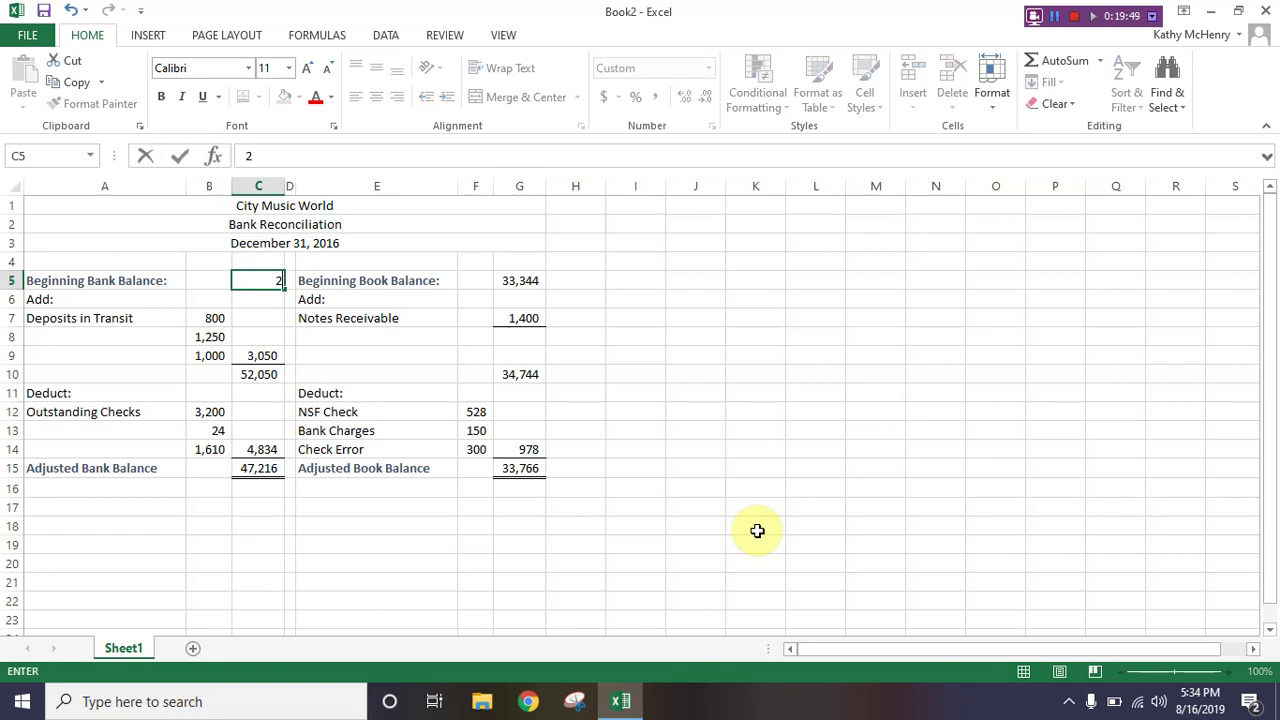
{"action": "type", "text": "5,000"}
{"action": "key", "text": "Return"}
{"action": "key", "text": "Up"}
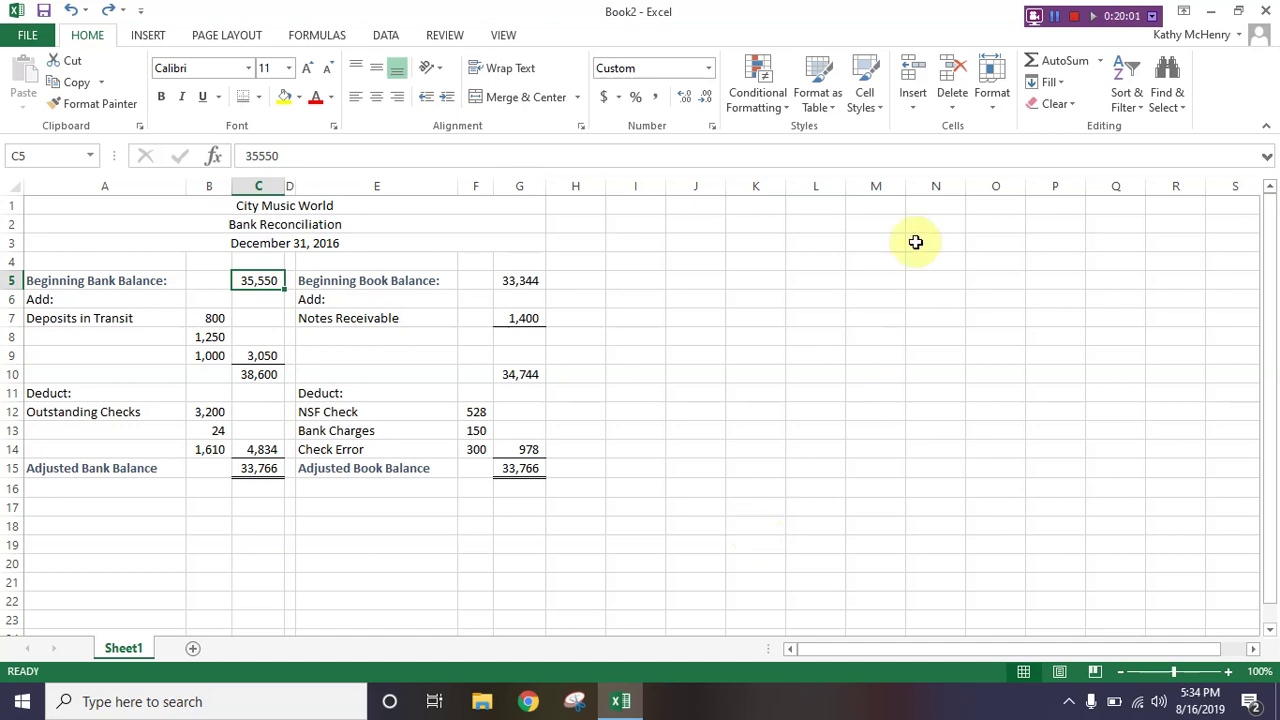
Step: Clear the conditional formatting rules from cell C5 only
{"action": "left_click", "coordinate": [861, 105]}
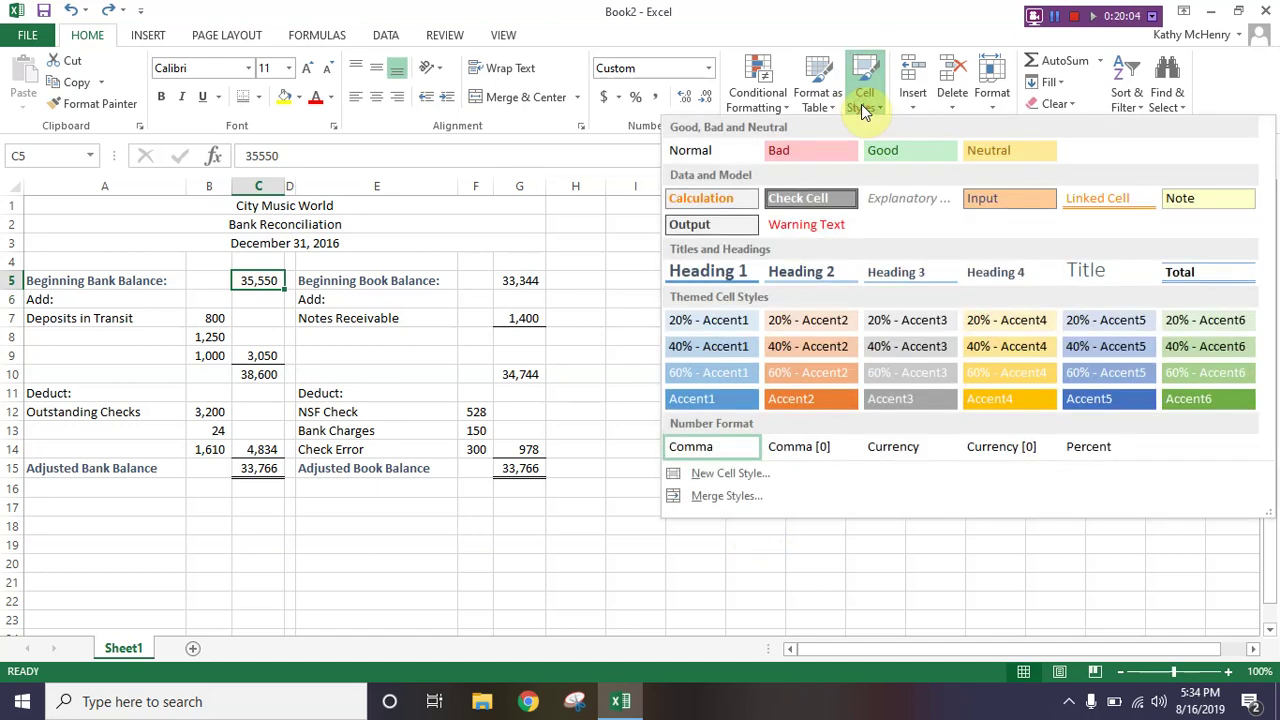
{"action": "left_click", "coordinate": [757, 92]}
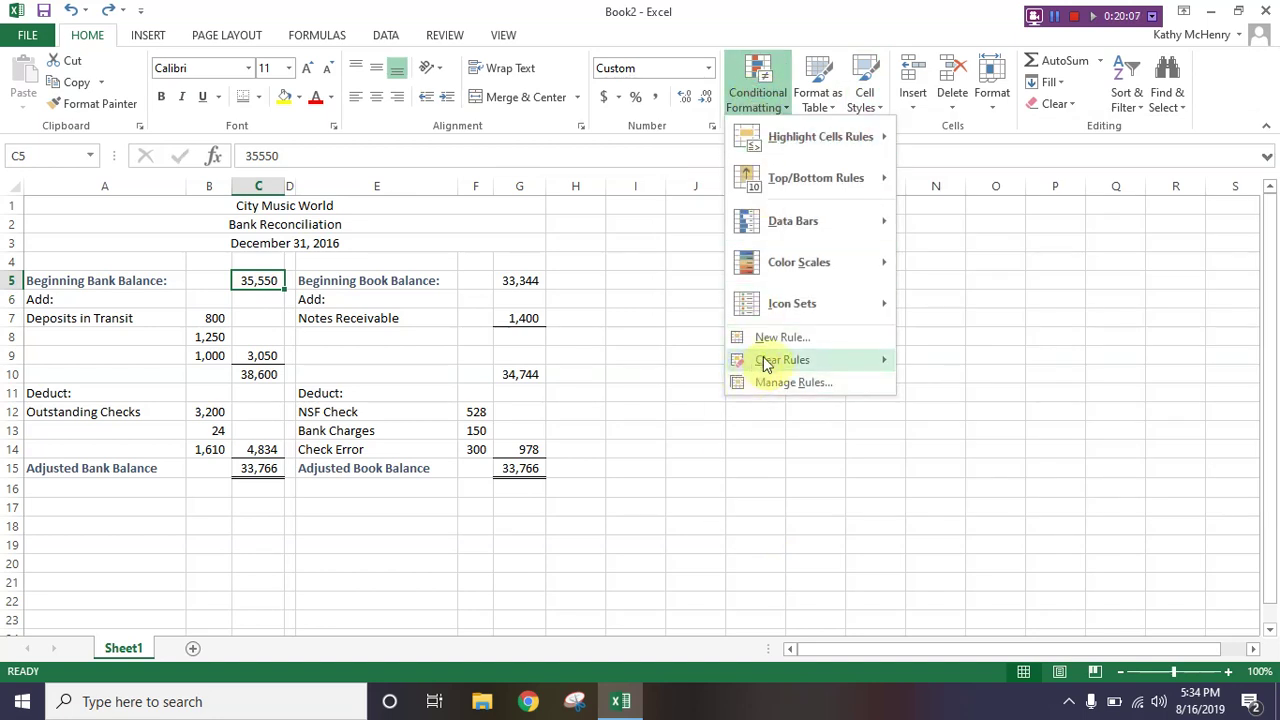
{"action": "mouse_move", "coordinate": [766, 362]}
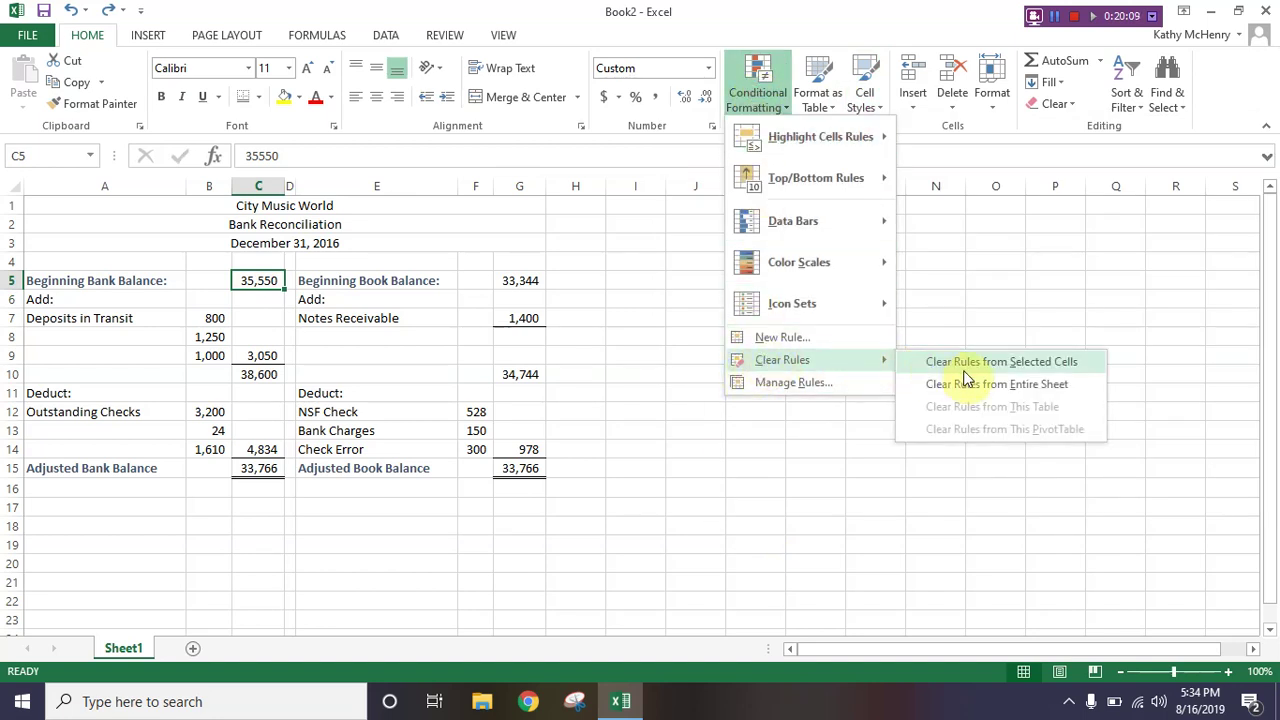
{"action": "left_click", "coordinate": [1028, 363]}
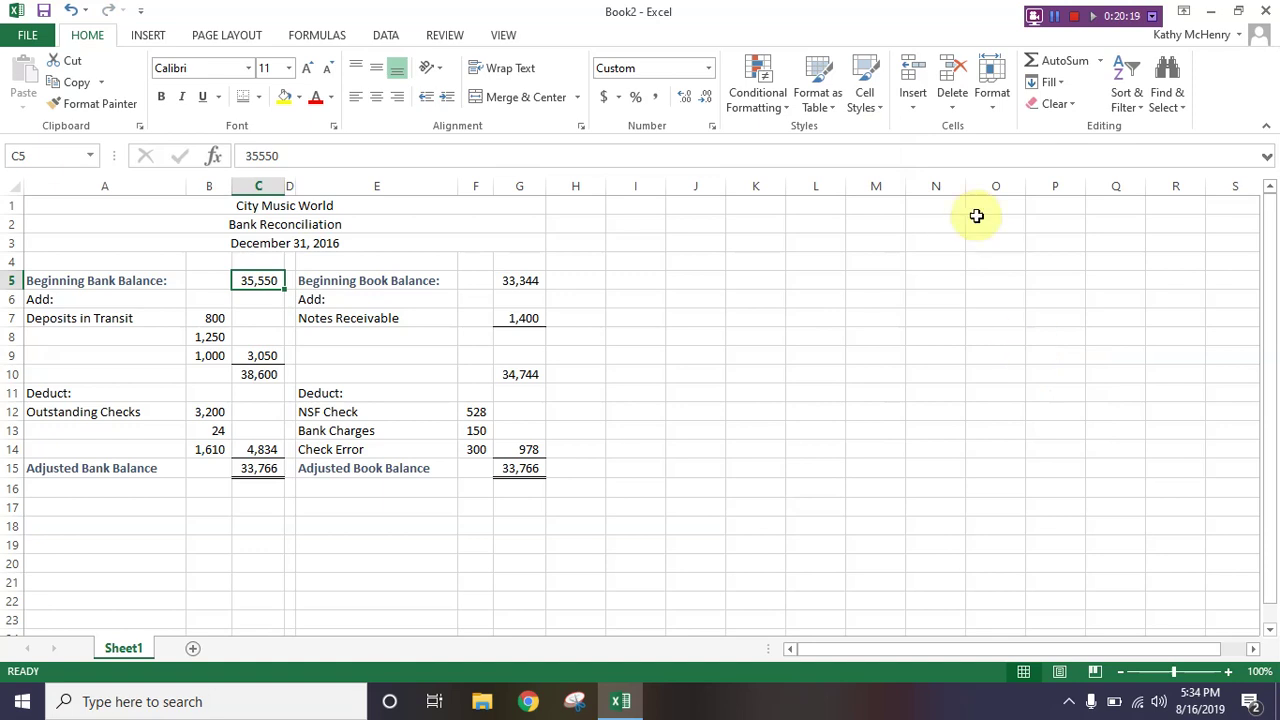
Step: Create a new formula-based conditional formatting rule for C5 with the formula =$C$5<40000
{"action": "left_click", "coordinate": [758, 106]}
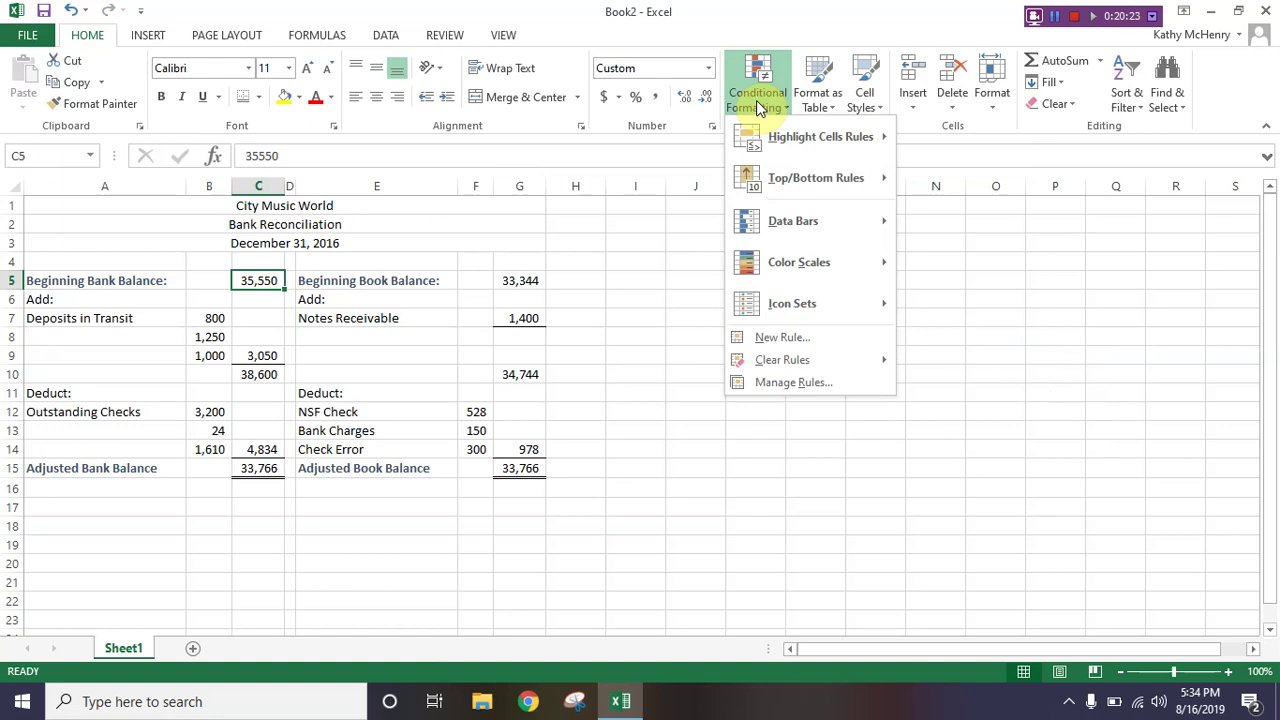
{"action": "left_click", "coordinate": [799, 384]}
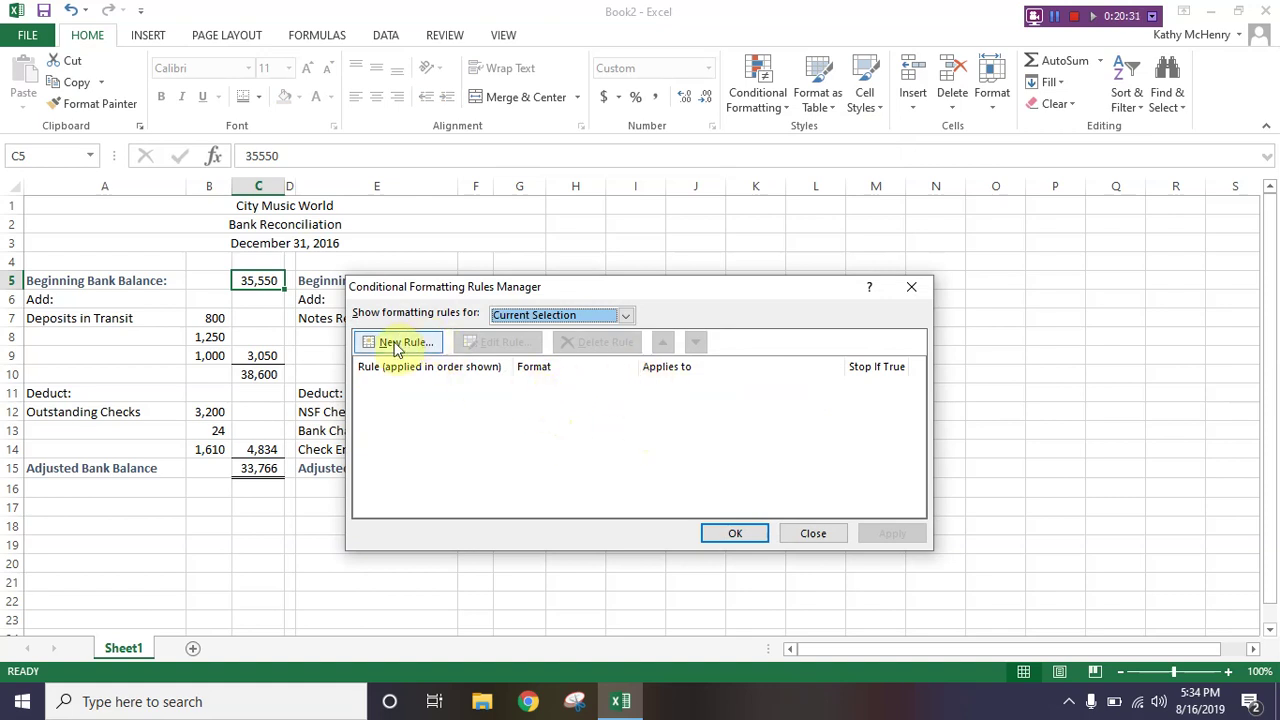
{"action": "left_click", "coordinate": [397, 345]}
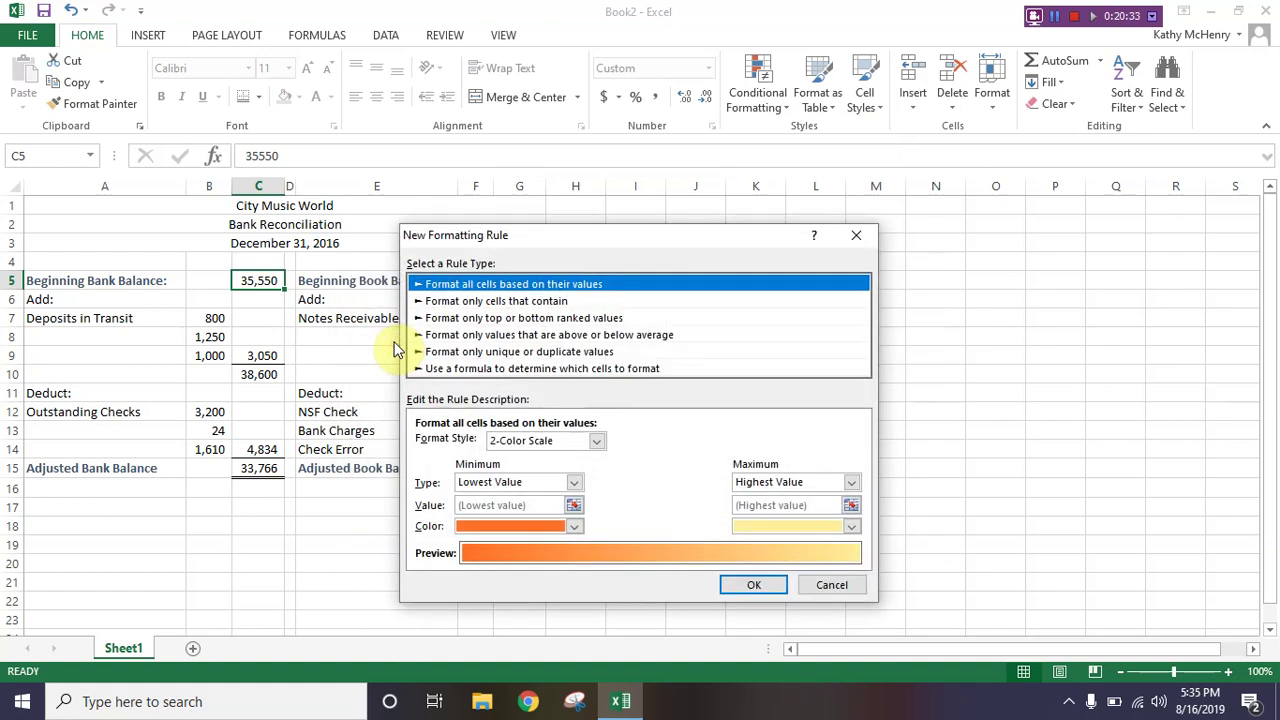
{"action": "left_click", "coordinate": [532, 370]}
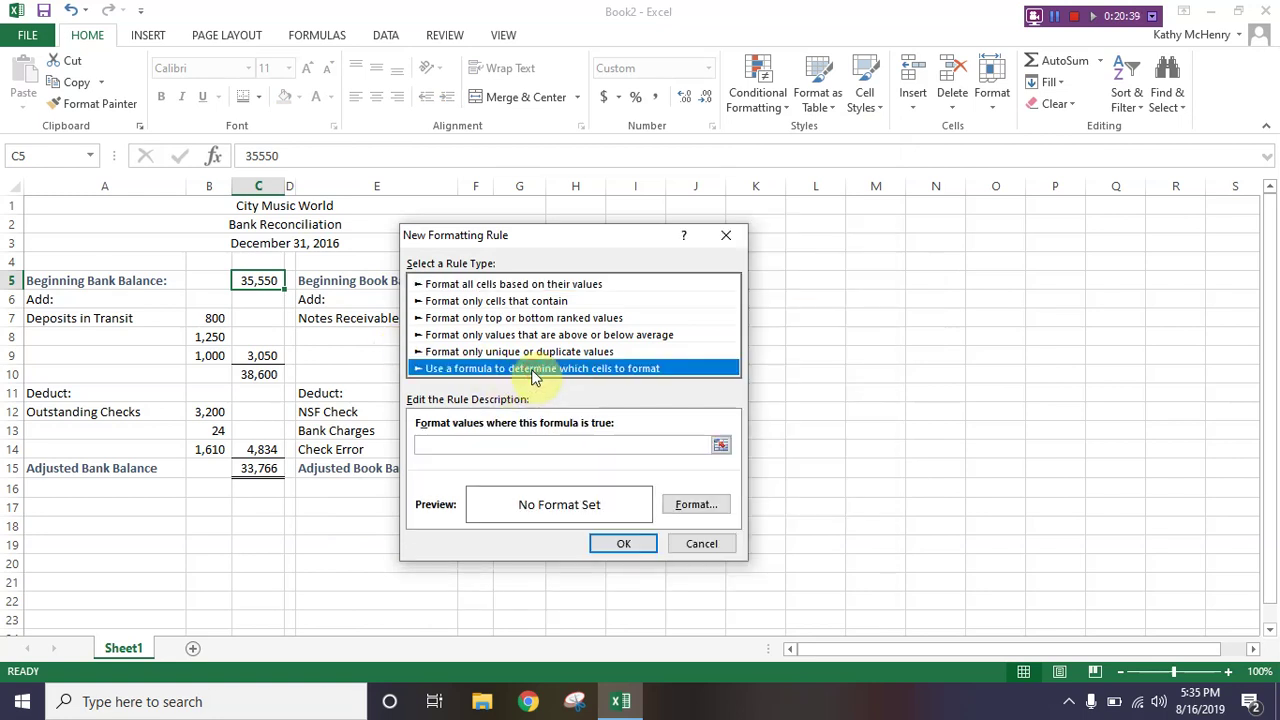
{"action": "left_click", "coordinate": [513, 447]}
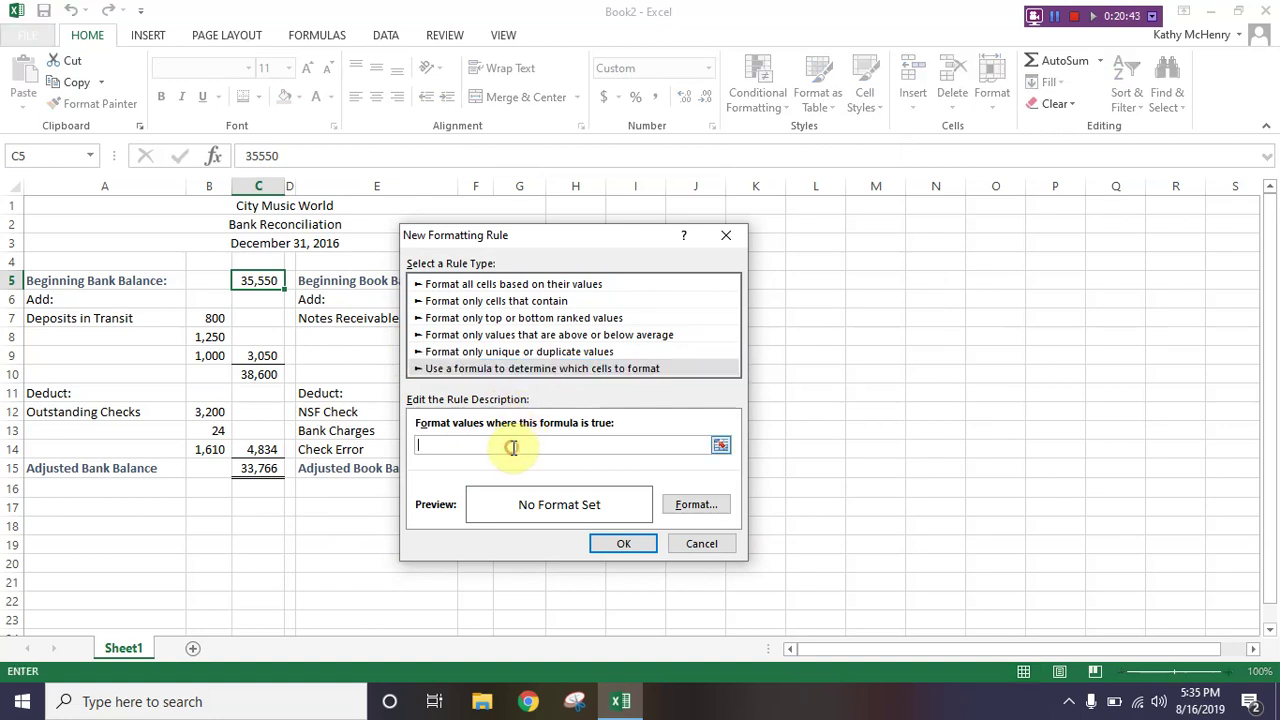
{"action": "type", "text": "=$C$5<40000"}
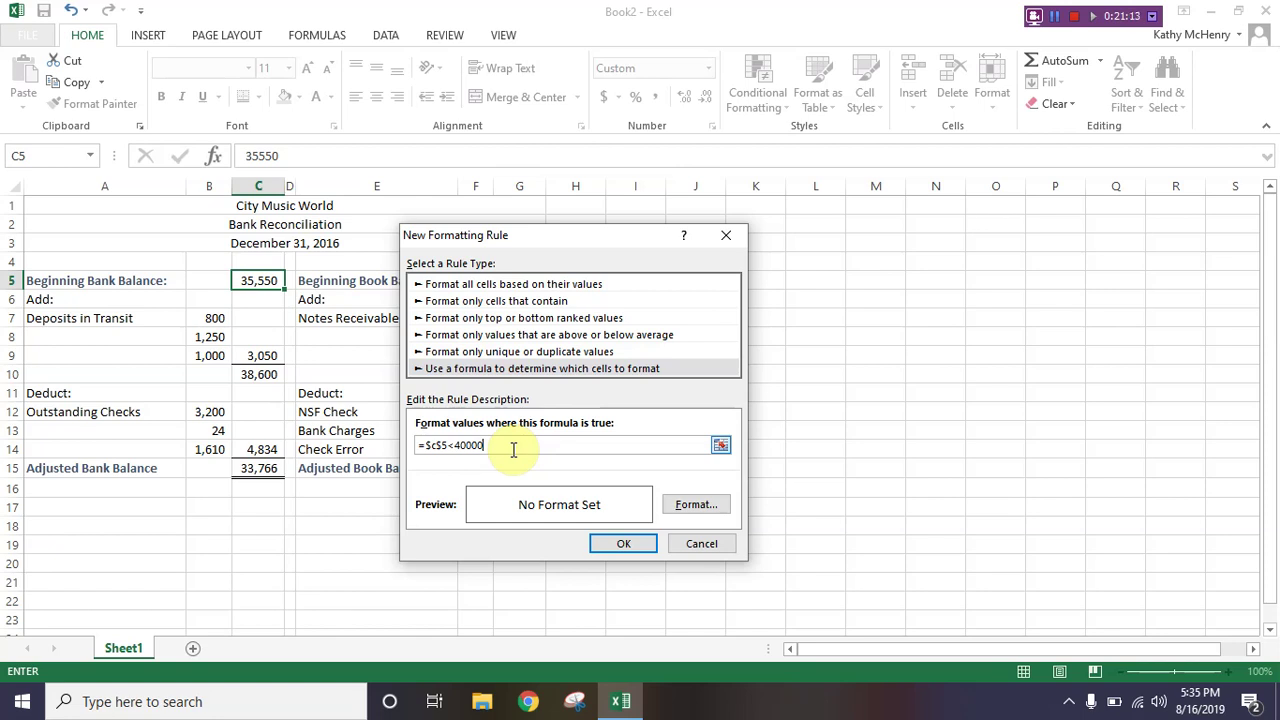
Step: Set the new rule's format to a solid green background fill from the top row of theme colors
{"action": "left_click", "coordinate": [685, 506]}
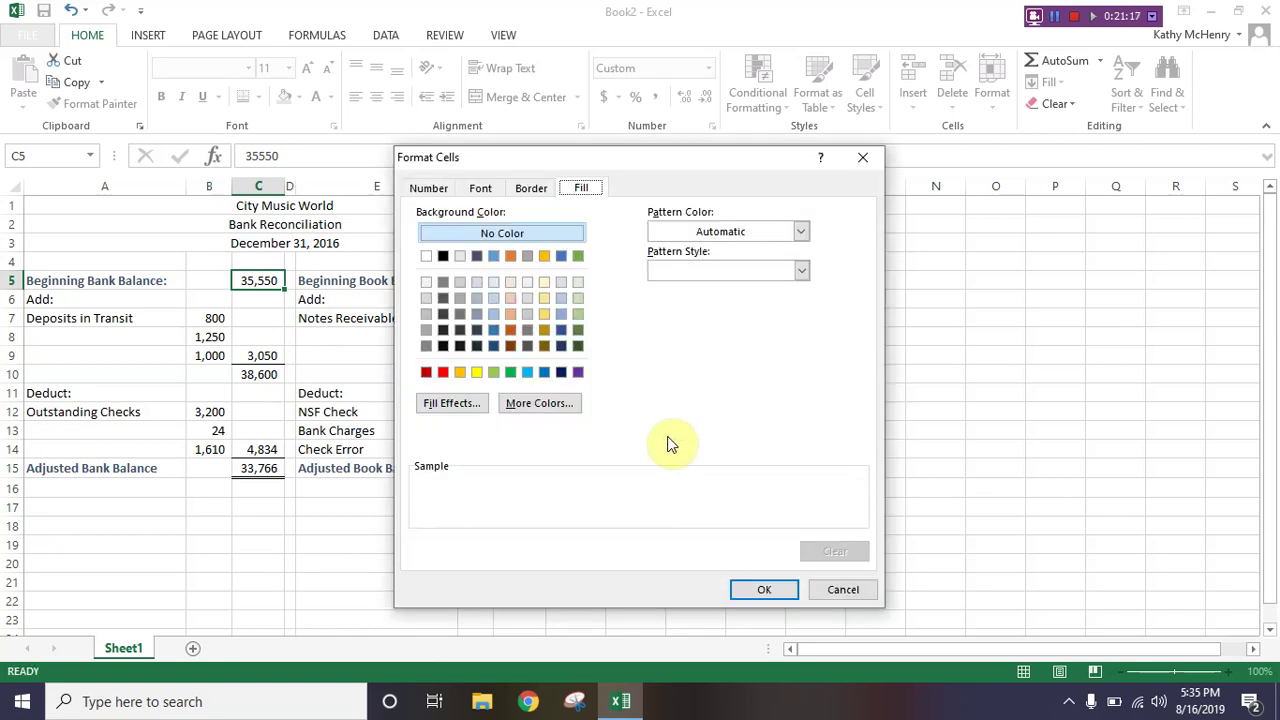
{"action": "left_click", "coordinate": [428, 189]}
{"action": "left_click", "coordinate": [477, 189]}
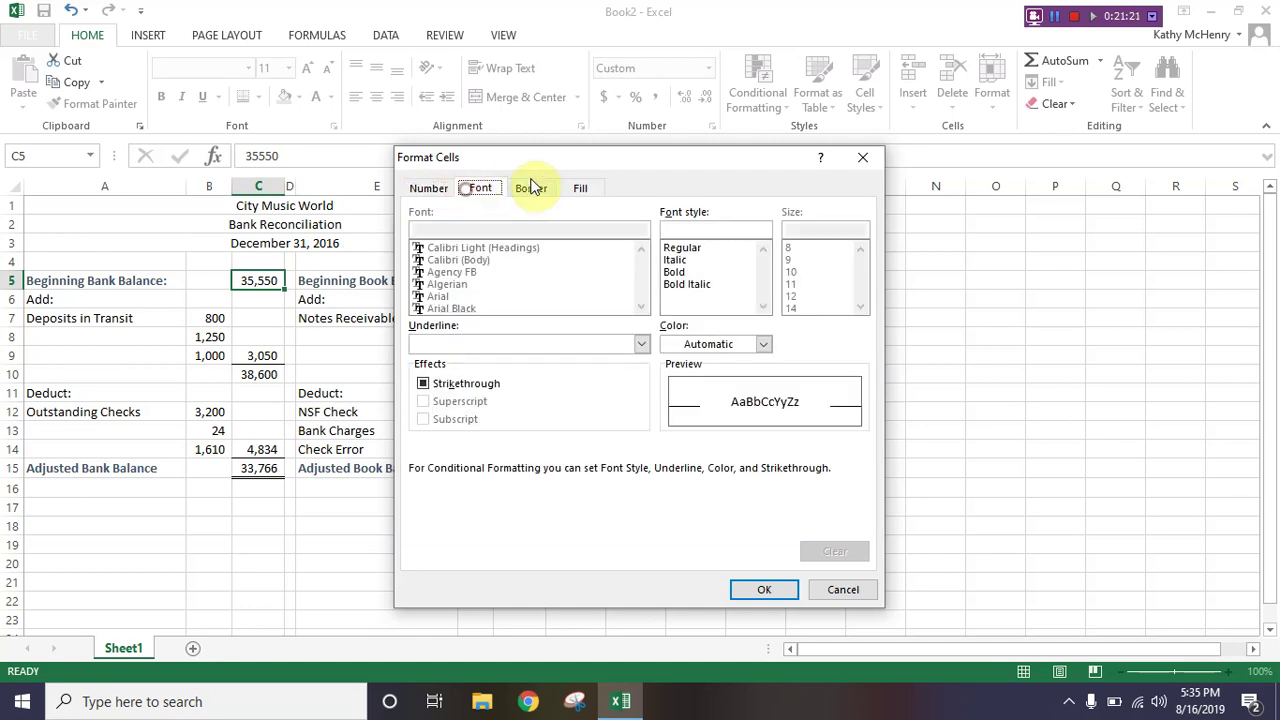
{"action": "left_click", "coordinate": [531, 190]}
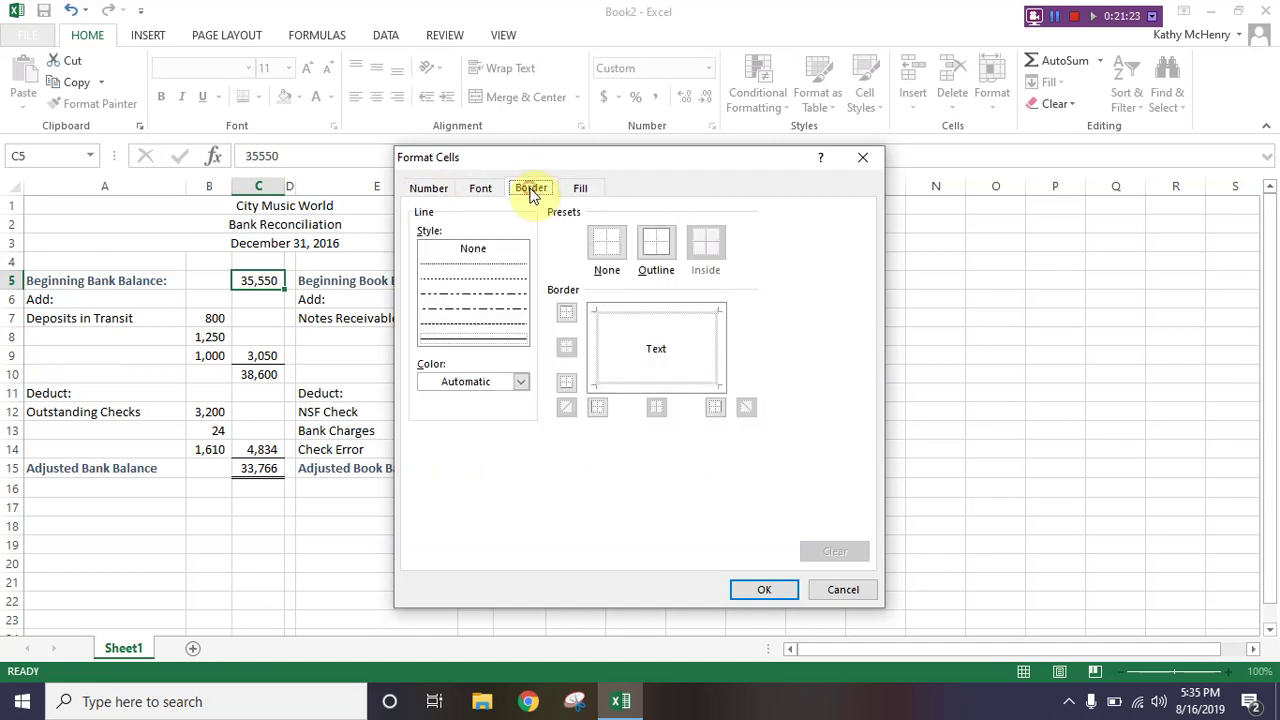
{"action": "left_click", "coordinate": [567, 191]}
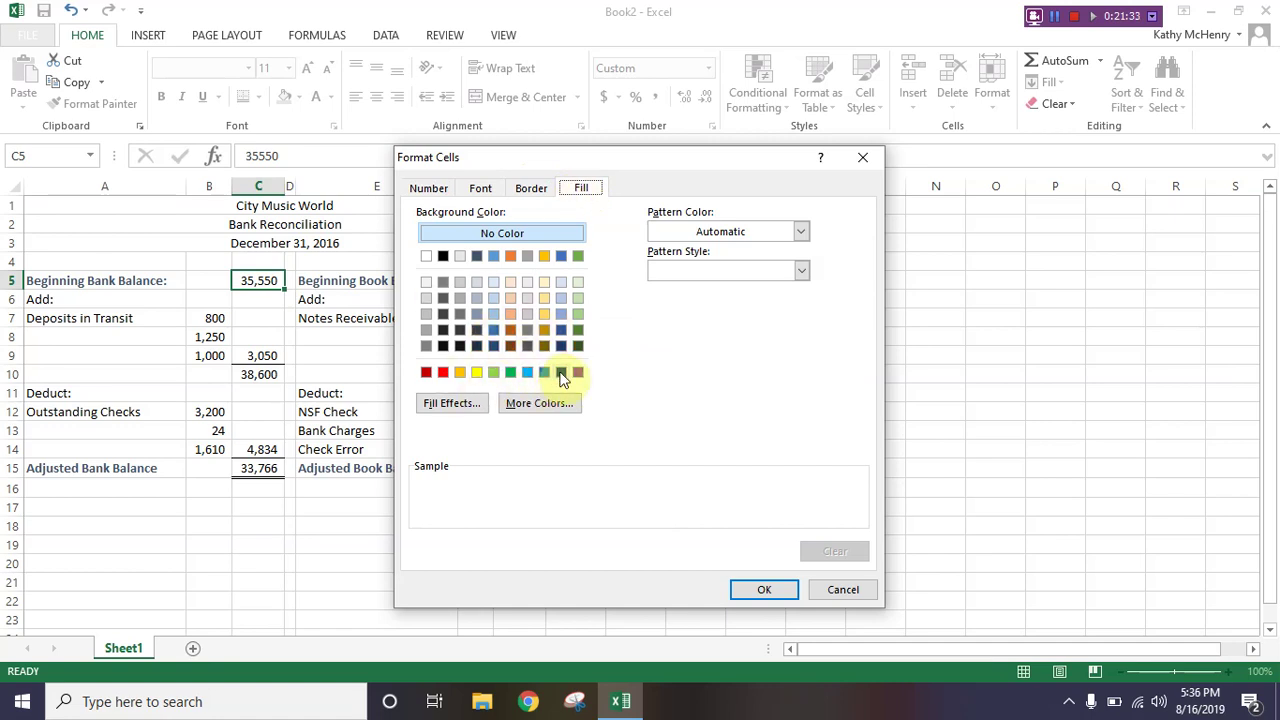
{"action": "left_click", "coordinate": [578, 256]}
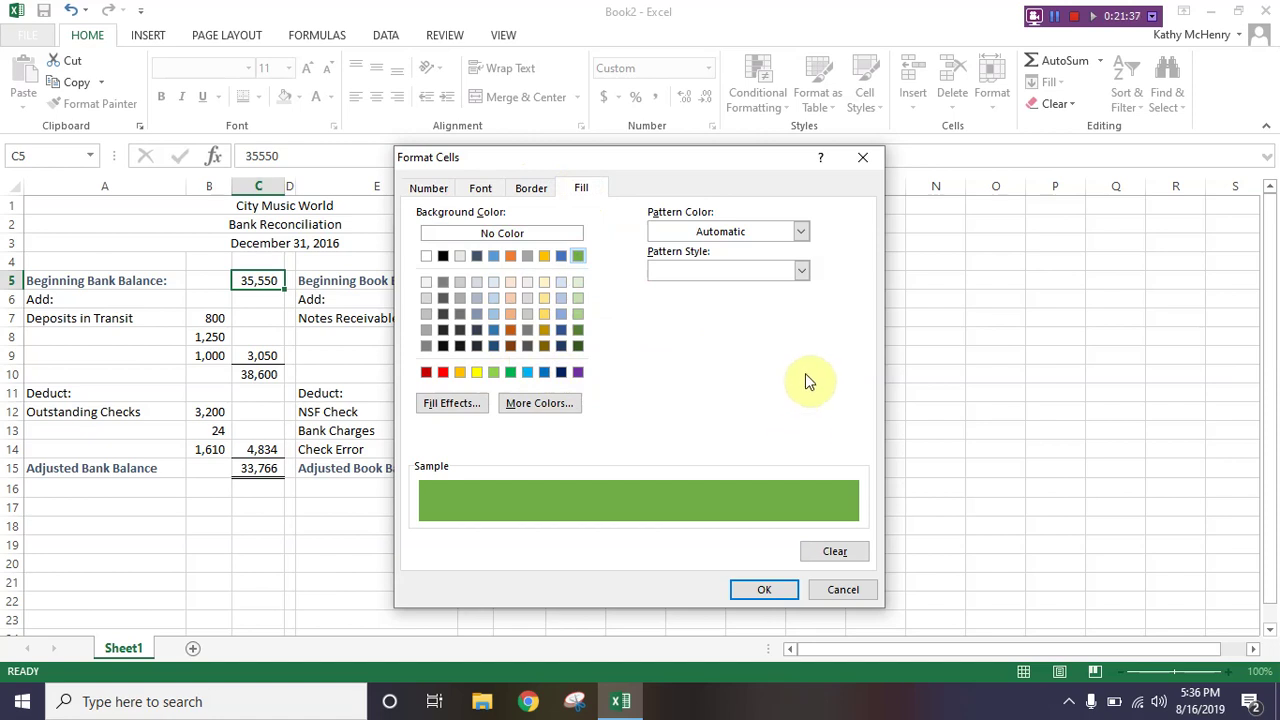
{"action": "left_click", "coordinate": [764, 590]}
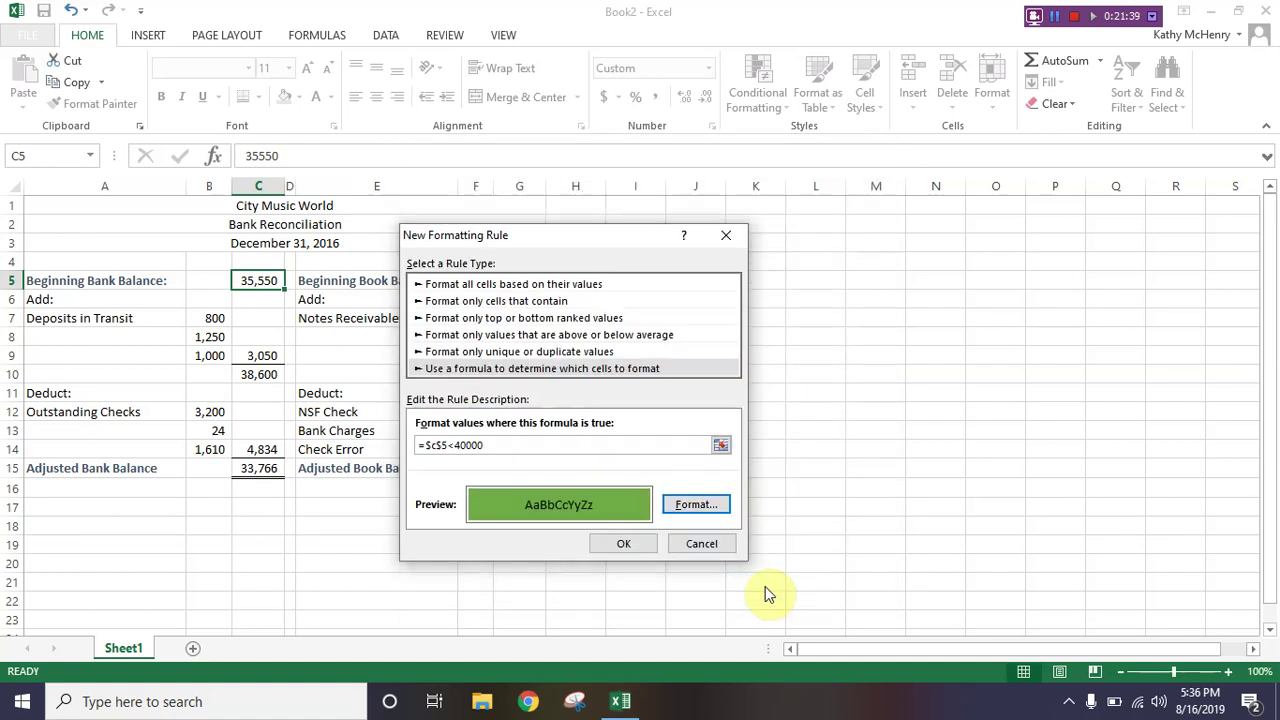
Step: Accept the green-fill rule for C5 and apply it to the worksheet
{"action": "left_click", "coordinate": [620, 542]}
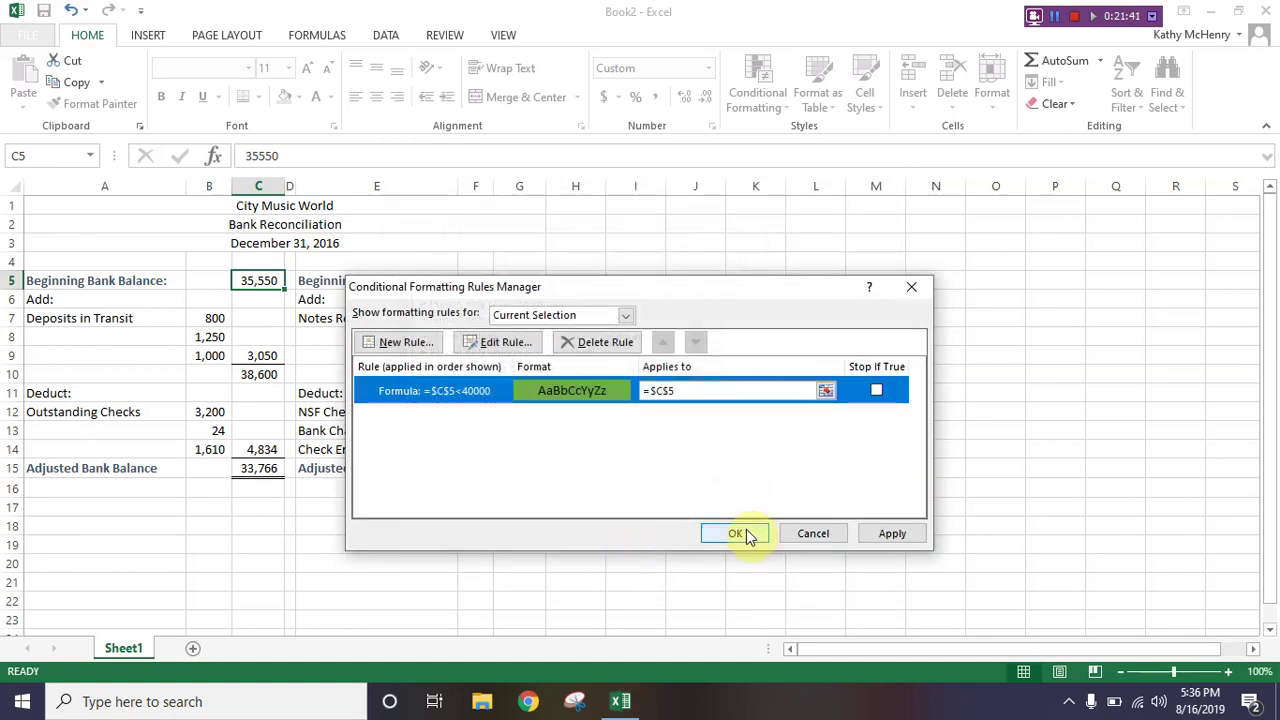
{"action": "left_click", "coordinate": [740, 533]}
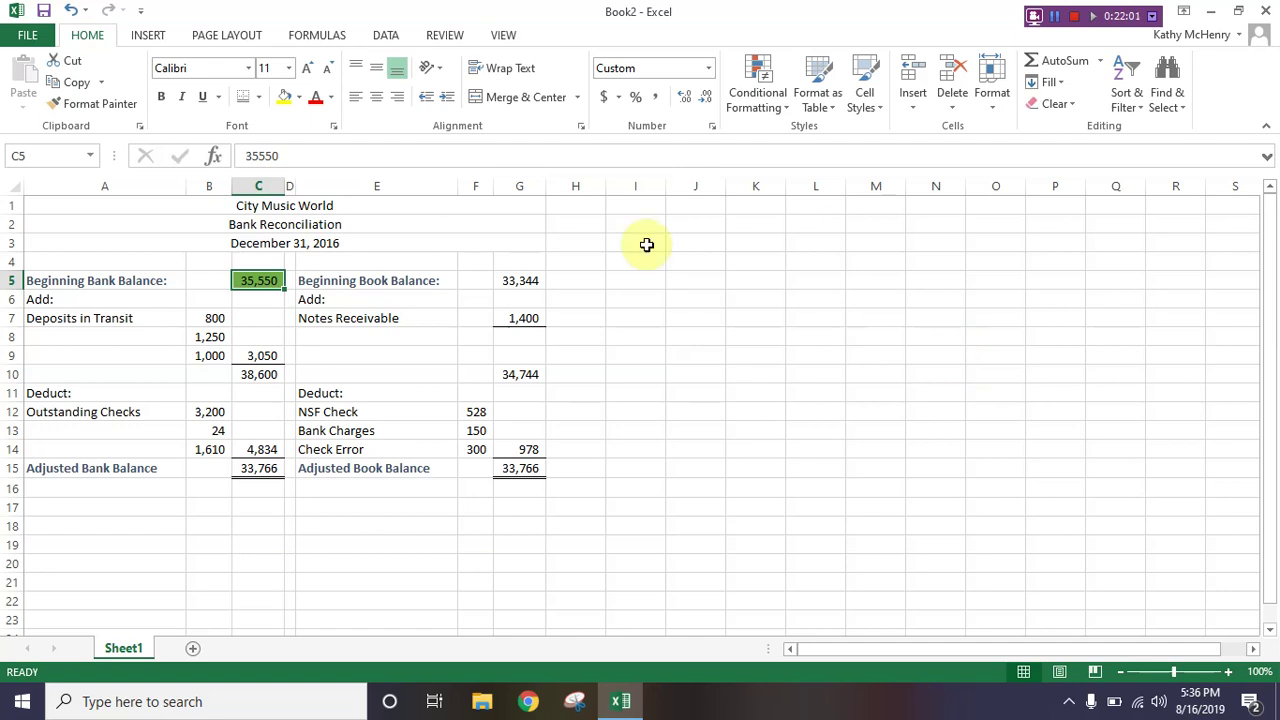
Step: Add a page header with the current date field in its right section
{"action": "left_click", "coordinate": [150, 40]}
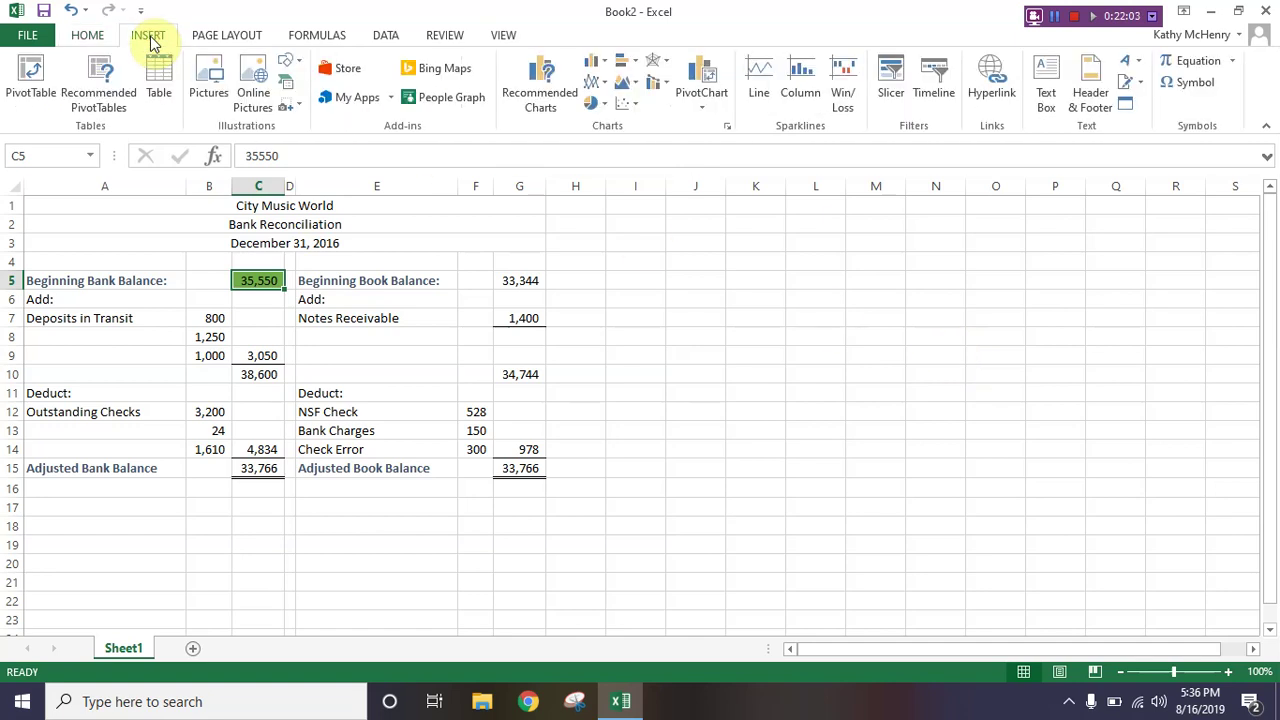
{"action": "left_click", "coordinate": [1087, 110]}
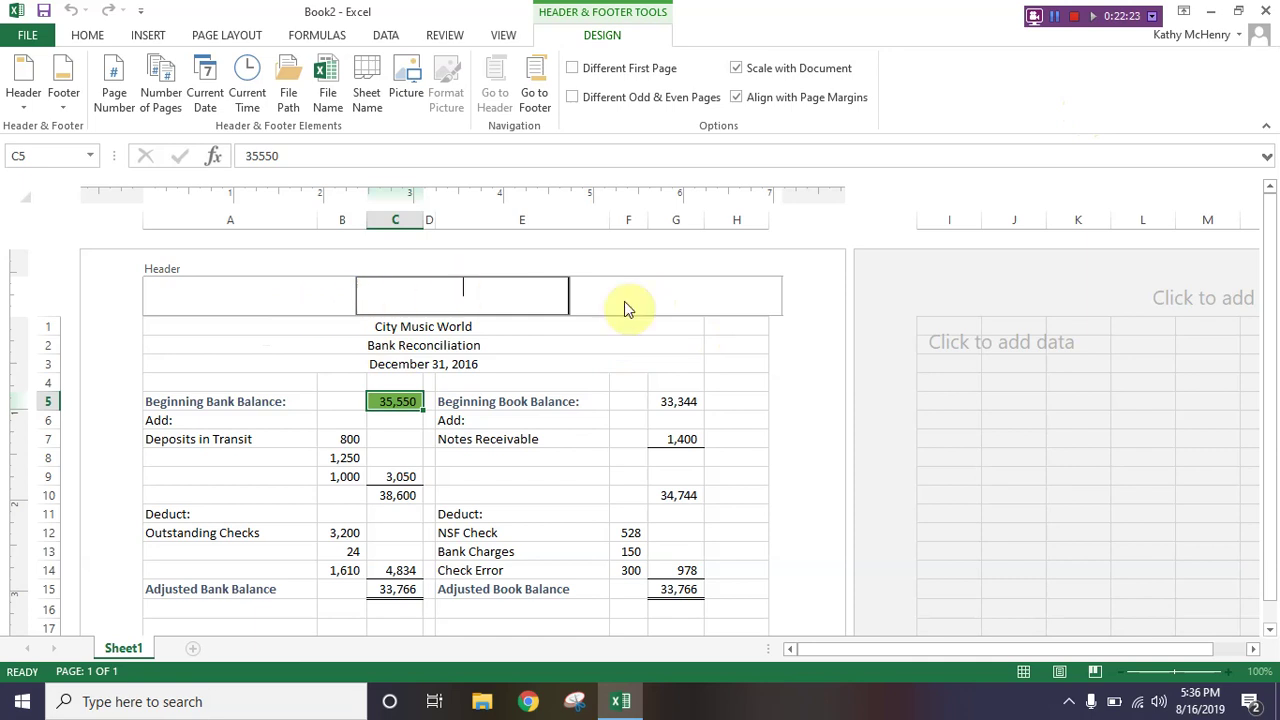
{"action": "left_click", "coordinate": [681, 297]}
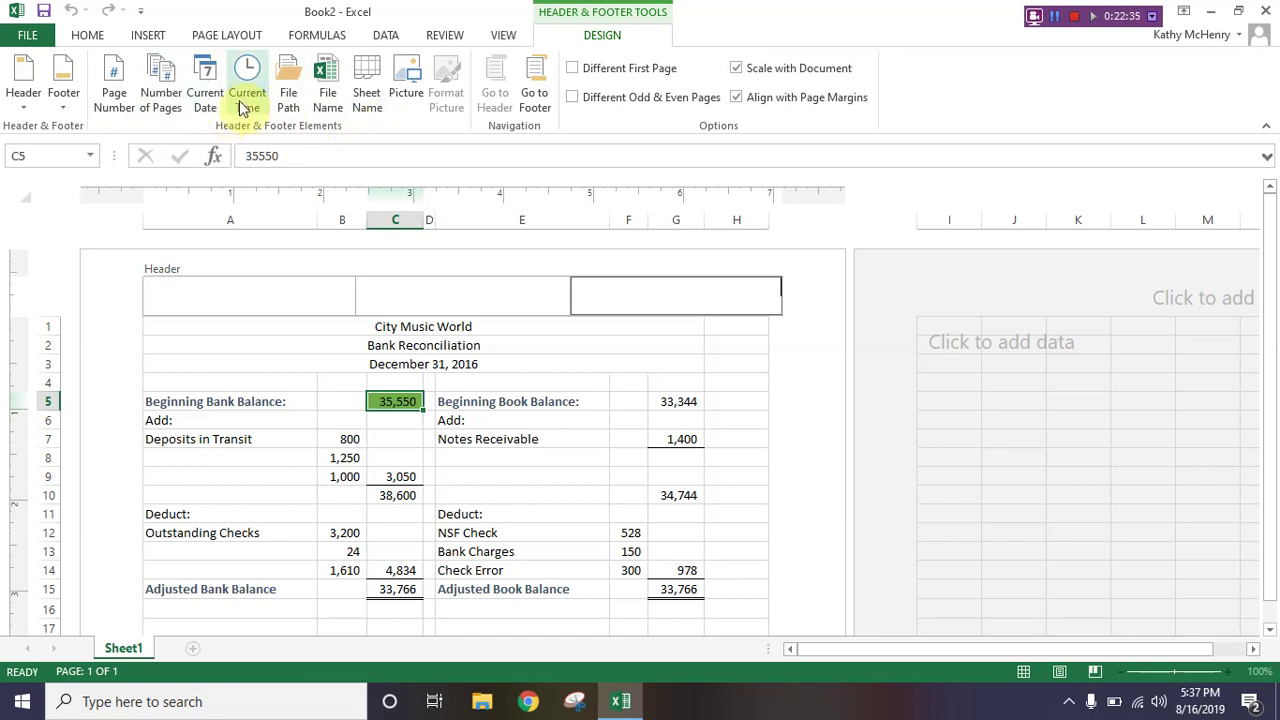
{"action": "left_click", "coordinate": [207, 98]}
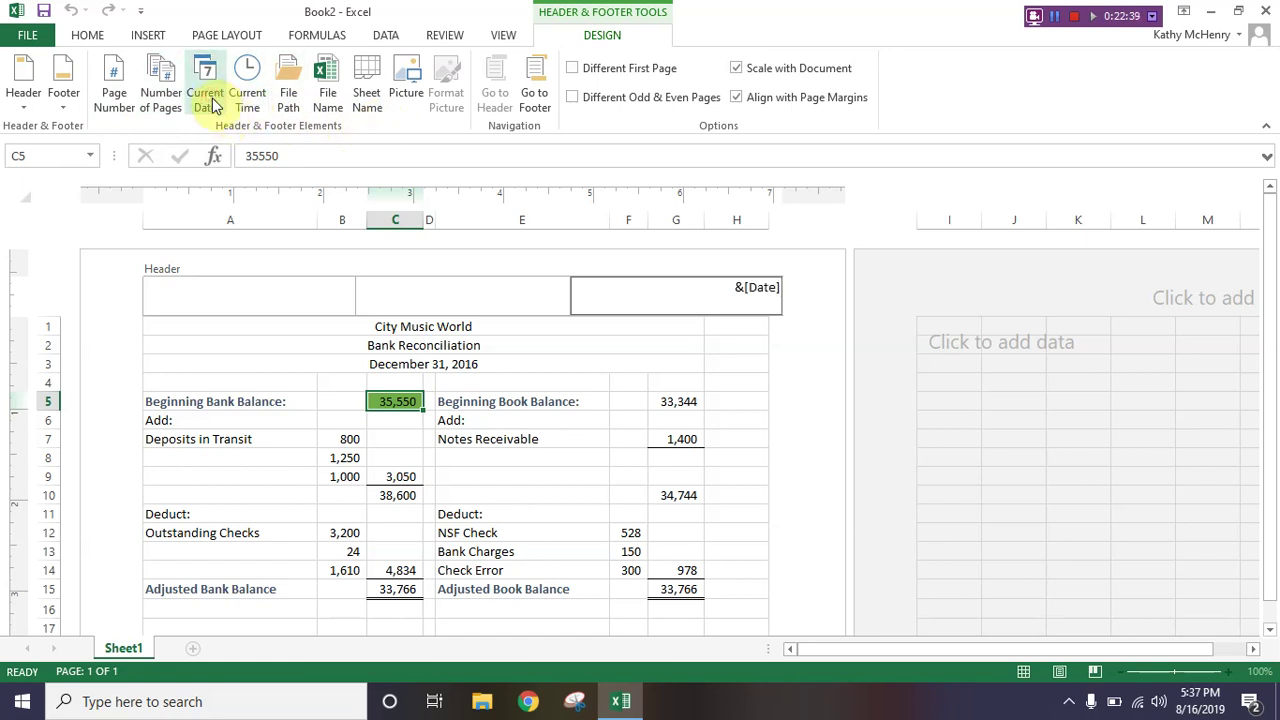
Step: Insert the file name field in the left section of the page footer and leave footer editing
{"action": "left_click", "coordinate": [537, 100]}
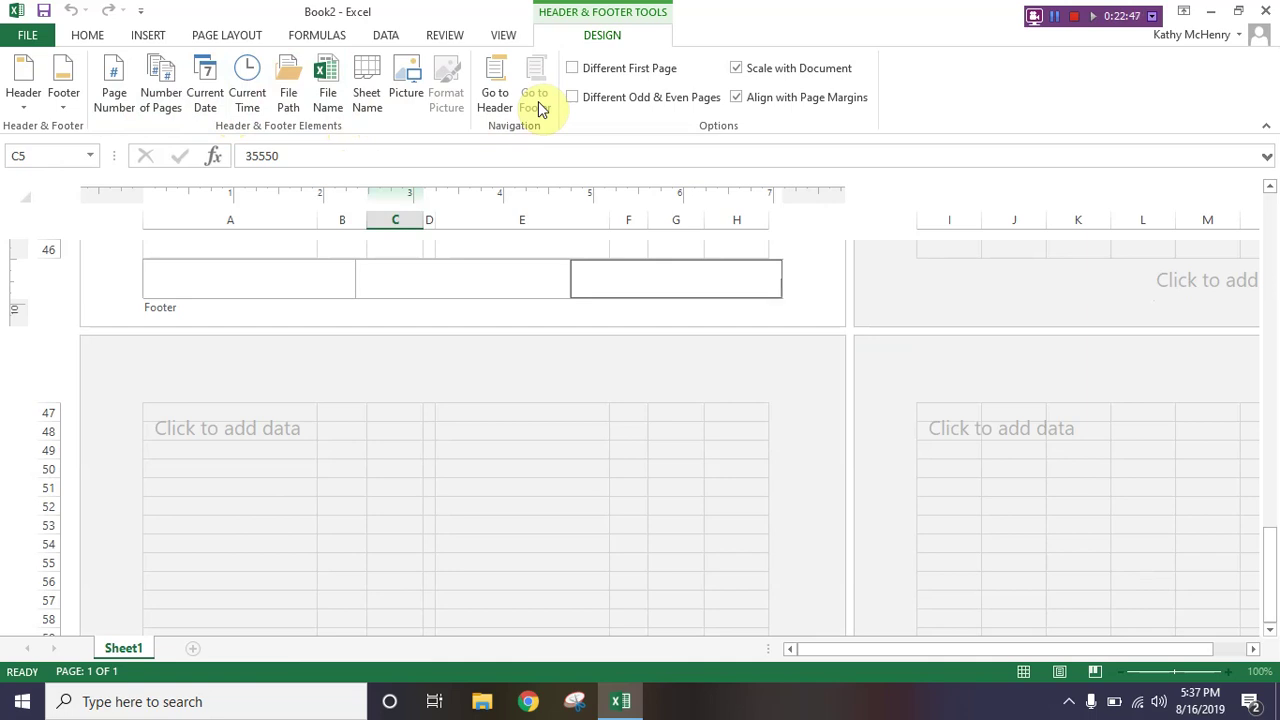
{"action": "left_click", "coordinate": [293, 286]}
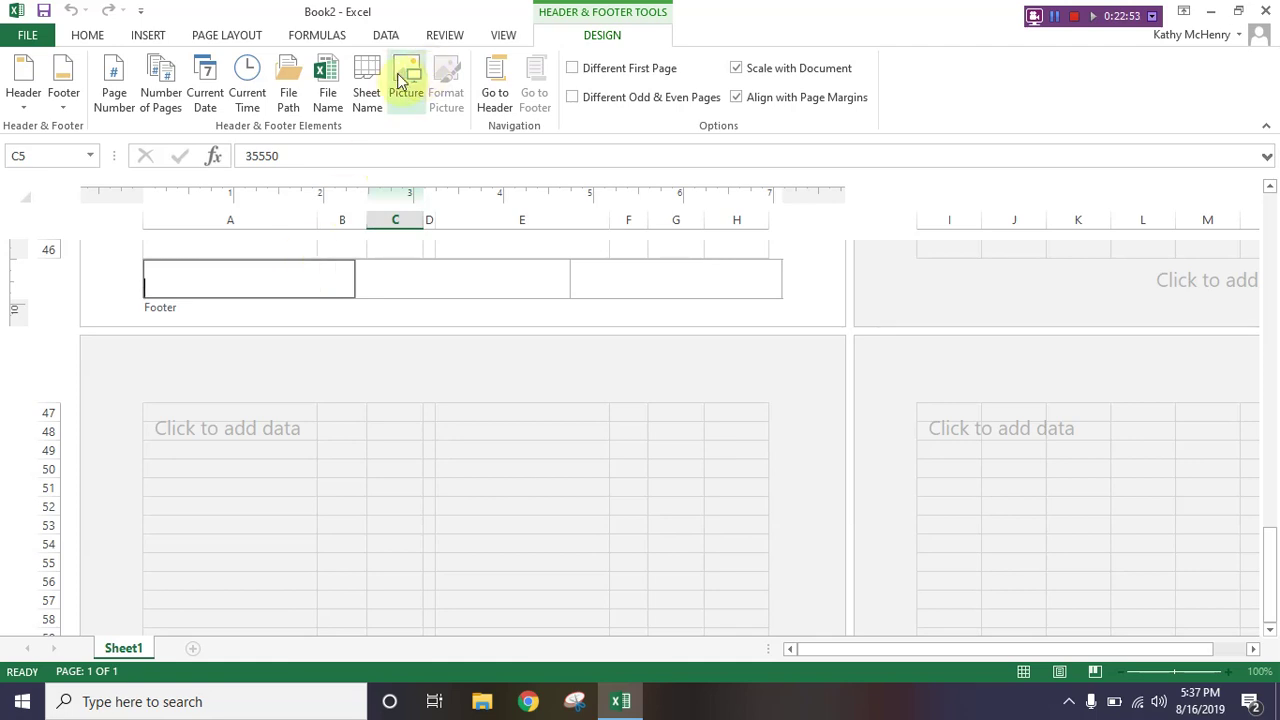
{"action": "left_click", "coordinate": [325, 105]}
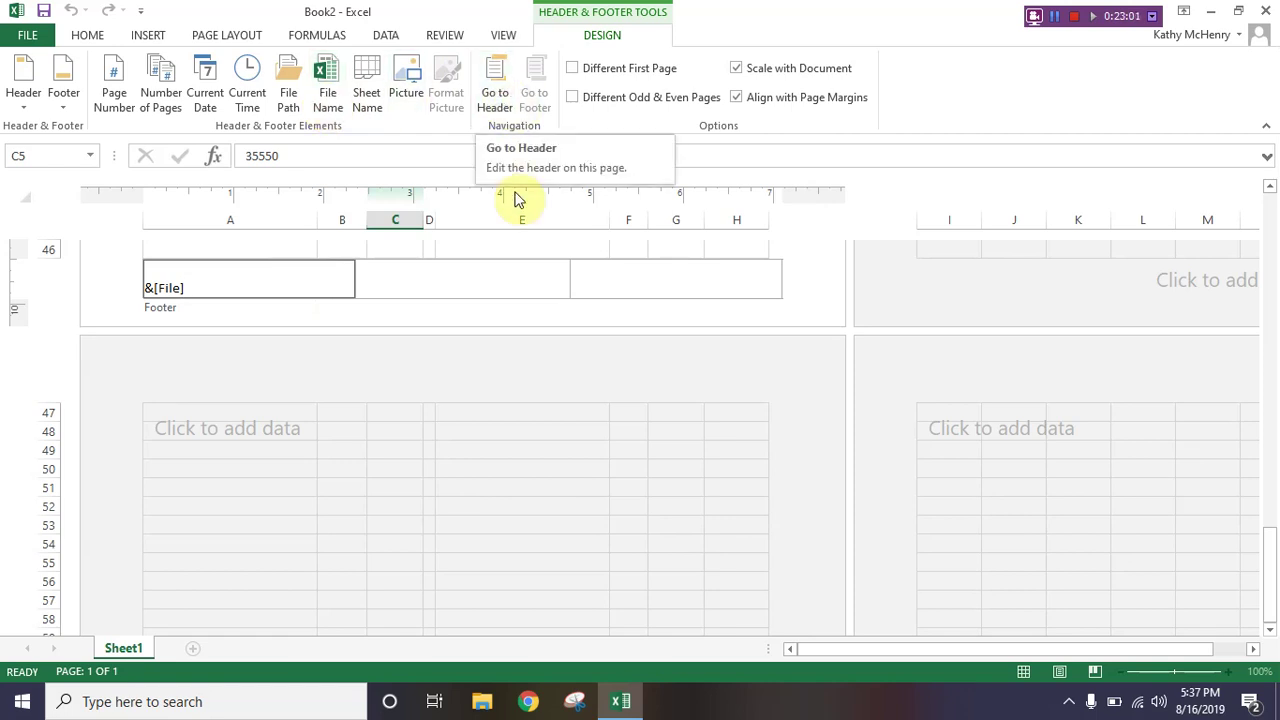
{"action": "left_click", "coordinate": [500, 251]}
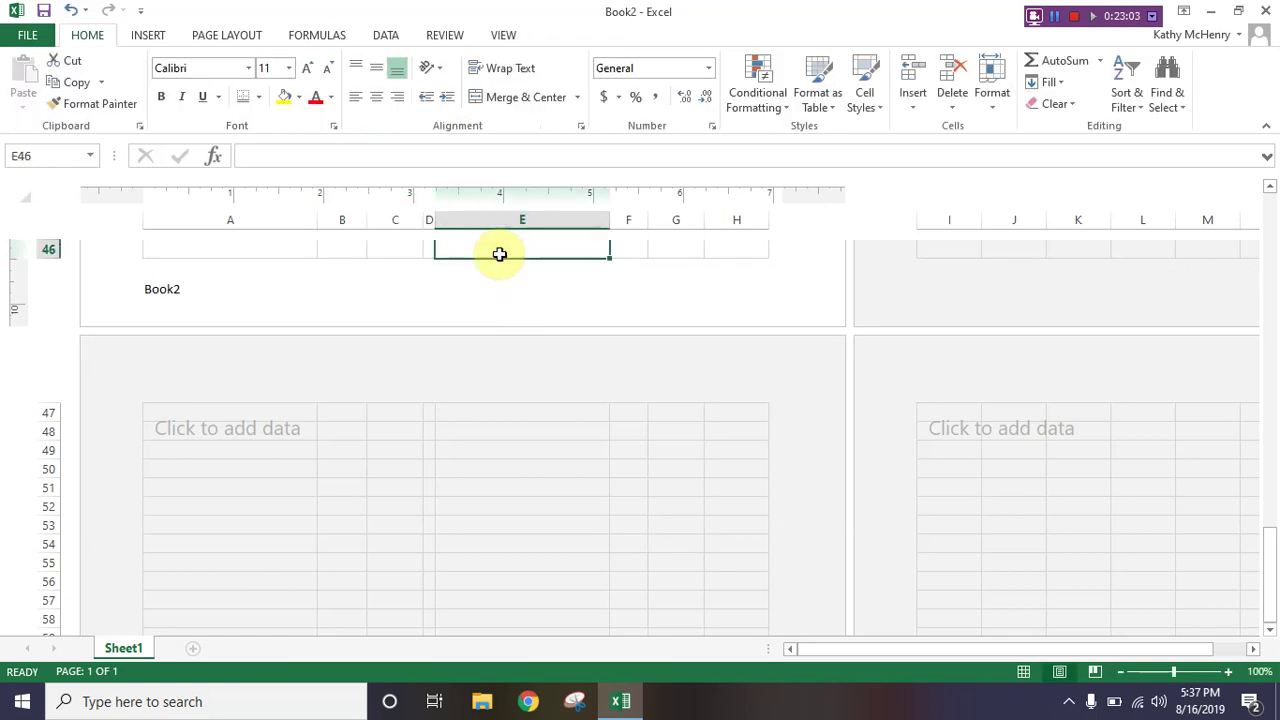
Step: Check the left, centre and right sections of the page header above the reconciliation
{"action": "scroll", "coordinate": [500, 257], "scroll_direction": "up", "scroll_amount": 8}
{"action": "scroll", "coordinate": [500, 257], "scroll_direction": "up", "scroll_amount": 8}
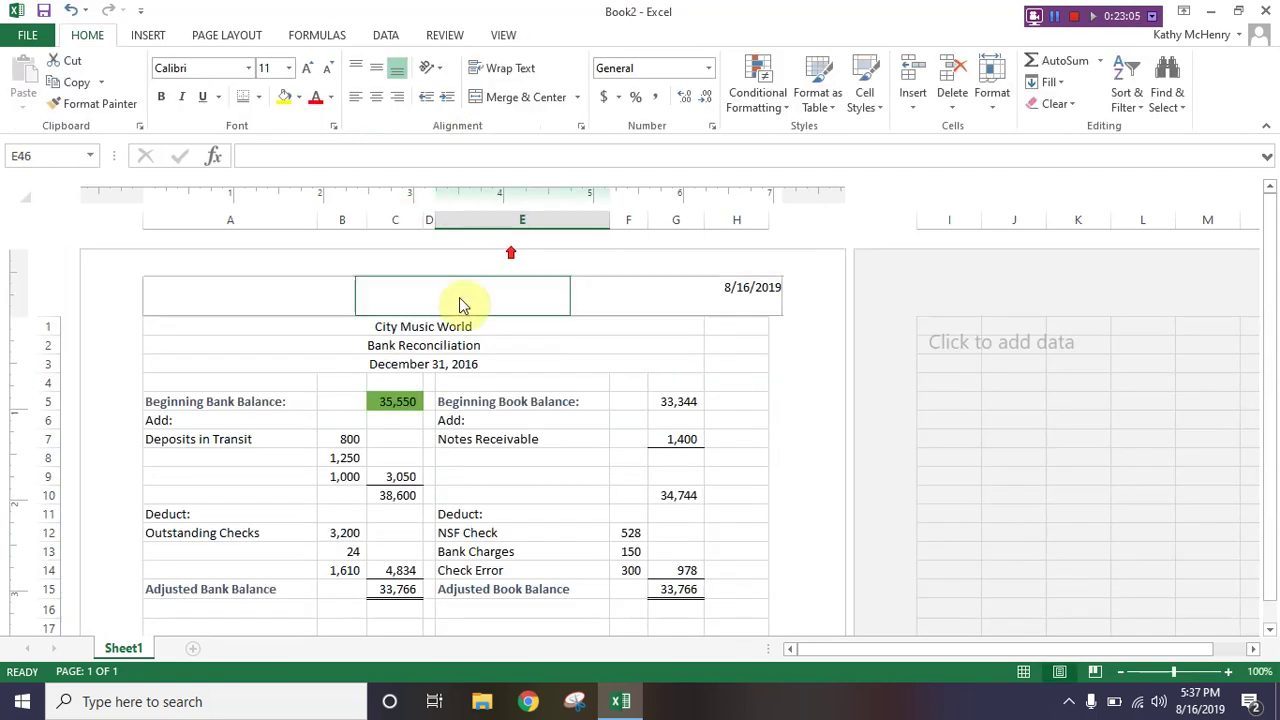
{"action": "left_click", "coordinate": [330, 292]}
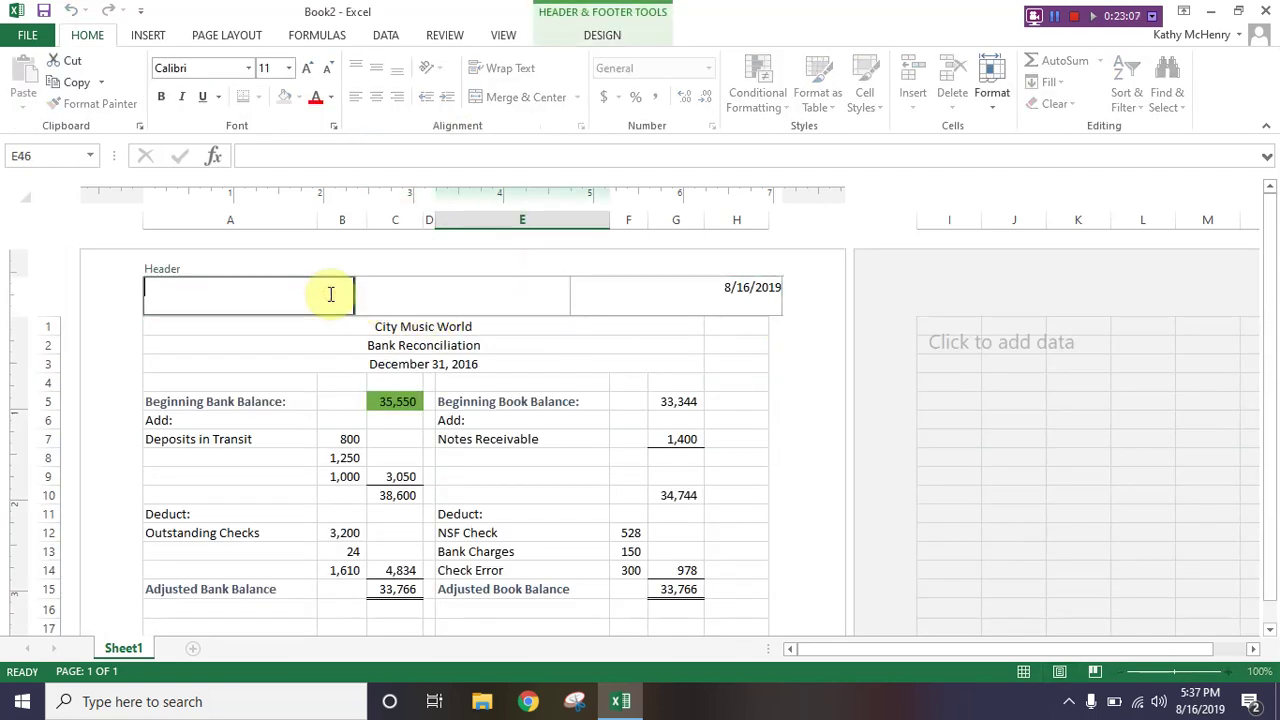
{"action": "left_click", "coordinate": [375, 289]}
{"action": "left_click", "coordinate": [595, 285]}
{"action": "left_click", "coordinate": [543, 291]}
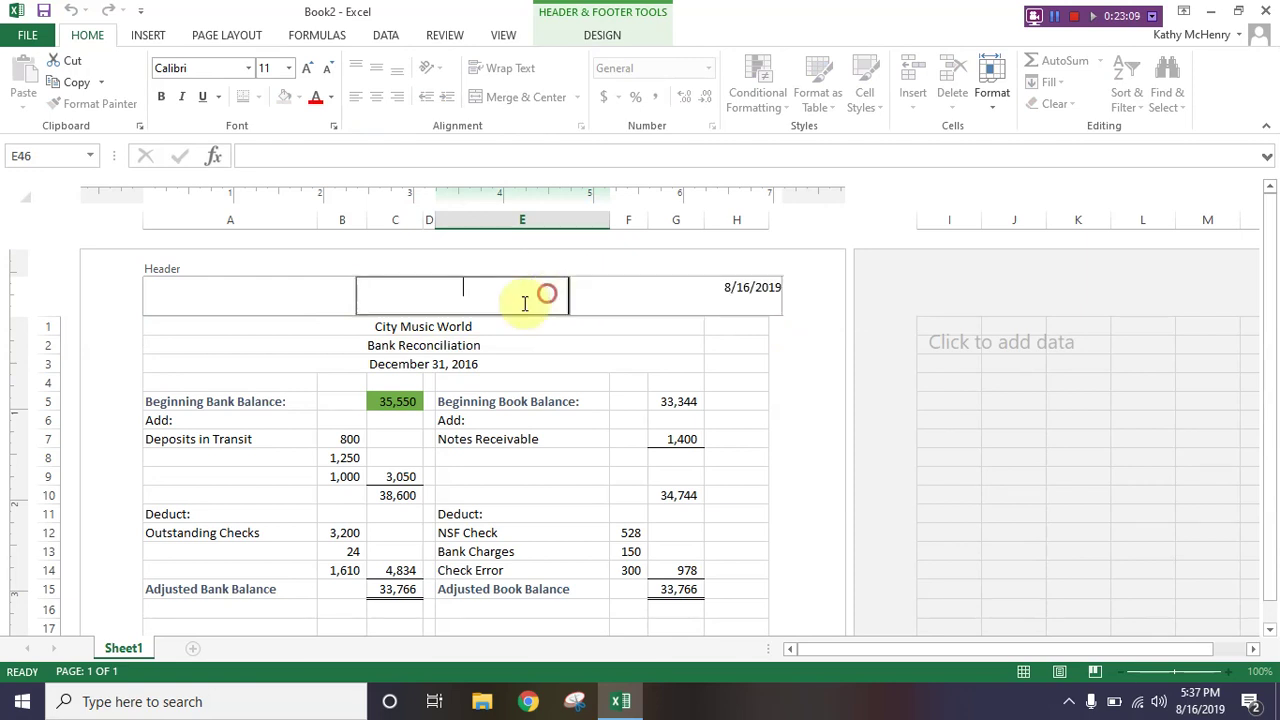
{"action": "left_click", "coordinate": [272, 295]}
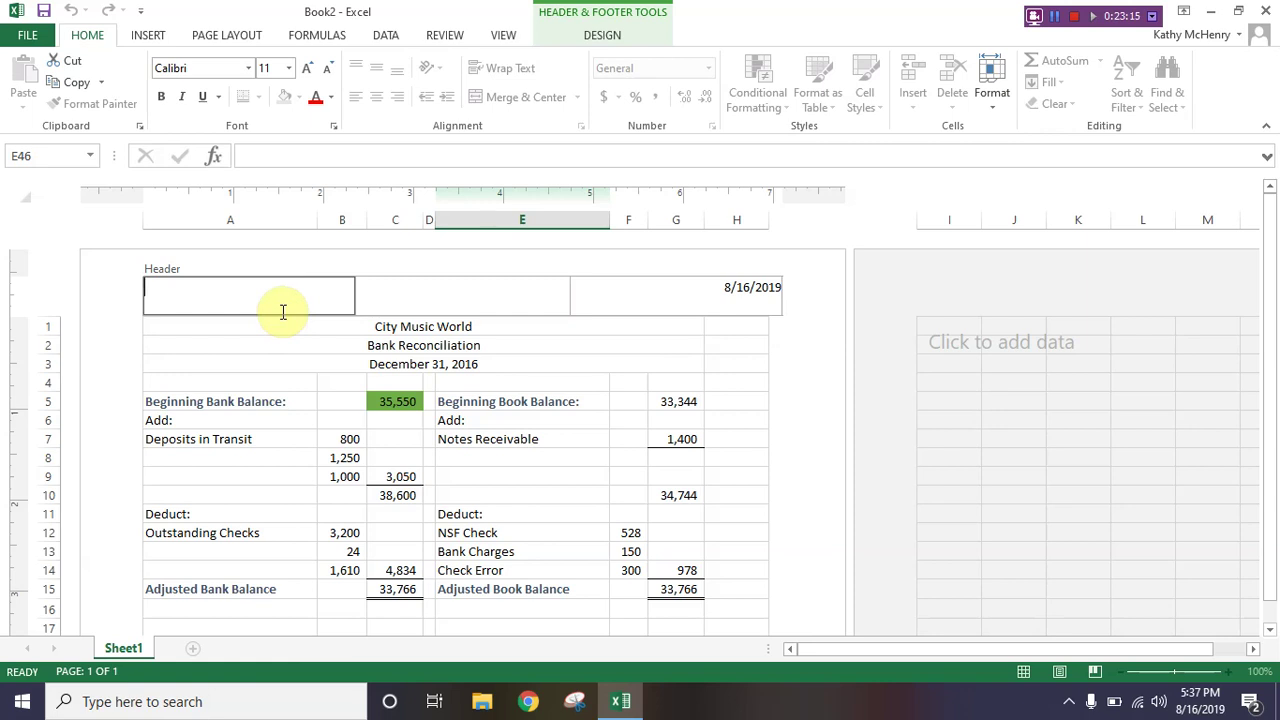
Step: Start saving the workbook as a new file
{"action": "left_click", "coordinate": [26, 36]}
{"action": "left_click", "coordinate": [102, 214]}
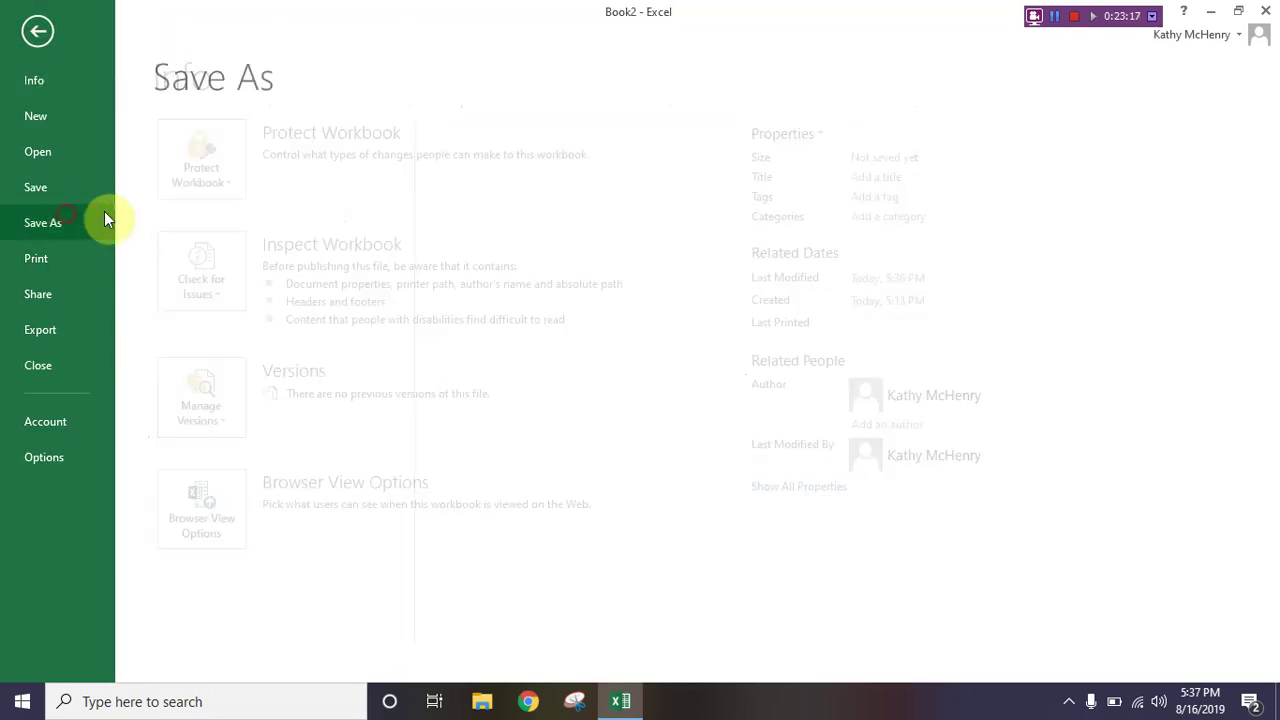